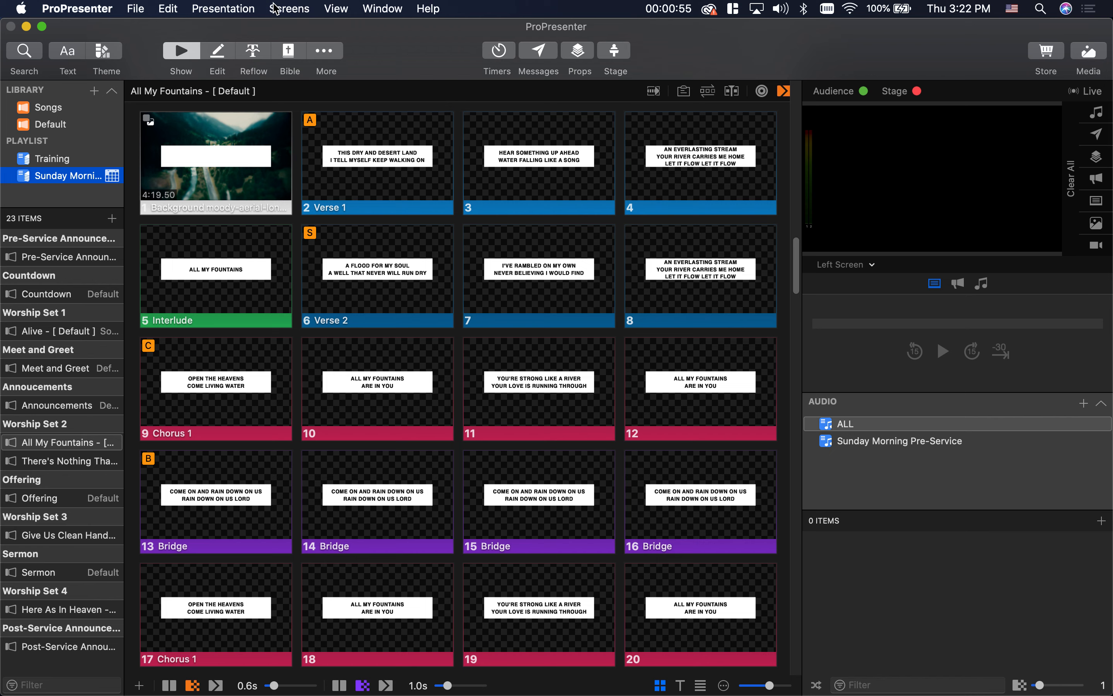
- Open the screen configuration and examine the hardware outputs of Right Screen, Livestream and Stage Screen 1
{"action": "left_click", "coordinate": [297, 8]}
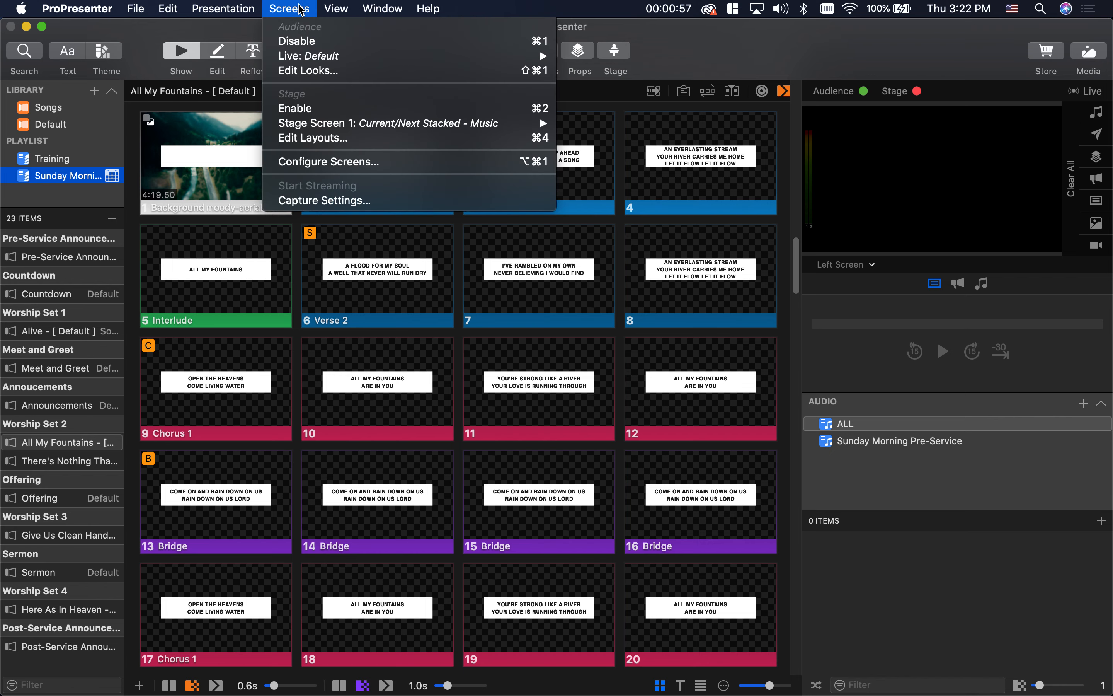
{"action": "left_click", "coordinate": [347, 170]}
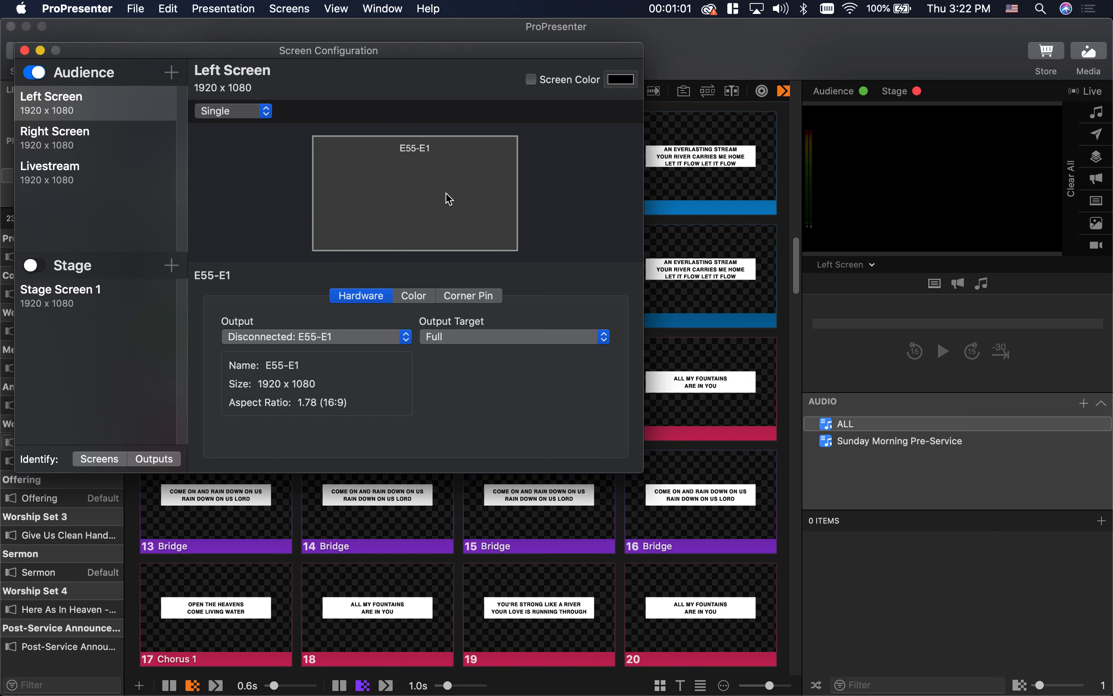
{"action": "left_click_drag", "start_coordinate": [217, 52], "coordinate": [325, 117]}
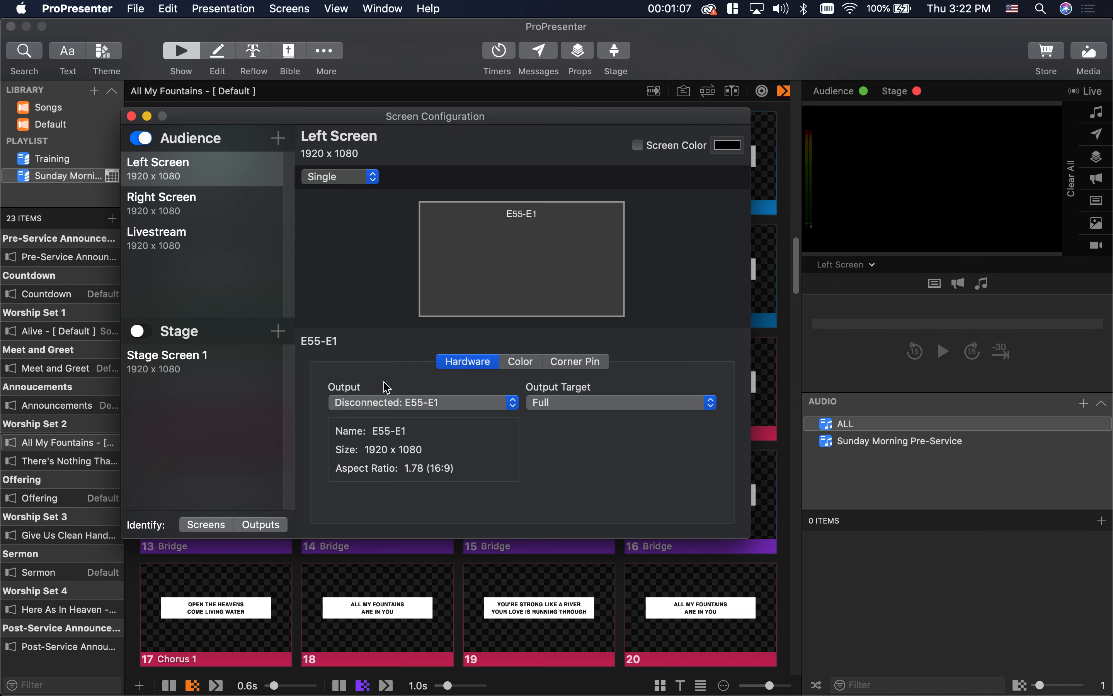
{"action": "left_click", "coordinate": [187, 216]}
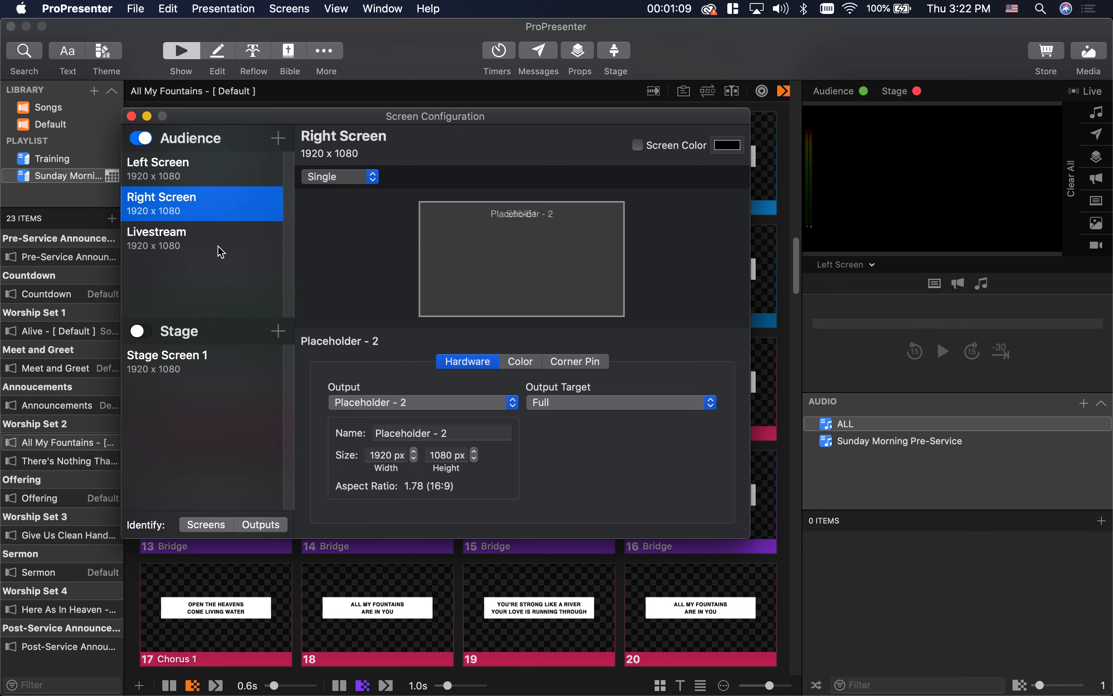
{"action": "left_click", "coordinate": [185, 252]}
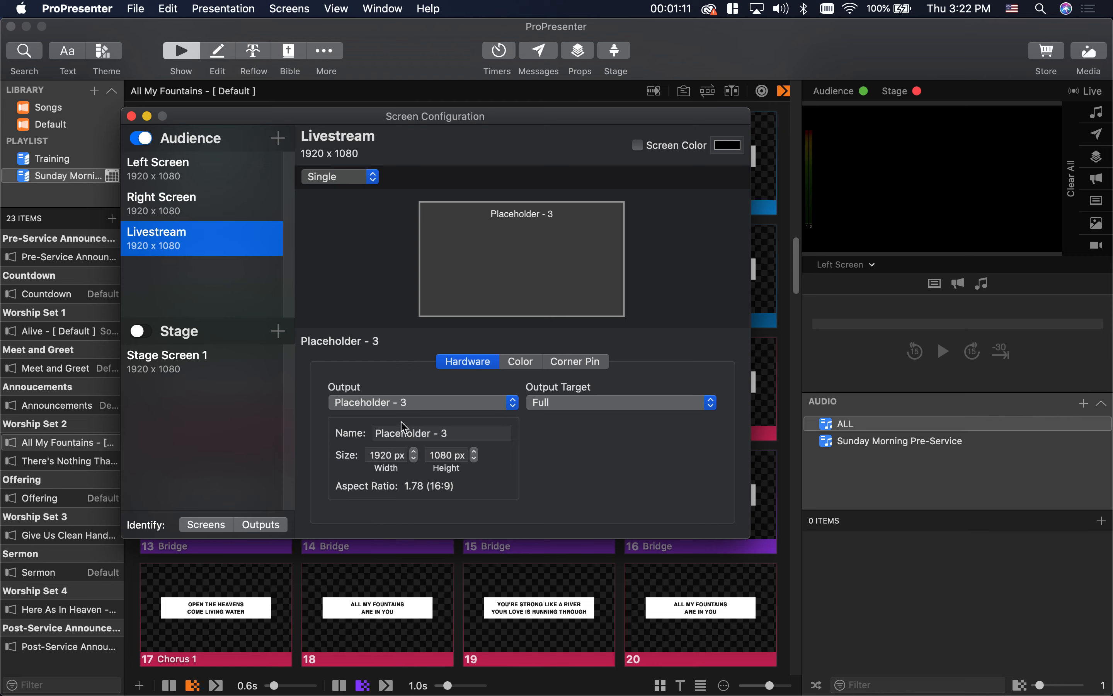
{"action": "left_click", "coordinate": [220, 362]}
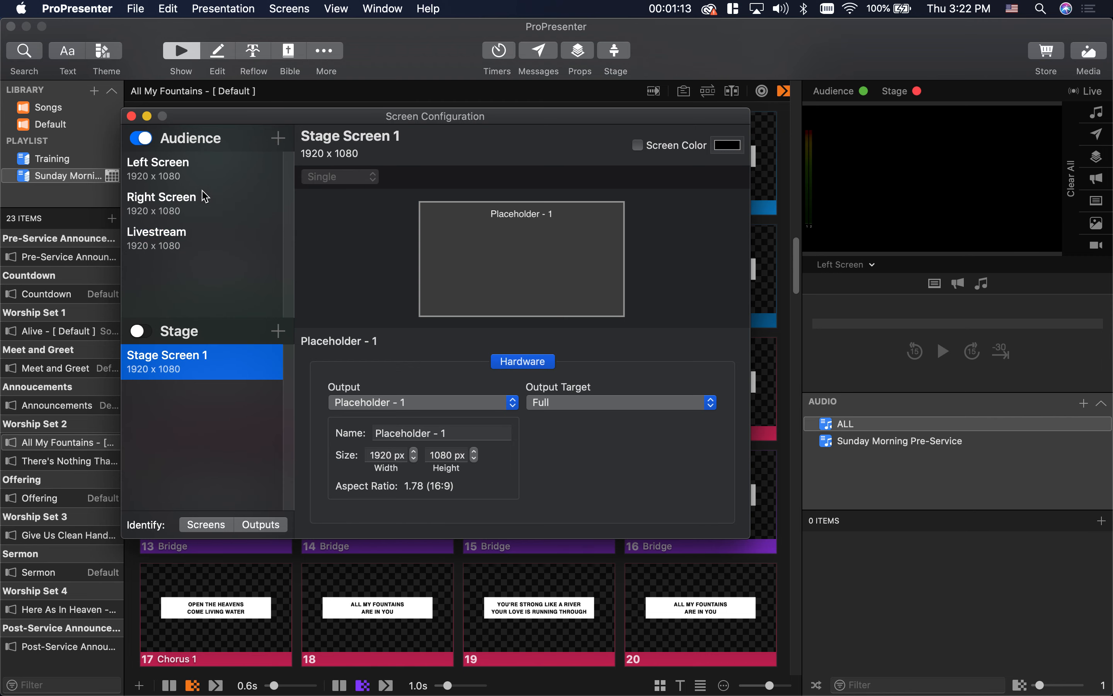
- Set the Left Screen's output to the Color LCD display and exit the full-screen audience output
{"action": "left_click", "coordinate": [190, 169]}
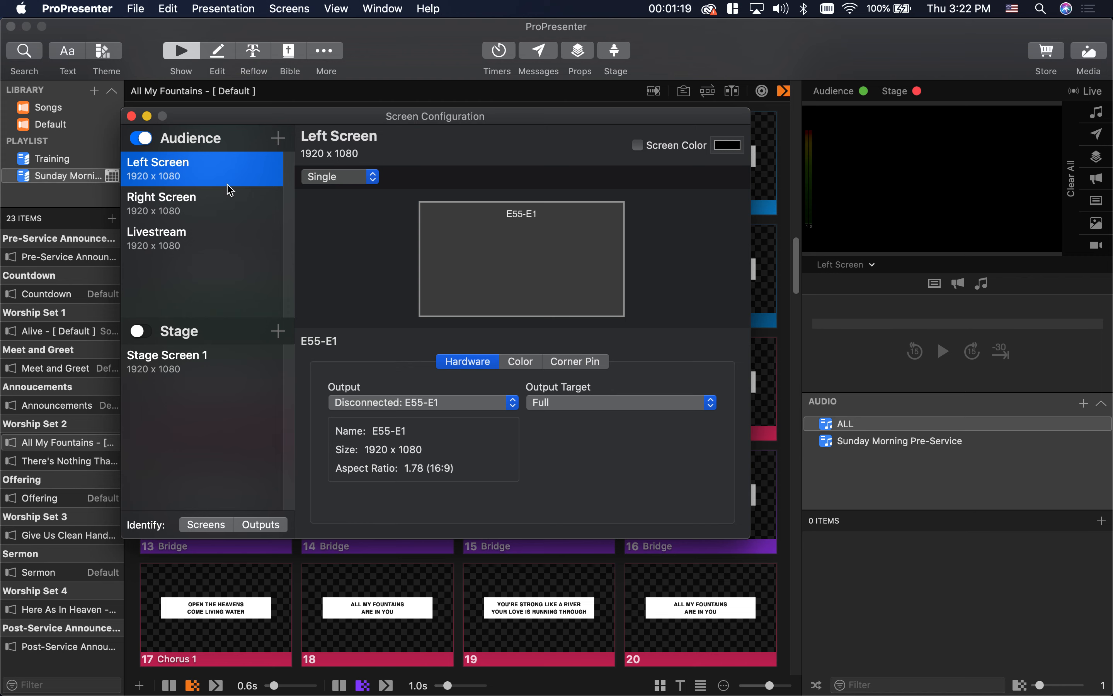
{"action": "left_click", "coordinate": [392, 405]}
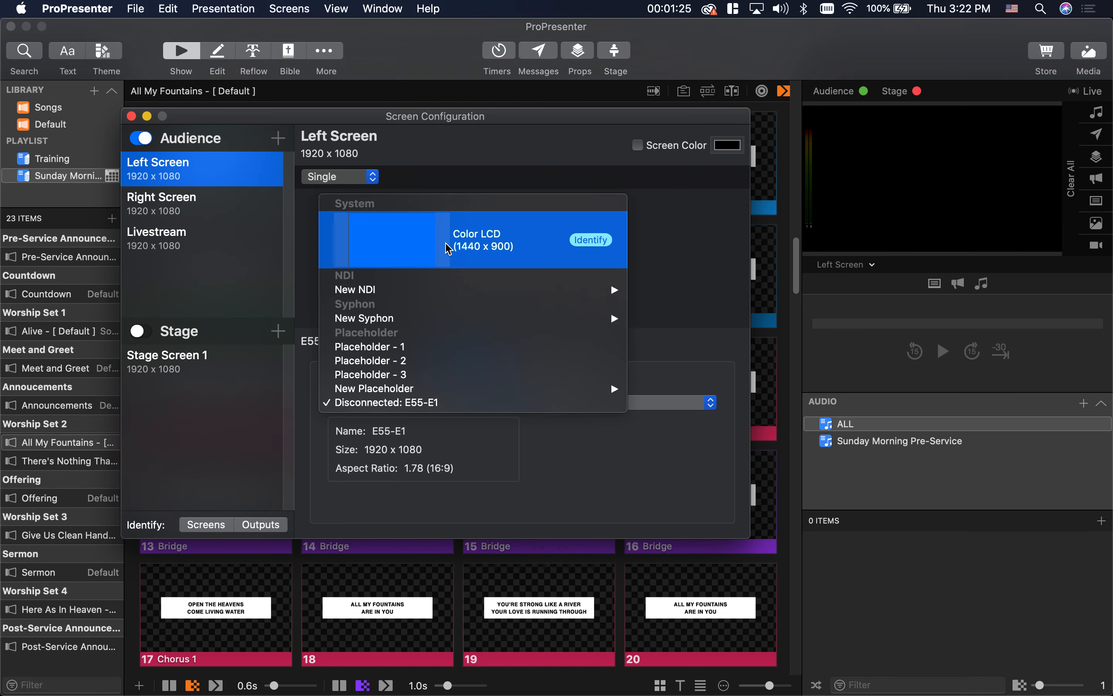
{"action": "left_click", "coordinate": [590, 241]}
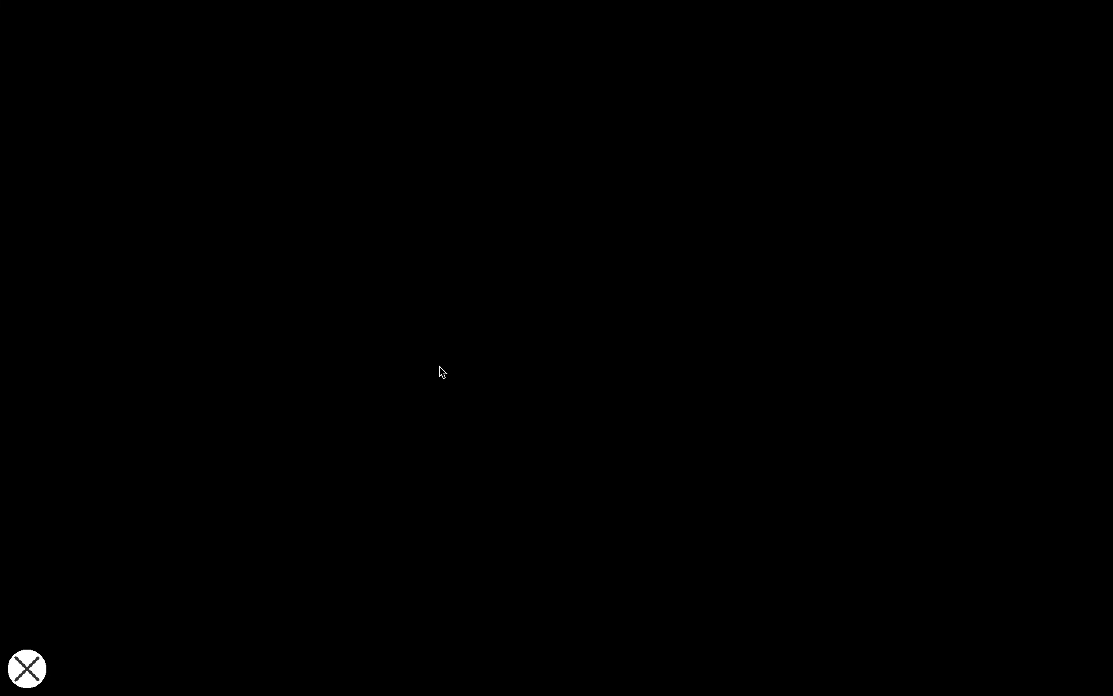
{"action": "left_click", "coordinate": [37, 662]}
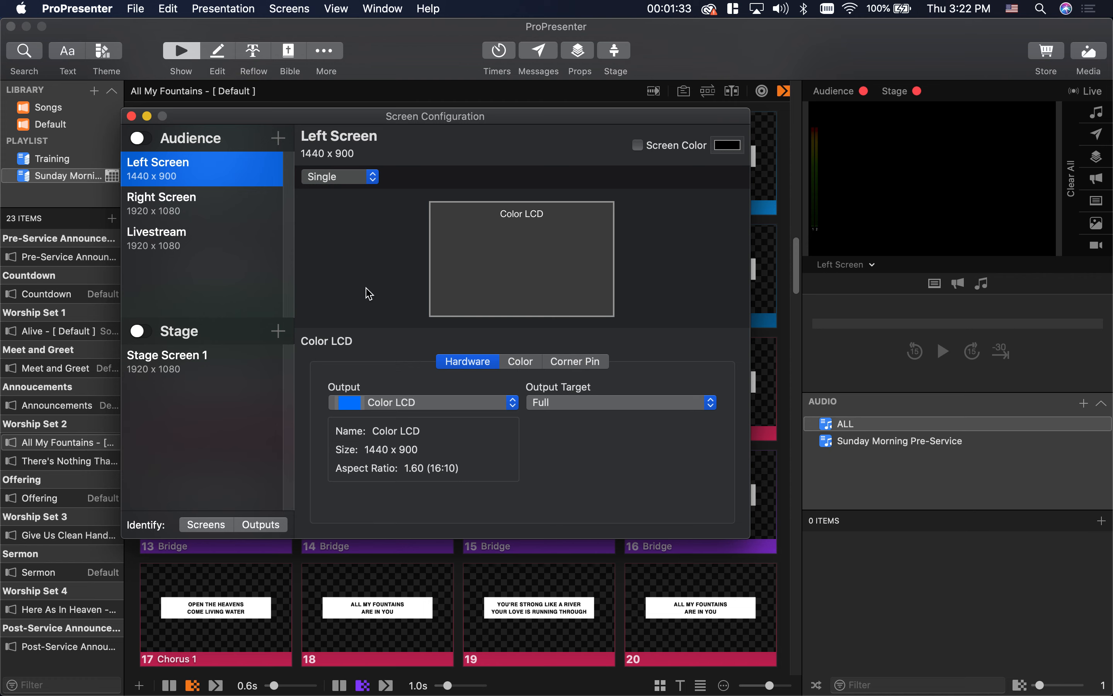
- Assign a new 1920 x 1080 placeholder as the Left Screen's output and turn the audience screens back on
{"action": "left_click", "coordinate": [400, 404]}
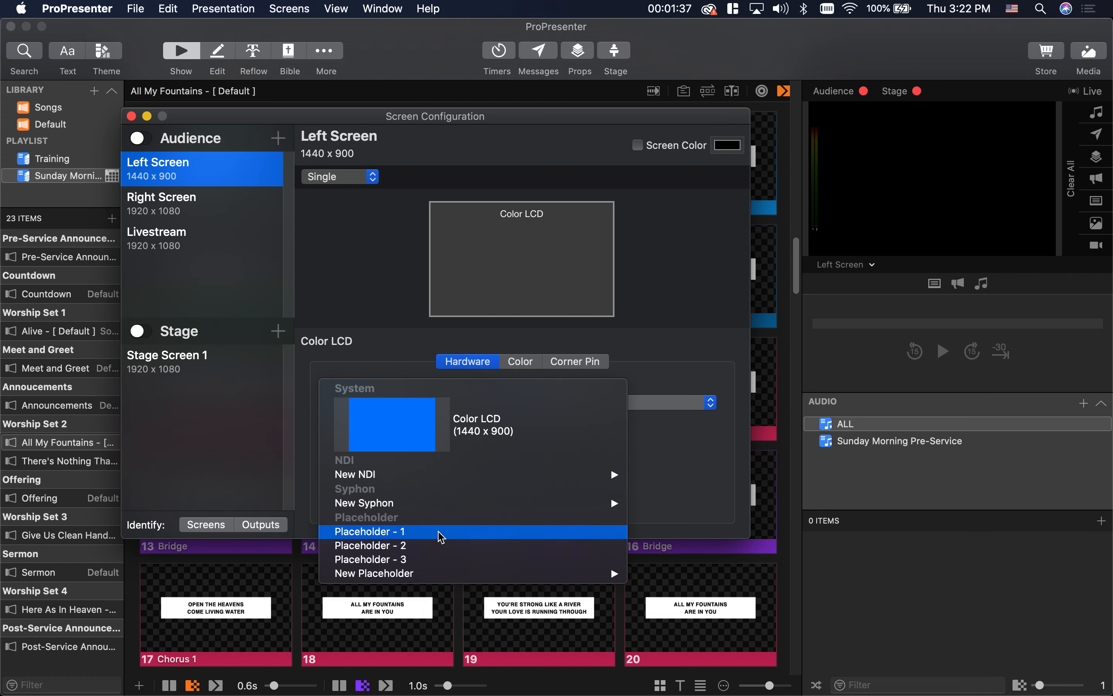
{"action": "mouse_move", "coordinate": [442, 575]}
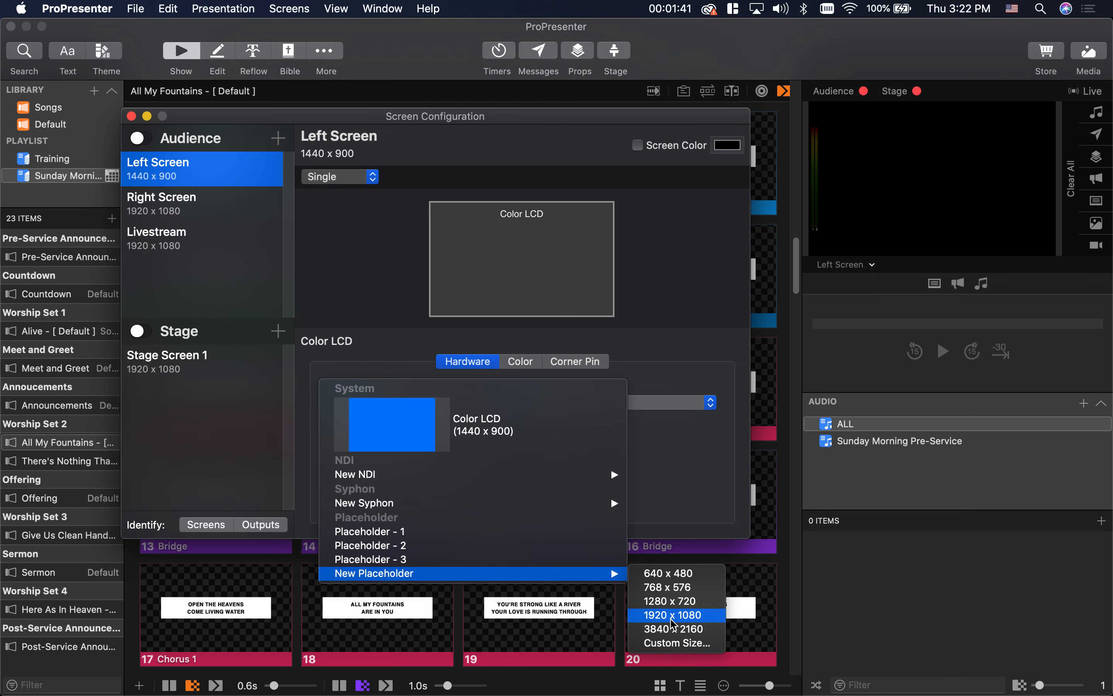
{"action": "mouse_move", "coordinate": [484, 574]}
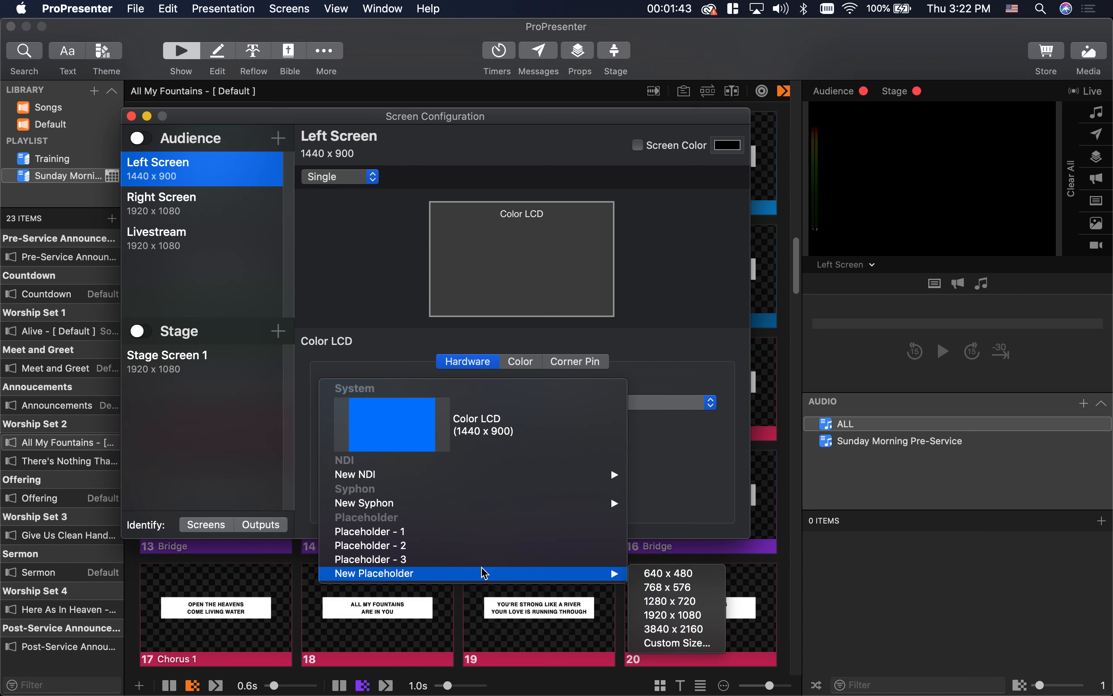
{"action": "left_click", "coordinate": [686, 624]}
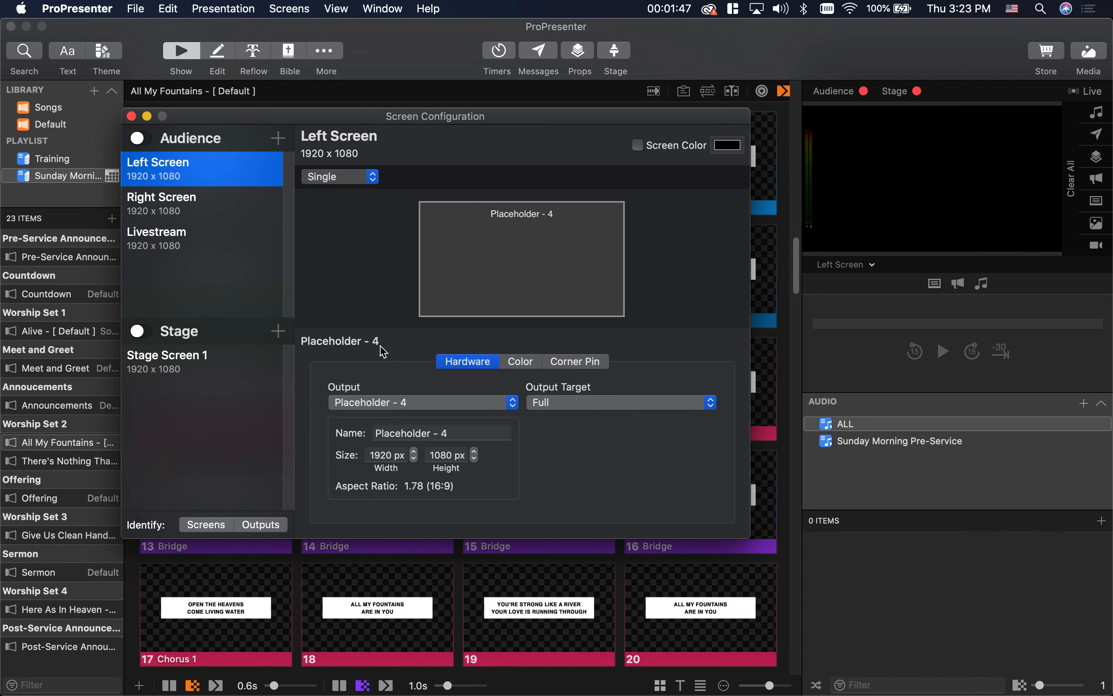
{"action": "left_click", "coordinate": [862, 90]}
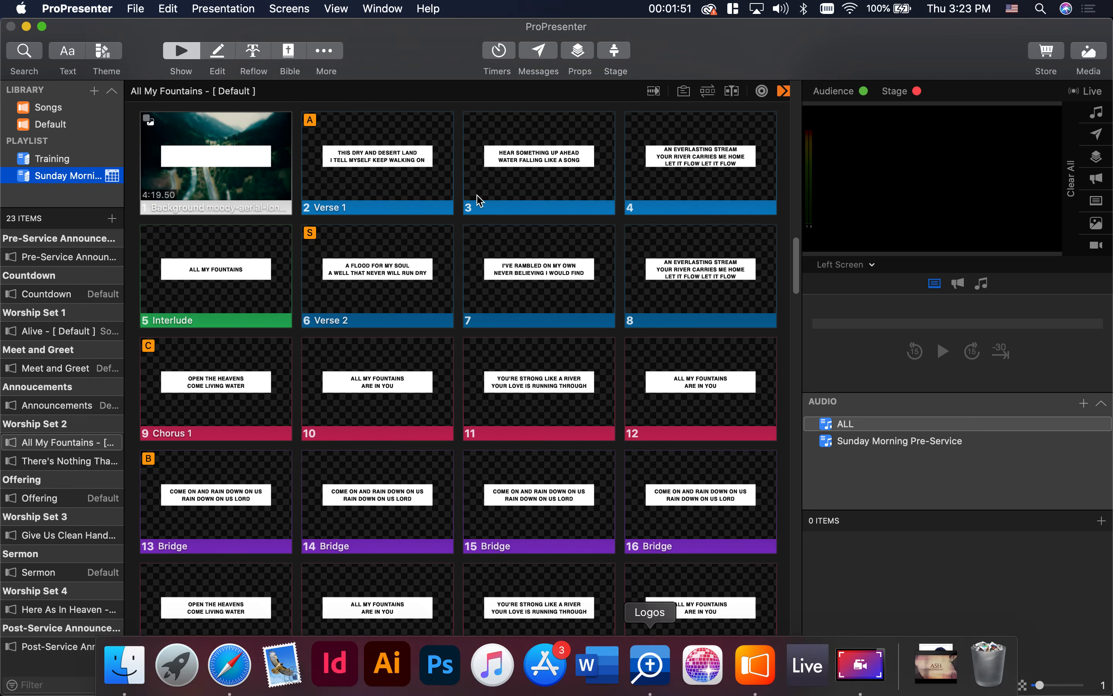
- Reopen the screen configuration and change the Left Screen to a Grouped arrangement with 1 row and 2 columns
{"action": "left_click", "coordinate": [289, 8]}
{"action": "left_click", "coordinate": [325, 168]}
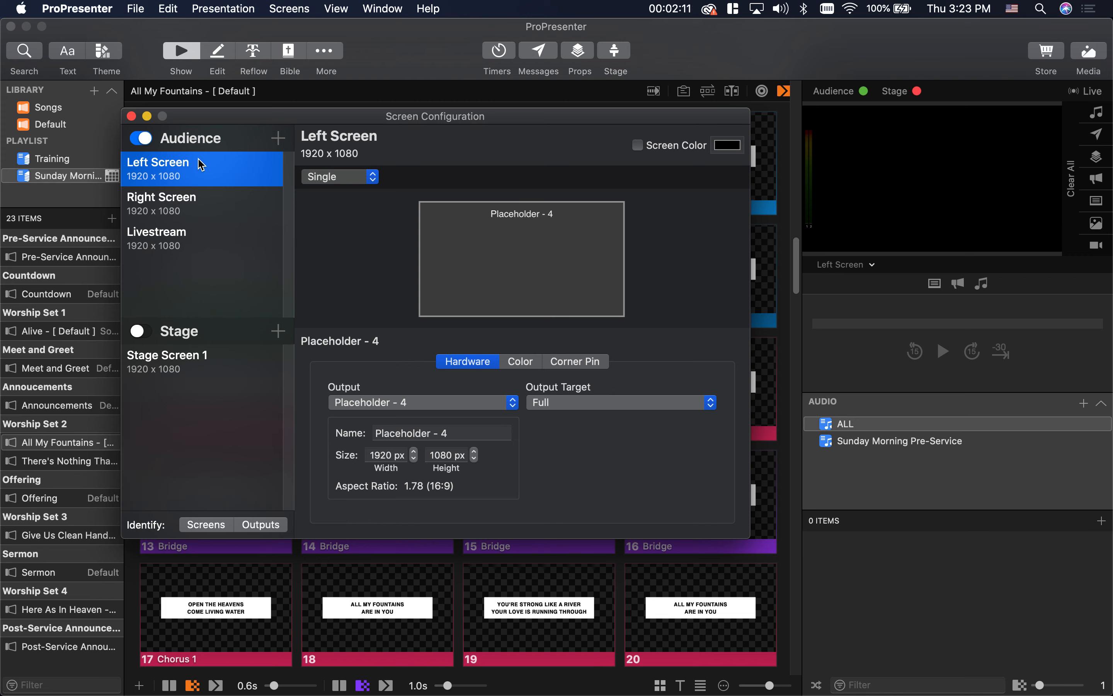
{"action": "left_click", "coordinate": [323, 178]}
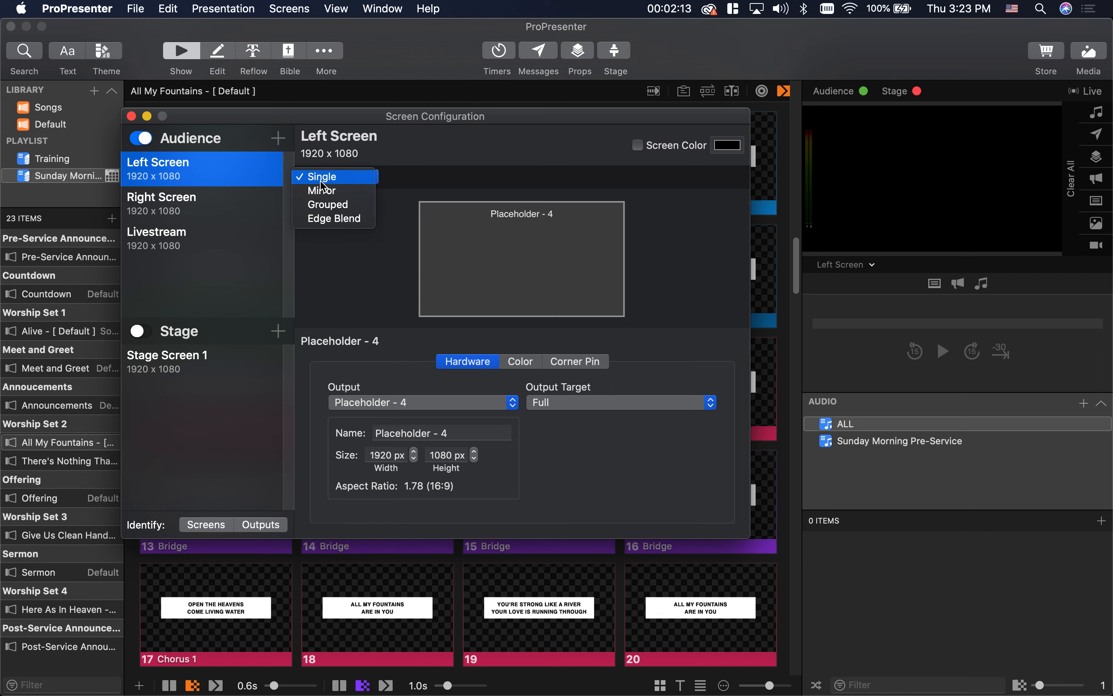
{"action": "left_click", "coordinate": [328, 205]}
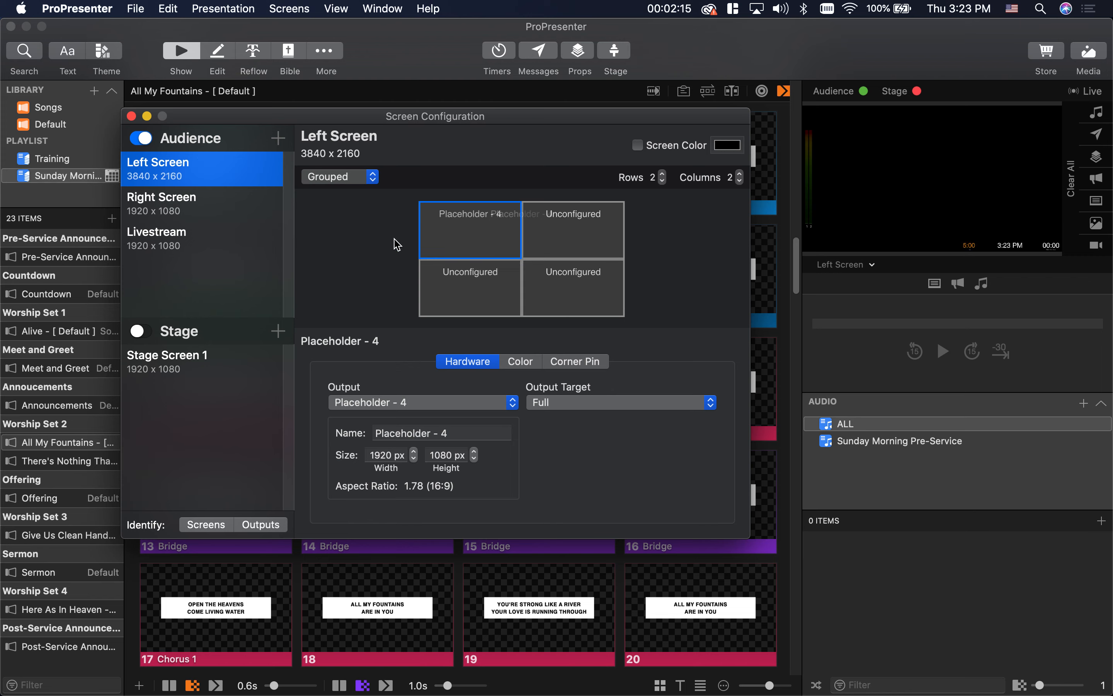
{"action": "left_click", "coordinate": [662, 181]}
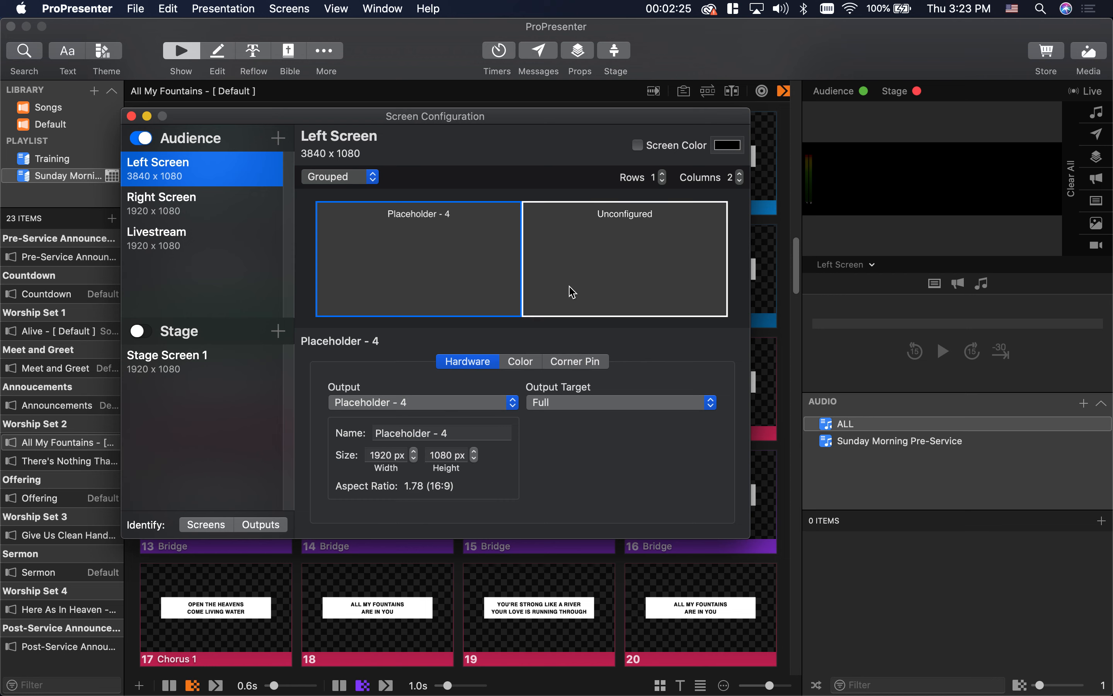
{"action": "left_click", "coordinate": [346, 185]}
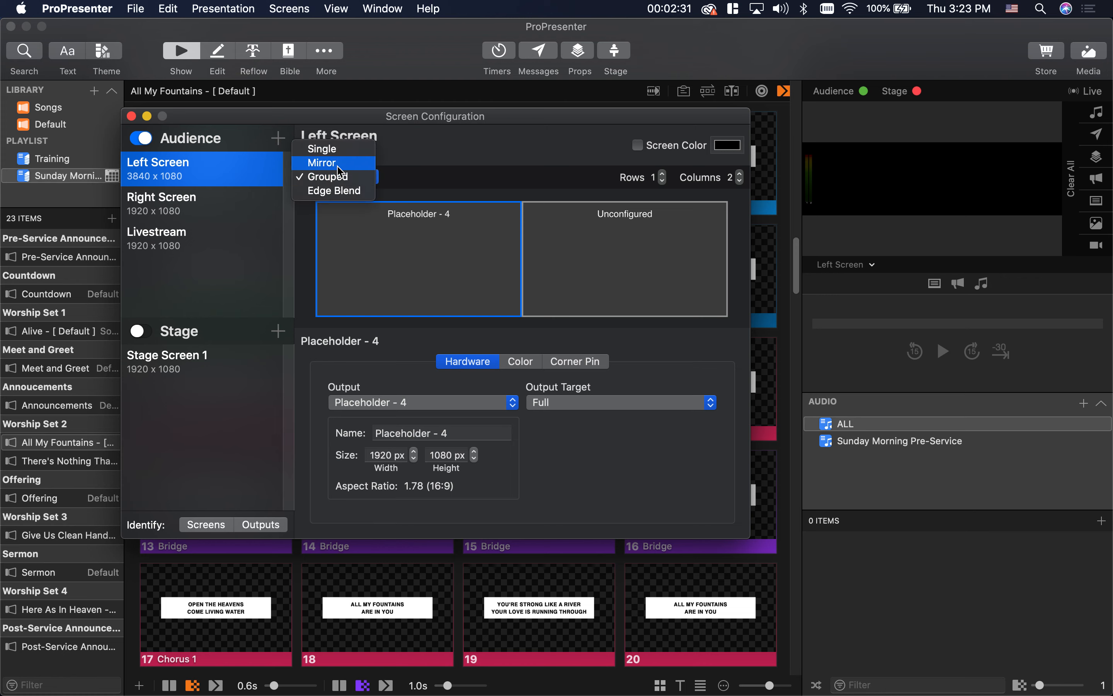
{"action": "left_click", "coordinate": [437, 184]}
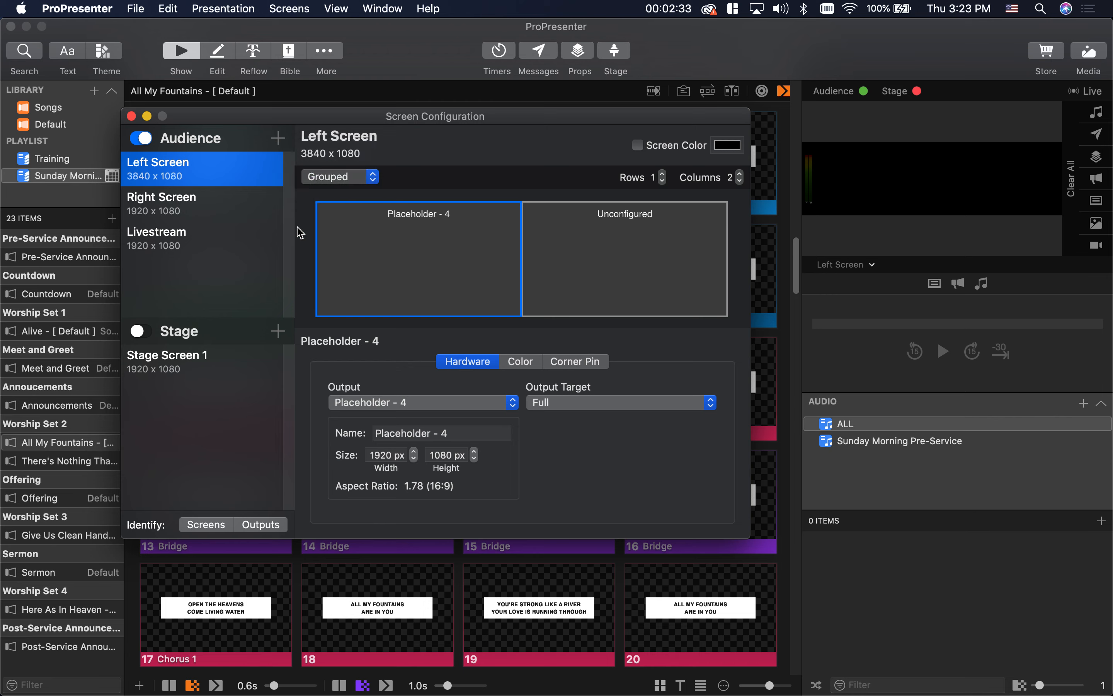
- Check the Right Screen's configuration and set the Left Screen's arrangement back to Single
{"action": "left_click", "coordinate": [233, 210]}
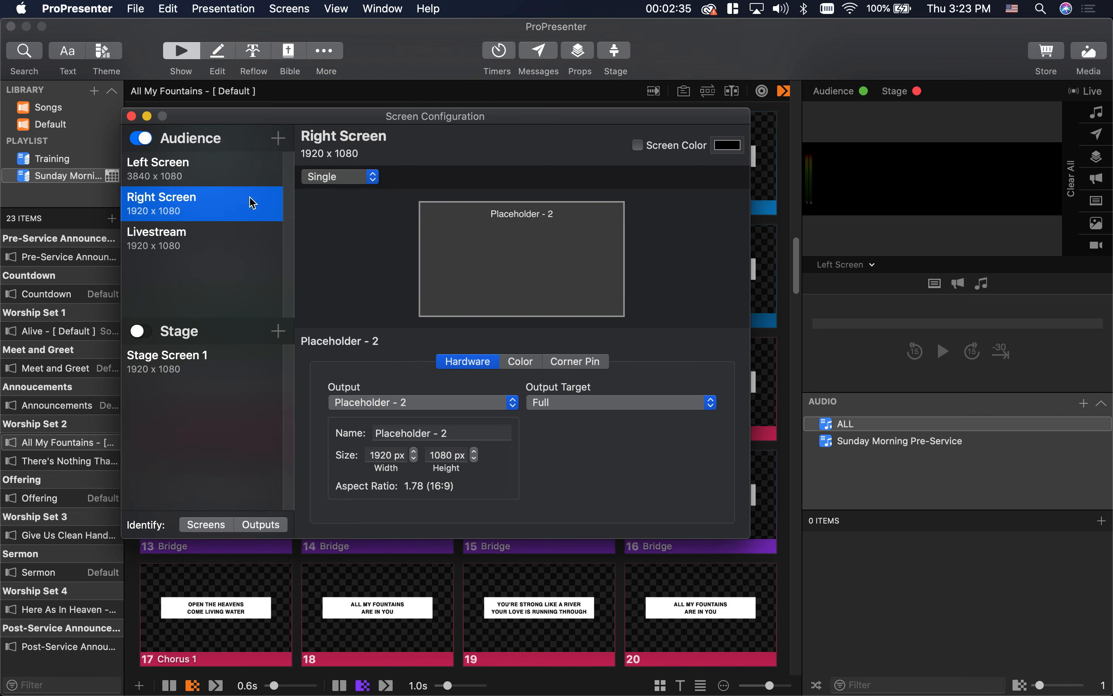
{"action": "left_click", "coordinate": [237, 171]}
{"action": "left_click", "coordinate": [349, 178]}
{"action": "left_click", "coordinate": [329, 148]}
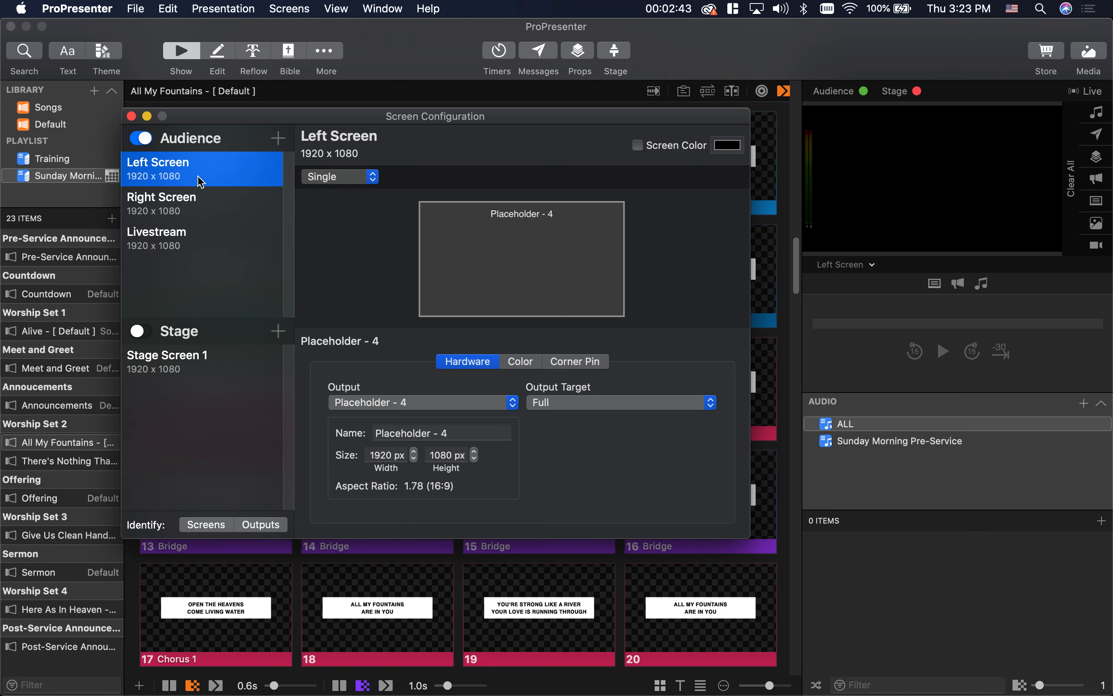
- Review the Right Screen and Livestream output settings and close the screen configuration
{"action": "left_click", "coordinate": [207, 200]}
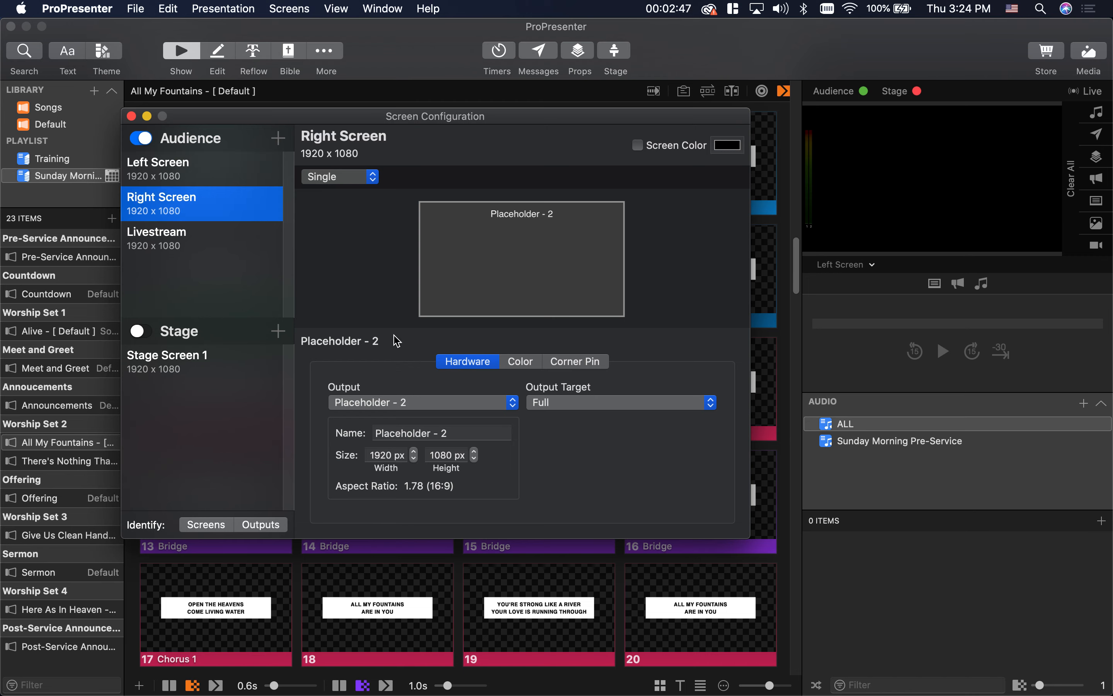
{"action": "left_click", "coordinate": [208, 243]}
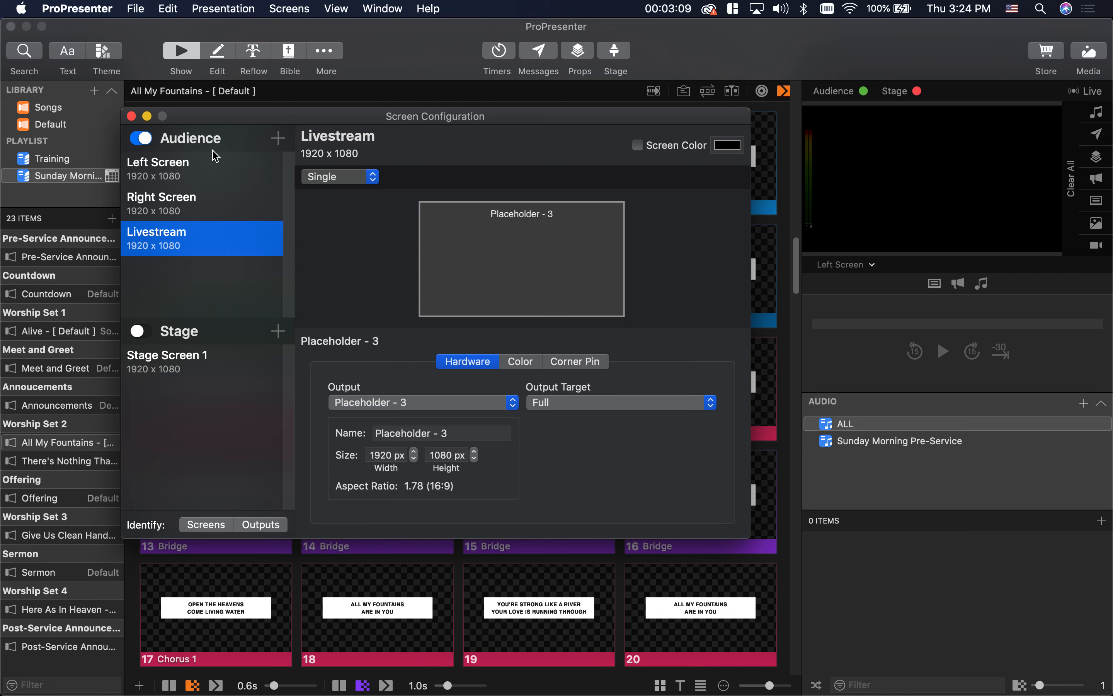
{"action": "left_click", "coordinate": [132, 117]}
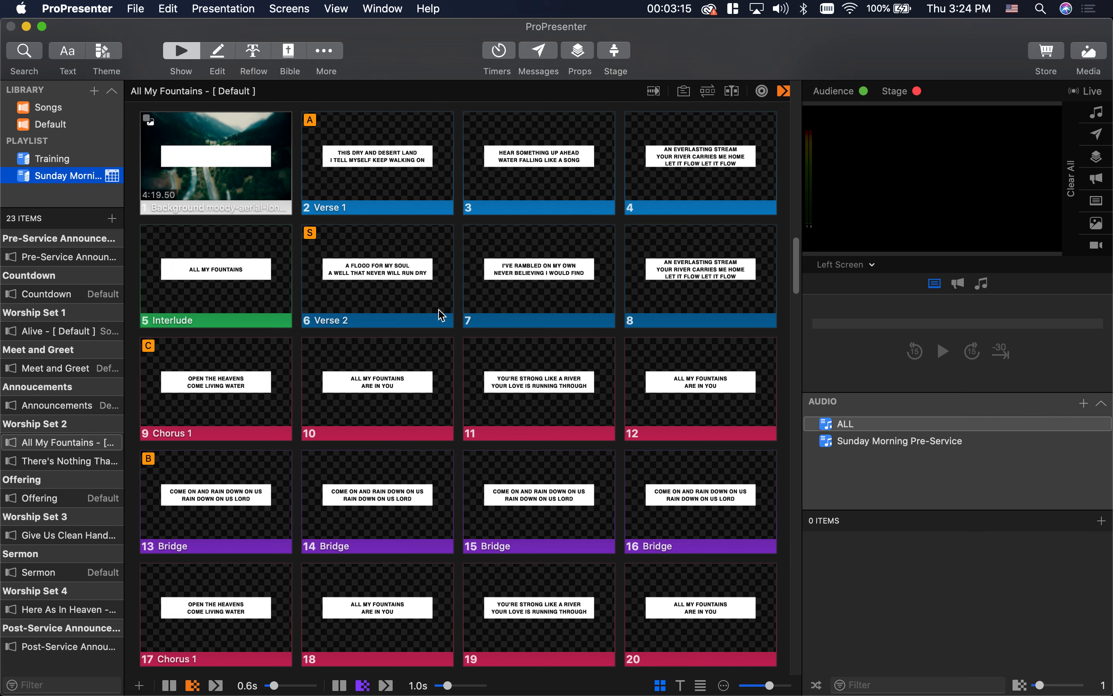
- Open the audience Looks editor and enlarge its window to show every layer row for all screens
{"action": "left_click", "coordinate": [290, 8]}
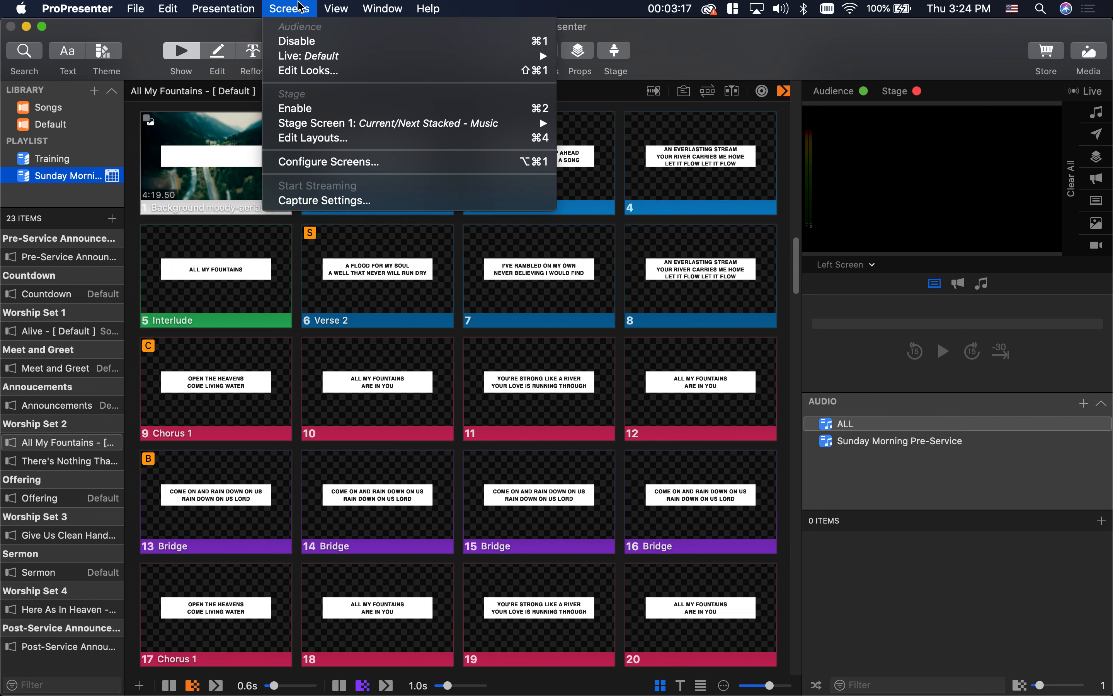
{"action": "left_click", "coordinate": [309, 70]}
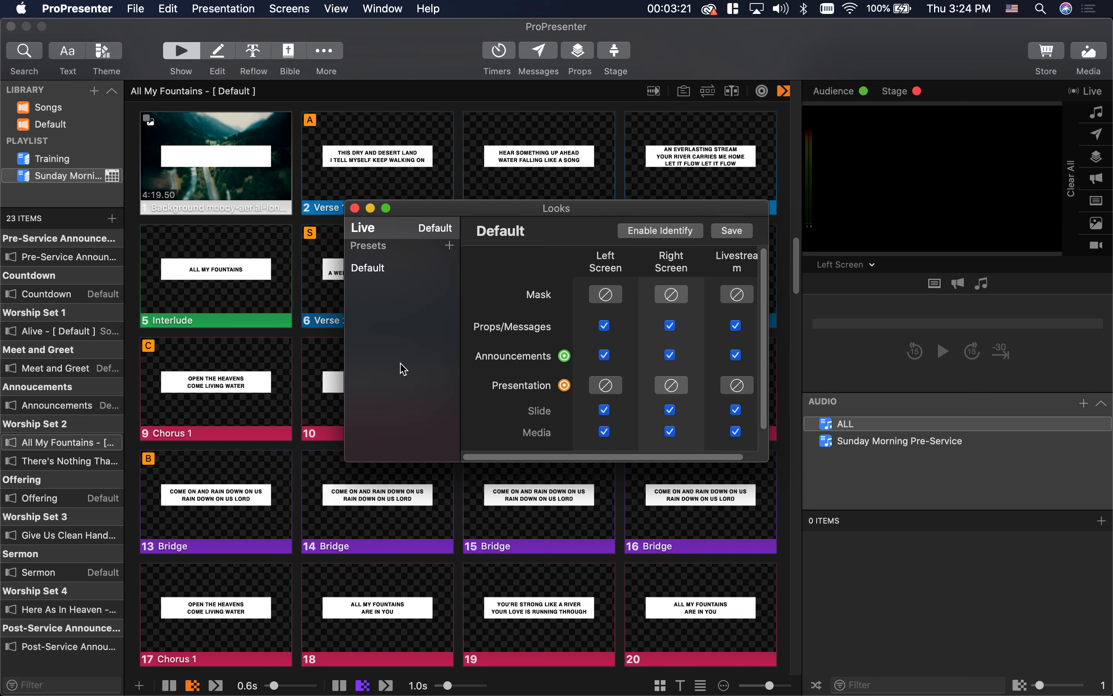
{"action": "left_click_drag", "start_coordinate": [612, 210], "coordinate": [410, 54]}
{"action": "left_click_drag", "start_coordinate": [565, 308], "coordinate": [945, 556]}
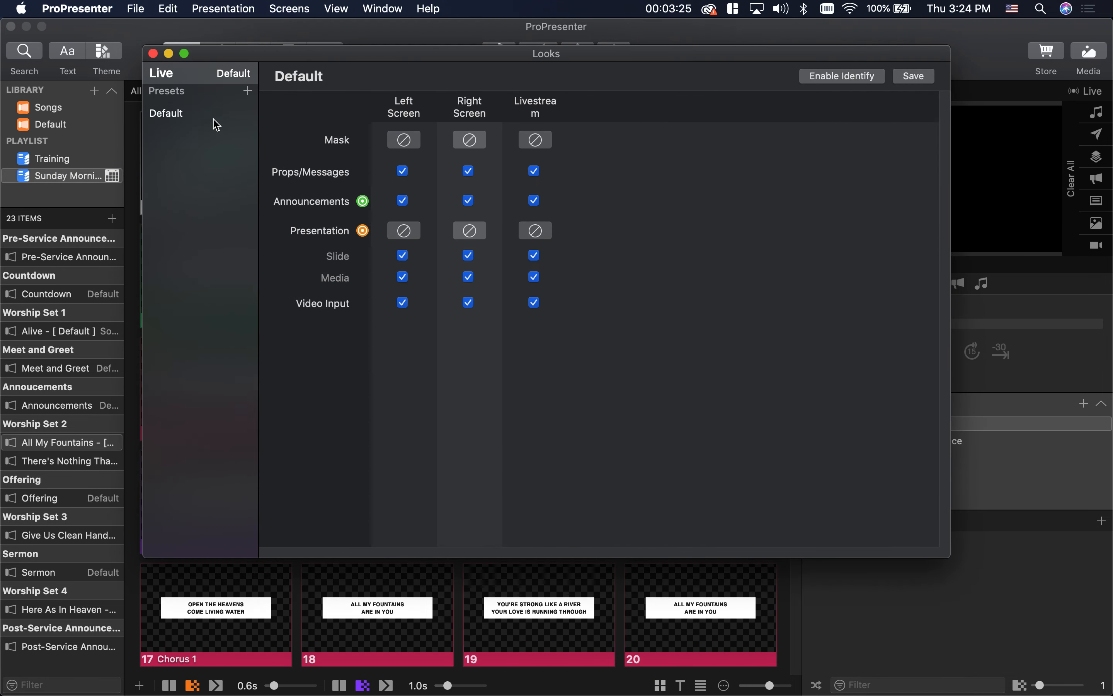
- View the Default look preset's layer settings for the Left Screen, Right Screen and Livestream
{"action": "left_click", "coordinate": [169, 115]}
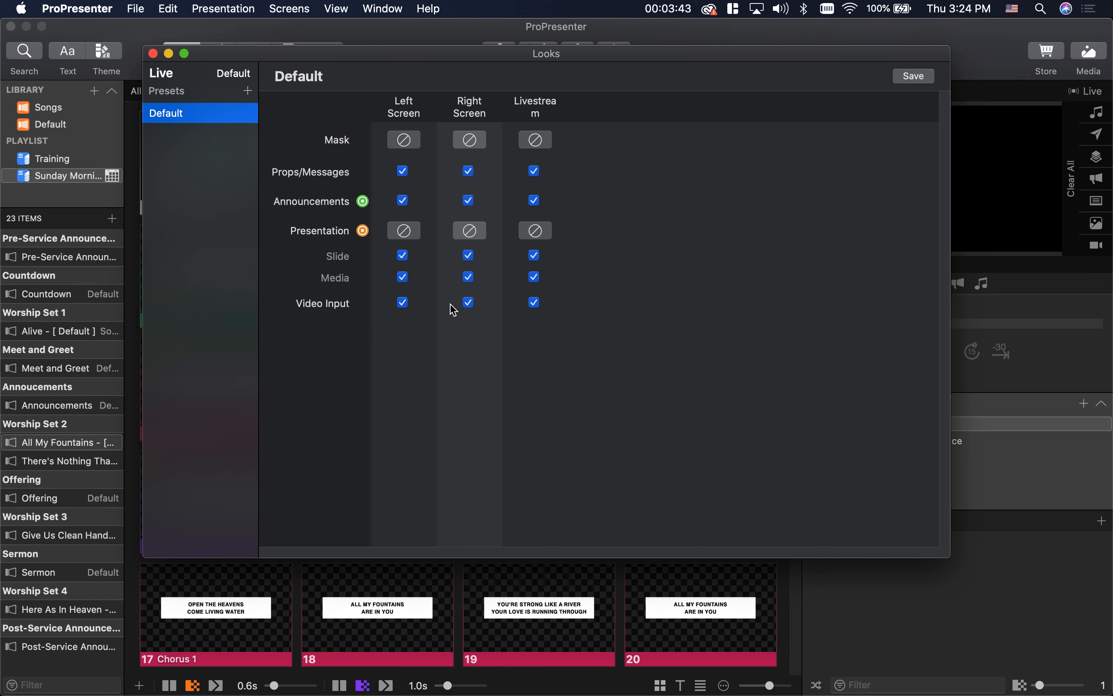
{"action": "right_click", "coordinate": [187, 118]}
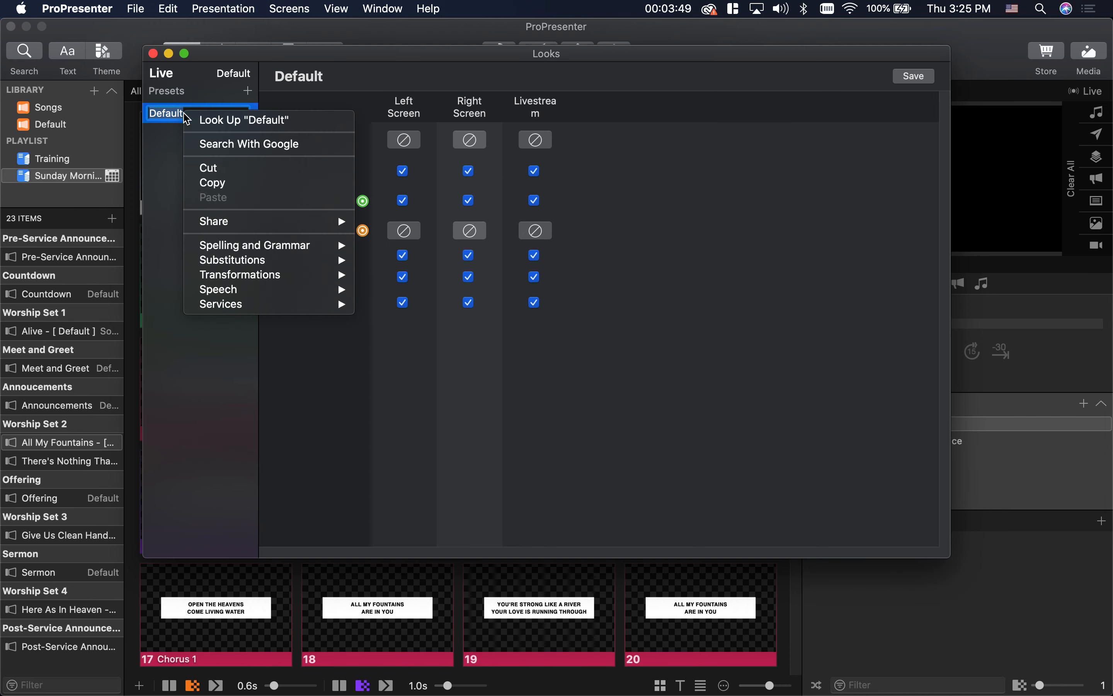
{"action": "left_click", "coordinate": [169, 131]}
{"action": "left_click", "coordinate": [179, 143]}
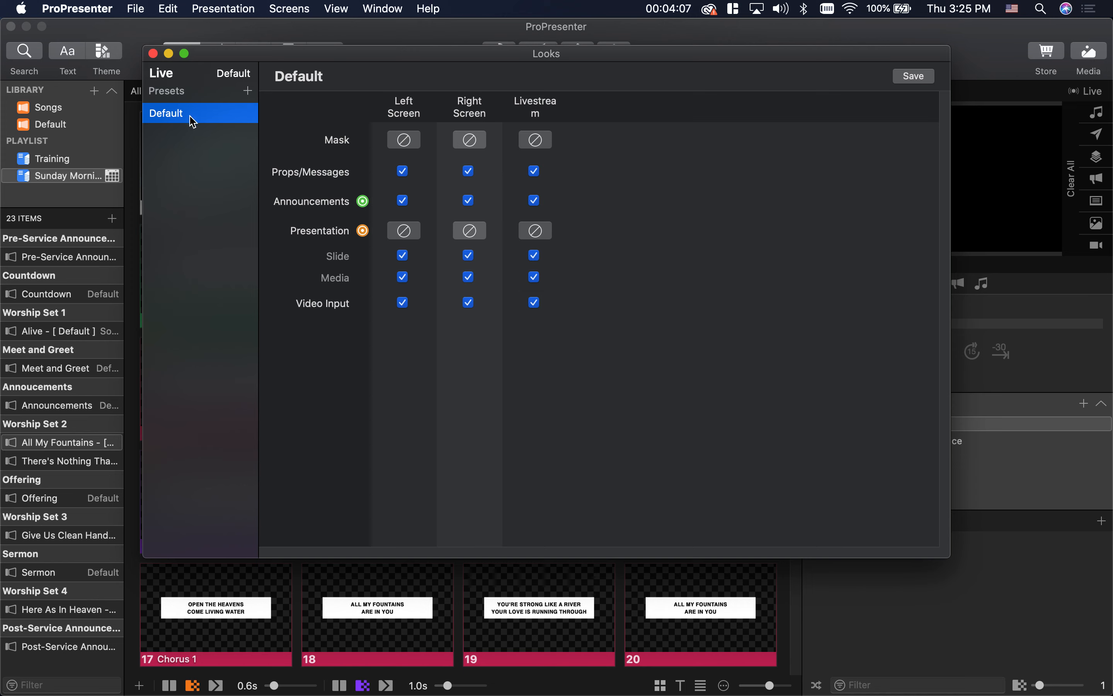
- Add a new look preset and rename it Lower Third
{"action": "left_click", "coordinate": [247, 92]}
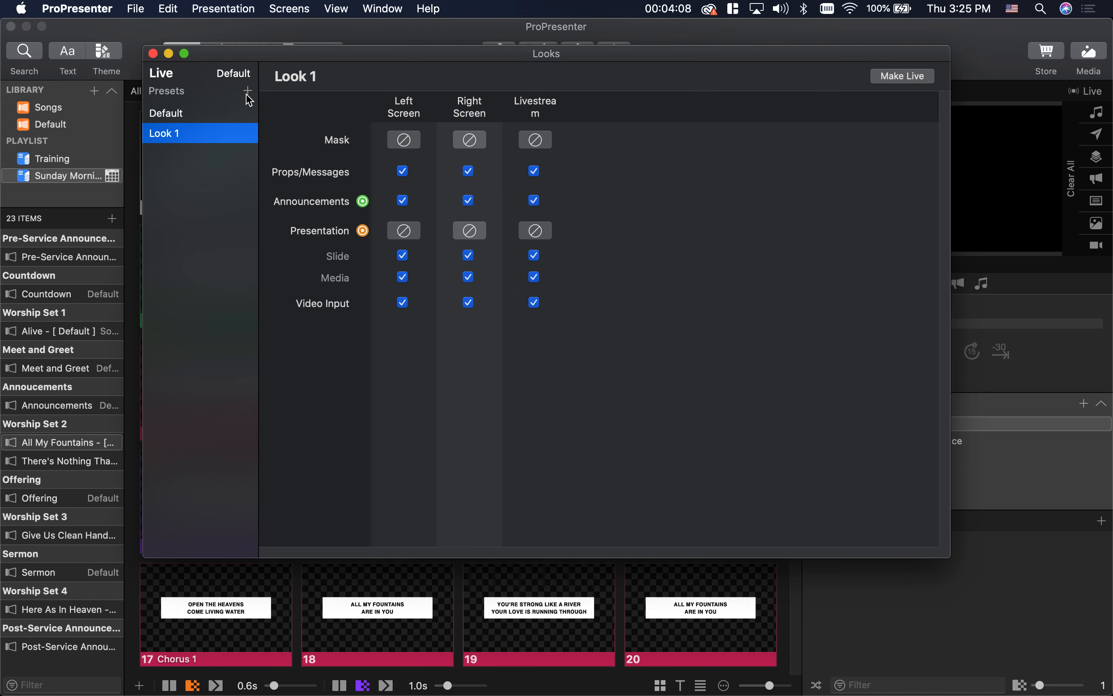
{"action": "right_click", "coordinate": [177, 139]}
{"action": "right_click", "coordinate": [158, 138]}
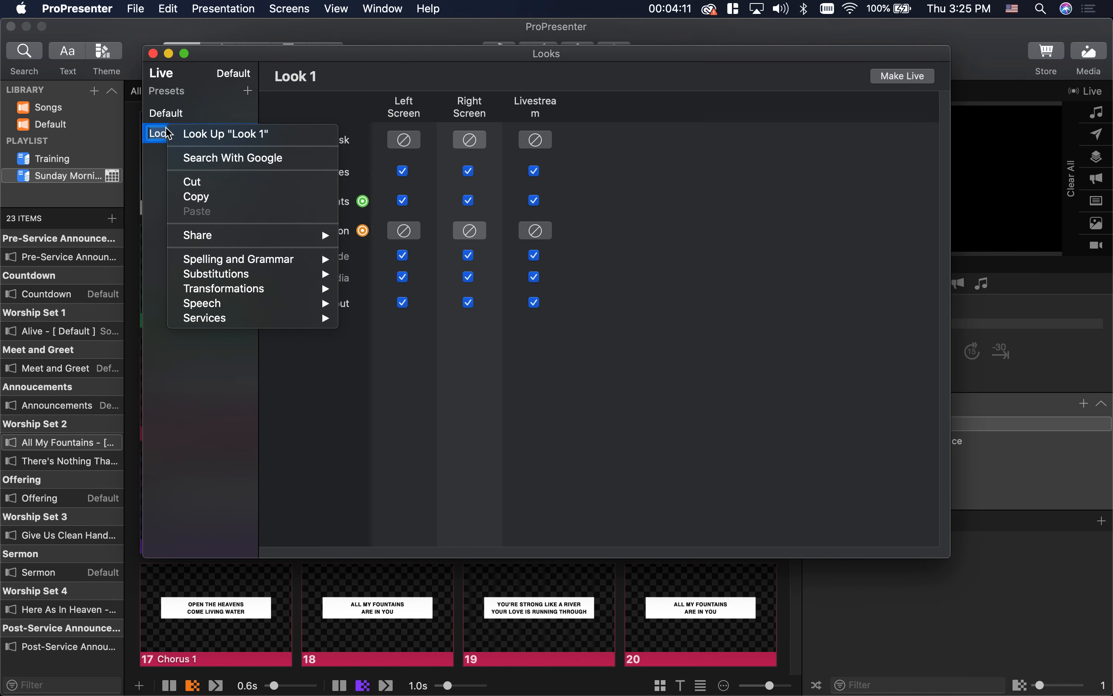
{"action": "left_click", "coordinate": [156, 134]}
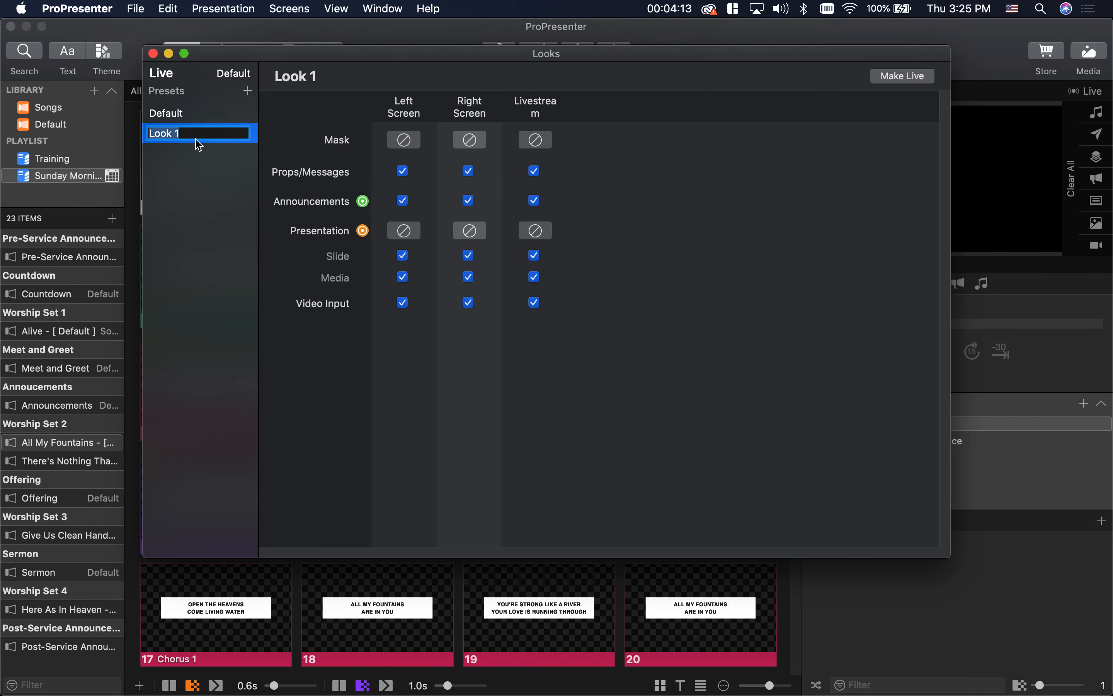
{"action": "type", "text": "Lower Third"}
{"action": "key", "text": "Return"}
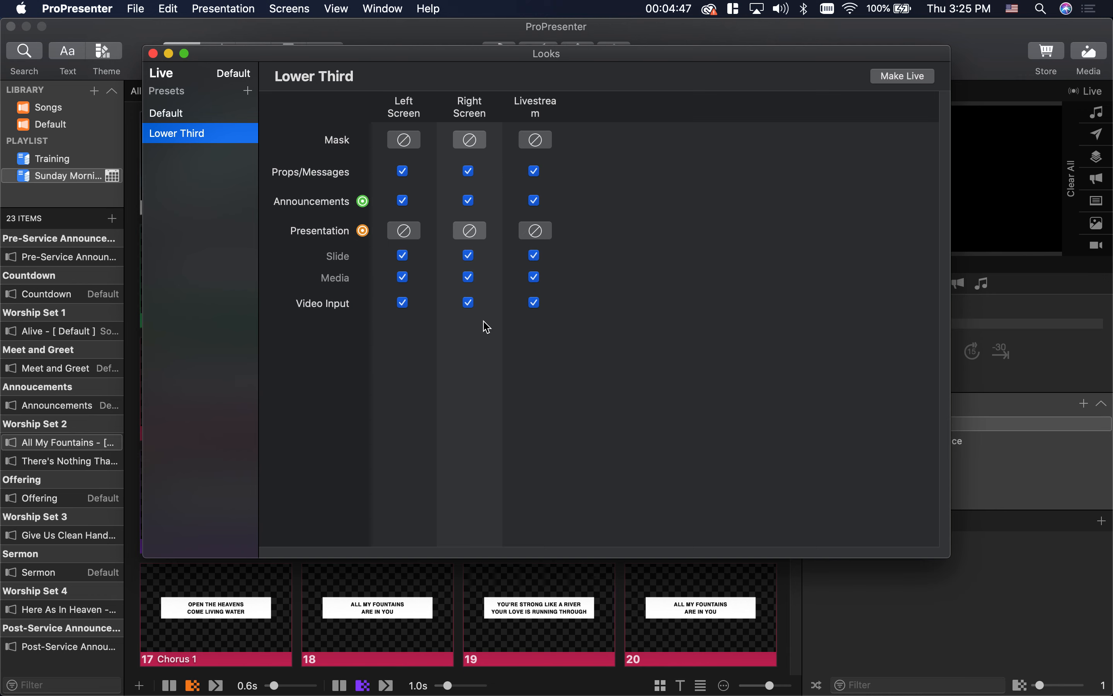
- In the Lower Third look, disable Media, Announcements and Props/Messages for Livestream, and Video Input for the Left and Right Screens
{"action": "left_click", "coordinate": [534, 277]}
{"action": "left_click", "coordinate": [539, 202]}
{"action": "left_click", "coordinate": [536, 174]}
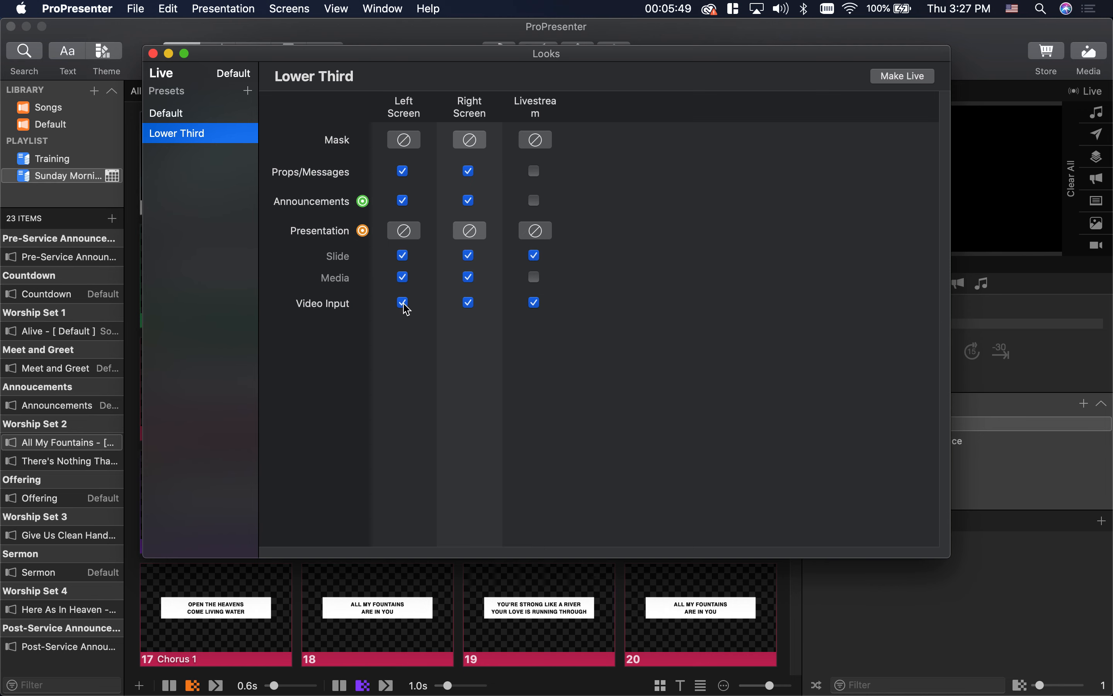
{"action": "left_click", "coordinate": [469, 303]}
- Create a new theme named Lower Third from the Livestream screen's Presentation layer theme choices
{"action": "left_click", "coordinate": [546, 233]}
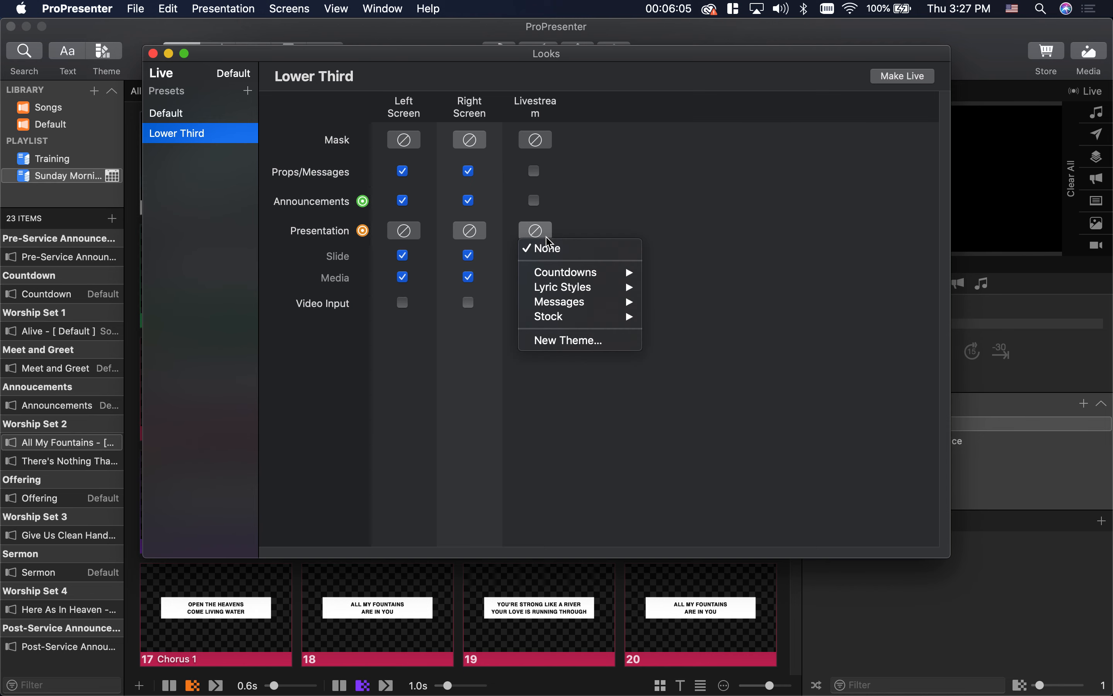
{"action": "mouse_move", "coordinate": [563, 318]}
{"action": "mouse_move", "coordinate": [564, 278]}
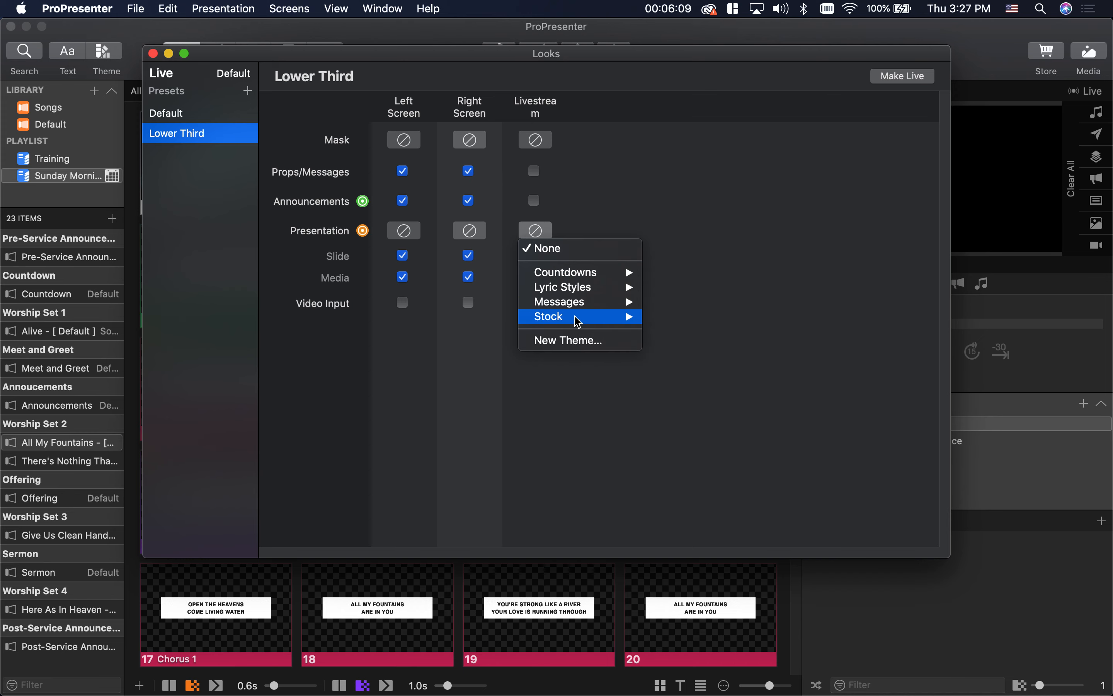
{"action": "left_click", "coordinate": [584, 341]}
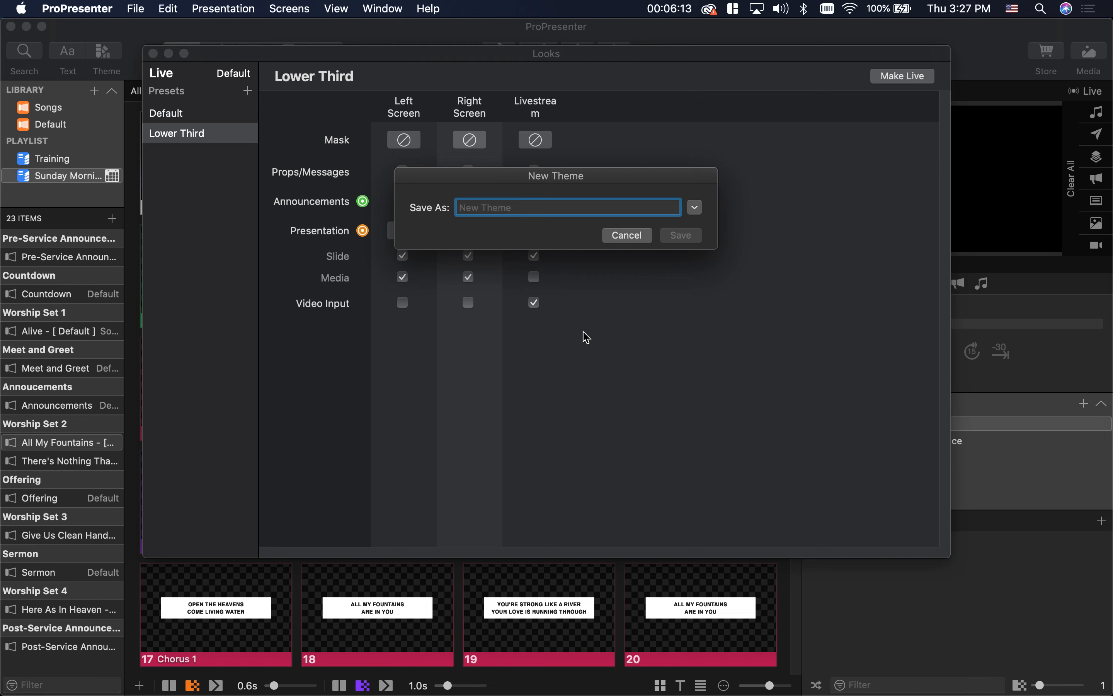
{"action": "type", "text": "Lower Third"}
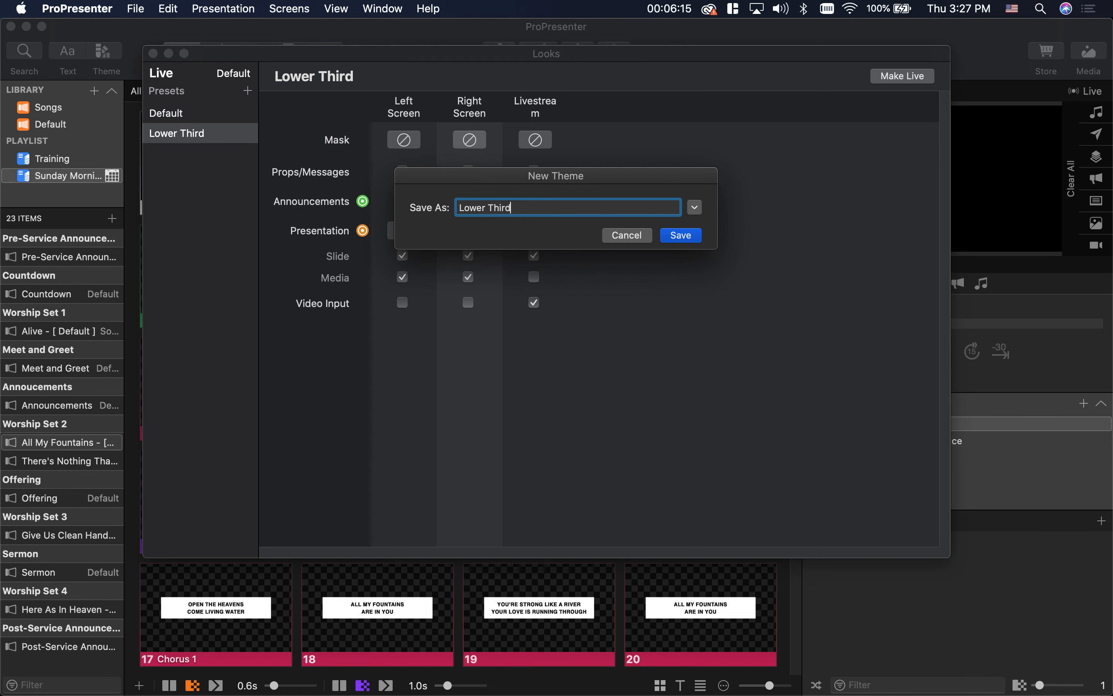
{"action": "key", "text": "Return"}
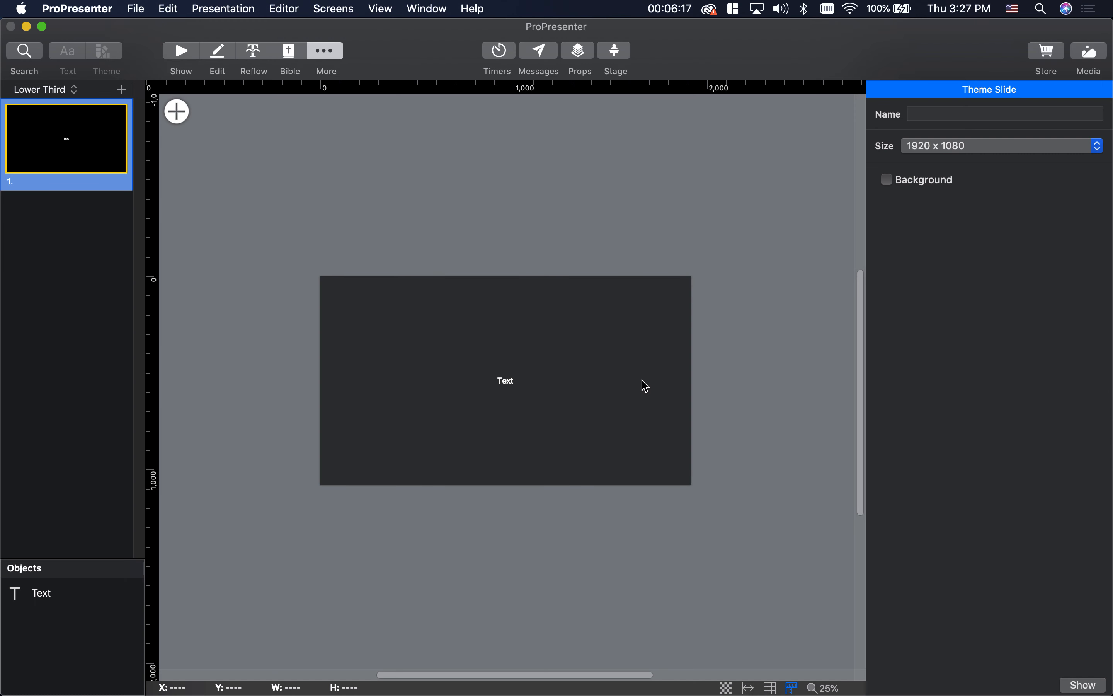
- Reshape the theme's text box into a full-width band along the slide's lower edge, 1920 wide and about 232 high
{"action": "left_click", "coordinate": [514, 385]}
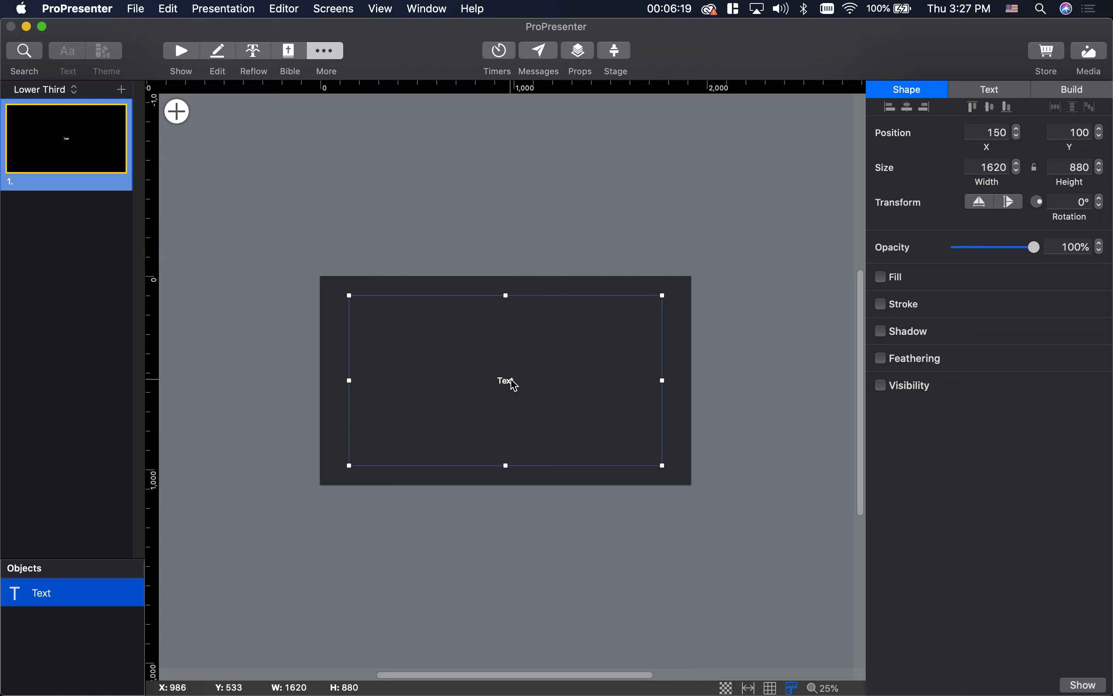
{"action": "mouse_move", "coordinate": [510, 381]}
{"action": "left_mouse_down"}
{"action": "mouse_move", "coordinate": [485, 401]}
{"action": "mouse_move", "coordinate": [500, 400]}
{"action": "left_mouse_up"}
{"action": "left_click_drag", "start_coordinate": [634, 399], "coordinate": [689, 402]}
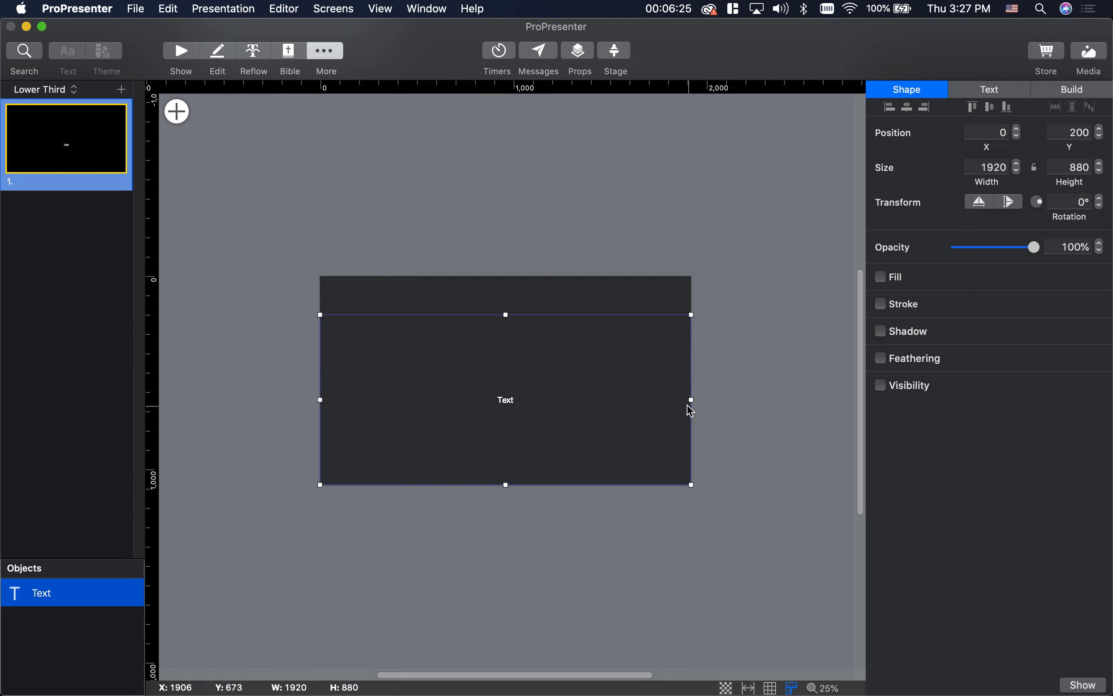
{"action": "left_click_drag", "start_coordinate": [505, 316], "coordinate": [537, 440]}
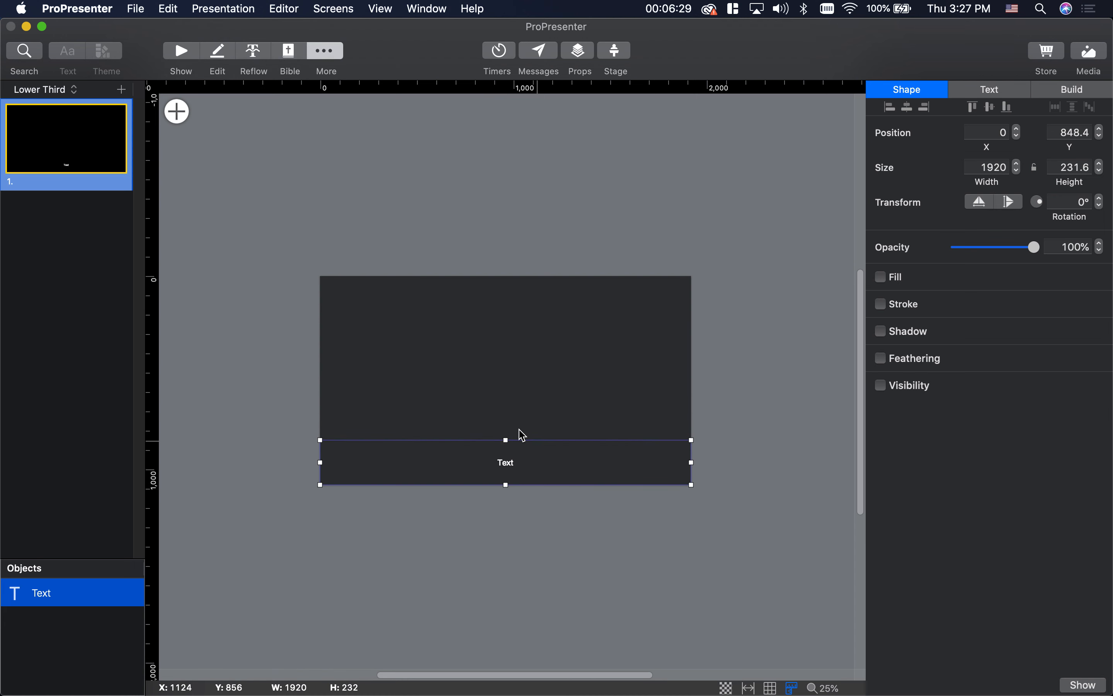
- Replace the placeholder with "LINE ONE OF TEXT" and "LINE TWO OF TEXT" on separate lines, and select all of that text
{"action": "double_click", "coordinate": [509, 466]}
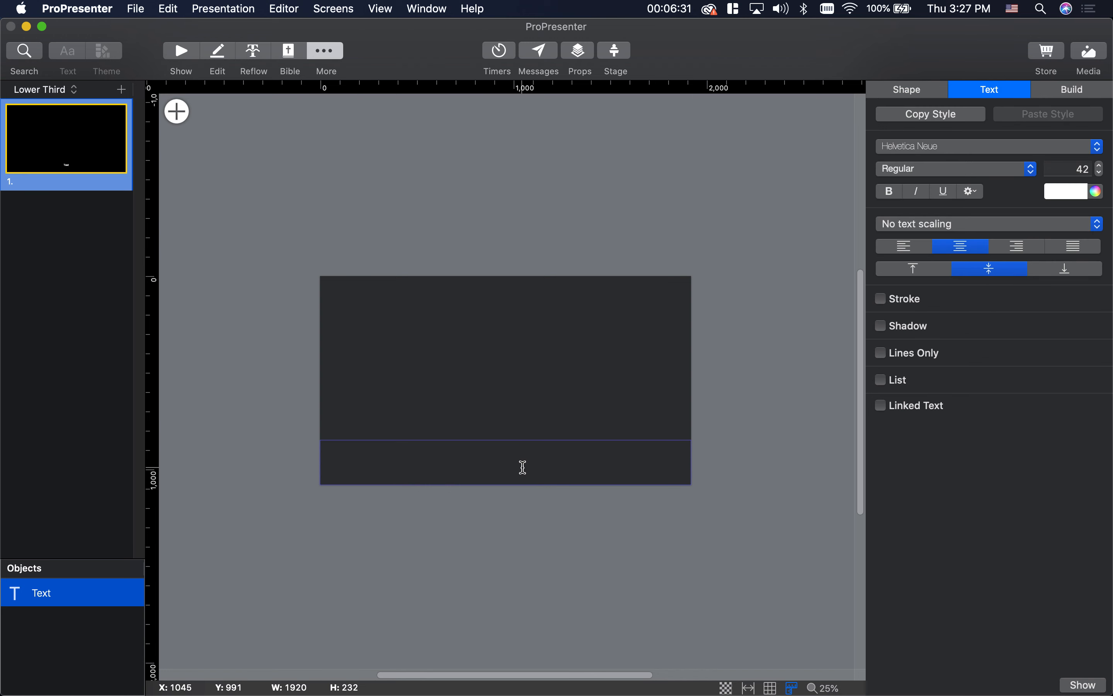
{"action": "type", "text": "LINE ON"}
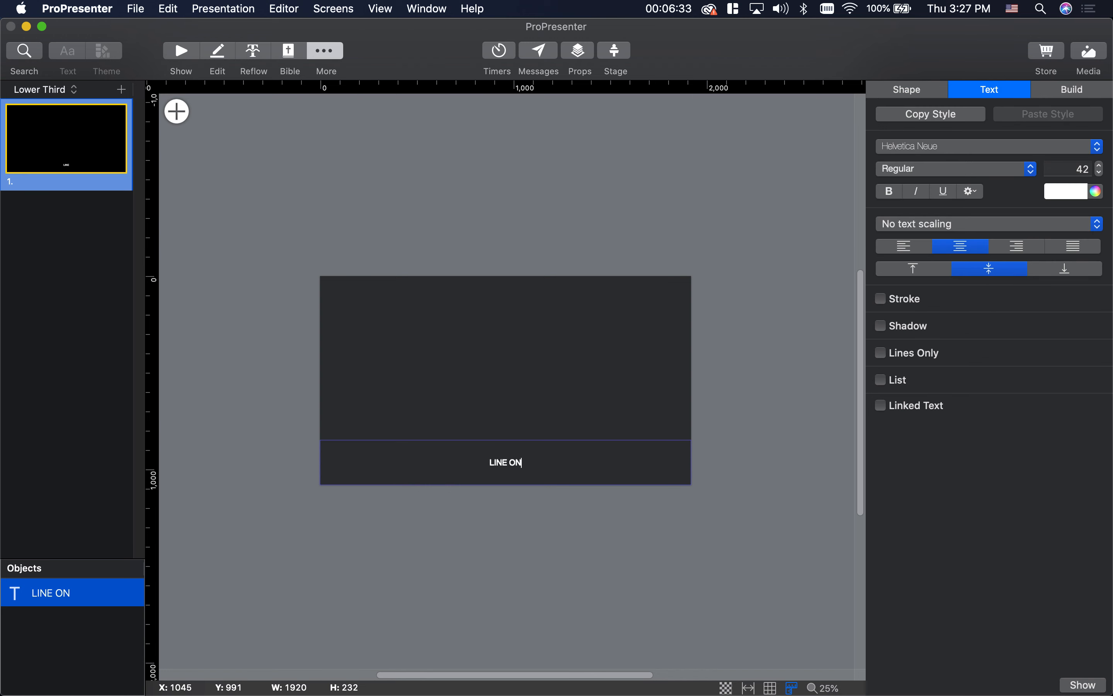
{"action": "type", "text": "E OF TEXT"}
{"action": "key", "text": "Return"}
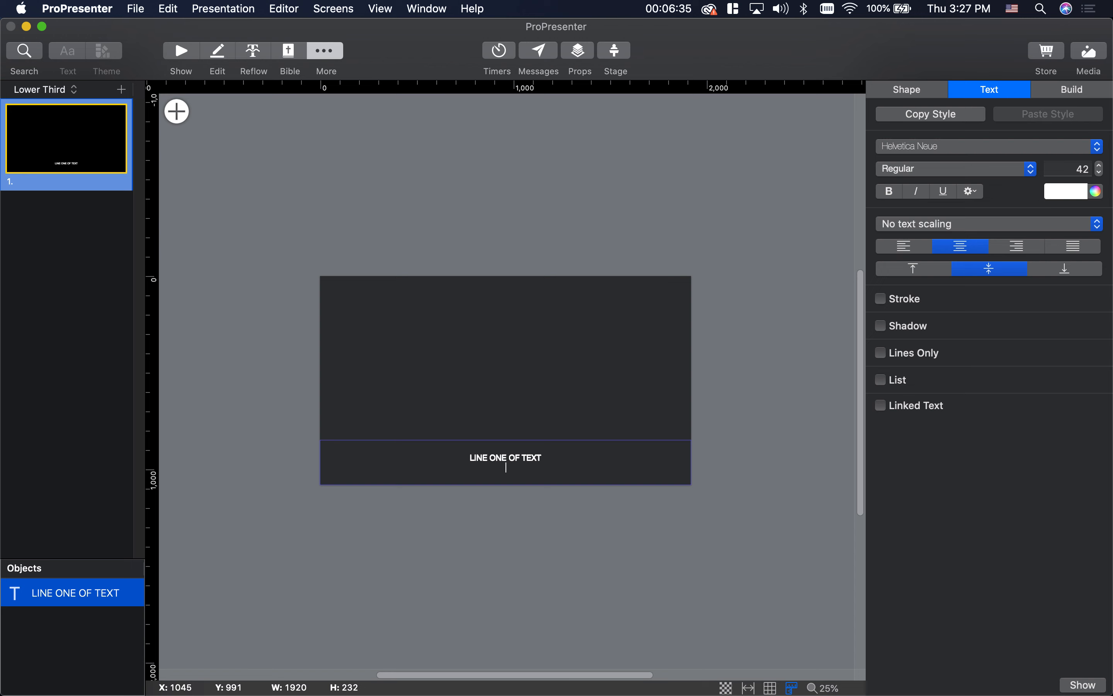
{"action": "type", "text": "LINE"}
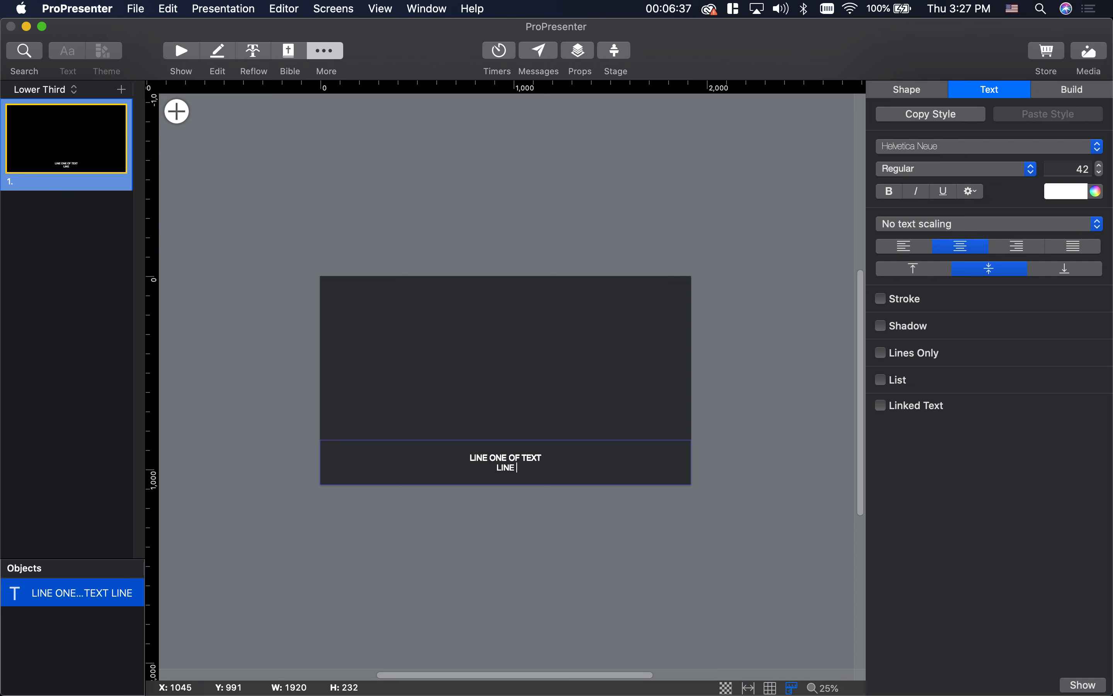
{"action": "type", "text": " TWO OF"}
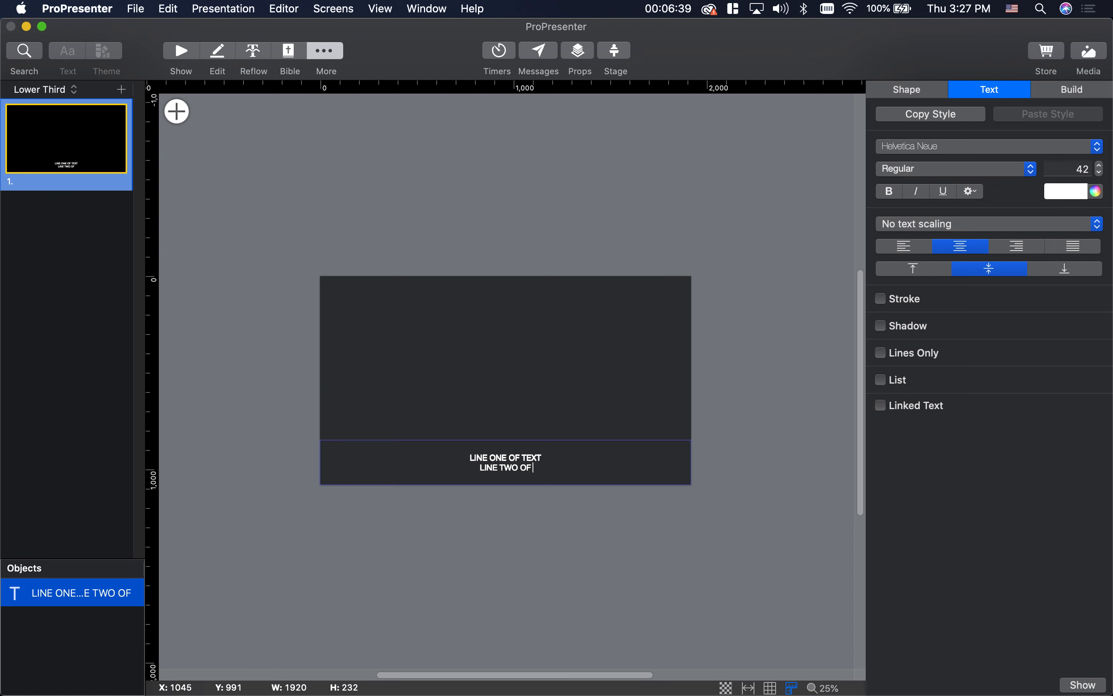
{"action": "type", "text": " TEXT"}
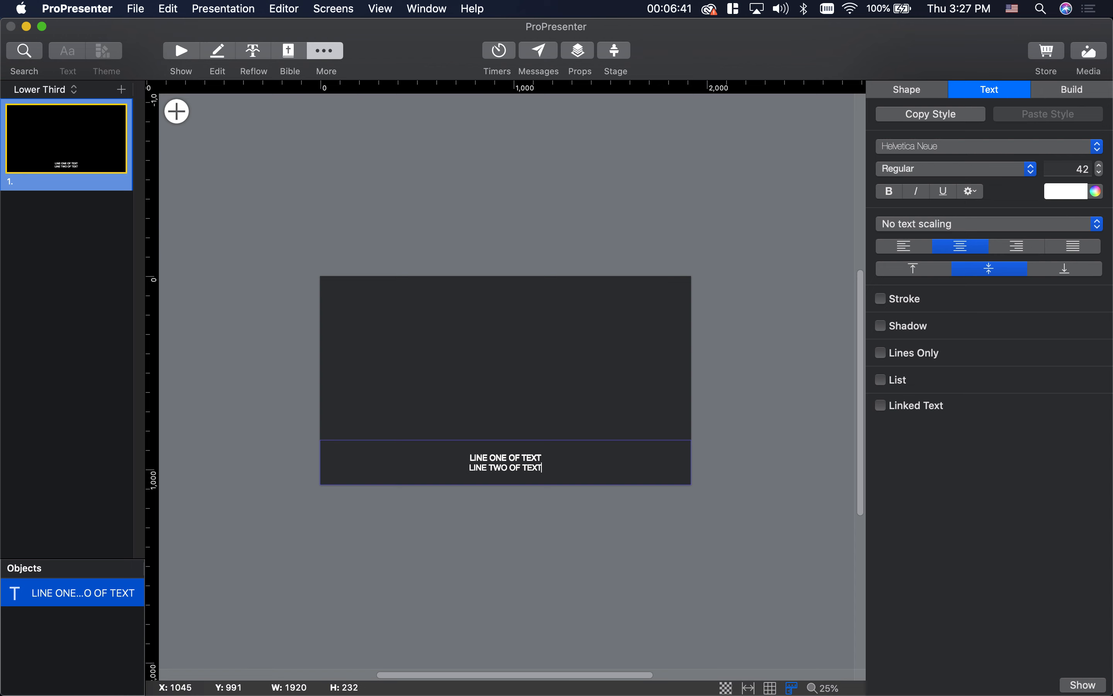
{"action": "key", "text": "super+a"}
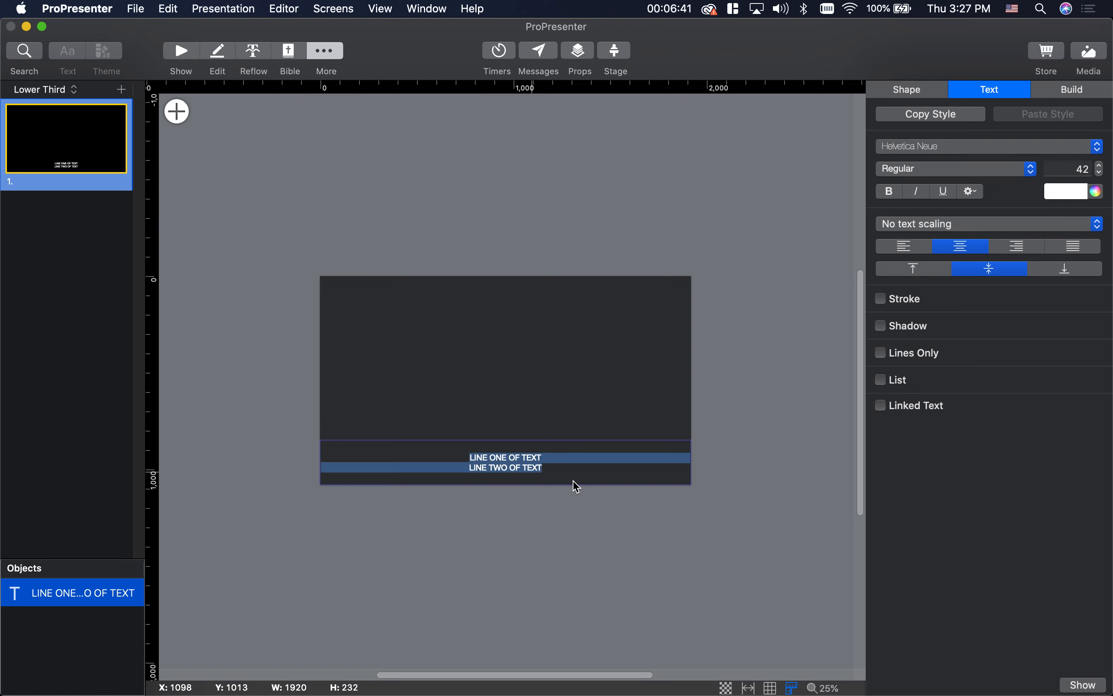
{"action": "left_click", "coordinate": [971, 192]}
{"action": "left_click", "coordinate": [982, 247]}
{"action": "left_click", "coordinate": [982, 256]}
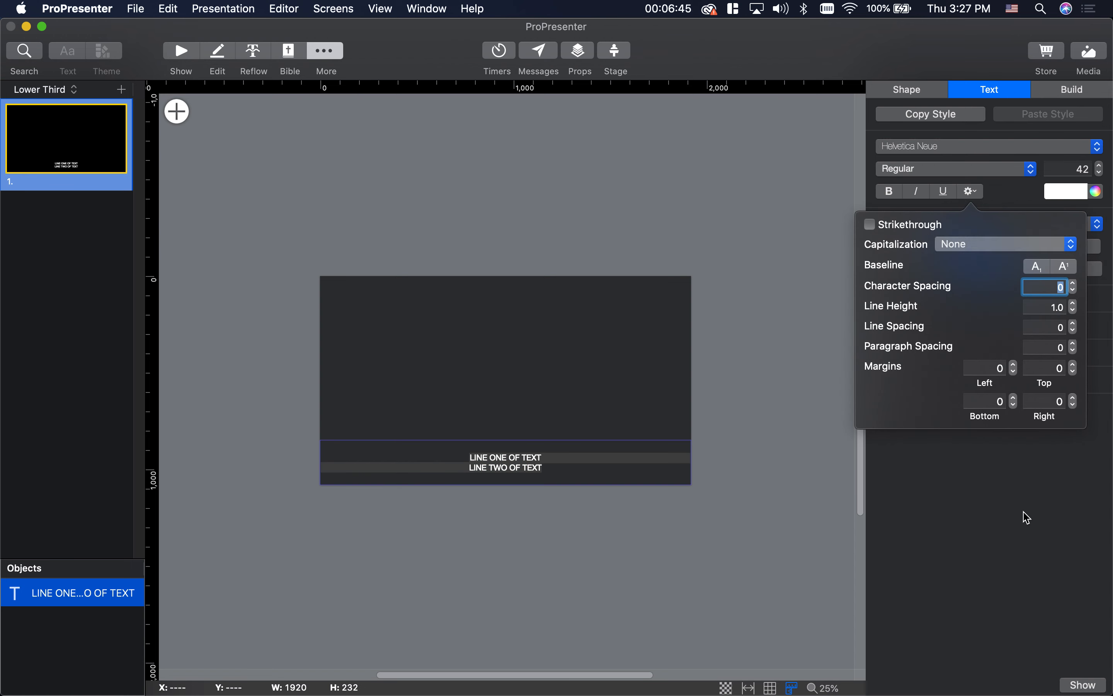
{"action": "left_click", "coordinate": [987, 511]}
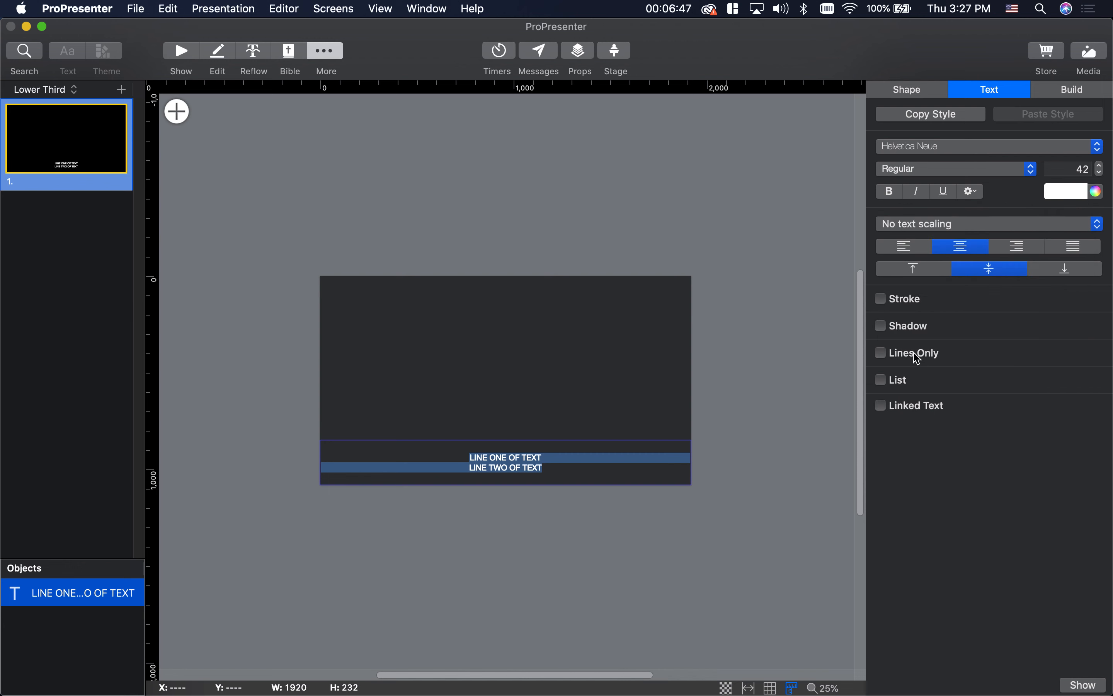
- Enable a shadow on the two-line text and set it to scale up or down to fit its container
{"action": "left_click", "coordinate": [881, 327]}
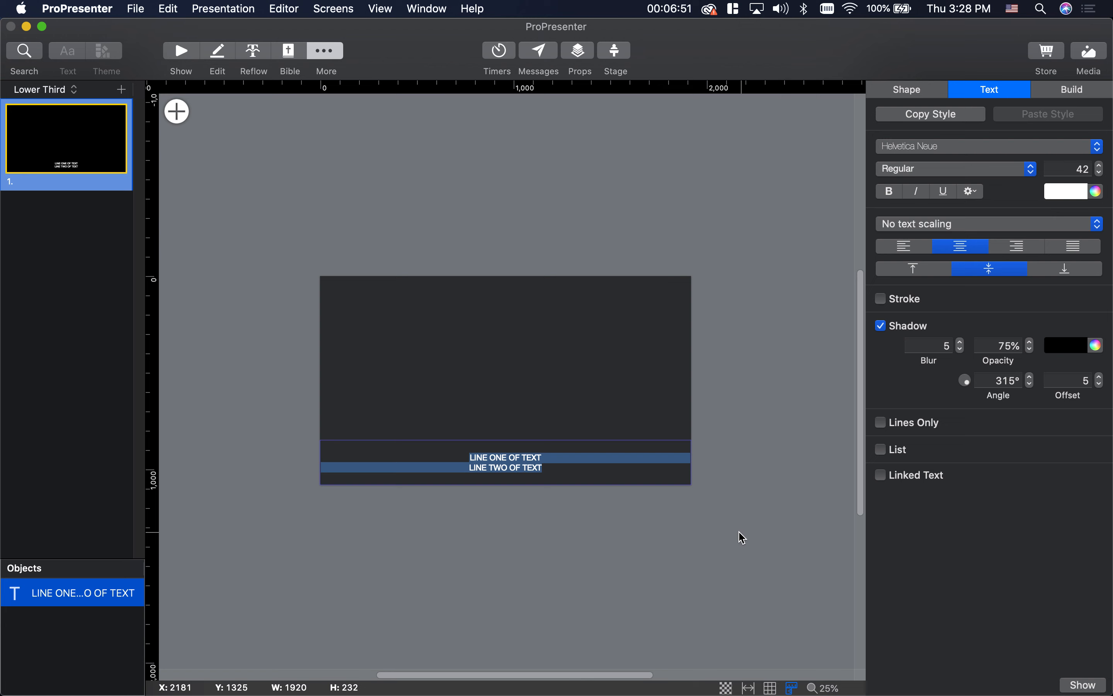
{"action": "left_click", "coordinate": [1005, 225]}
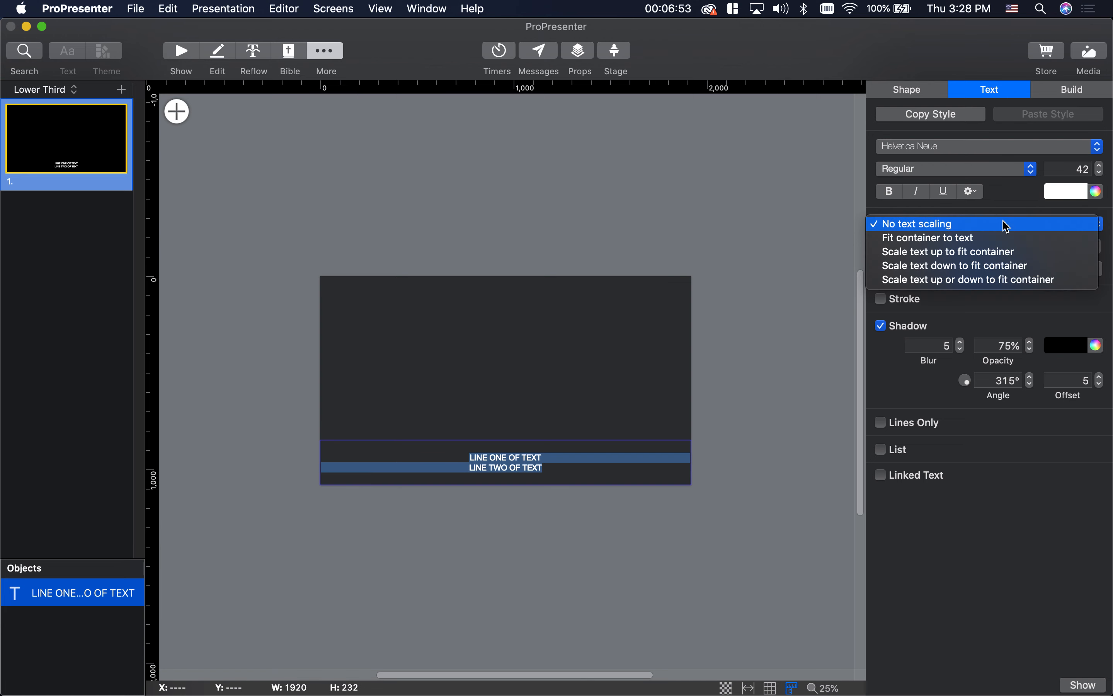
{"action": "left_click", "coordinate": [992, 279]}
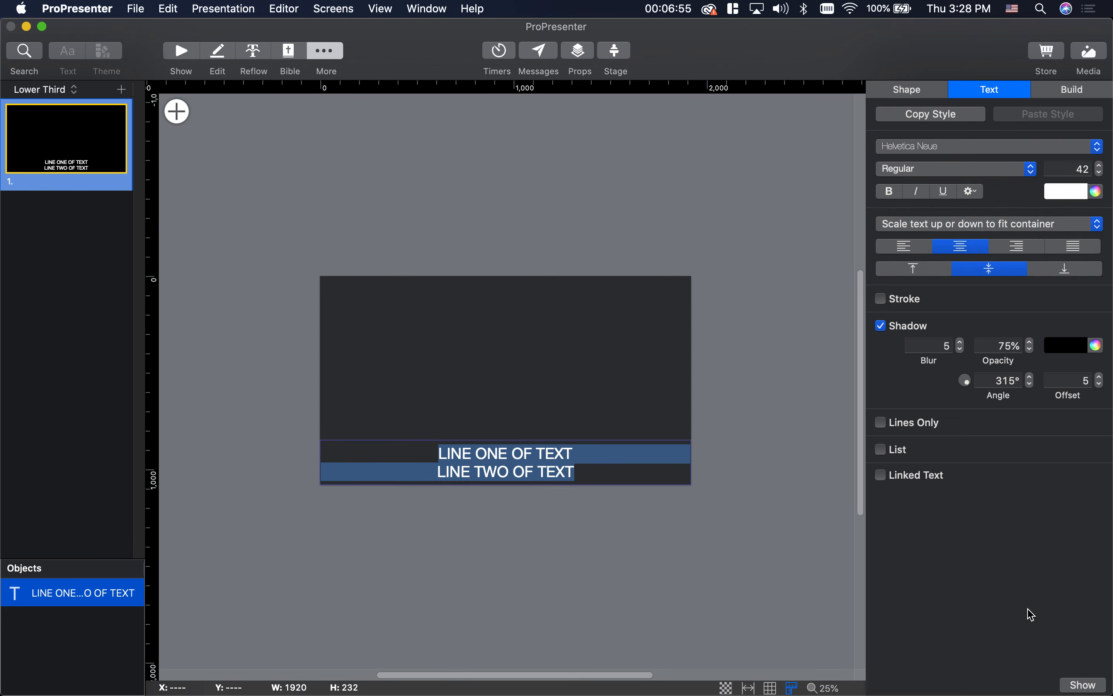
{"action": "left_click", "coordinate": [698, 574]}
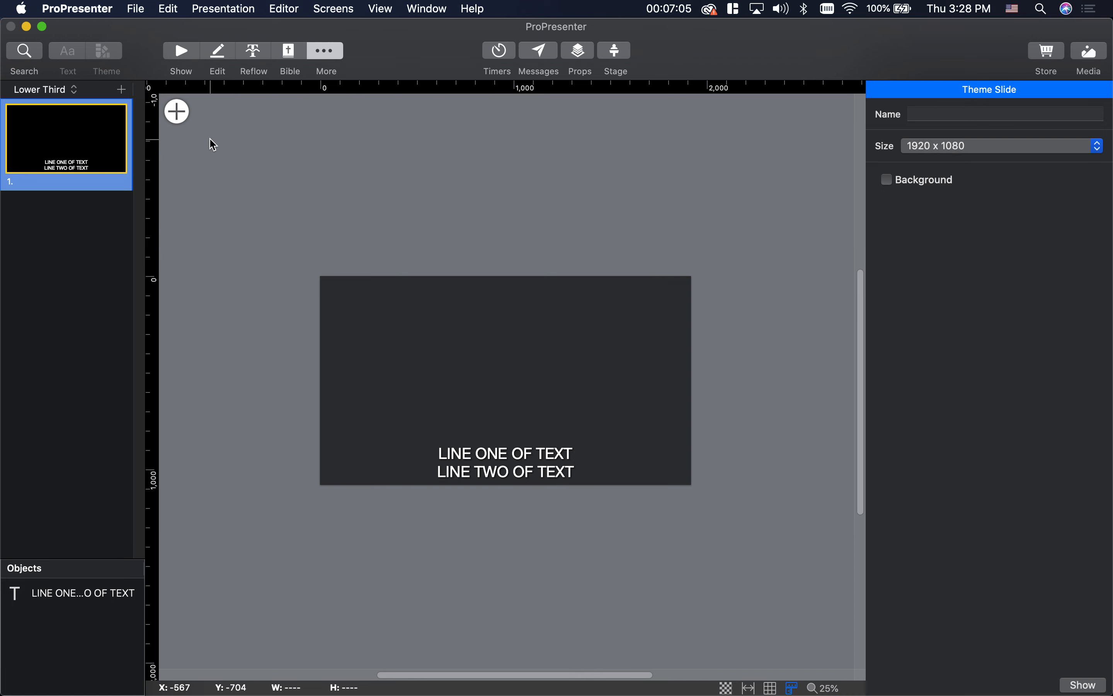
- Add the moody-aerial lower-third transparency PNG from Downloads to the slide and place it behind the text
{"action": "left_click", "coordinate": [183, 112]}
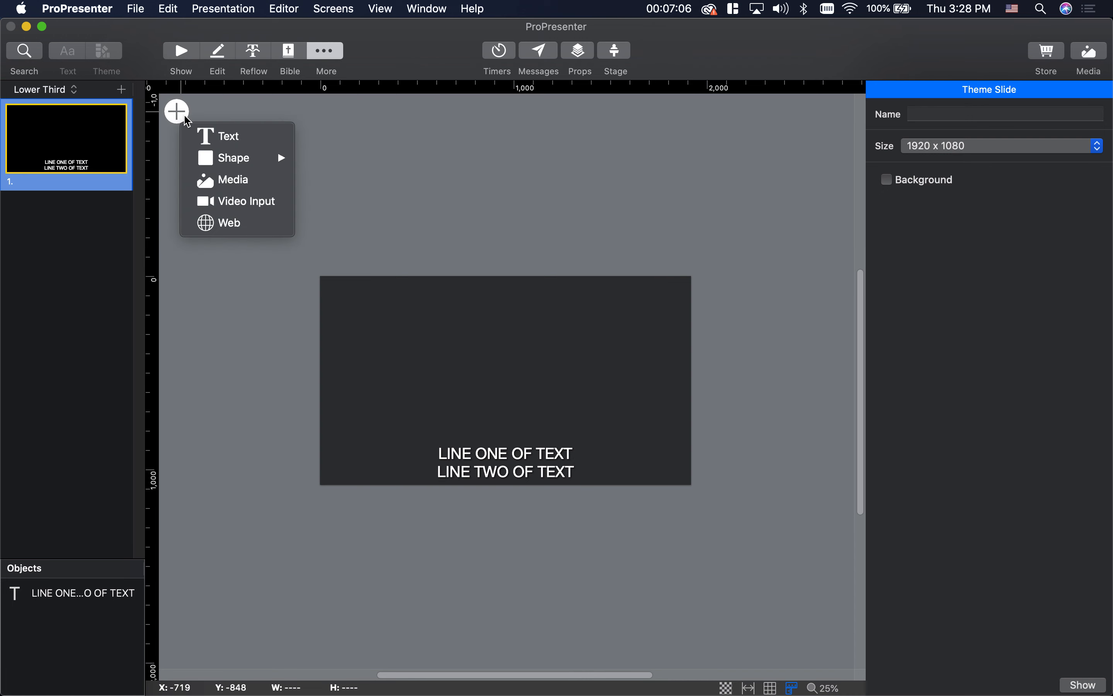
{"action": "left_click", "coordinate": [242, 179]}
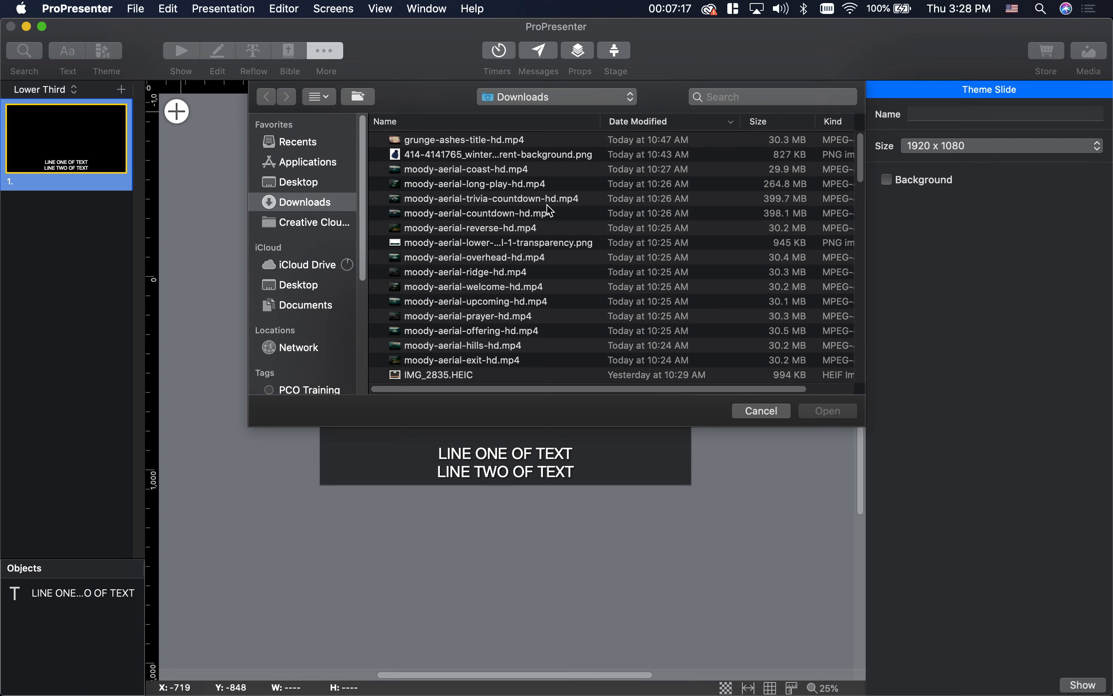
{"action": "left_click", "coordinate": [495, 244]}
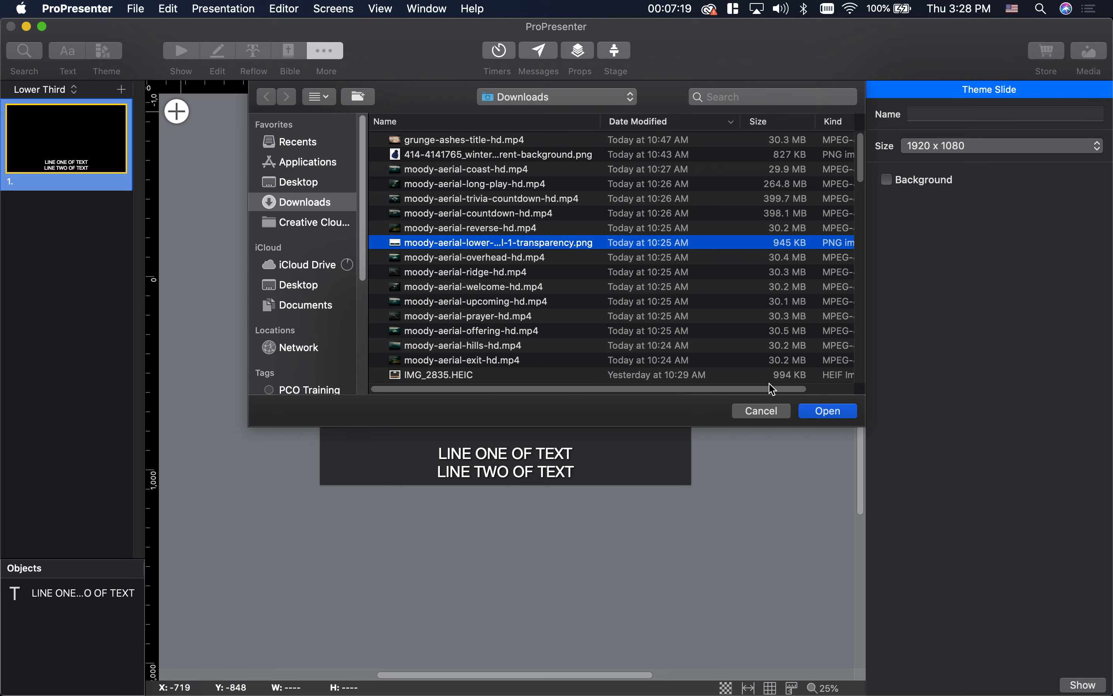
{"action": "left_click", "coordinate": [818, 411]}
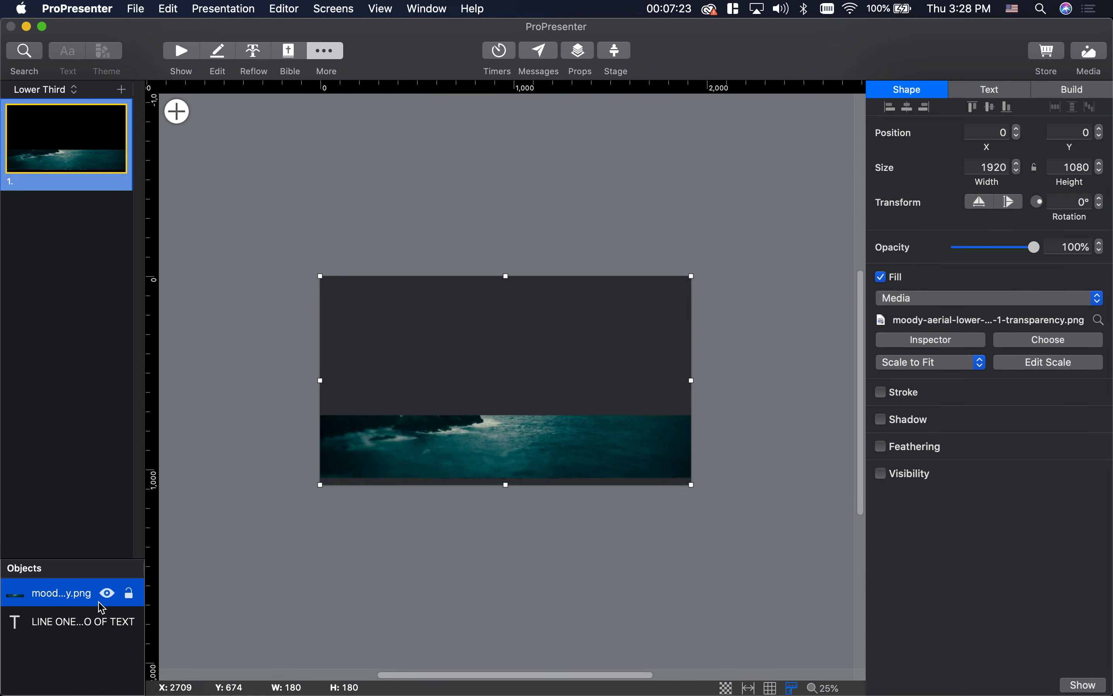
{"action": "left_click_drag", "start_coordinate": [67, 596], "coordinate": [74, 639]}
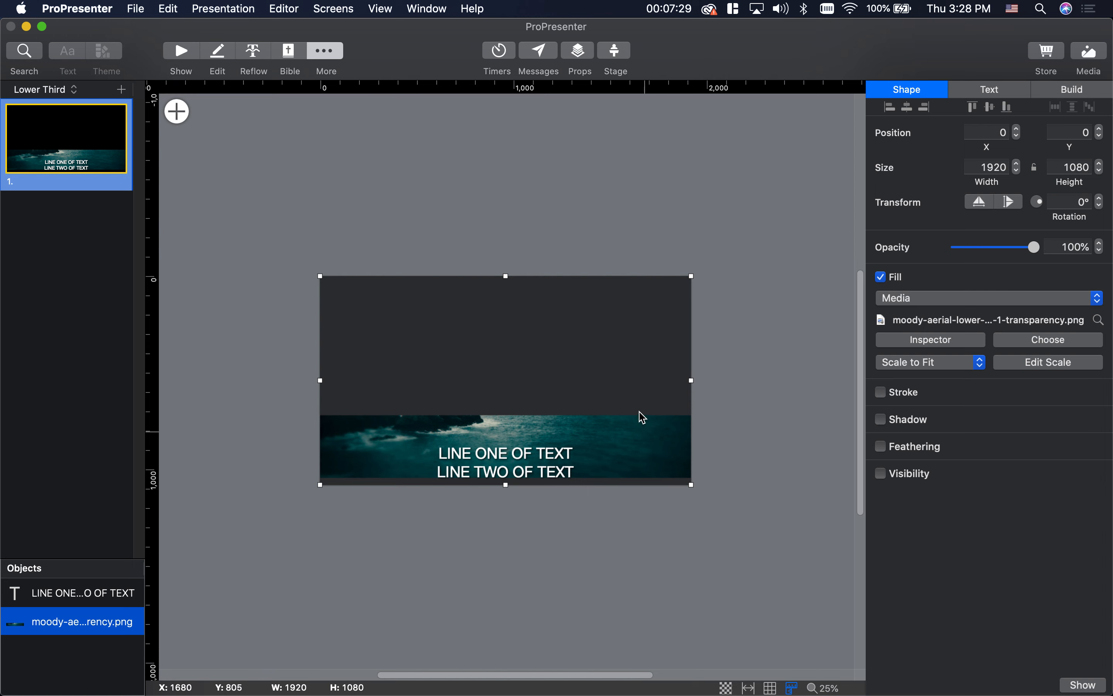
- Move the lower-third image down to a Y position of about 57 so its band meets the slide's lower edge
{"action": "mouse_move", "coordinate": [507, 272]}
{"action": "left_mouse_down"}
{"action": "mouse_move", "coordinate": [509, 353]}
{"action": "mouse_move", "coordinate": [489, 277]}
{"action": "left_mouse_up"}
{"action": "mouse_move", "coordinate": [586, 434]}
{"action": "left_mouse_down"}
{"action": "mouse_move", "coordinate": [588, 461]}
{"action": "mouse_move", "coordinate": [588, 450]}
{"action": "left_mouse_up"}
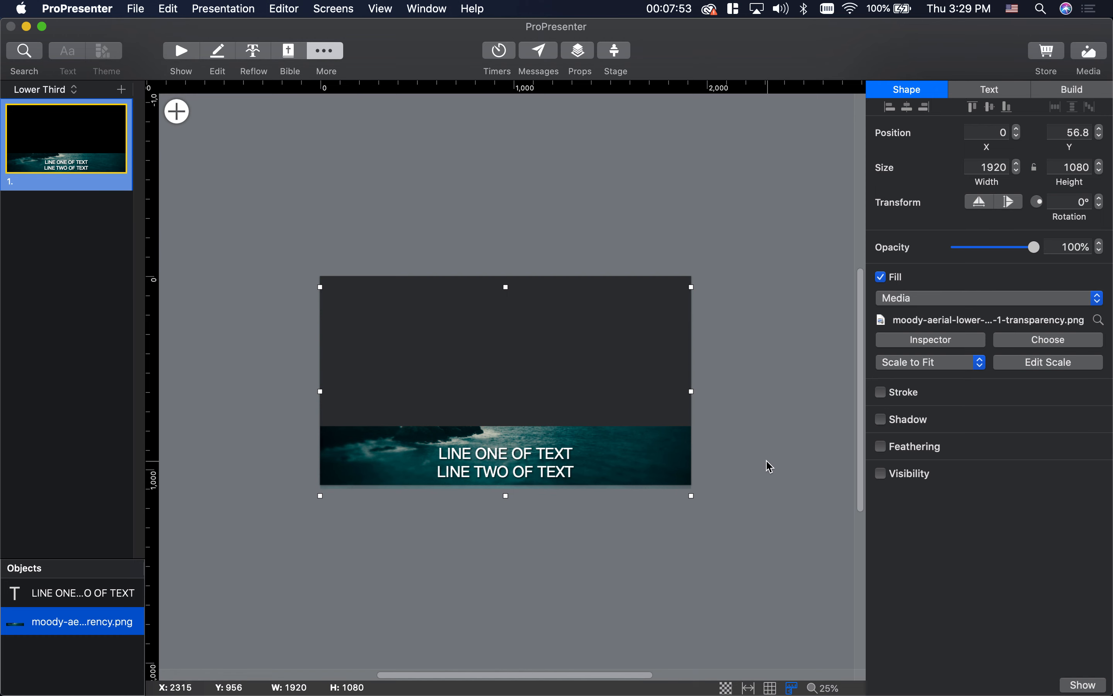
{"action": "left_click", "coordinate": [745, 508]}
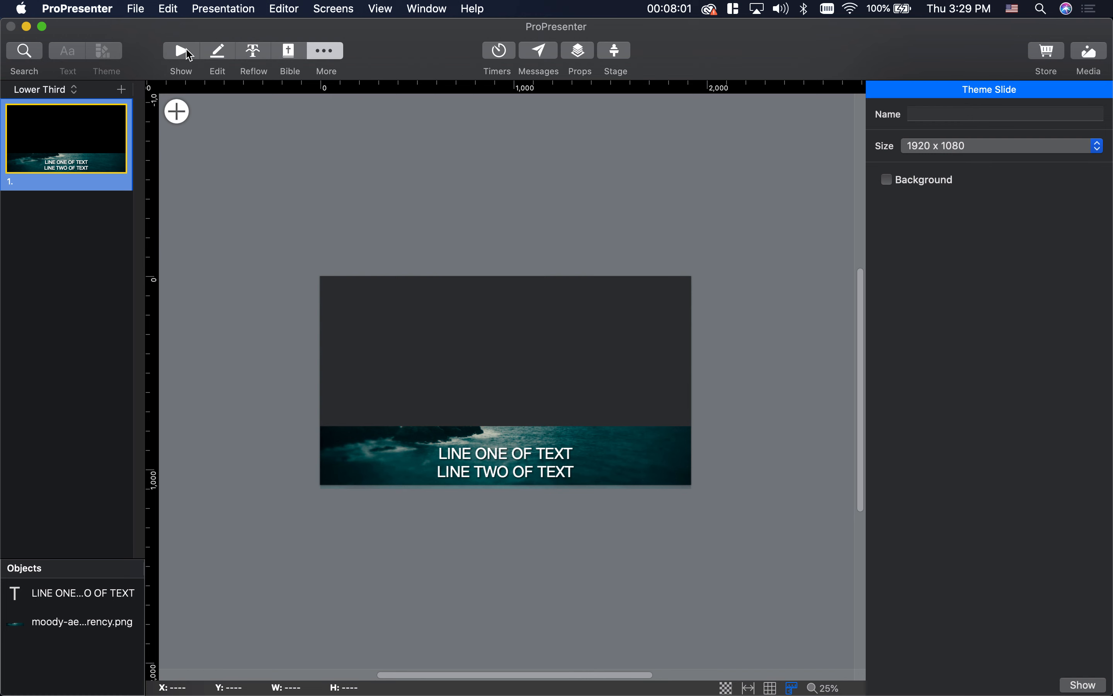
- Name the theme slide Lower Third Livestream
{"action": "left_click", "coordinate": [930, 113]}
{"action": "type", "text": "Lower "}
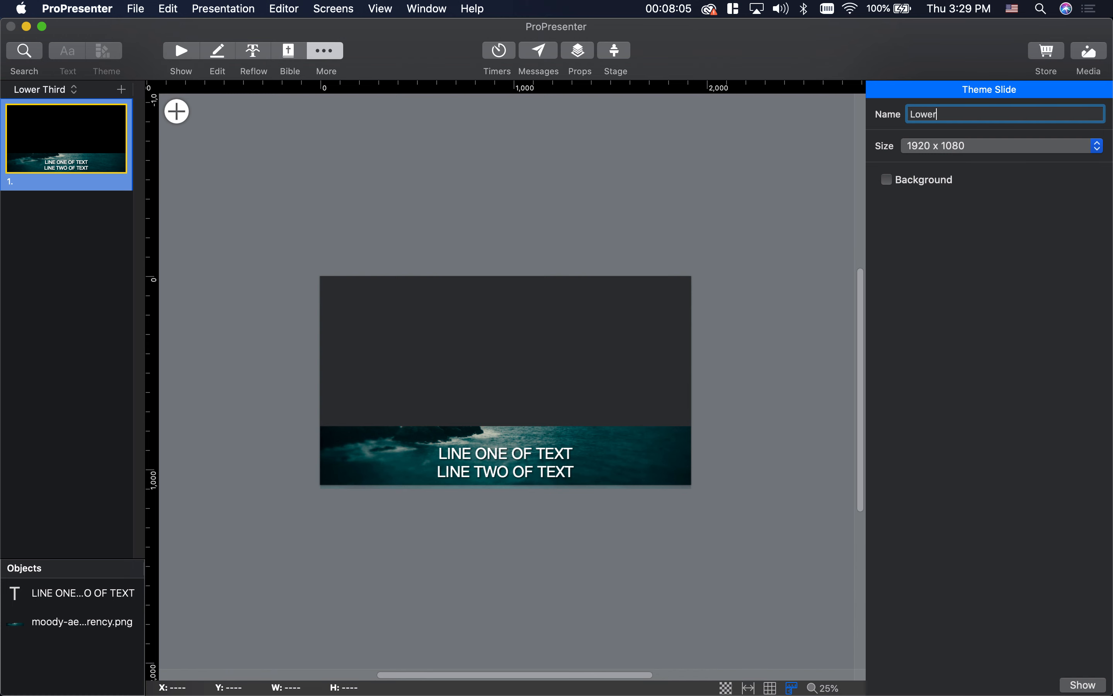
{"action": "type", "text": "Third Livestream"}
{"action": "left_click", "coordinate": [728, 192]}
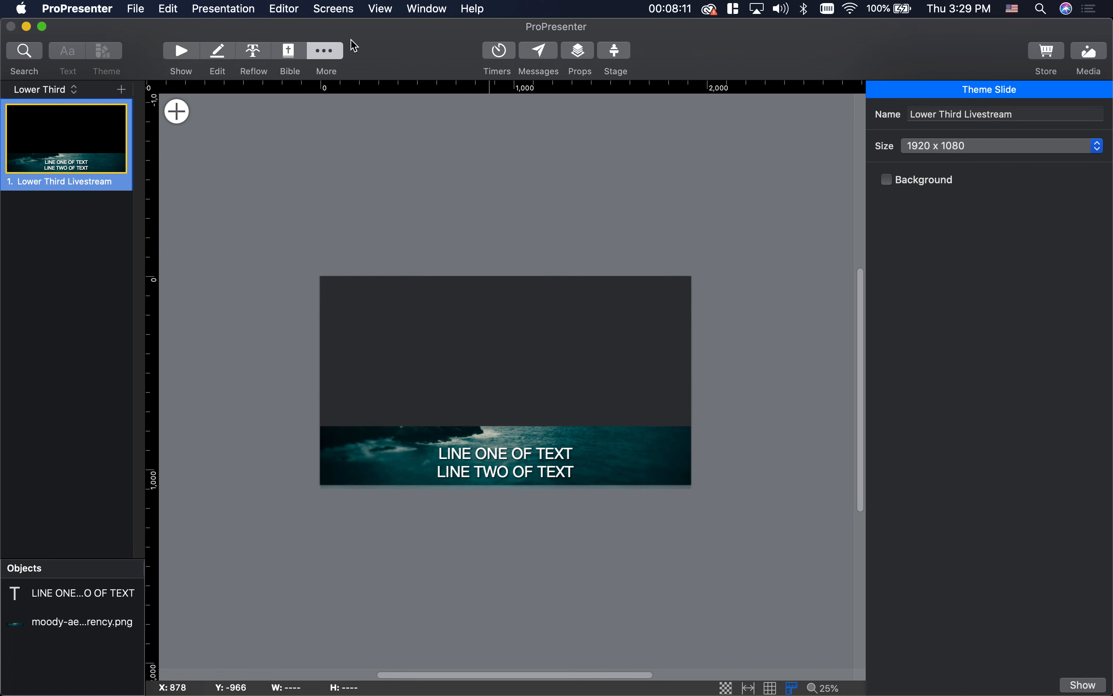
- Assign the Lower Third Livestream theme to the Livestream screen's presentation layer in the Lower Third look, and close the Looks window
{"action": "left_click", "coordinate": [327, 9]}
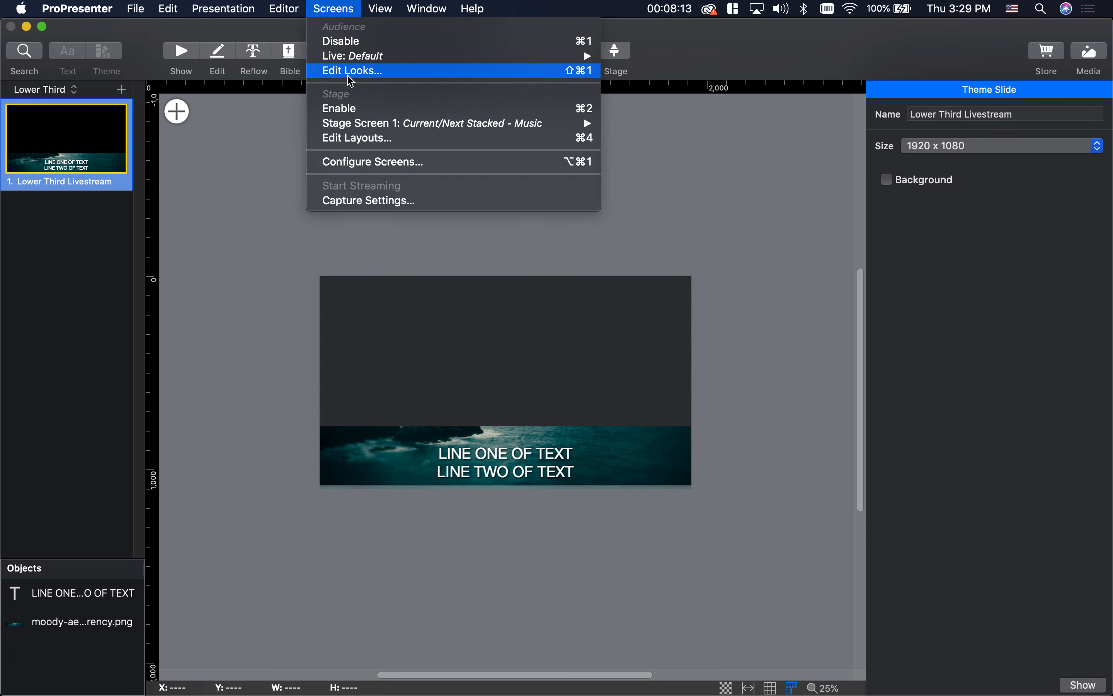
{"action": "left_click", "coordinate": [350, 73]}
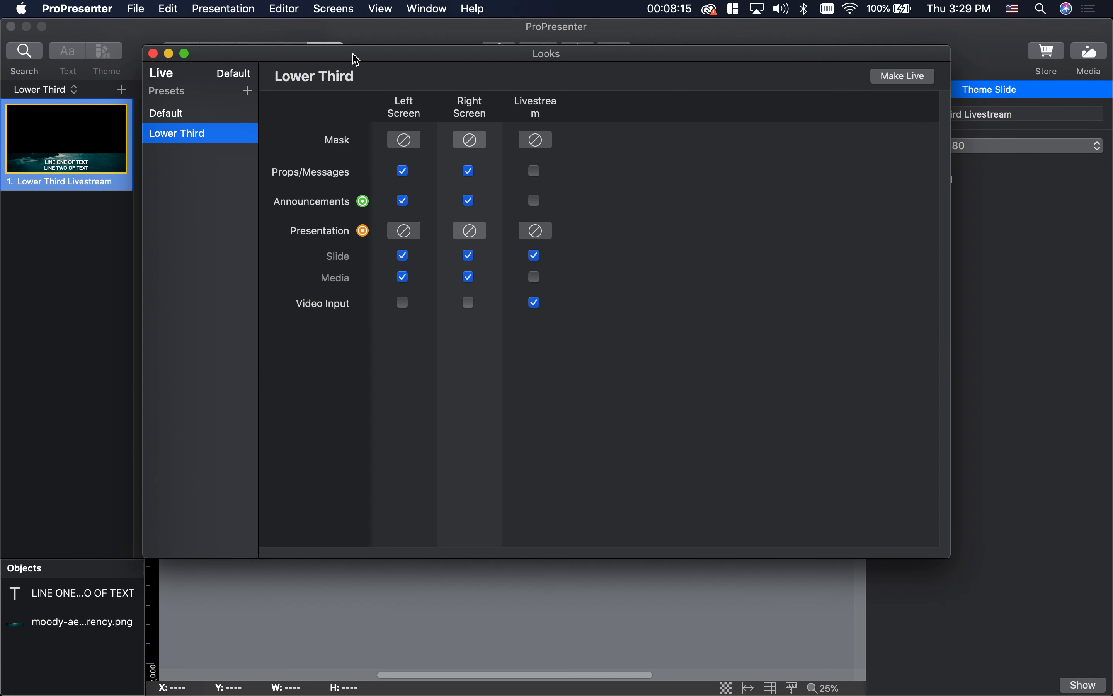
{"action": "left_click", "coordinate": [542, 234]}
{"action": "mouse_move", "coordinate": [600, 317]}
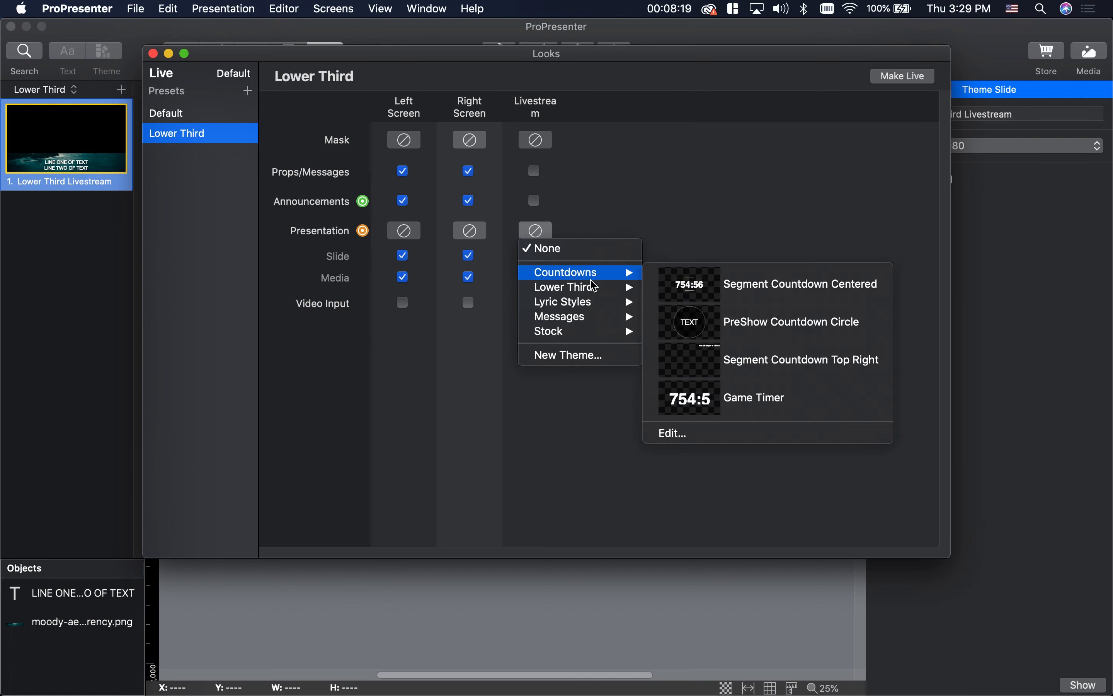
{"action": "mouse_move", "coordinate": [593, 287]}
{"action": "left_click", "coordinate": [764, 312]}
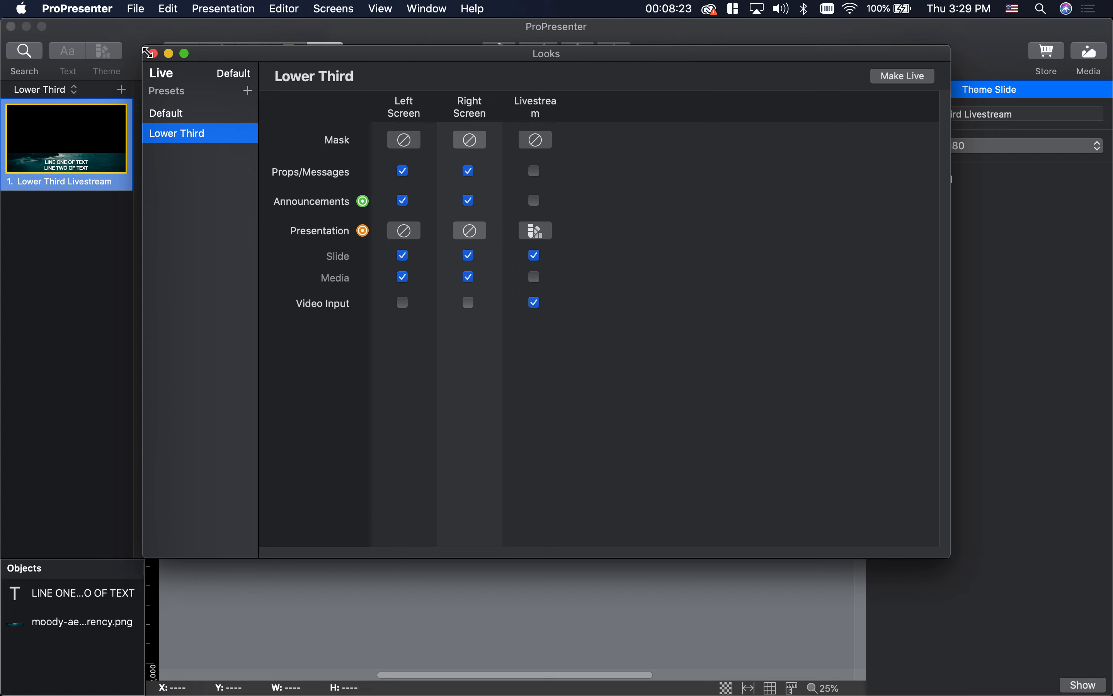
{"action": "left_click", "coordinate": [153, 54]}
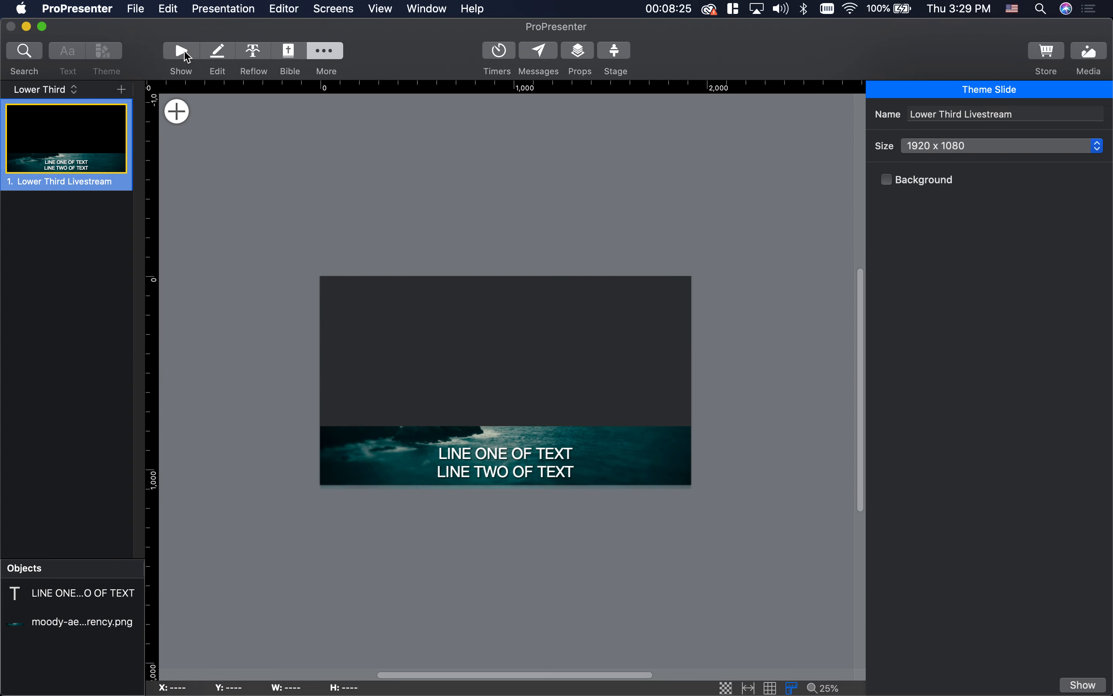
- Return to the show view and switch the output preview to the Livestream screen
{"action": "left_click", "coordinate": [182, 54]}
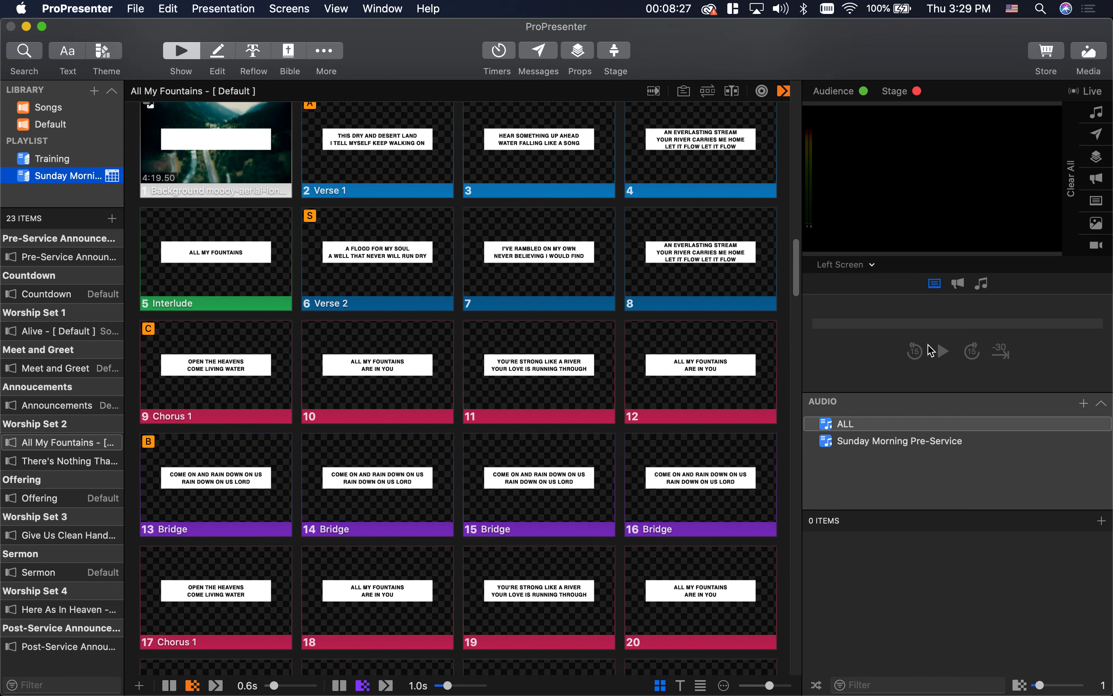
{"action": "left_click", "coordinate": [867, 266]}
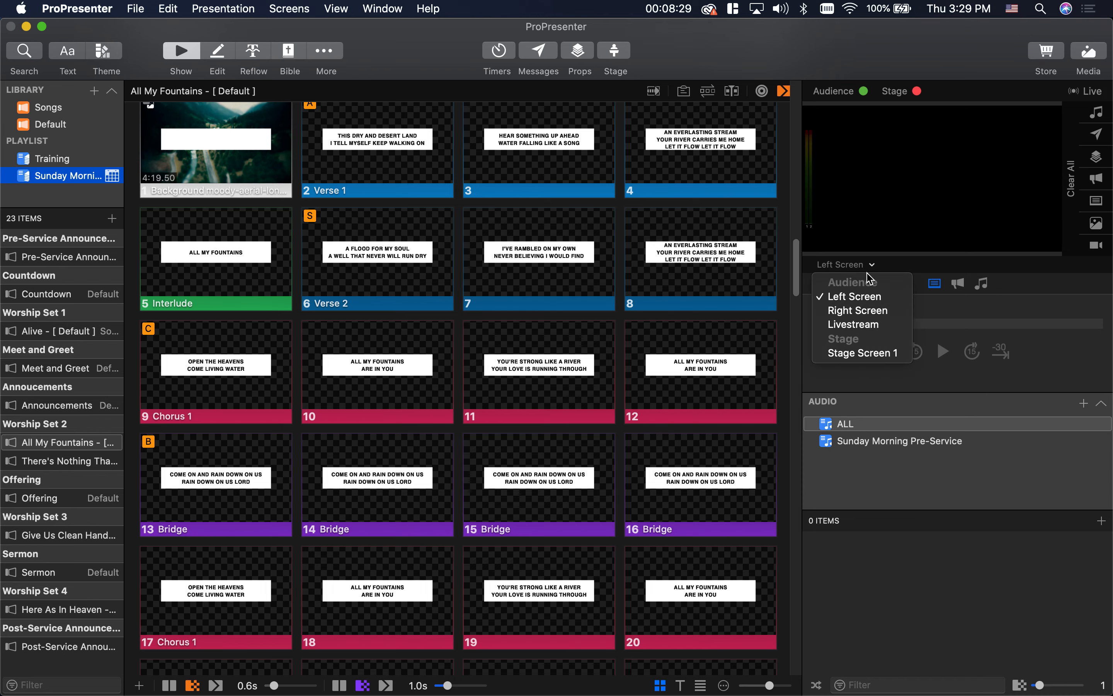
{"action": "left_click", "coordinate": [871, 324]}
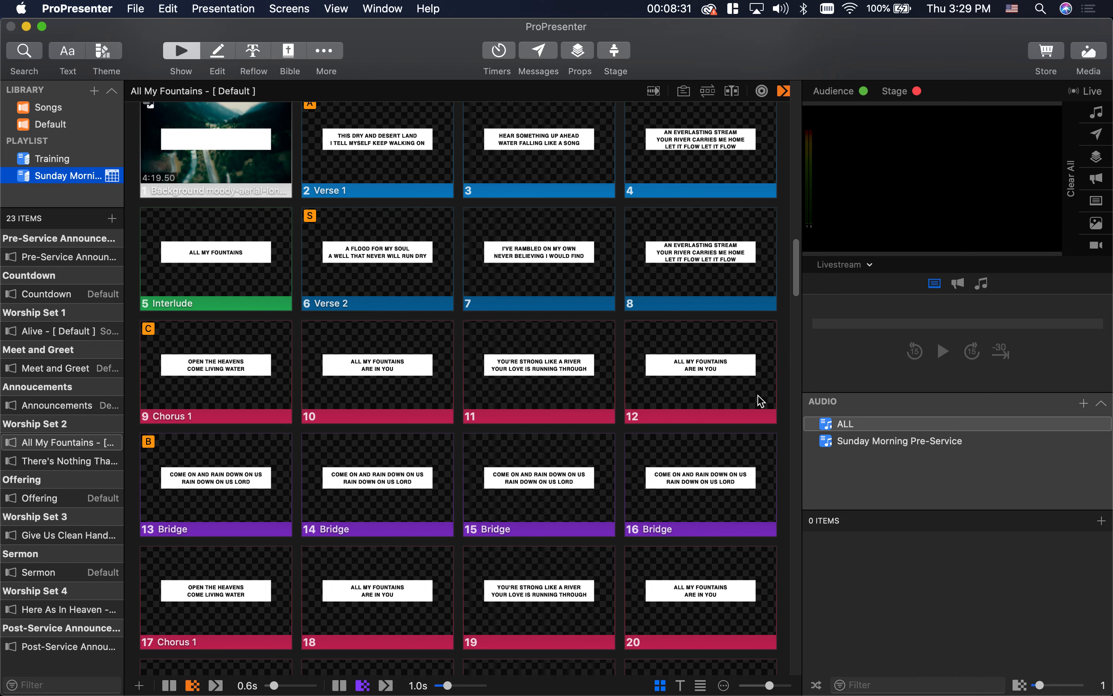
- Add an Audience Look action for Lower Third to the first slide of All My Fountains using the Action Palette
{"action": "scroll", "coordinate": [357, 313], "scroll_direction": "down", "scroll_amount": 1}
{"action": "scroll", "coordinate": [356, 313], "scroll_direction": "up", "scroll_amount": 5}
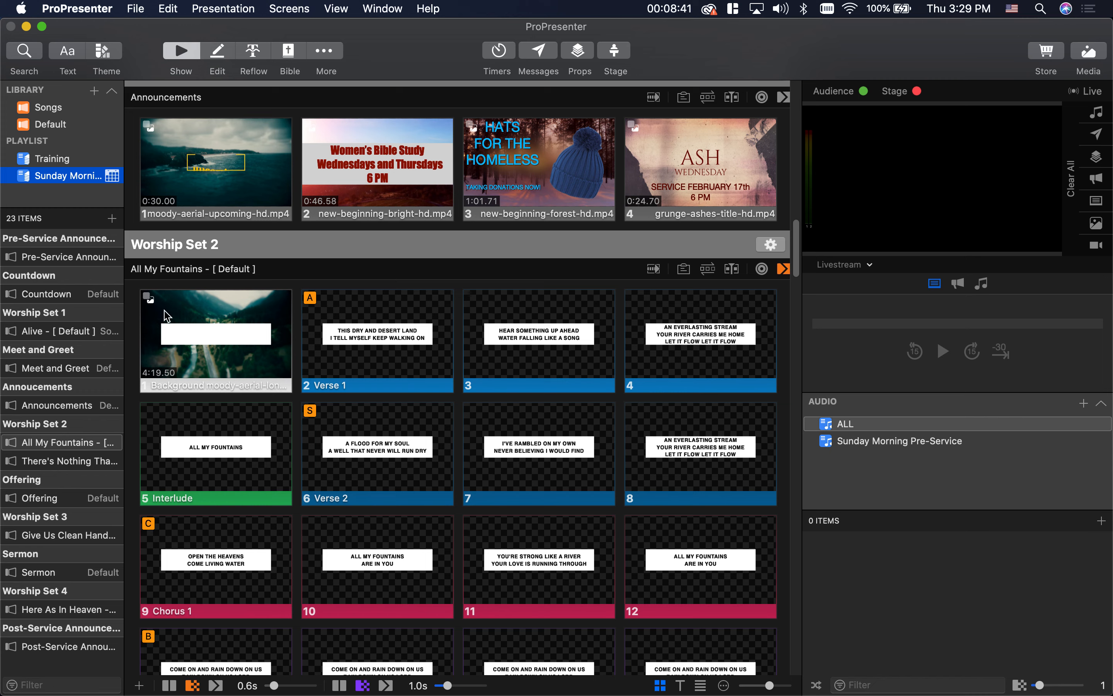
{"action": "right_click", "coordinate": [179, 314]}
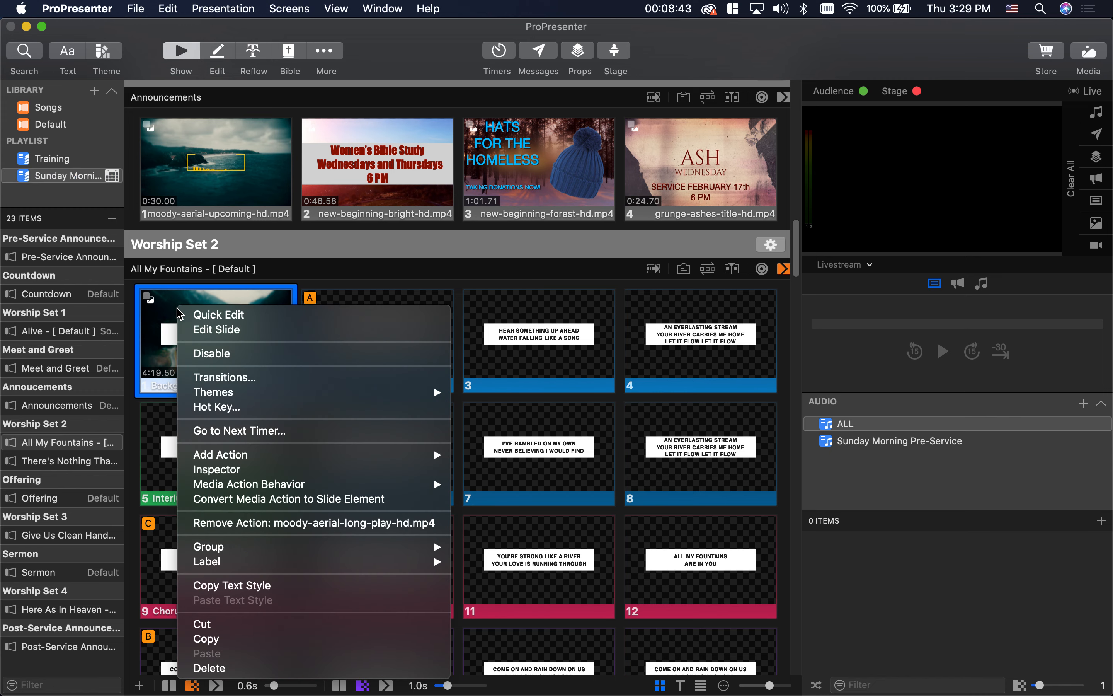
{"action": "mouse_move", "coordinate": [312, 454]}
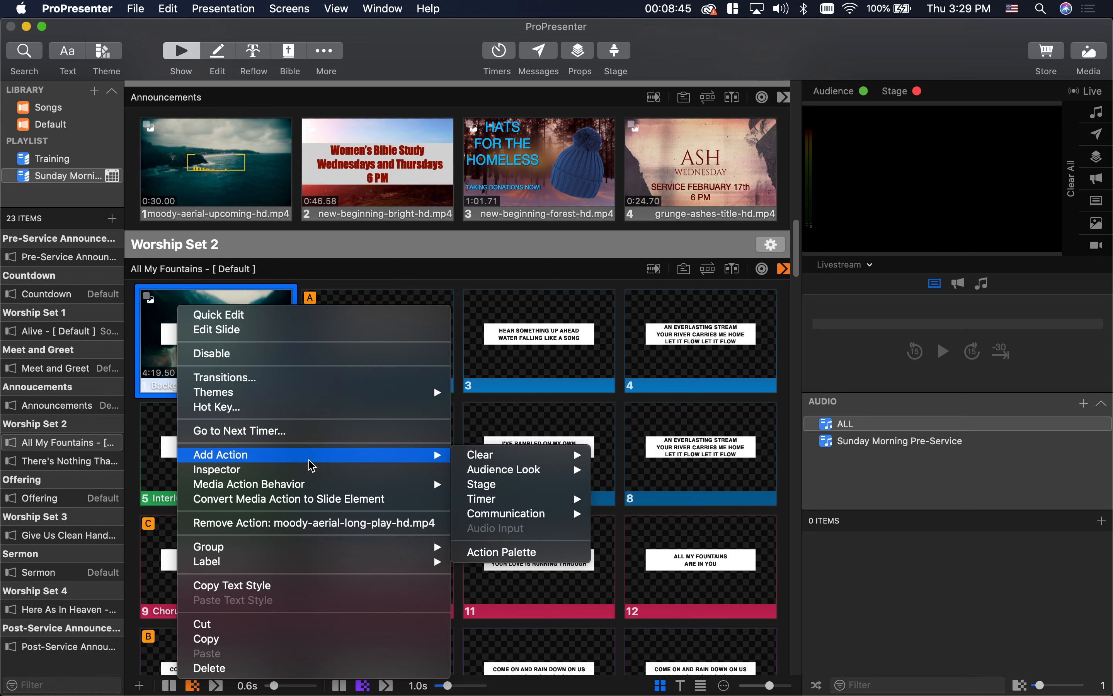
{"action": "left_click", "coordinate": [547, 551]}
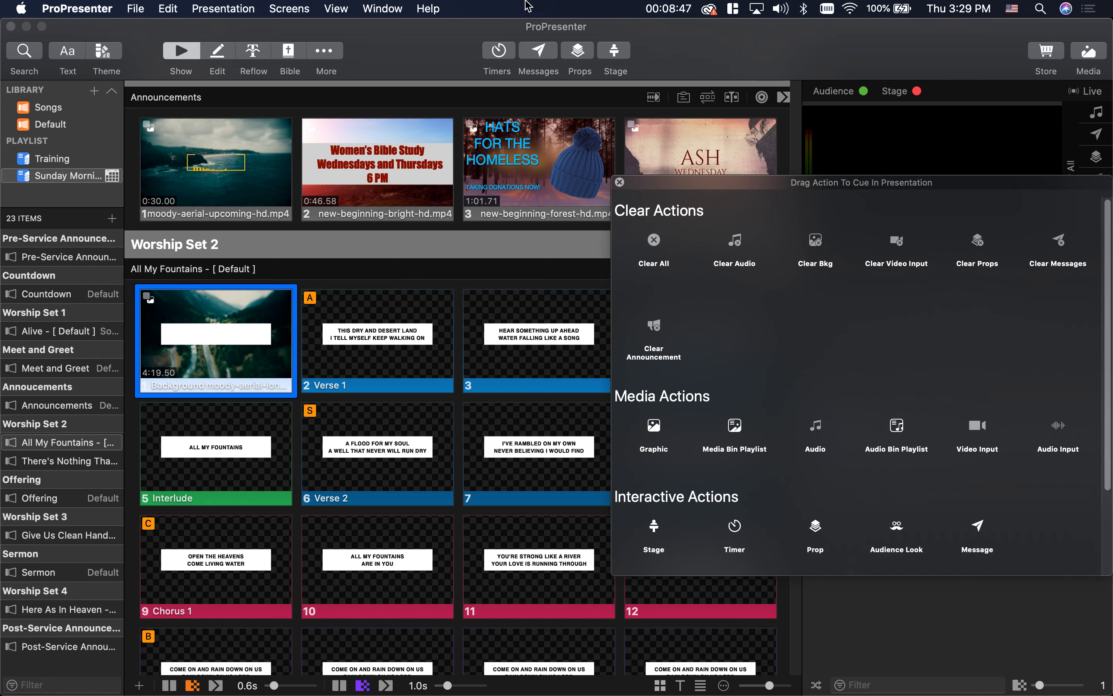
{"action": "left_click", "coordinate": [336, 8]}
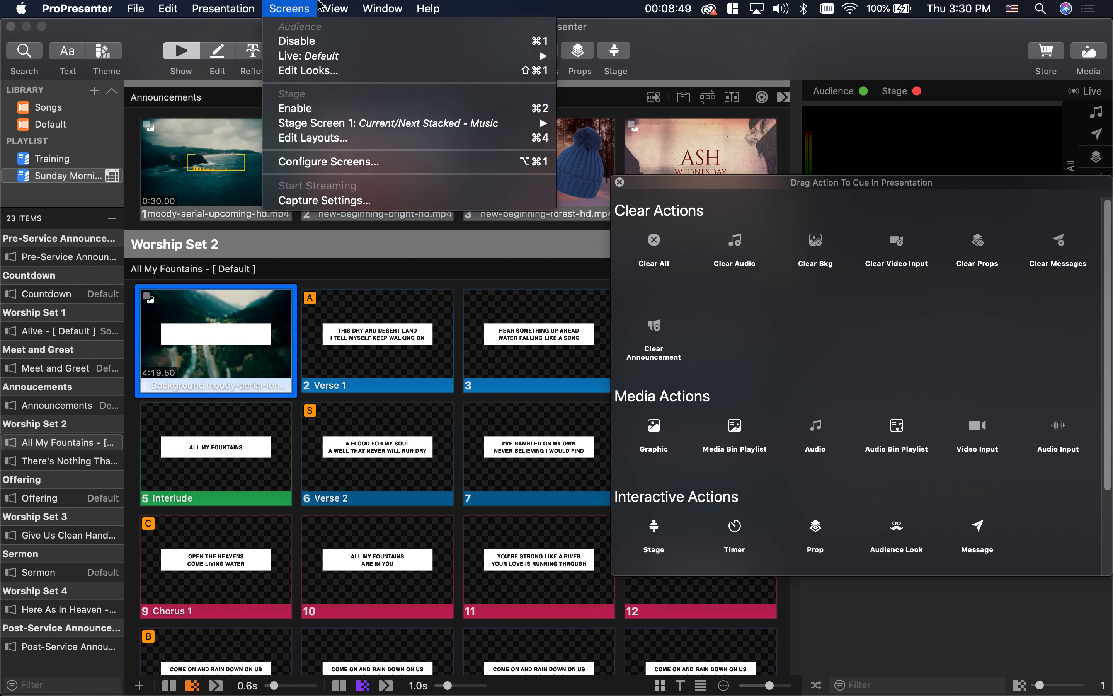
{"action": "left_click", "coordinate": [348, 12]}
{"action": "left_click_drag", "start_coordinate": [897, 526], "coordinate": [216, 340]}
{"action": "left_click", "coordinate": [619, 182]}
- Trigger the All My Fountains background slide and advance through slides 2 to 7 to check the Livestream lower third
{"action": "left_click", "coordinate": [225, 349]}
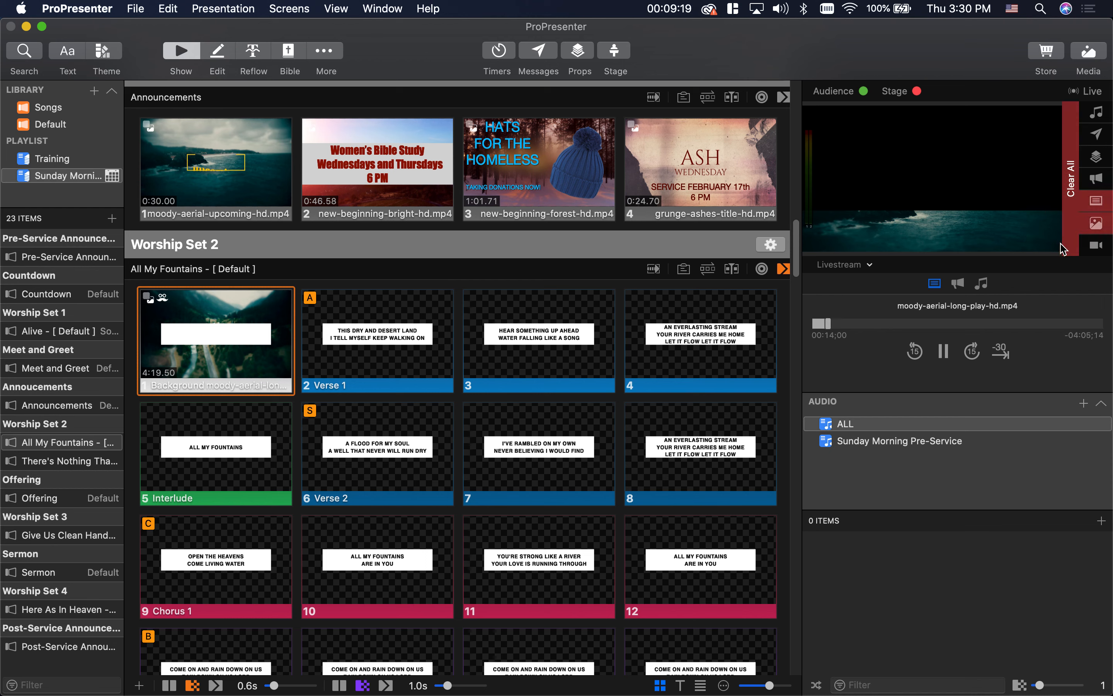
{"action": "left_click", "coordinate": [380, 350]}
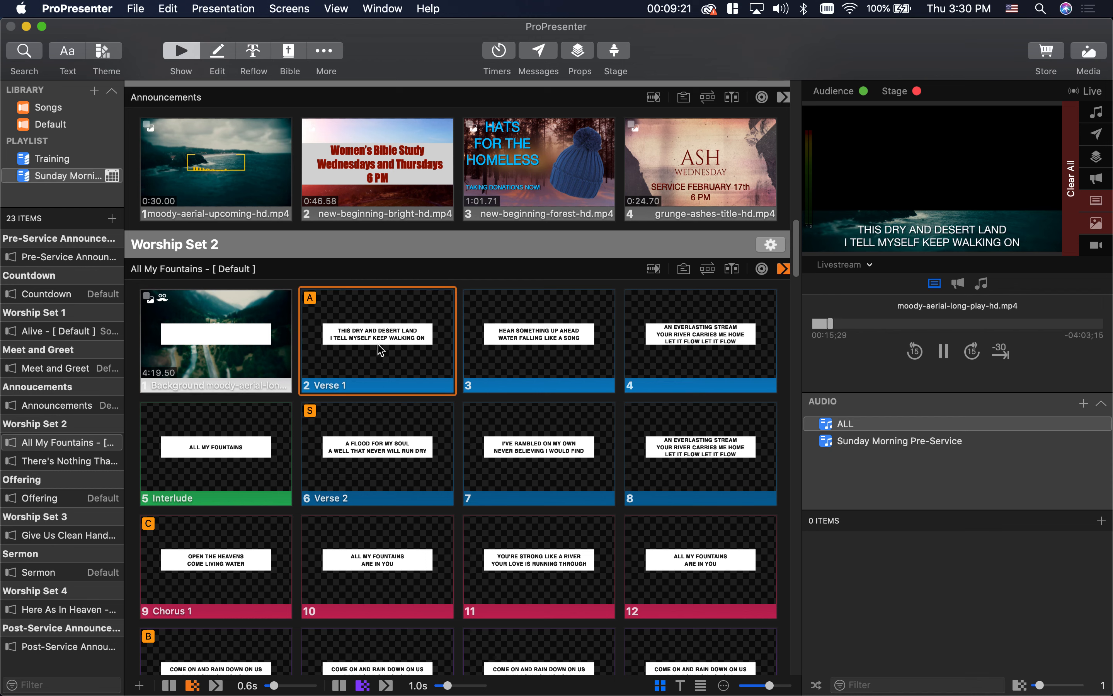
{"action": "key", "text": "Right"}
{"action": "key", "text": "Right"}
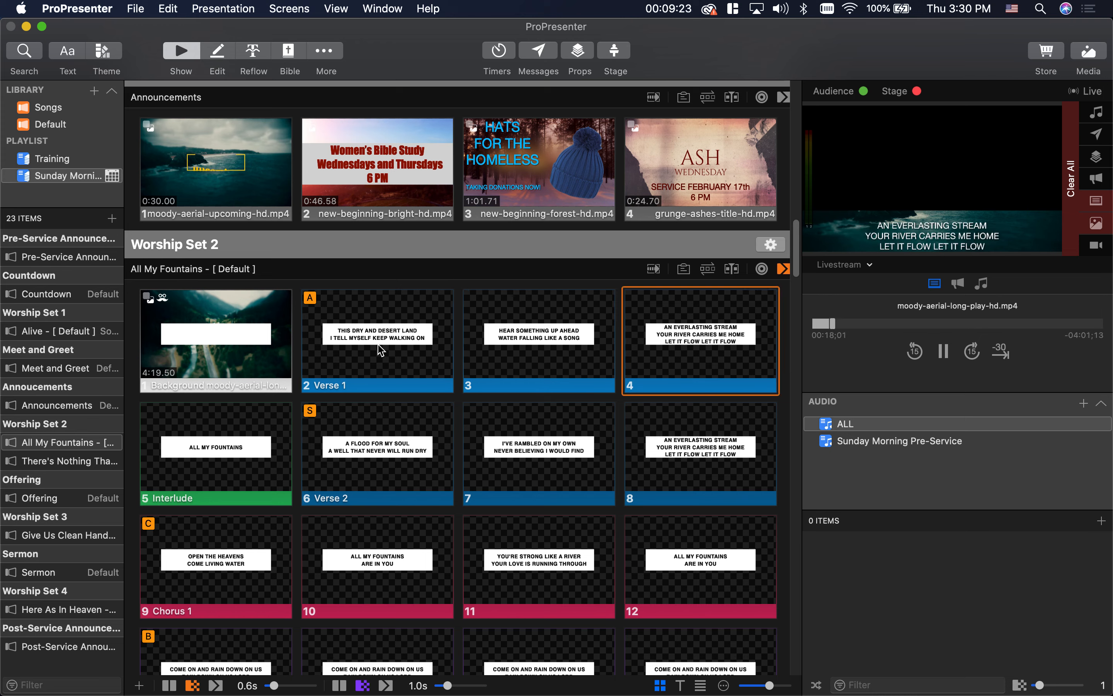
{"action": "key", "text": "Right"}
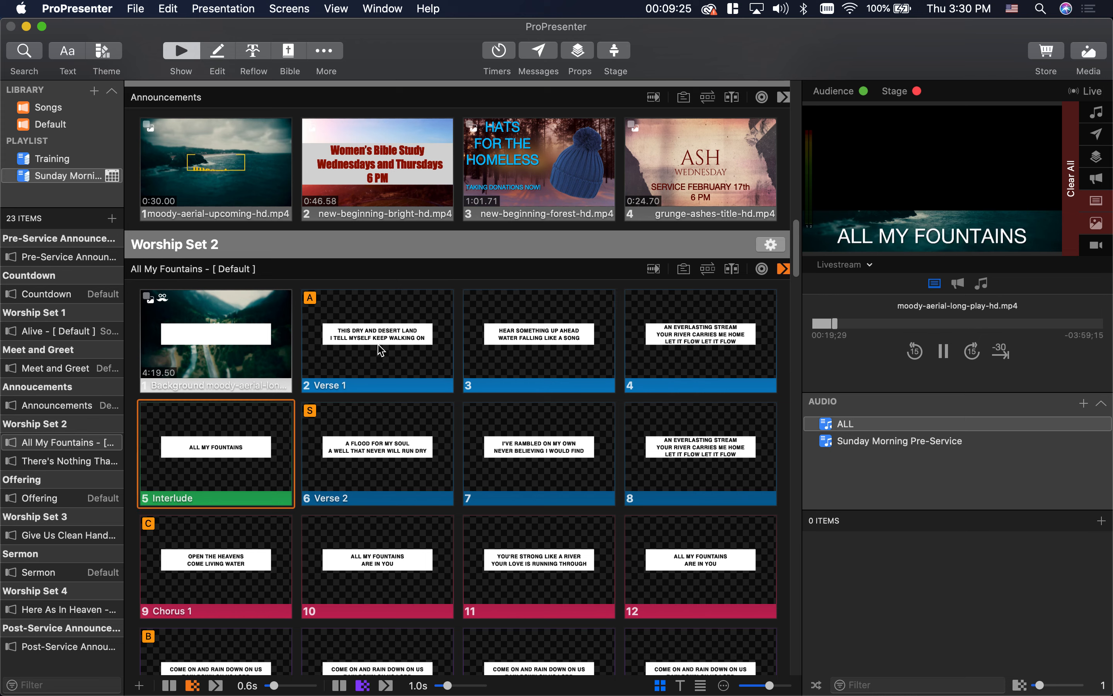
{"action": "key", "text": "Right"}
{"action": "key", "text": "Right"}
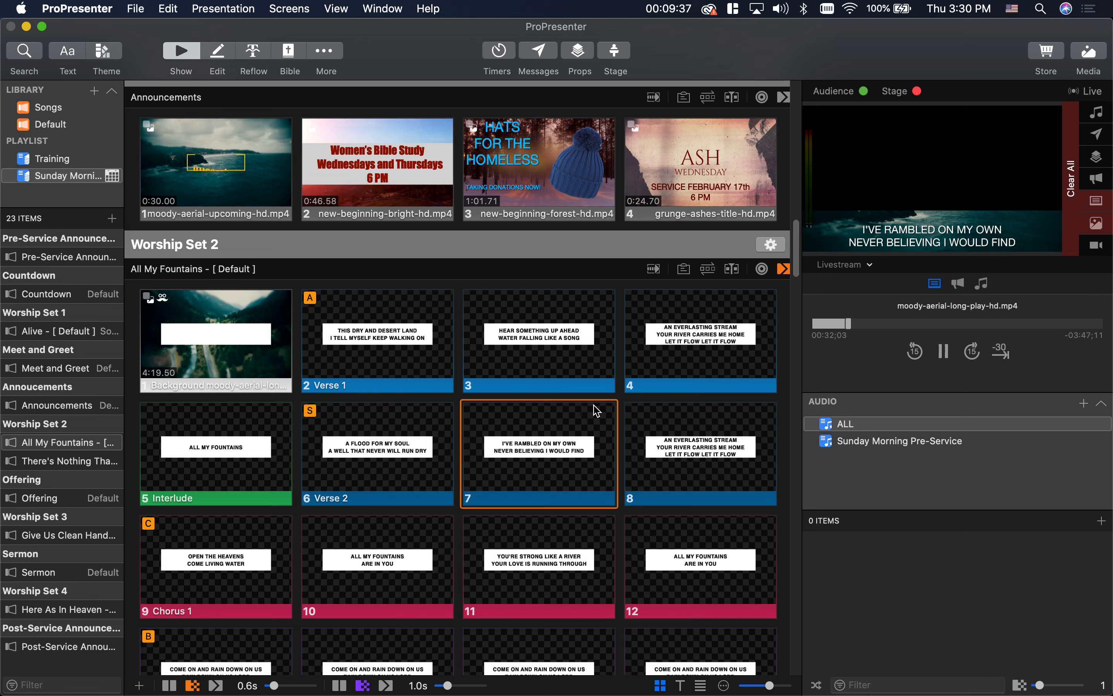
- Create a new look preset named Full Media in the Looks window
{"action": "left_click", "coordinate": [290, 9]}
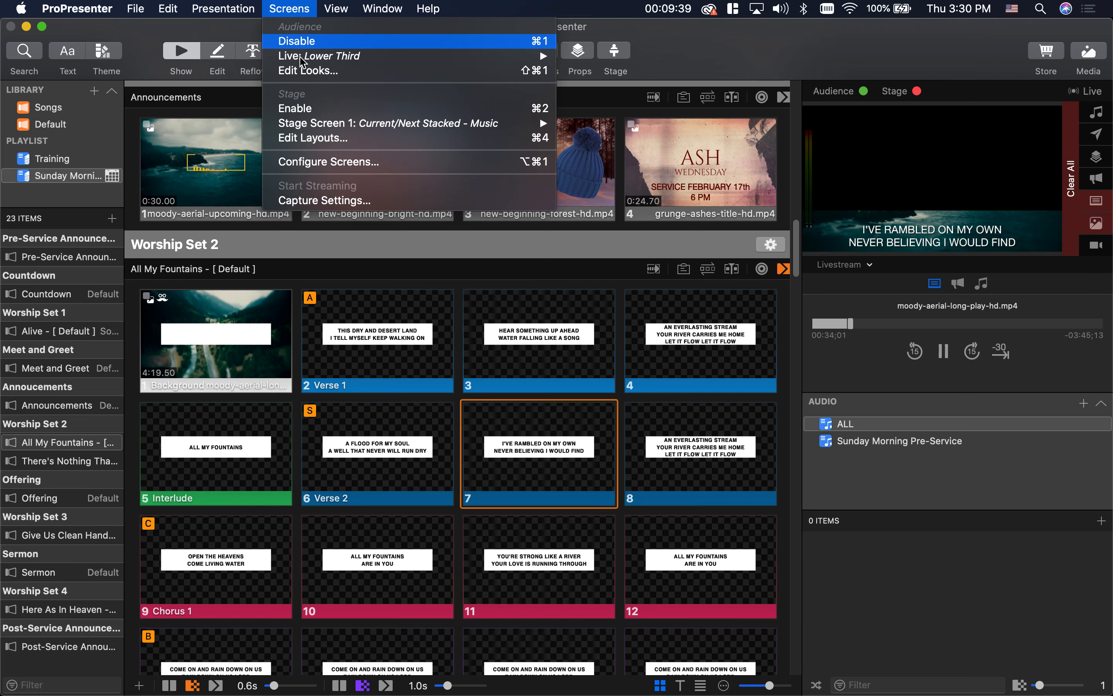
{"action": "left_click", "coordinate": [305, 73]}
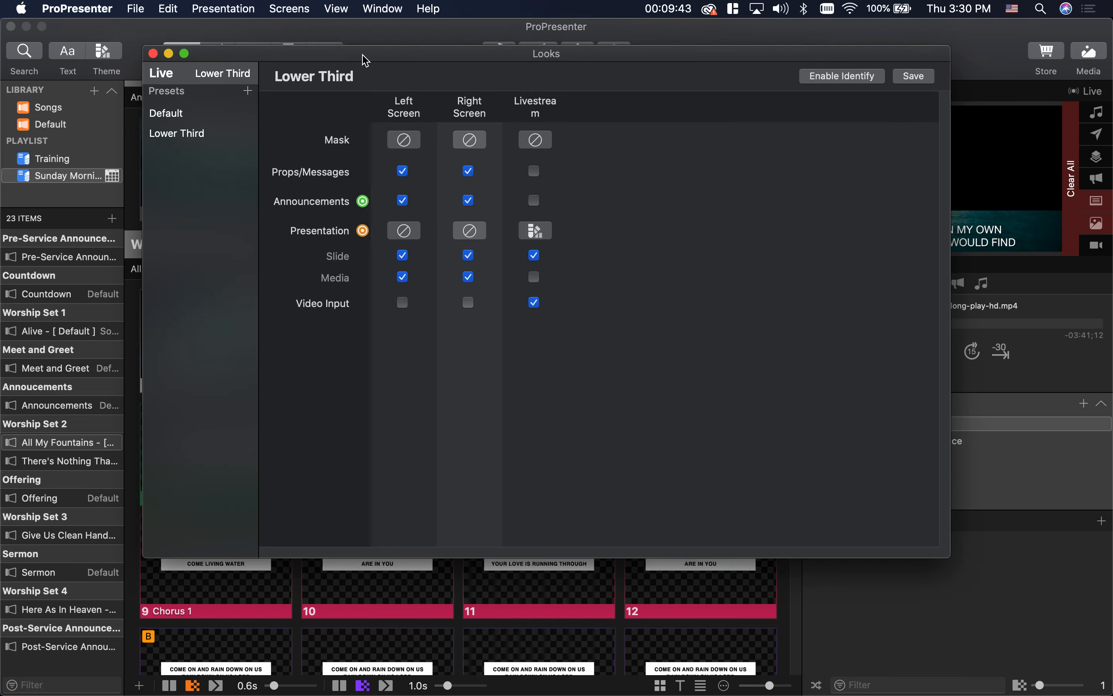
{"action": "left_click", "coordinate": [413, 108]}
{"action": "left_click_drag", "start_coordinate": [413, 109], "coordinate": [486, 252]}
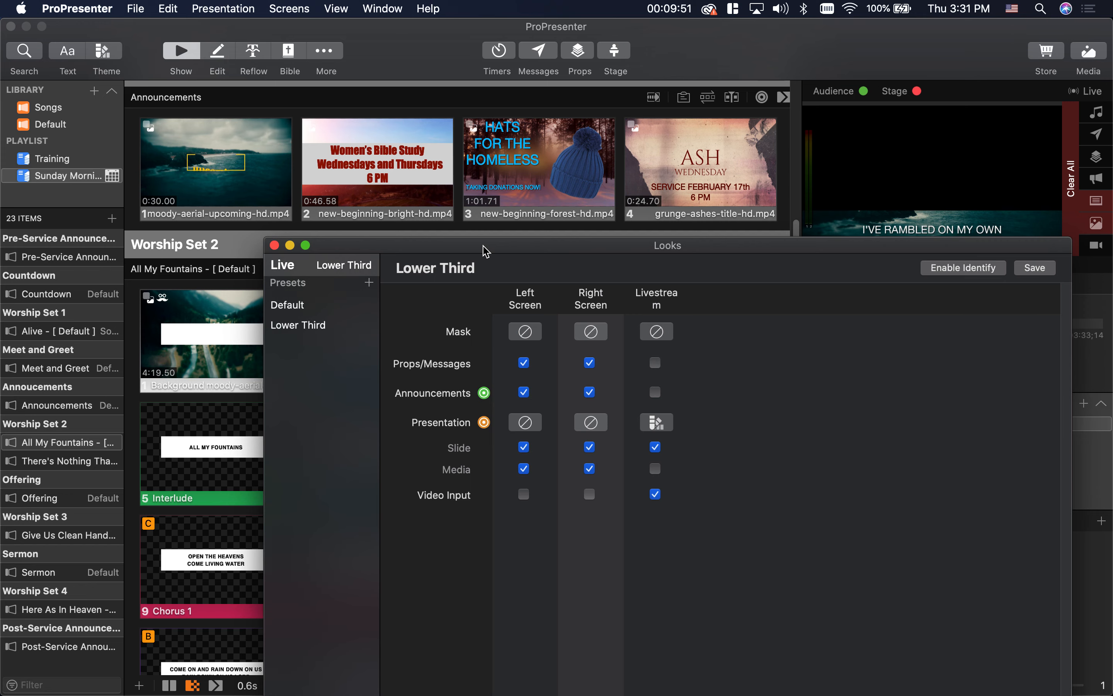
{"action": "double_click", "coordinate": [487, 251]}
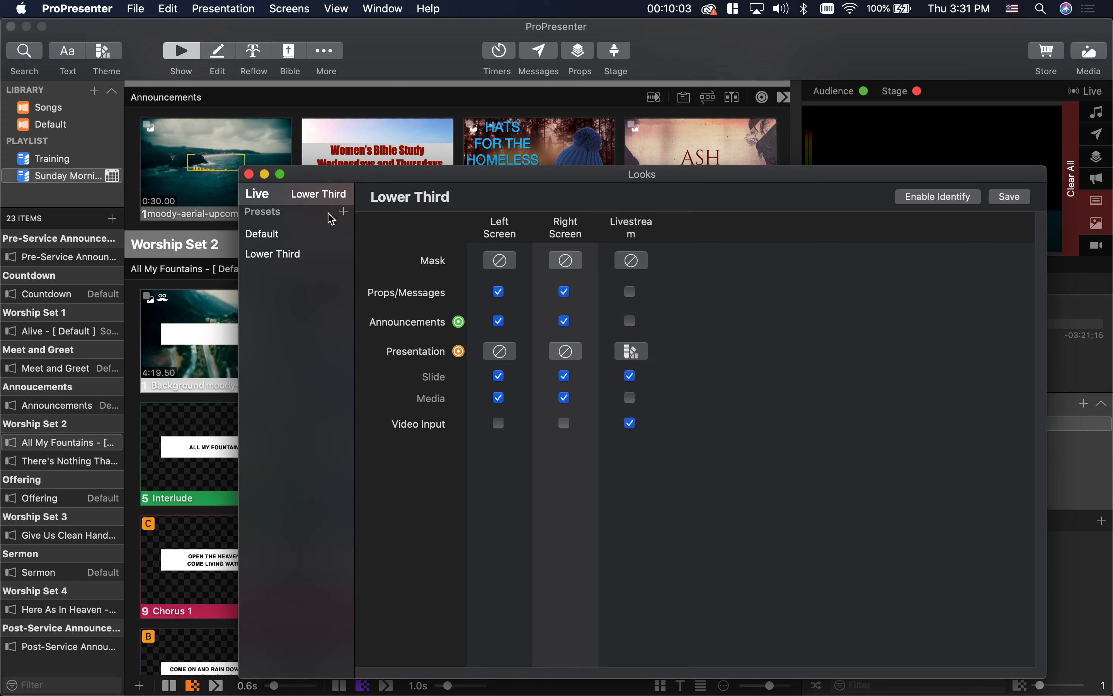
{"action": "left_click", "coordinate": [343, 211]}
{"action": "double_click", "coordinate": [275, 273]}
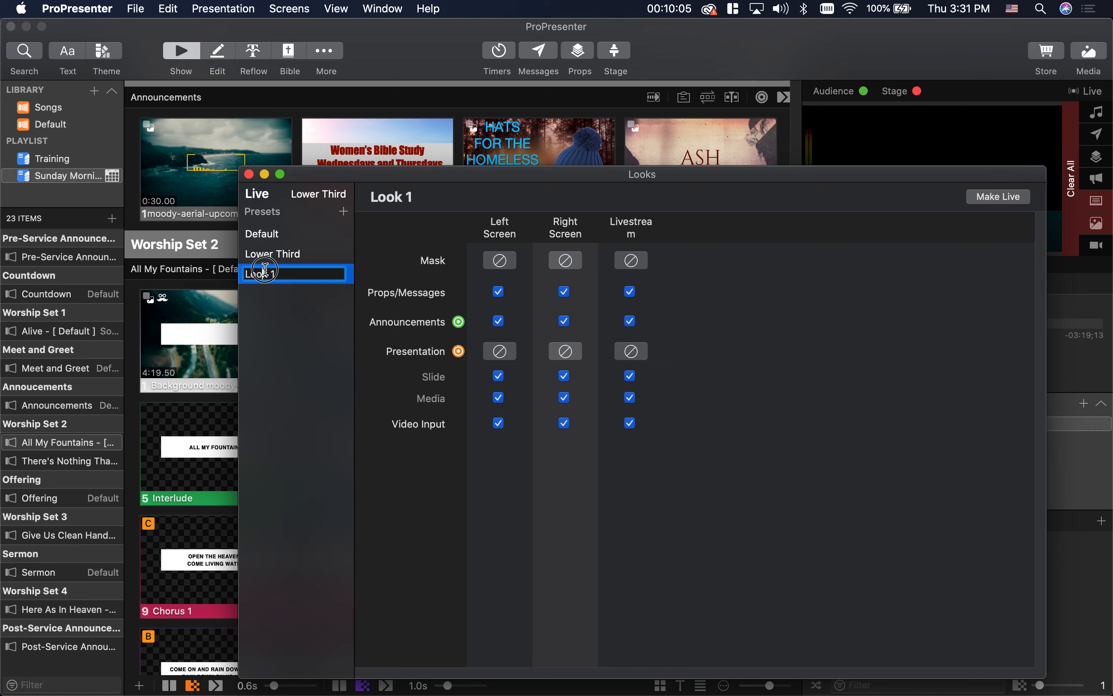
{"action": "type", "text": "Full Media"}
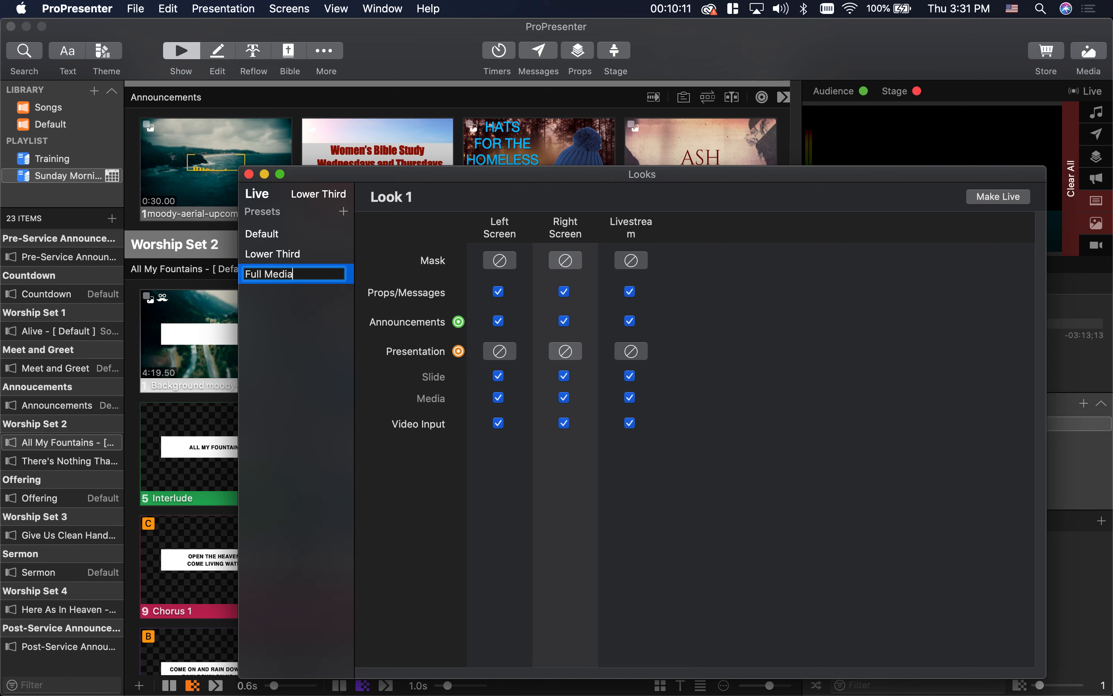
{"action": "key", "text": "Return"}
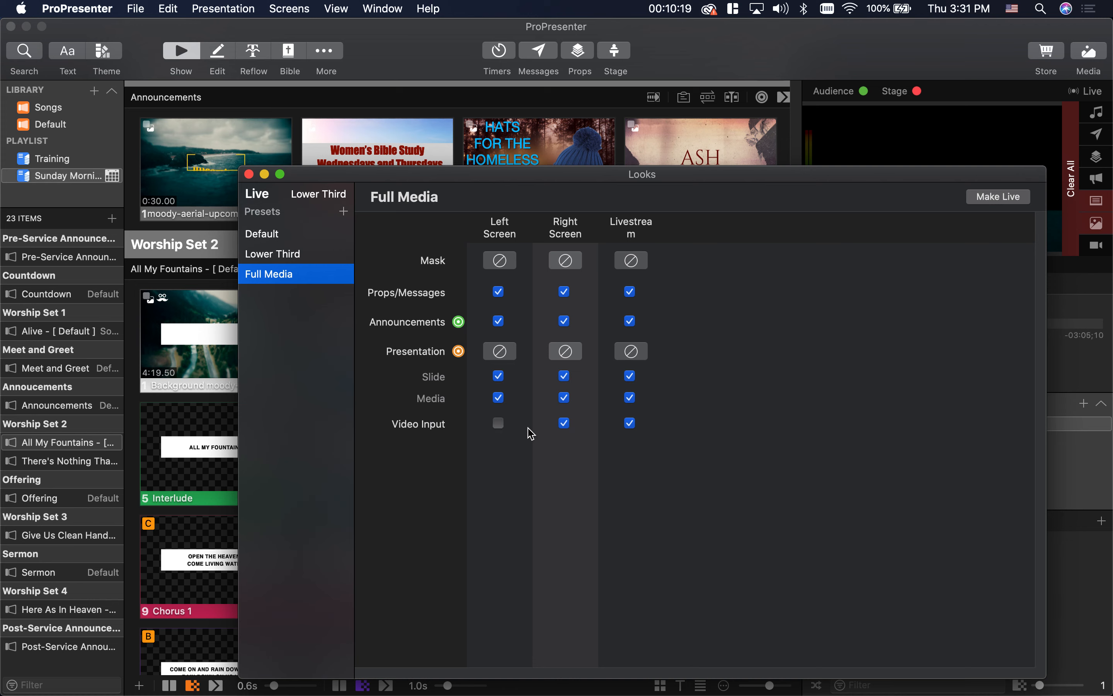
- In the Full Media look, disable Video Input for the Left and Right screens and Props/Messages and Announcements for Livestream
{"action": "left_click", "coordinate": [562, 425]}
{"action": "left_click", "coordinate": [630, 292]}
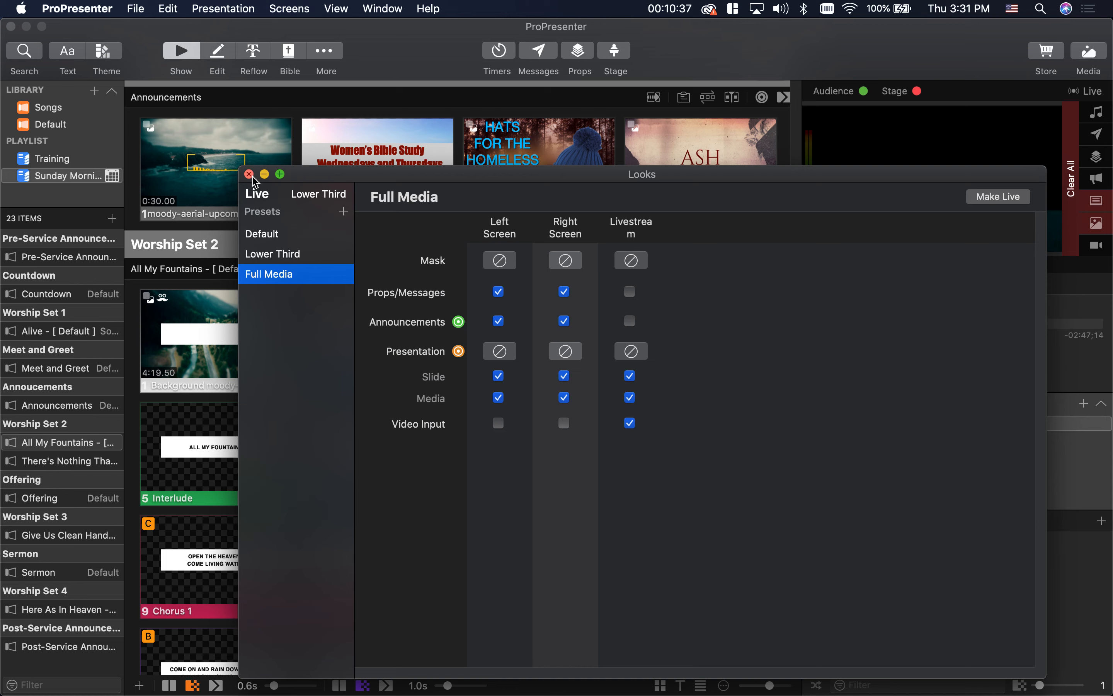
{"action": "key", "text": "super+w"}
- Add a Full Media Audience Look action to the first slide of the Pre-Service Announcement Loop
{"action": "scroll", "coordinate": [291, 259], "scroll_direction": "down", "scroll_amount": 1}
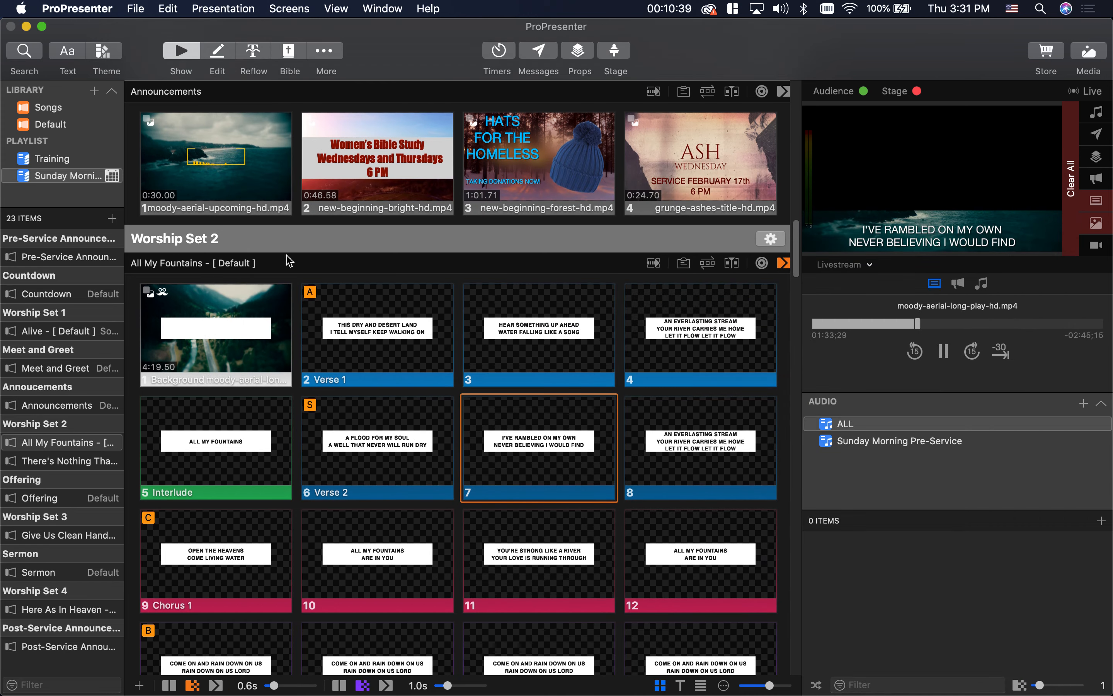
{"action": "left_click_drag", "start_coordinate": [796, 257], "coordinate": [789, 105]}
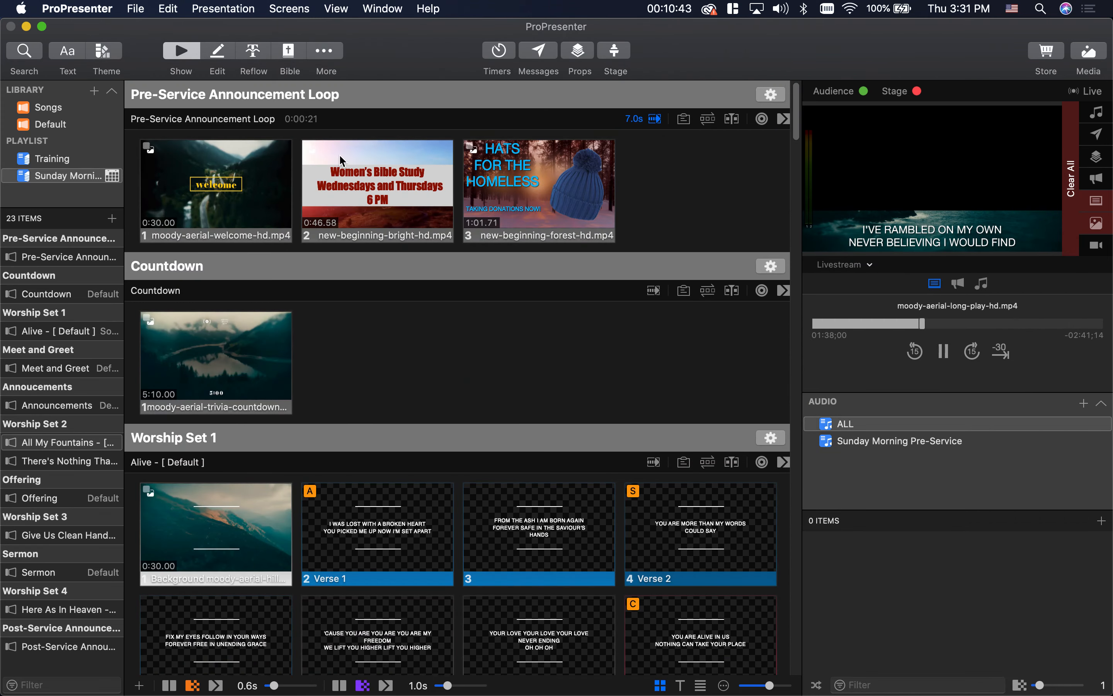
{"action": "right_click", "coordinate": [187, 184]}
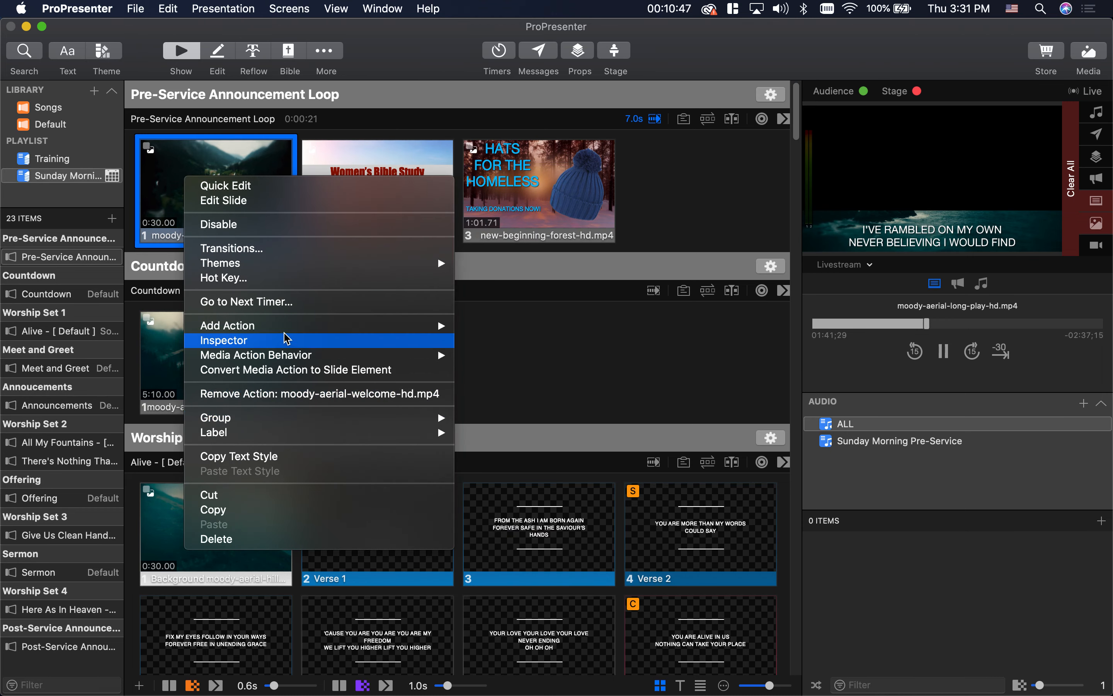
{"action": "mouse_move", "coordinate": [442, 326]}
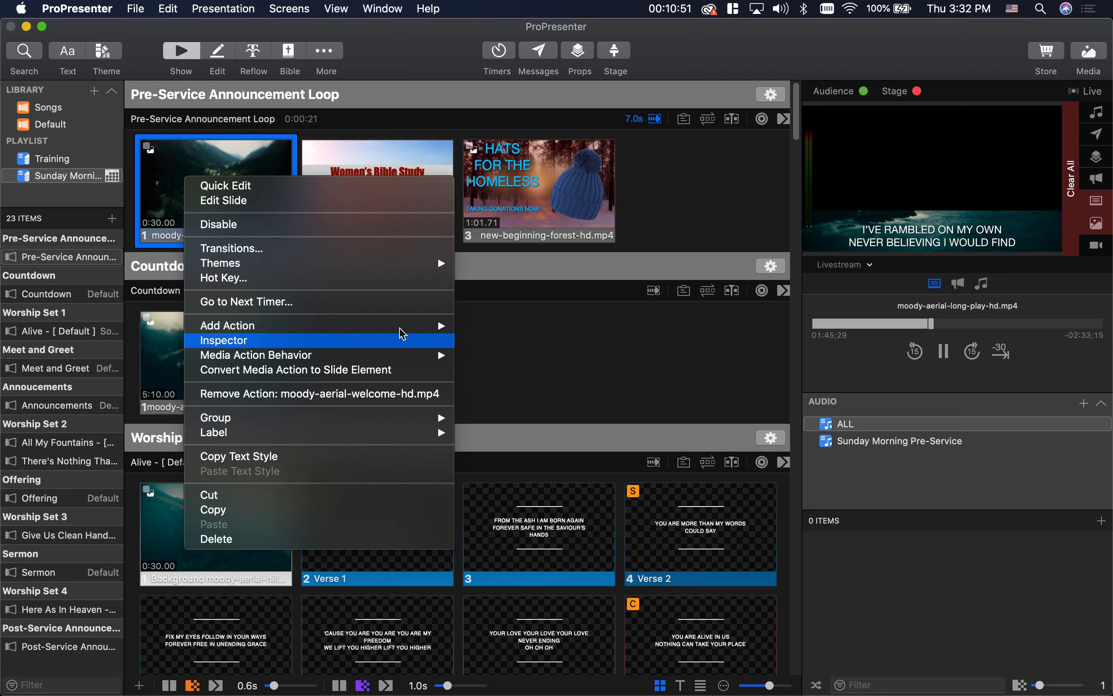
{"action": "mouse_move", "coordinate": [399, 326]}
{"action": "mouse_move", "coordinate": [511, 340]}
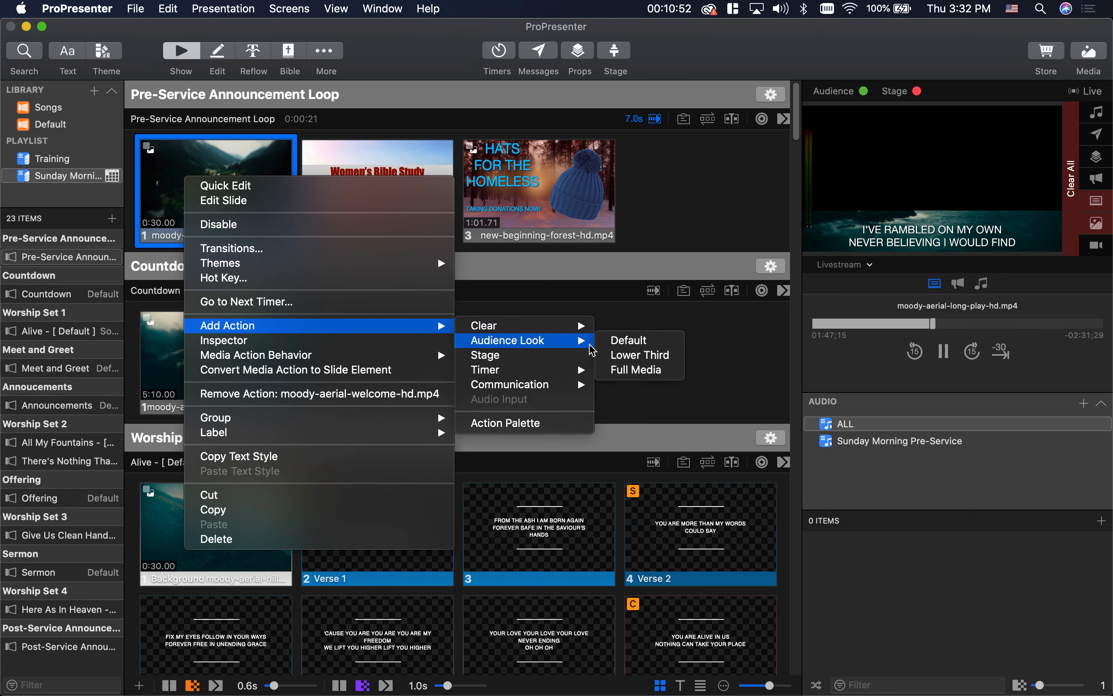
{"action": "left_click", "coordinate": [637, 369]}
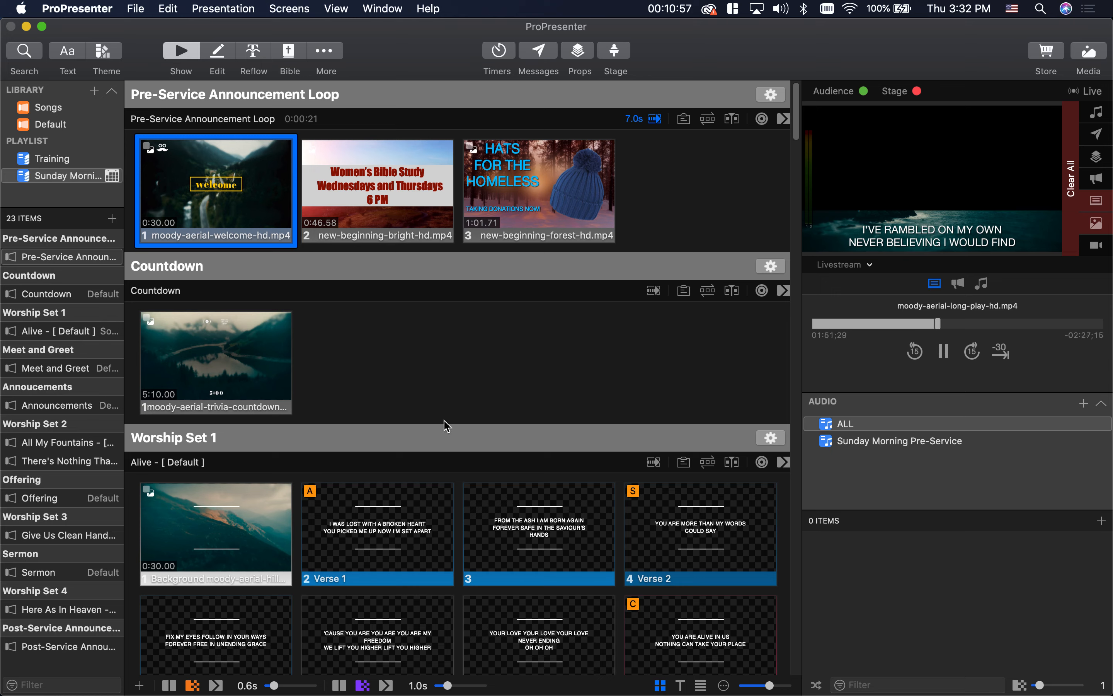
- Play the Pre-Service Announcement Loop and the countdown to check the Livestream output, and clear all layers
{"action": "left_click", "coordinate": [214, 213]}
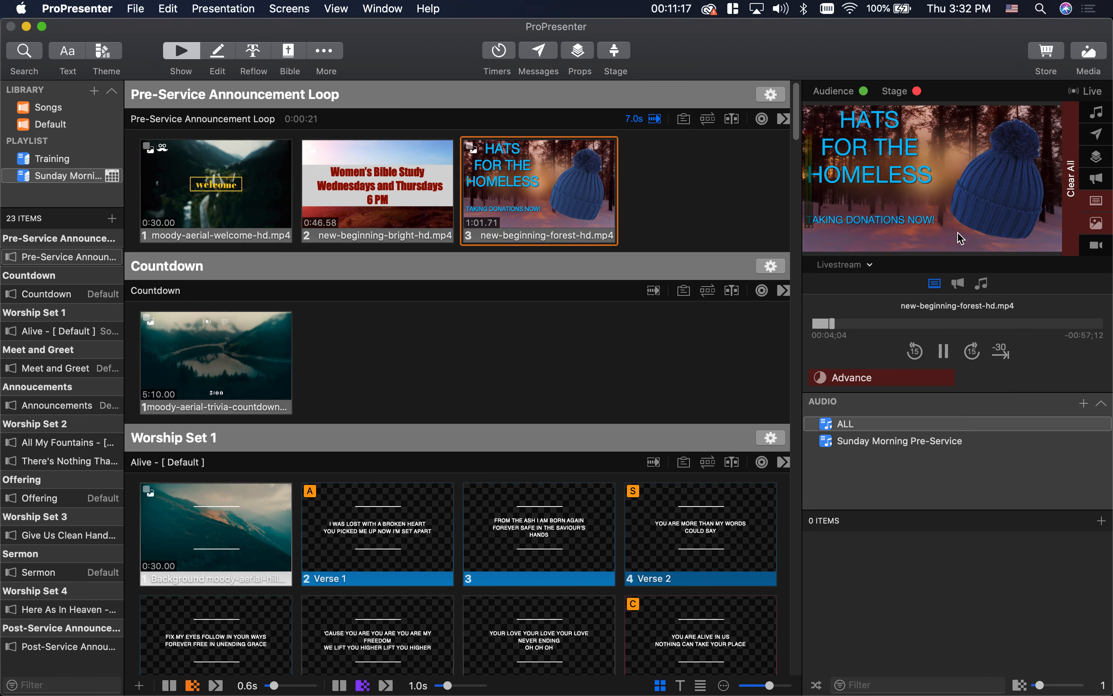
{"action": "left_click", "coordinate": [245, 349]}
{"action": "left_click", "coordinate": [245, 350]}
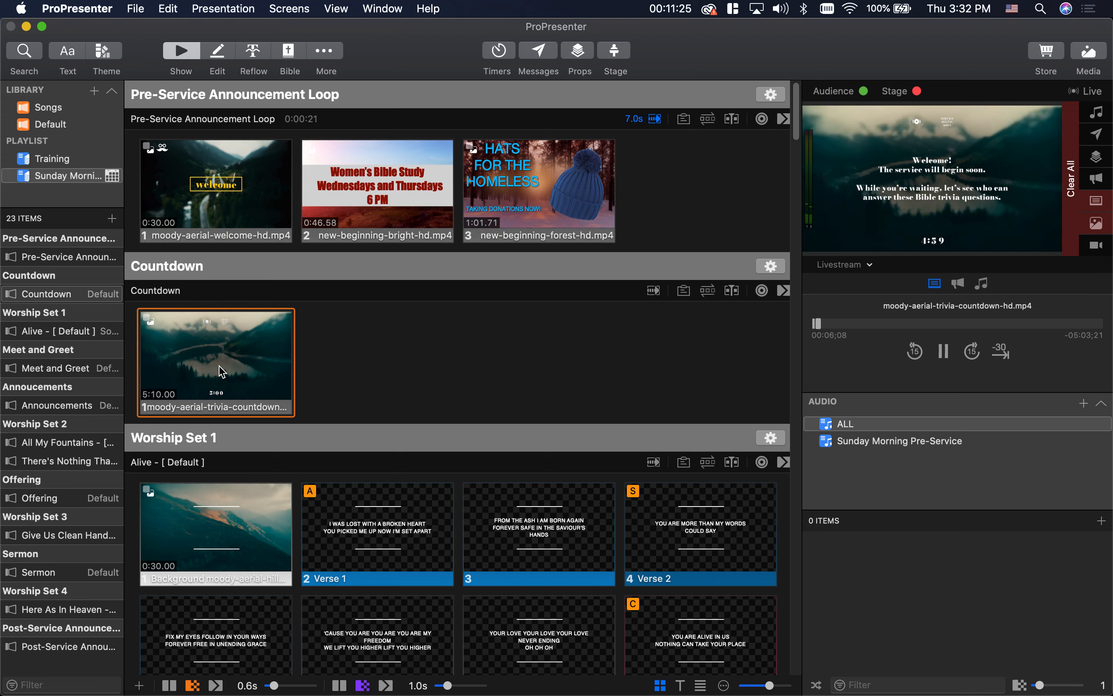
{"action": "left_click", "coordinate": [1072, 188]}
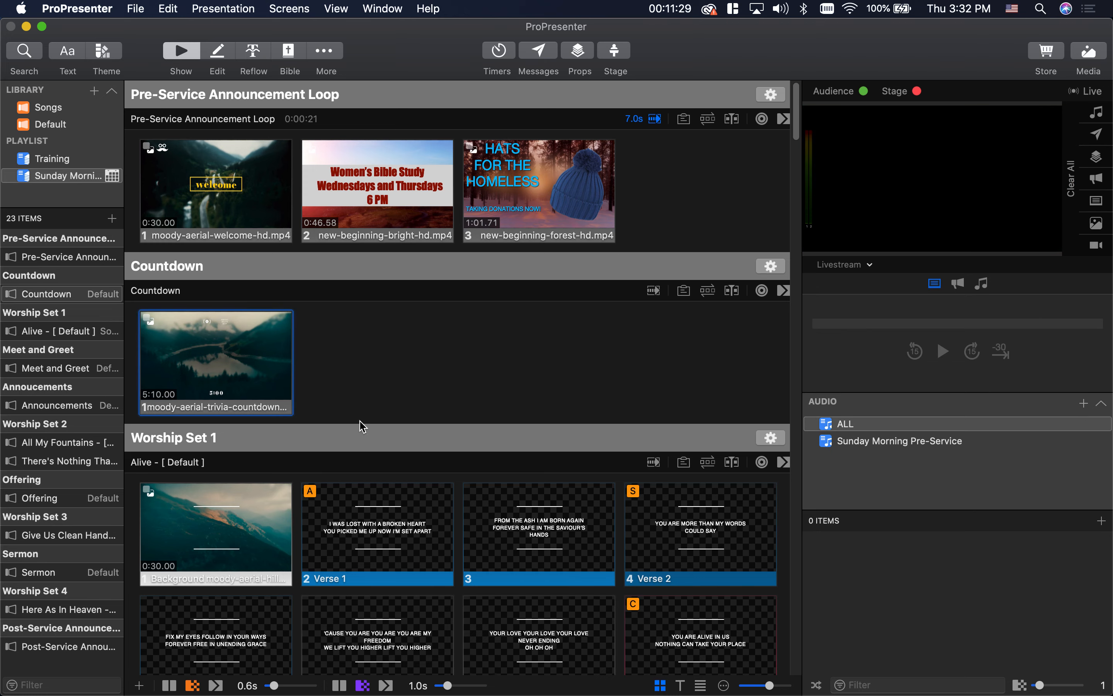
- Add a Lower Third Audience Look action to the first slide of Alive in Worship Set 1
{"action": "right_click", "coordinate": [165, 524]}
{"action": "mouse_move", "coordinate": [274, 467]}
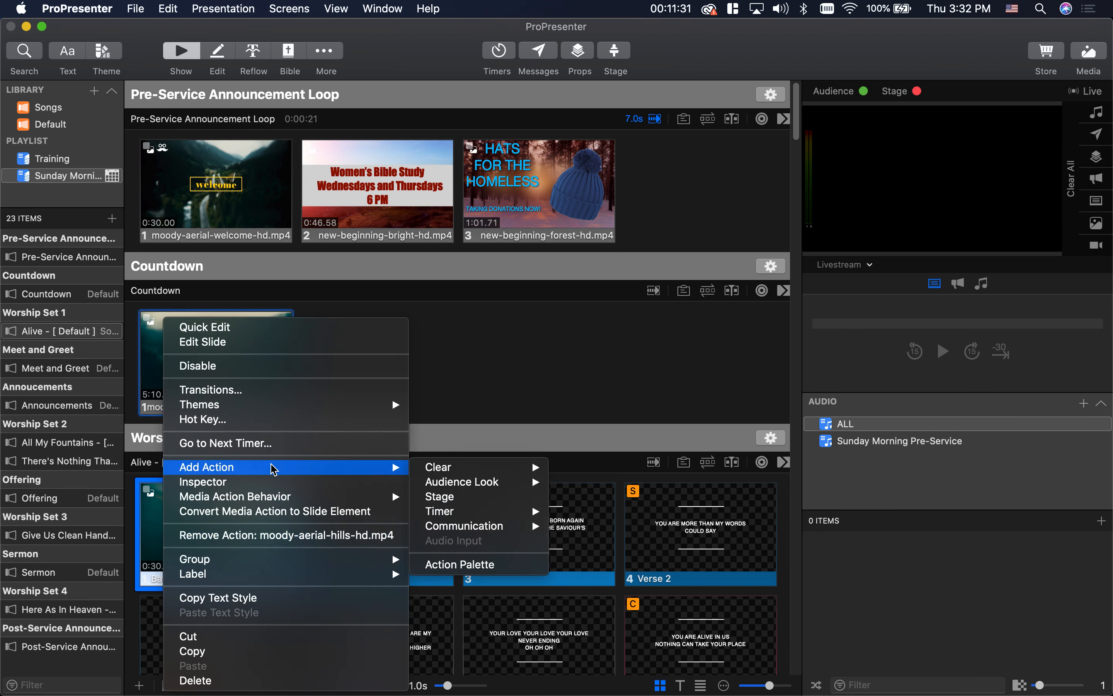
{"action": "mouse_move", "coordinate": [477, 481]}
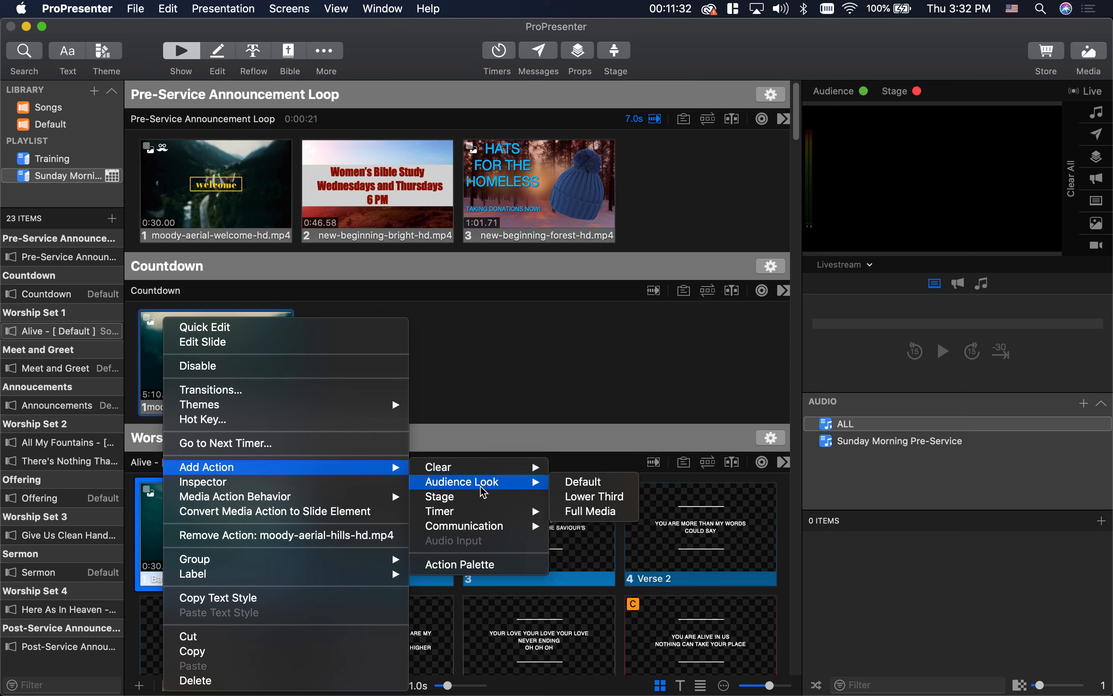
{"action": "left_click", "coordinate": [591, 494]}
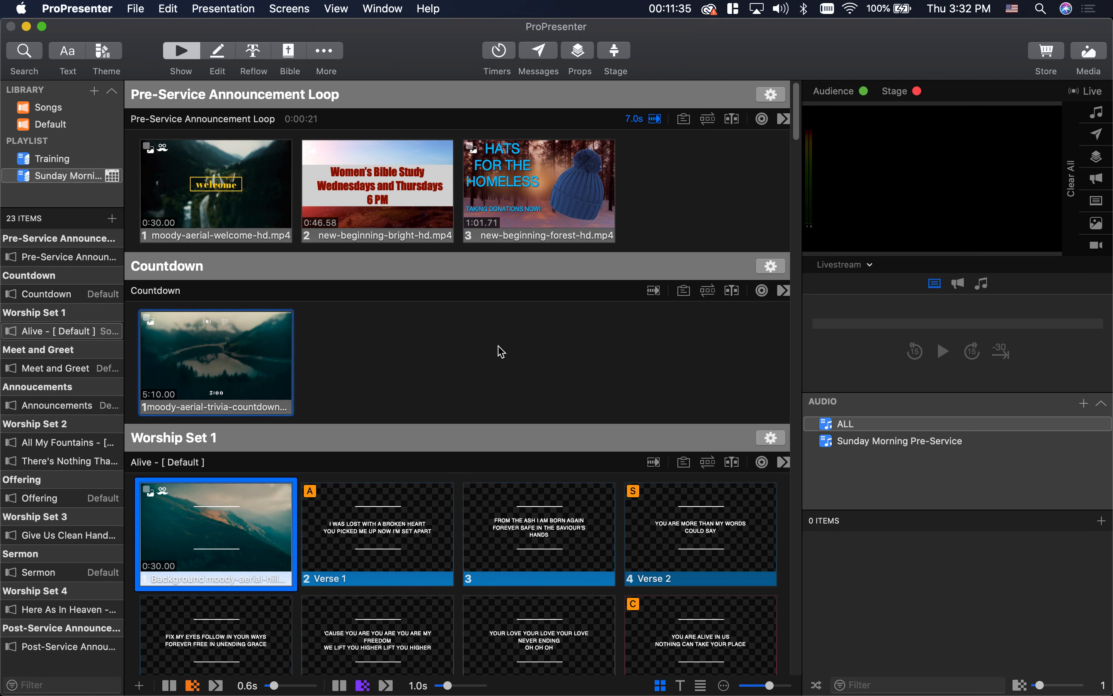
- Play the countdown and the first three slides of Alive to check the Livestream output
{"action": "left_click", "coordinate": [212, 396]}
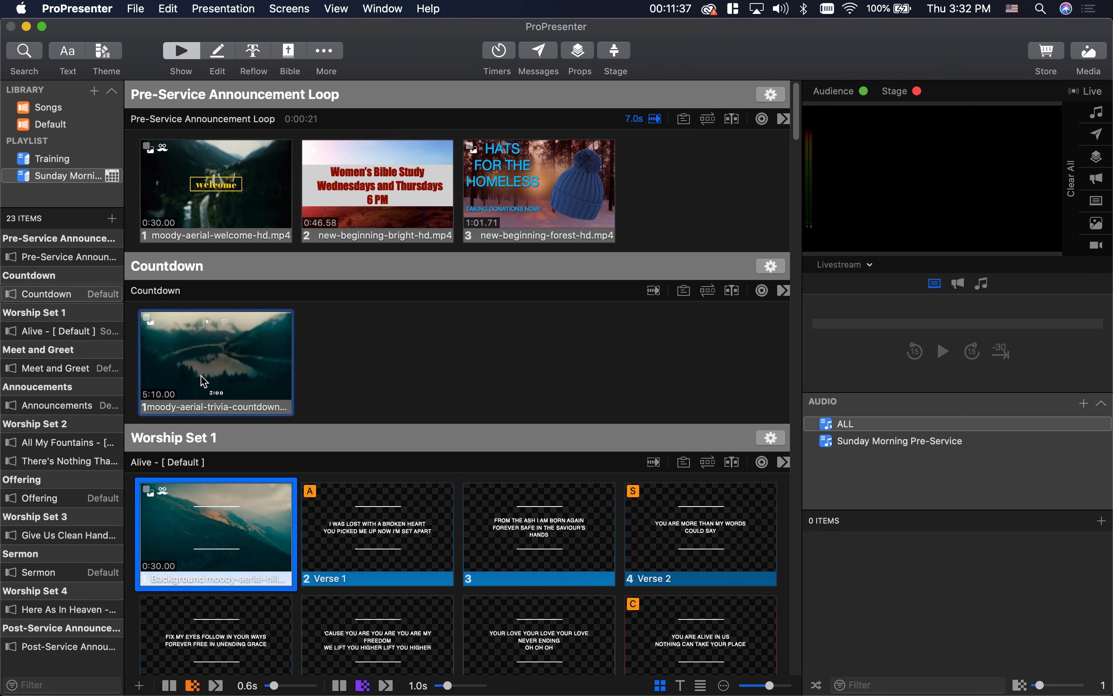
{"action": "left_click", "coordinate": [193, 533]}
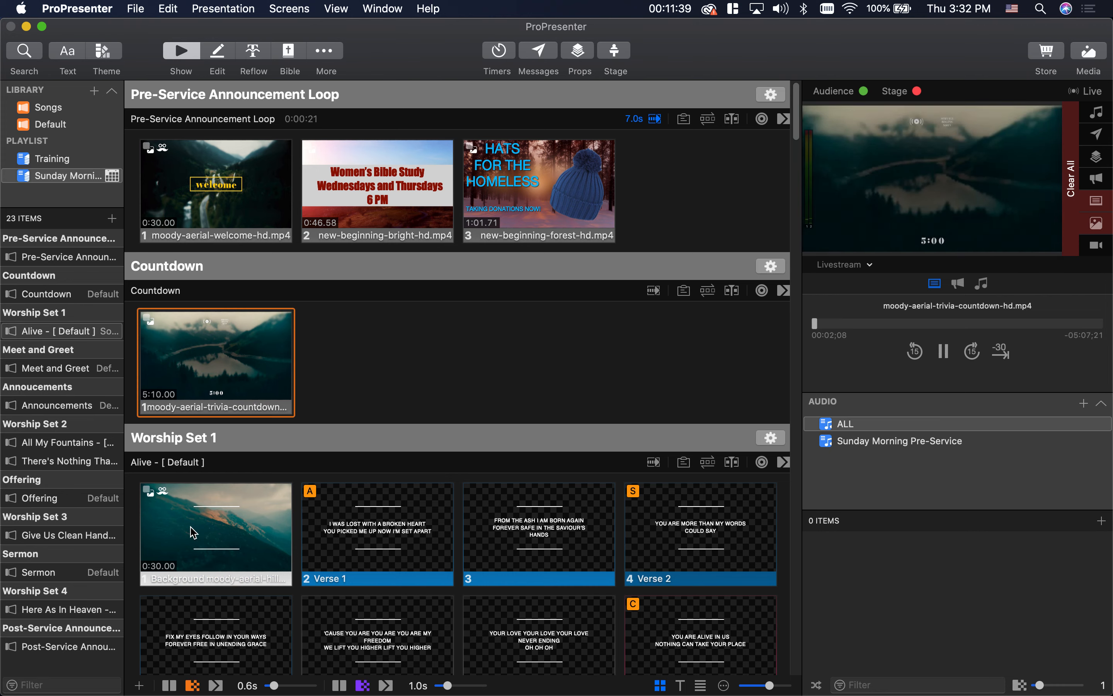
{"action": "left_click", "coordinate": [396, 527]}
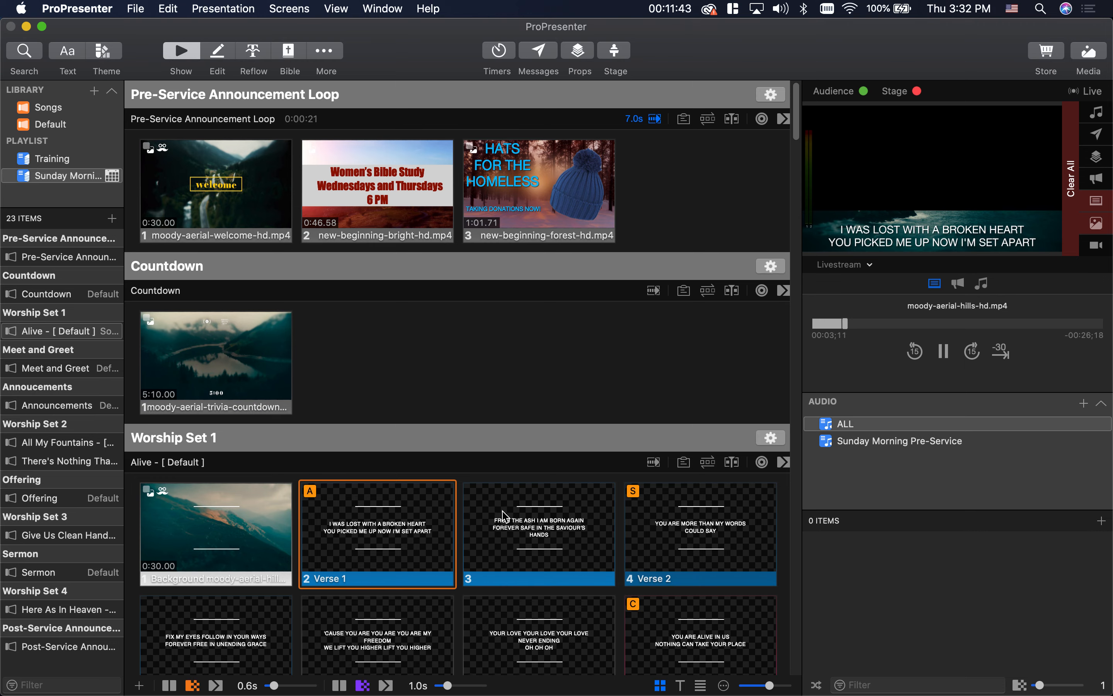
{"action": "left_click", "coordinate": [489, 518]}
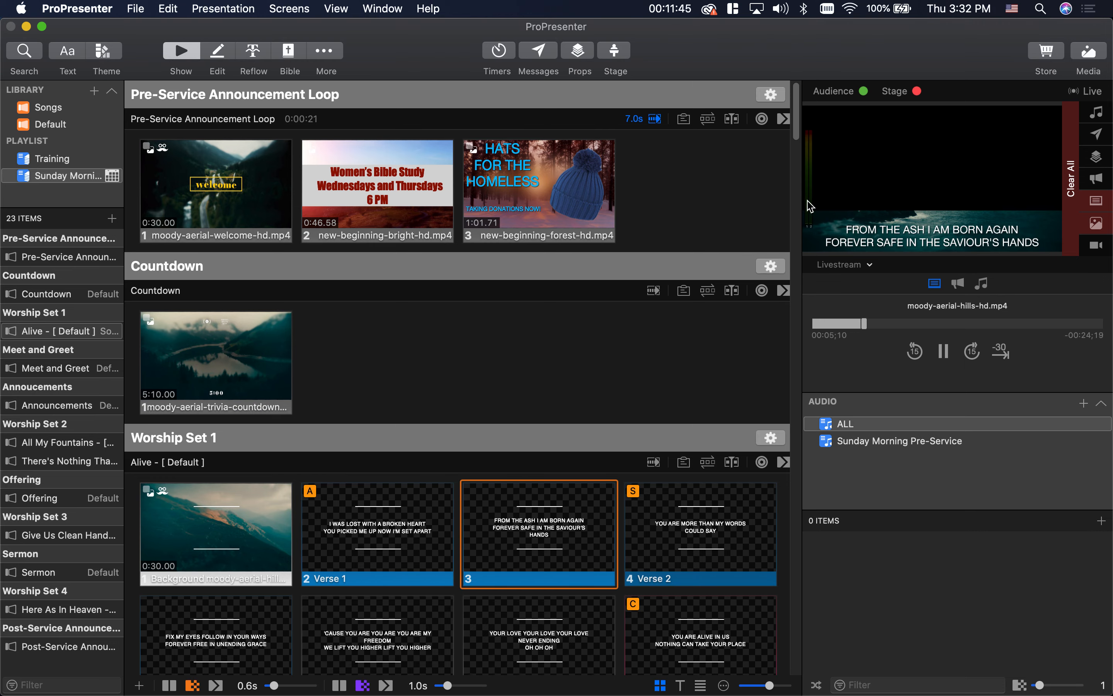
- Add a Lower Third Audience Look action to the Meet and Greet countdown slide
{"action": "left_click_drag", "start_coordinate": [797, 134], "coordinate": [801, 238]}
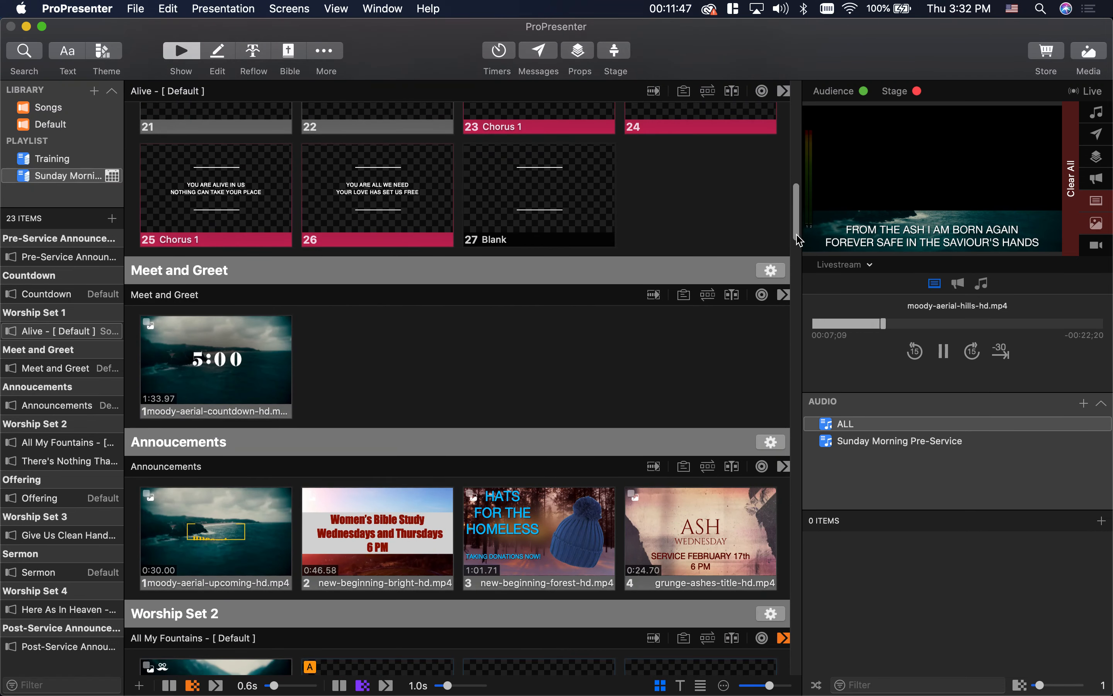
{"action": "right_click", "coordinate": [162, 363]}
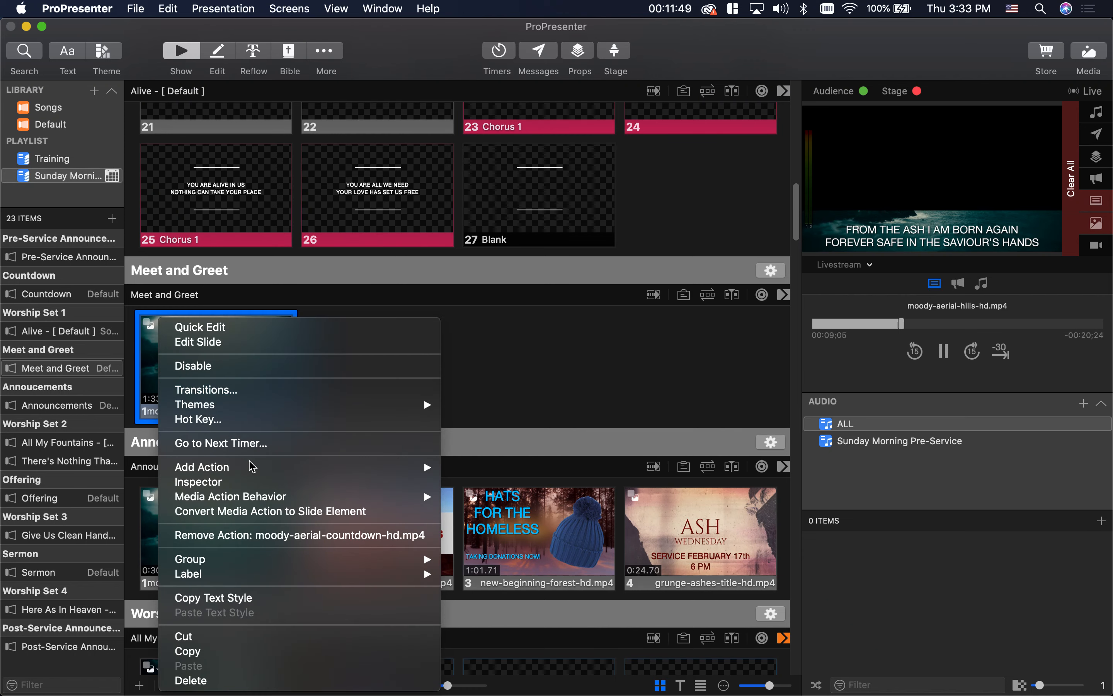
{"action": "mouse_move", "coordinate": [251, 467]}
{"action": "mouse_move", "coordinate": [506, 481]}
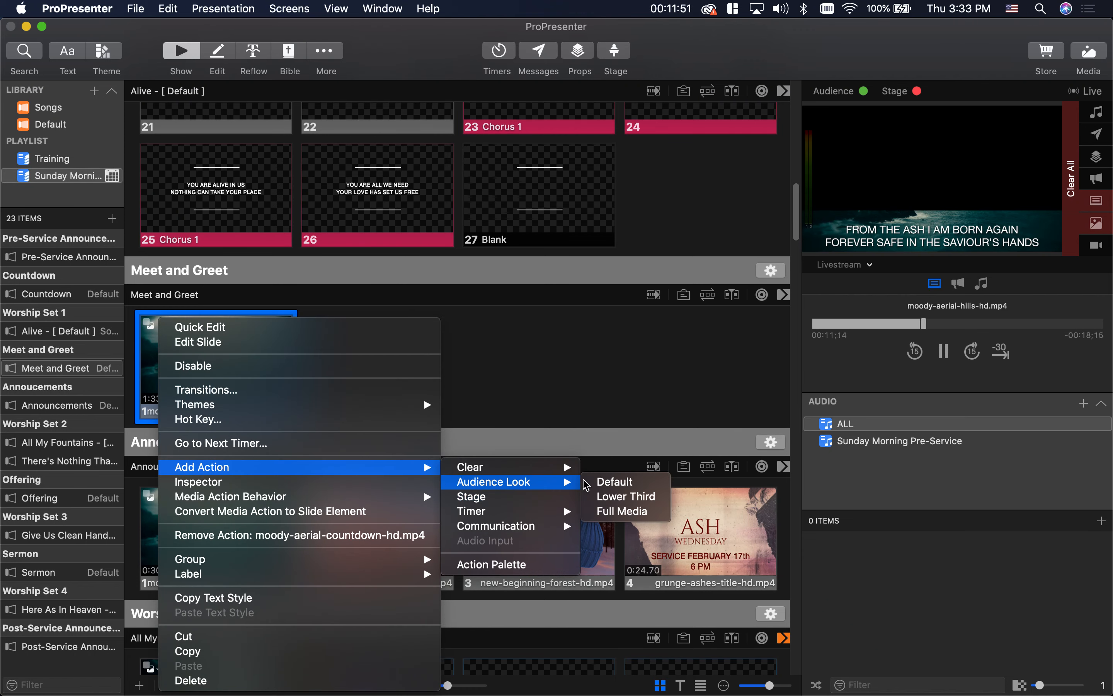
{"action": "left_click", "coordinate": [617, 497]}
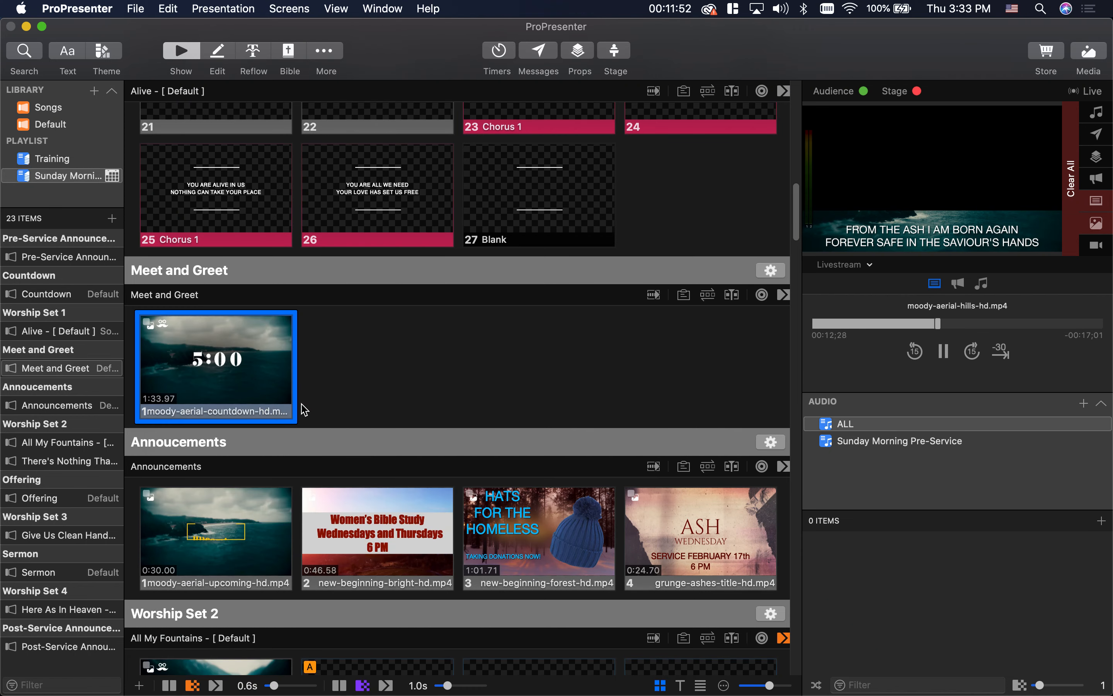
- Edit the Audience Look action on the Meet and Greet slide, setting it to Full Media
{"action": "right_click", "coordinate": [175, 346]}
{"action": "mouse_move", "coordinate": [279, 518]}
{"action": "left_click", "coordinate": [448, 520]}
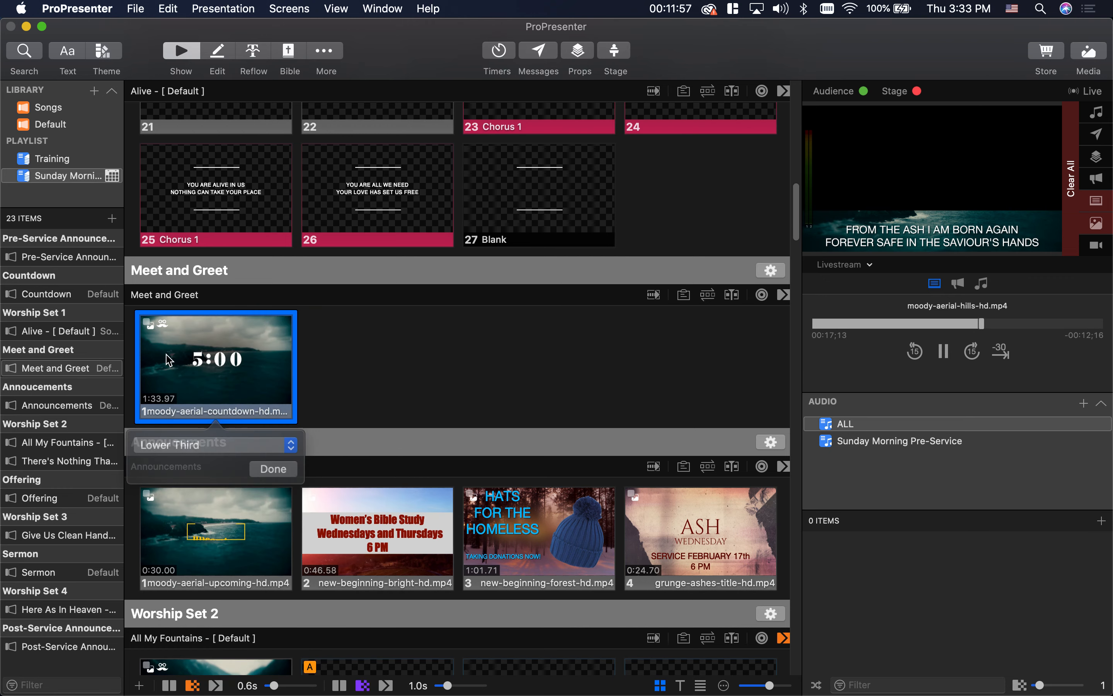
{"action": "left_click", "coordinate": [214, 443]}
{"action": "left_click", "coordinate": [210, 457]}
{"action": "left_click", "coordinate": [273, 466]}
- Check the Livestream output by playing the end of Alive, the Meet and Greet countdown and, after clearing all layers, the first All My Fountains slide
{"action": "left_click", "coordinate": [379, 193]}
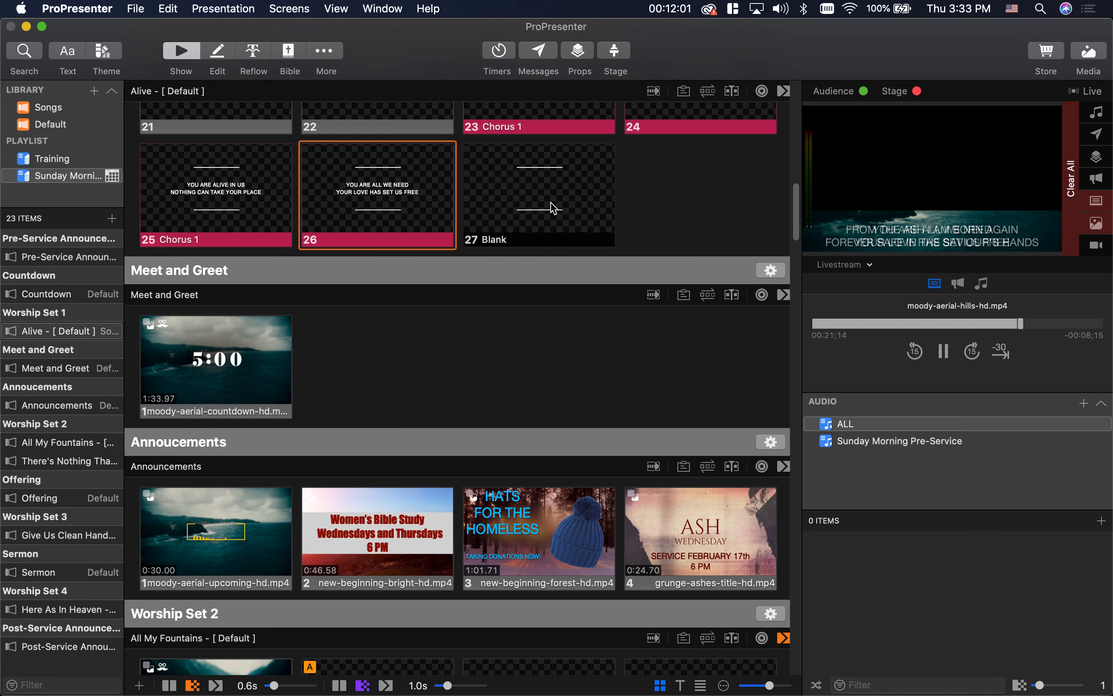
{"action": "left_click", "coordinate": [550, 202]}
{"action": "left_click", "coordinate": [220, 360]}
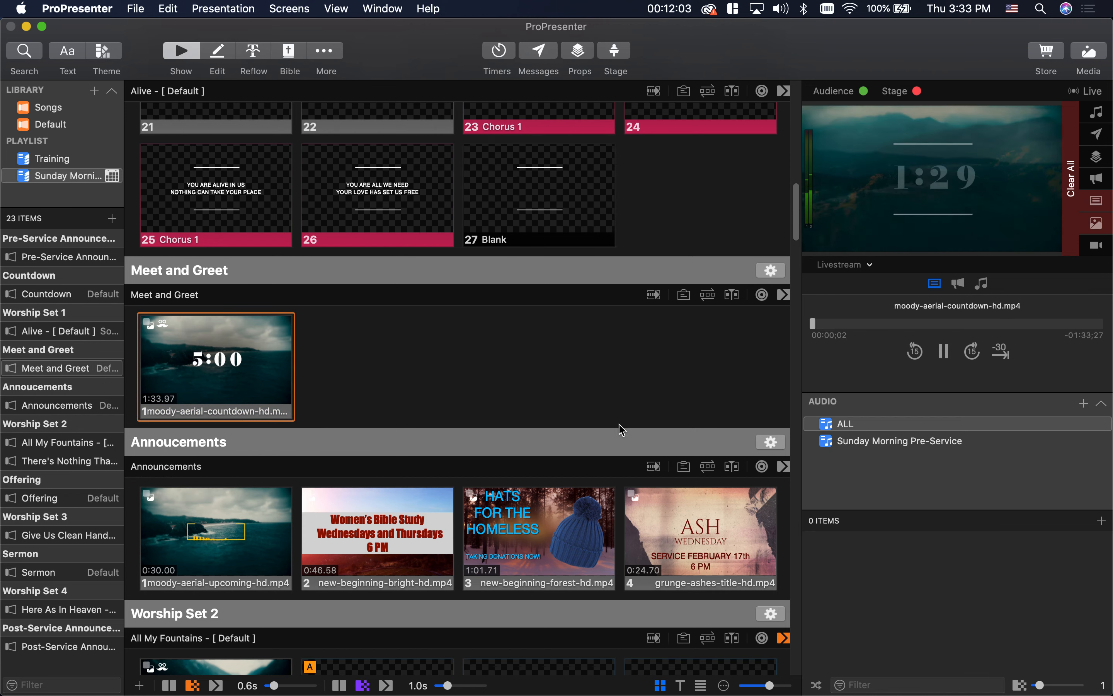
{"action": "left_click", "coordinate": [1072, 179]}
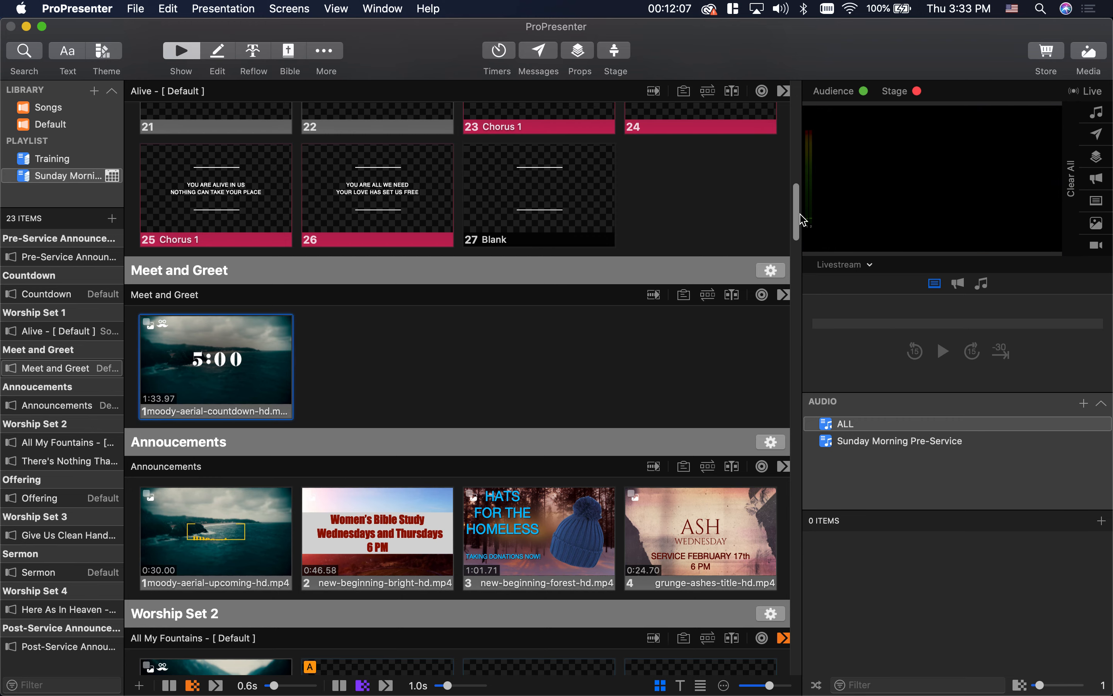
{"action": "scroll", "coordinate": [239, 377], "scroll_direction": "down", "scroll_amount": 5}
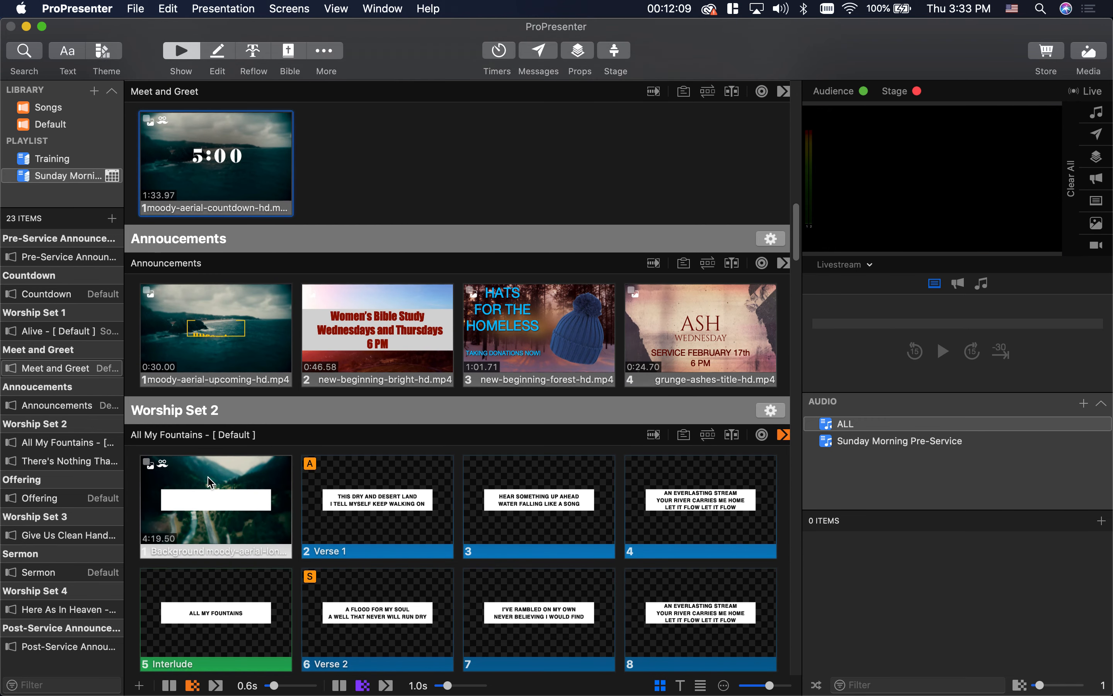
{"action": "left_click", "coordinate": [220, 500]}
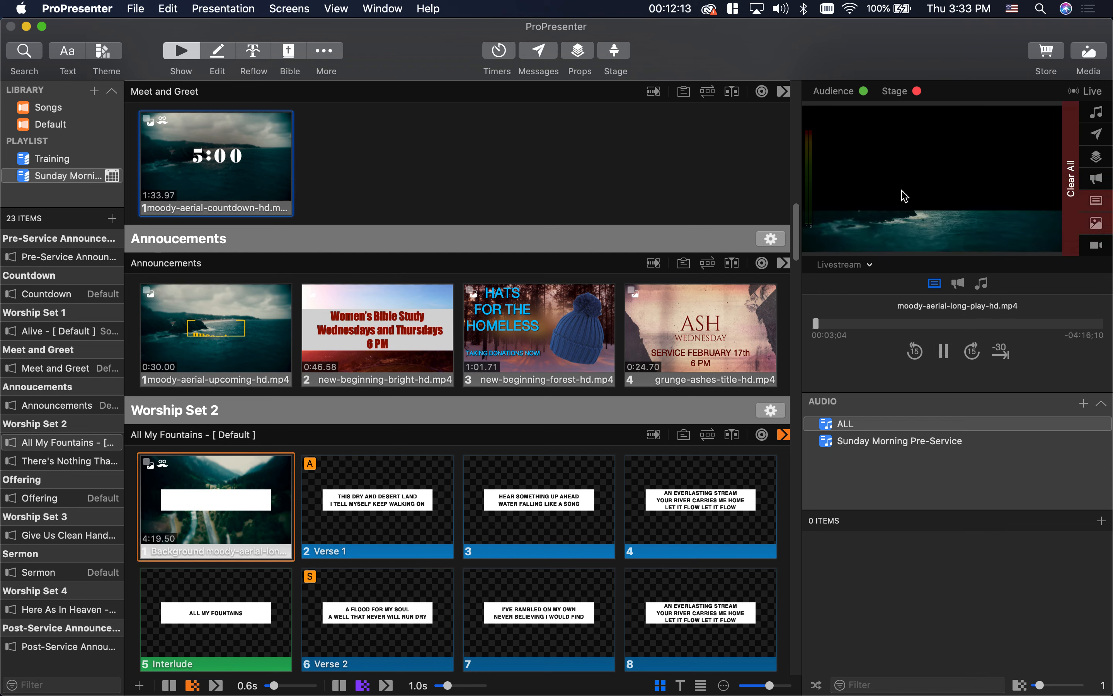
- Add a Lower Third Audience Look action to the first Offering slide
{"action": "left_click_drag", "start_coordinate": [796, 246], "coordinate": [797, 461]}
{"action": "right_click", "coordinate": [161, 251]}
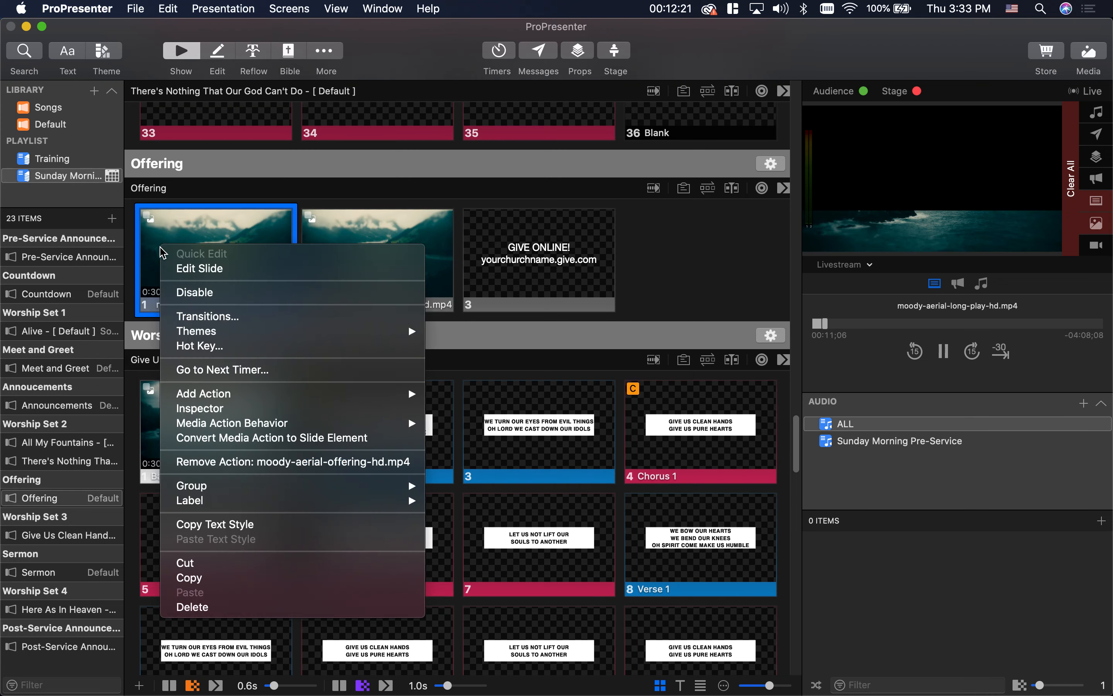
{"action": "mouse_move", "coordinate": [248, 500]}
{"action": "mouse_move", "coordinate": [232, 394]}
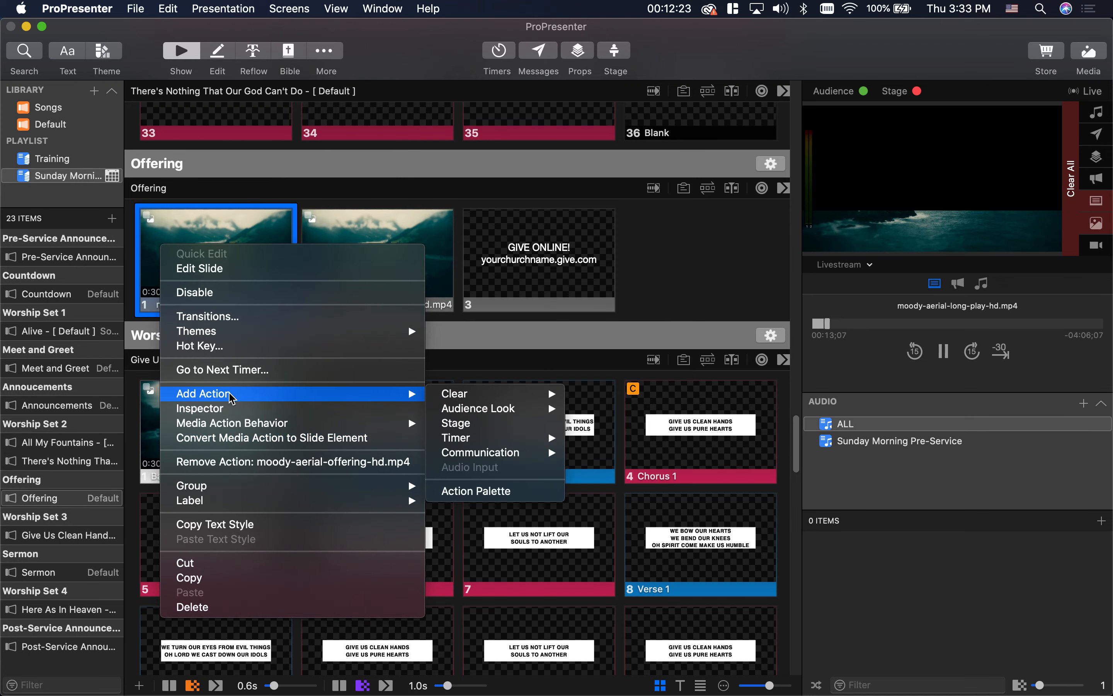
{"action": "mouse_move", "coordinate": [508, 409]}
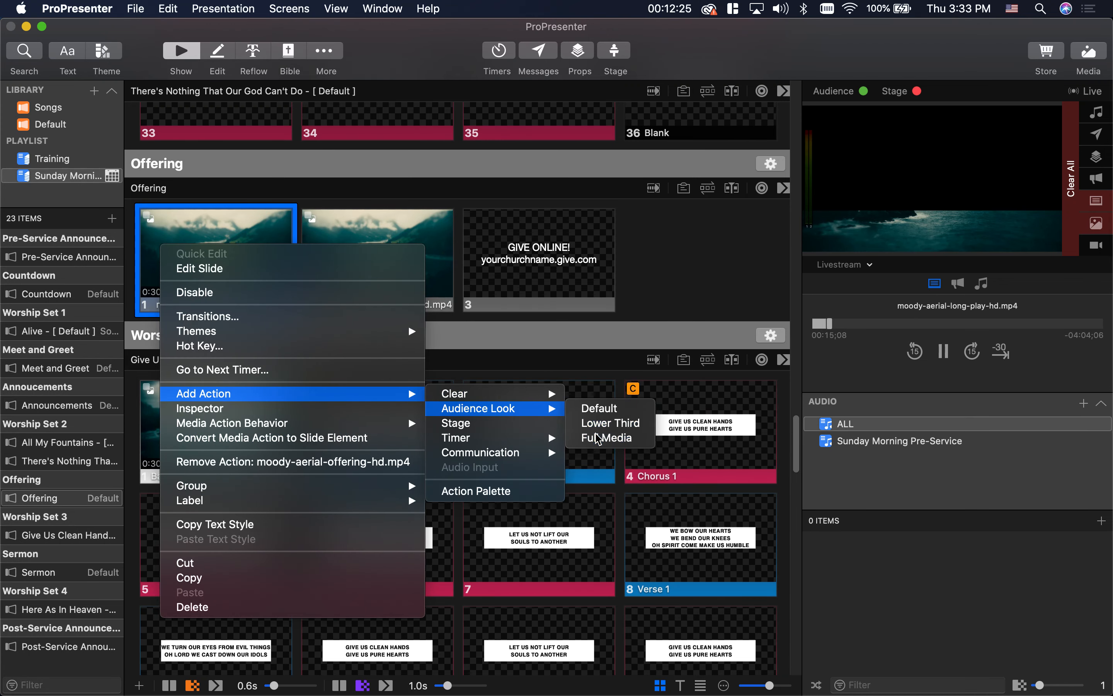
{"action": "left_click", "coordinate": [594, 422]}
- Add a Lower Third Audience Look action to the first slide of Give Us Clean Hands in Worship Set 3
{"action": "right_click", "coordinate": [167, 409]}
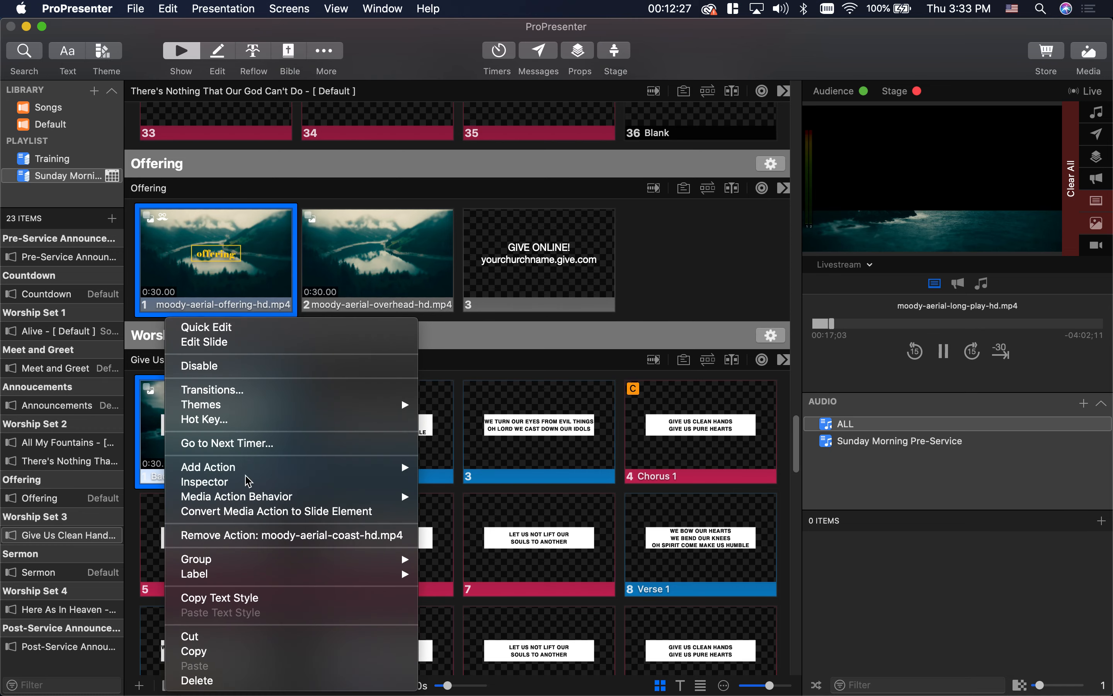
{"action": "mouse_move", "coordinate": [249, 467]}
{"action": "mouse_move", "coordinate": [460, 483]}
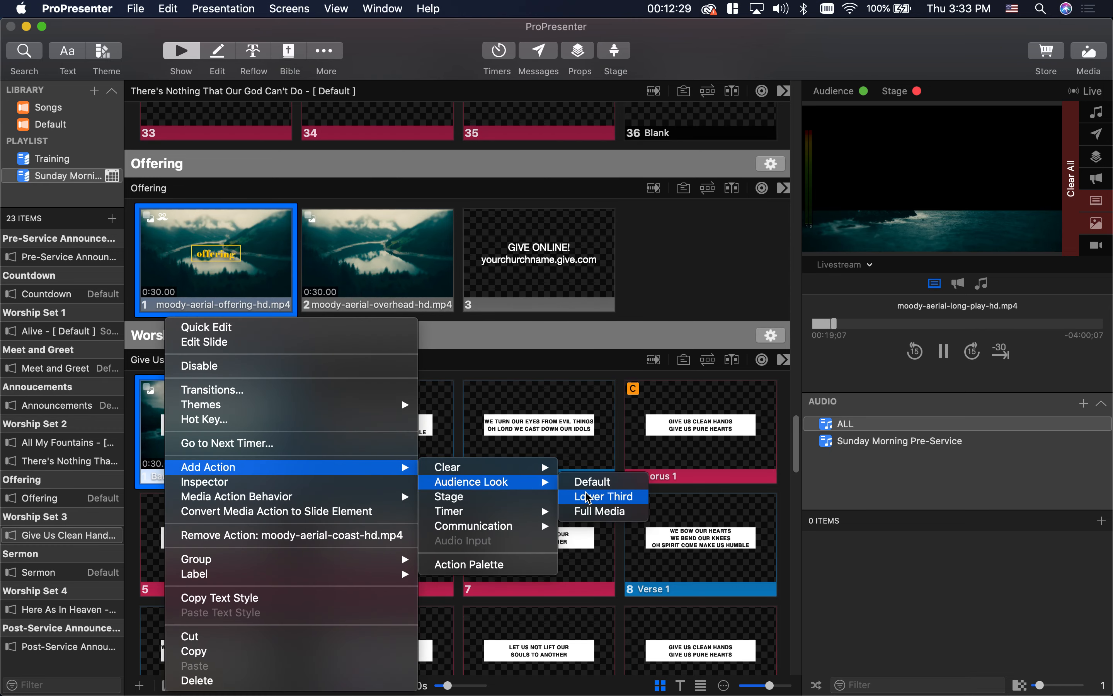
{"action": "left_click", "coordinate": [602, 496]}
- Create a new look preset named Video Only in the Looks window
{"action": "left_click_drag", "start_coordinate": [801, 434], "coordinate": [799, 524]}
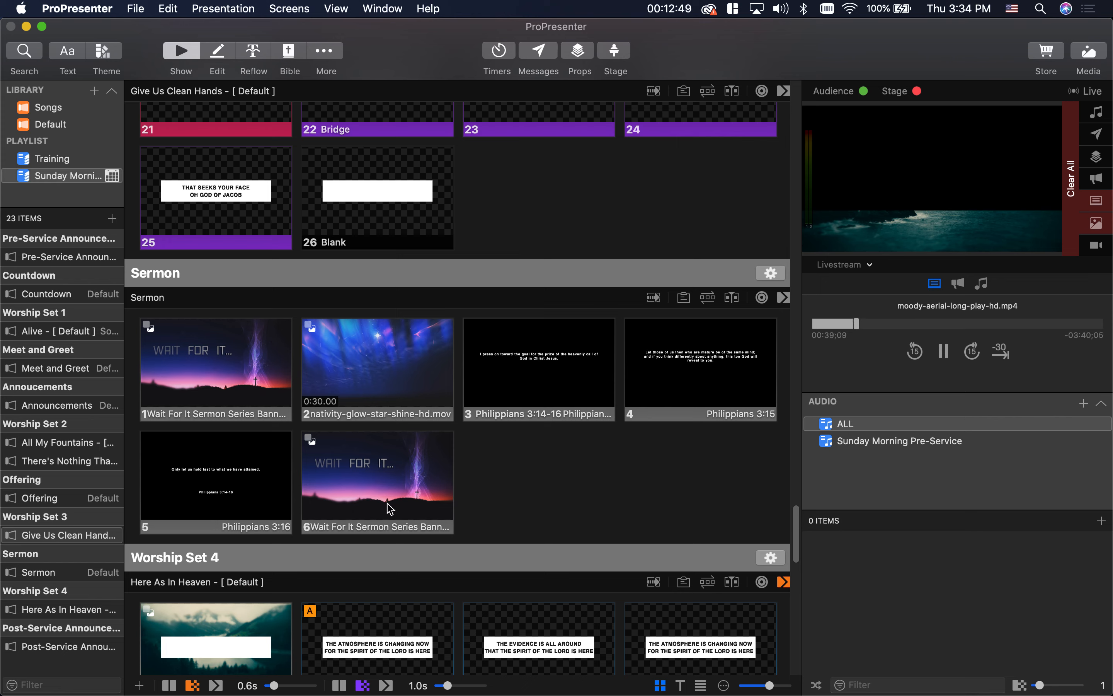
{"action": "left_click", "coordinate": [290, 8]}
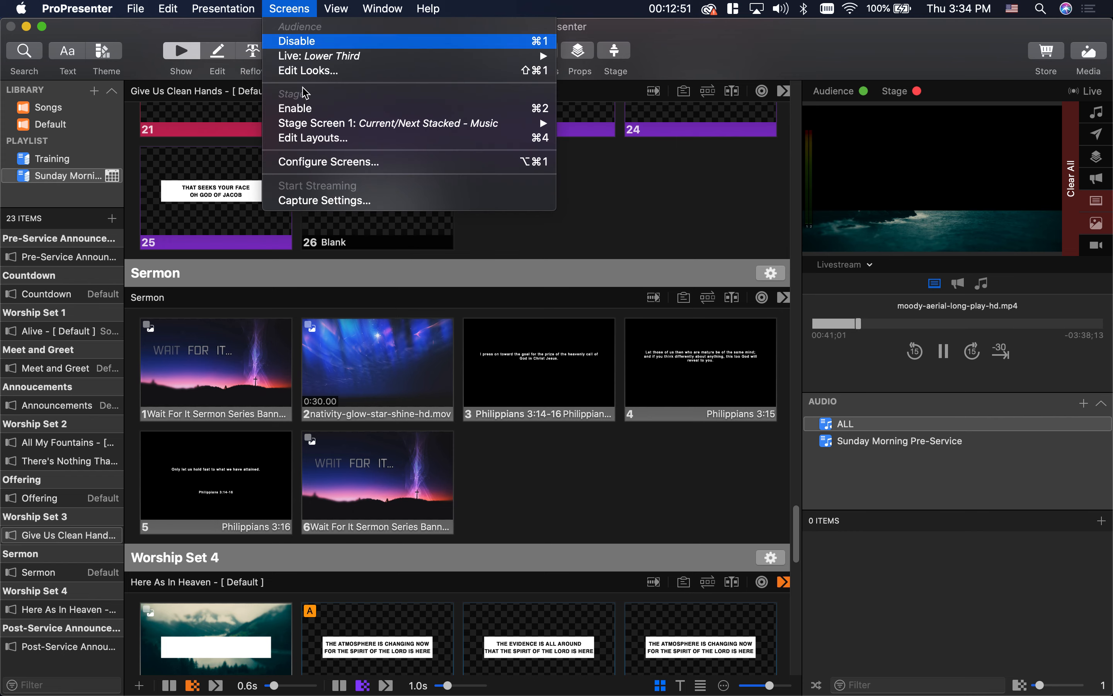
{"action": "left_click", "coordinate": [309, 72]}
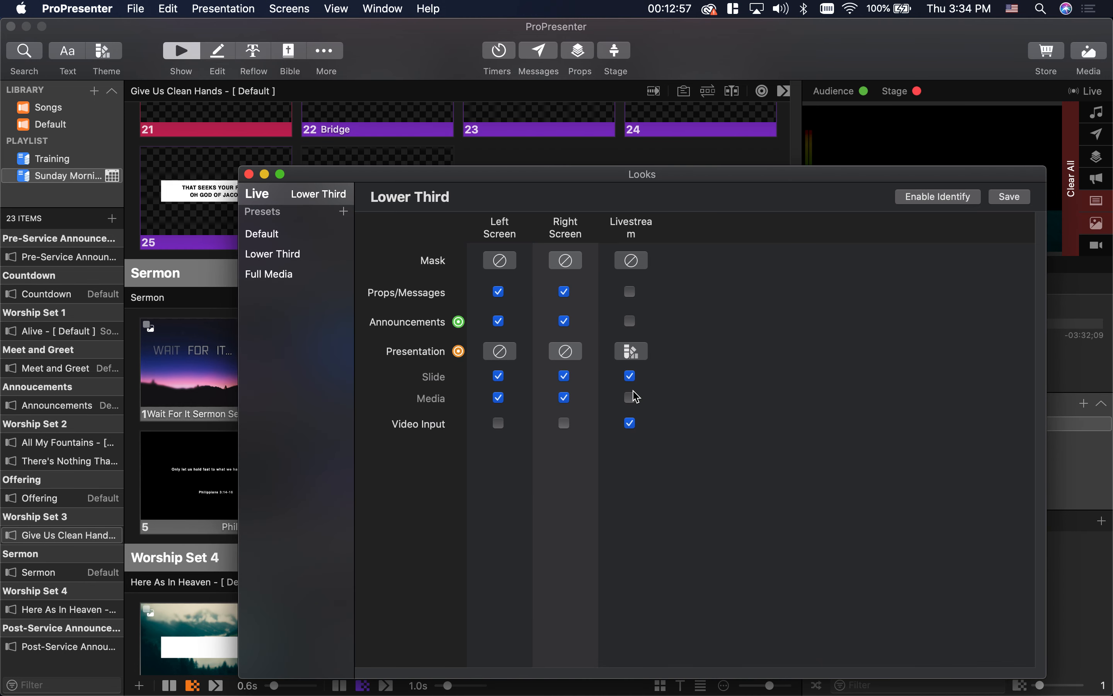
{"action": "left_click", "coordinate": [343, 213]}
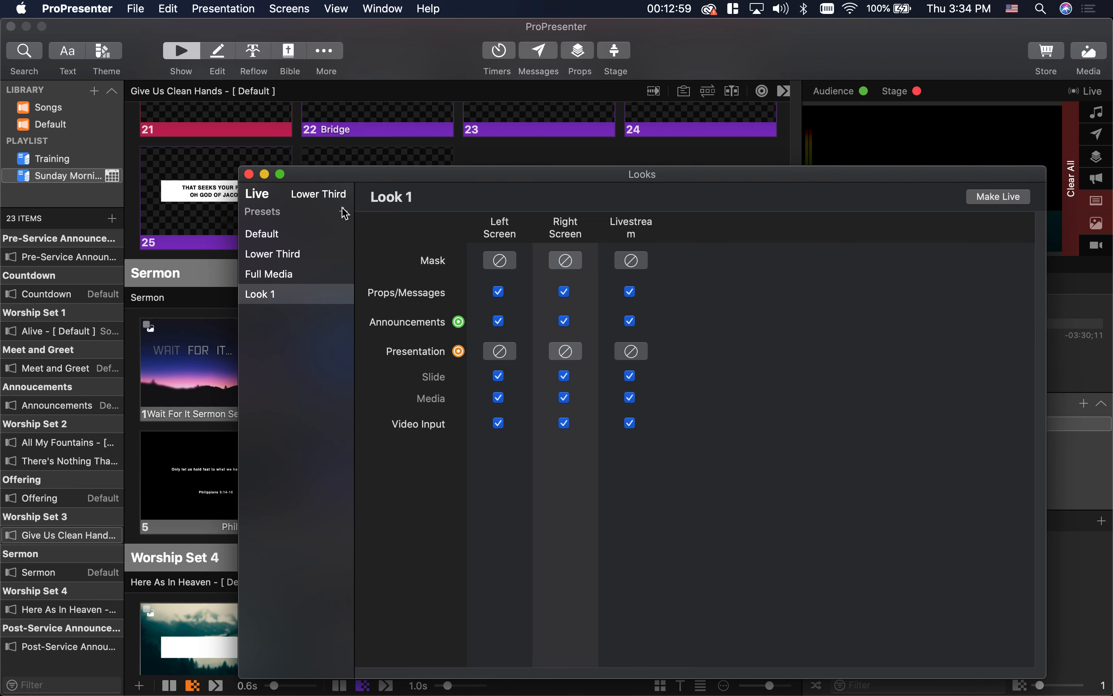
{"action": "double_click", "coordinate": [274, 295]}
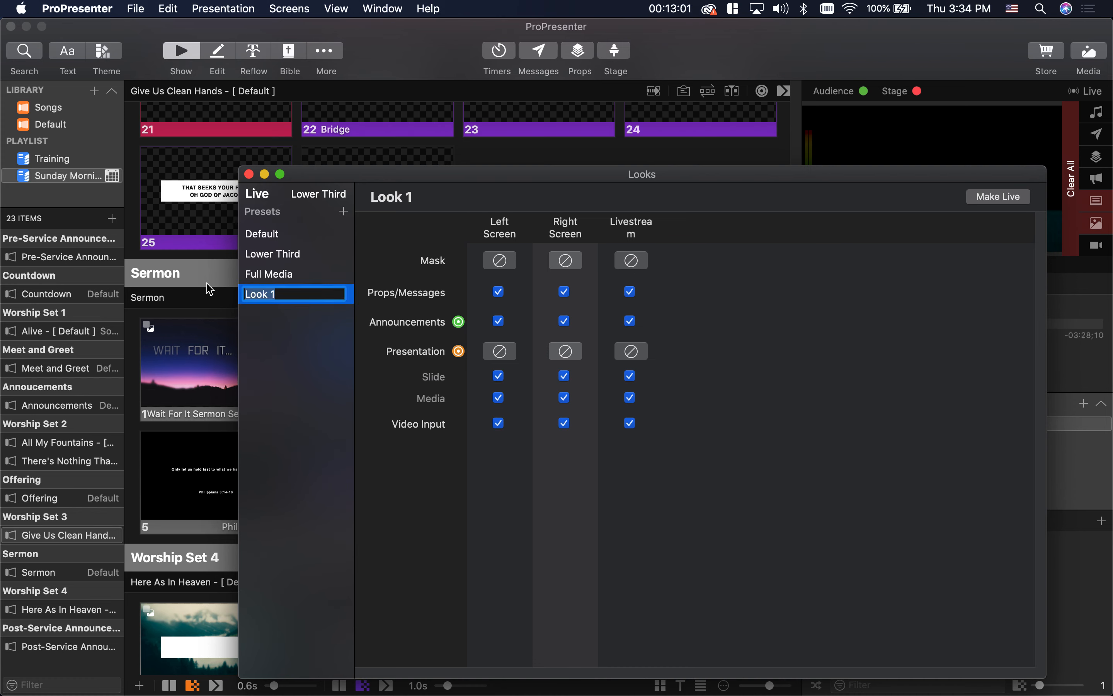
{"action": "type", "text": "Video Only"}
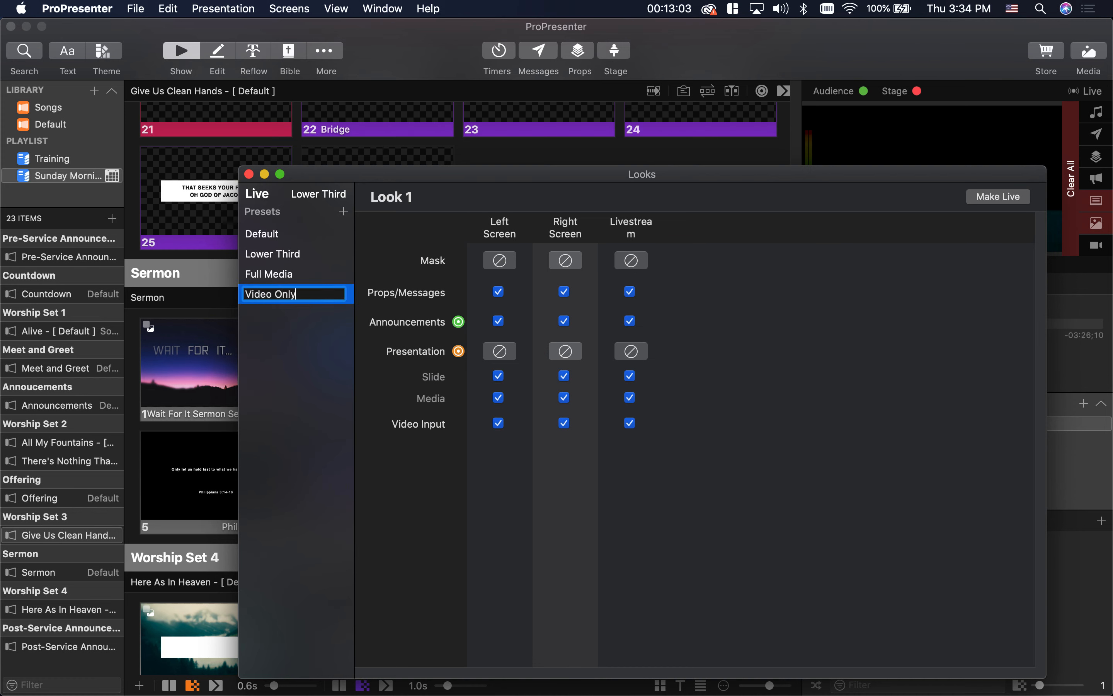
{"action": "key", "text": "Return"}
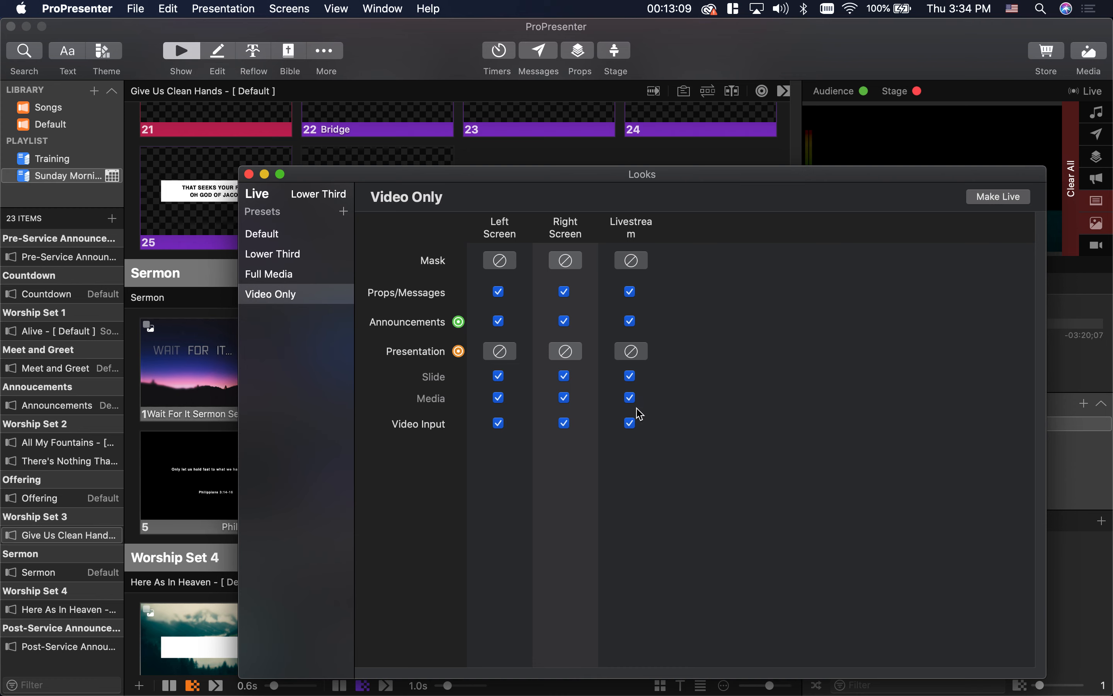
- In the Video Only look, disable everything except Video Input for Livestream, and disable Video Input for the Left and Right screens
{"action": "left_click", "coordinate": [631, 397]}
{"action": "left_click", "coordinate": [630, 377]}
{"action": "left_click", "coordinate": [631, 322]}
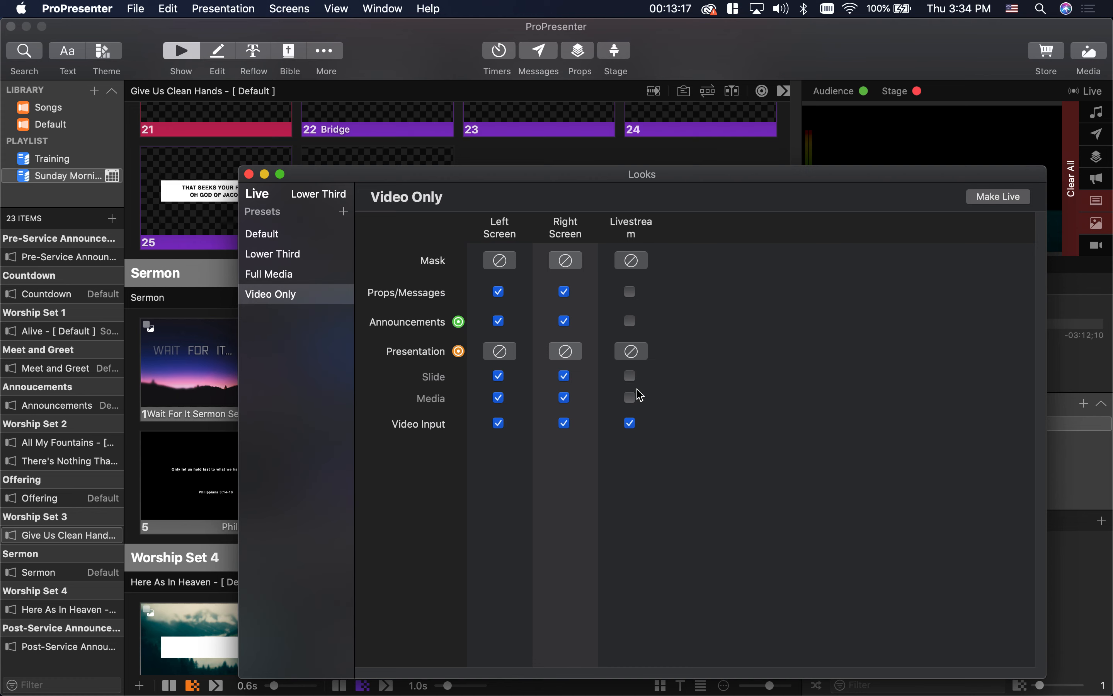
{"action": "left_click", "coordinate": [499, 425]}
{"action": "left_click", "coordinate": [566, 424]}
{"action": "left_click", "coordinate": [250, 175]}
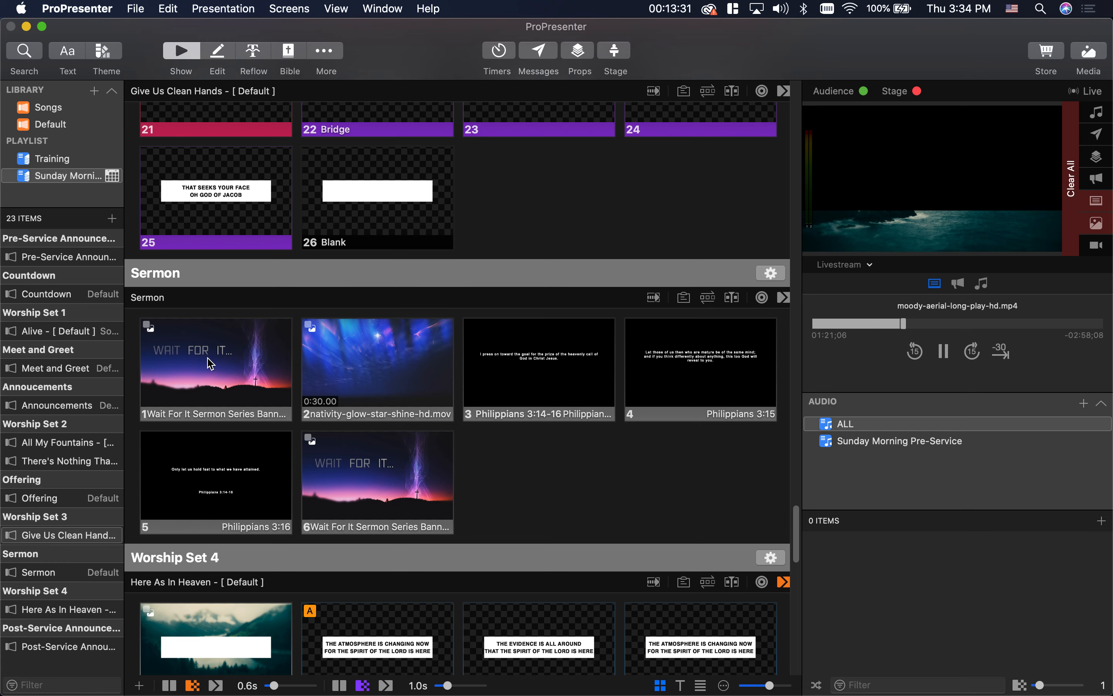
- Duplicate the first Sermon slide, the Wait For It series banner
{"action": "right_click", "coordinate": [221, 357]}
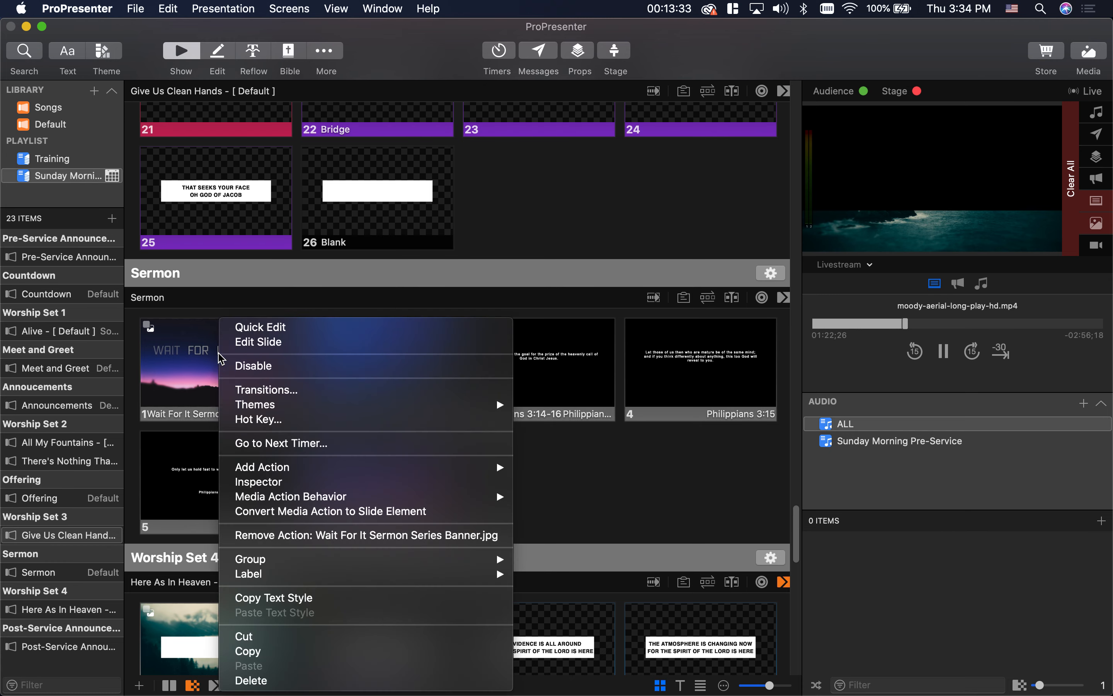
{"action": "left_click", "coordinate": [320, 659]}
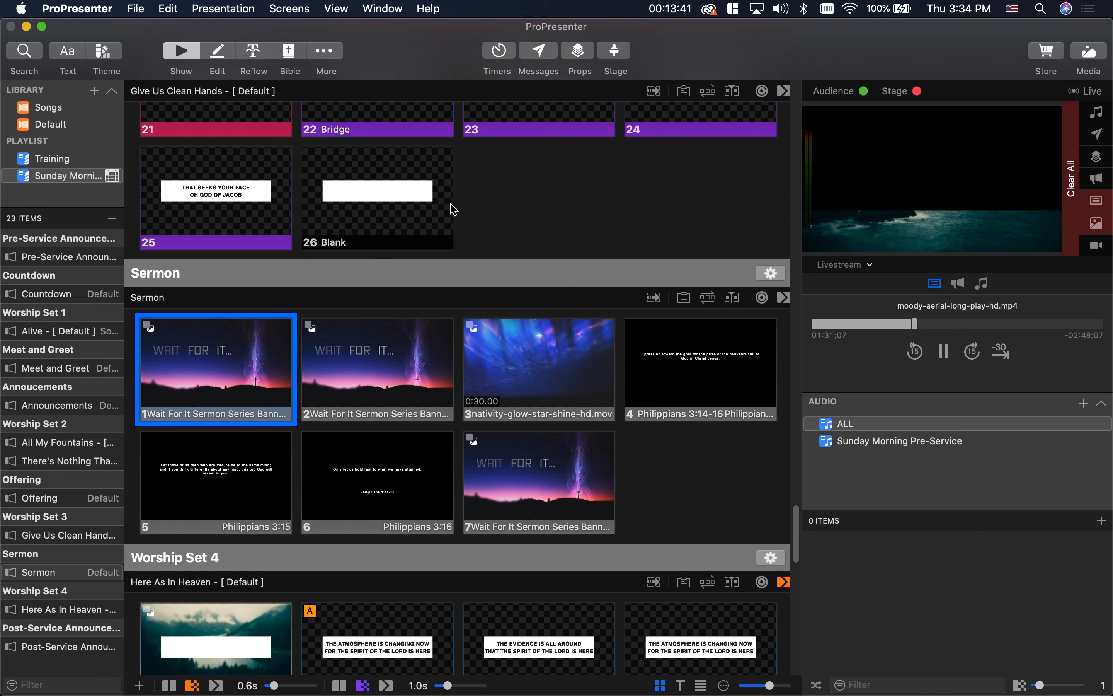
- Add a Full Media Audience Look action to the first Sermon slide, the Wait For It series banner
{"action": "mouse_move", "coordinate": [796, 547]}
{"action": "left_mouse_down"}
{"action": "mouse_move", "coordinate": [795, 465]}
{"action": "mouse_move", "coordinate": [796, 550]}
{"action": "left_mouse_up"}
{"action": "right_click", "coordinate": [182, 376]}
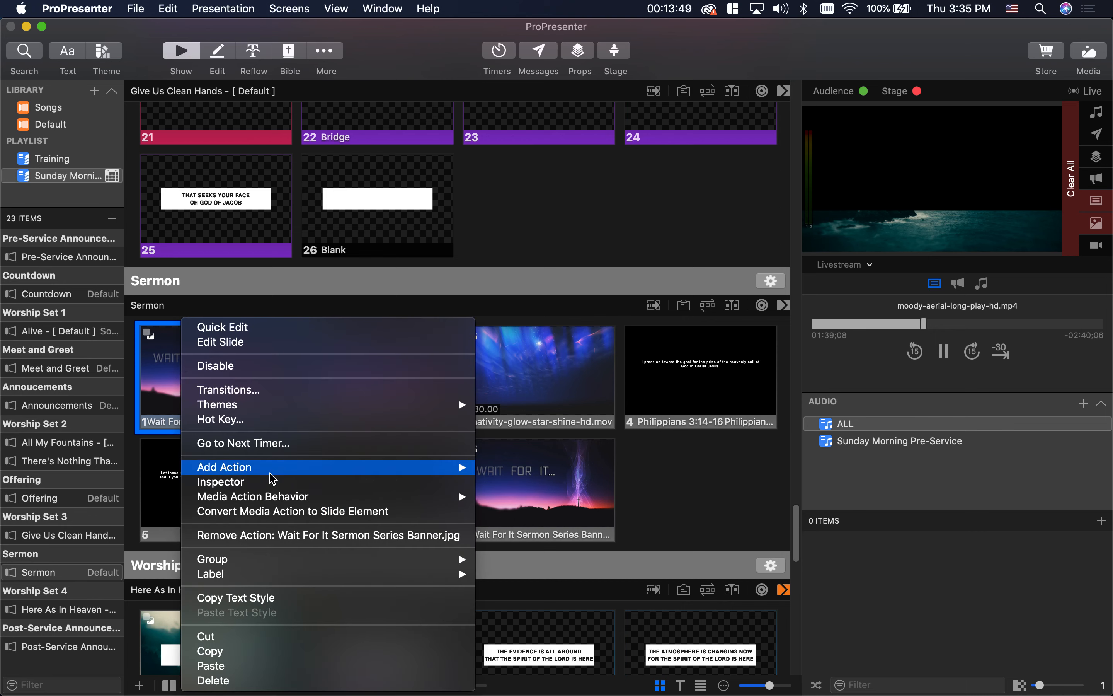
{"action": "mouse_move", "coordinate": [458, 467]}
{"action": "mouse_move", "coordinate": [545, 485]}
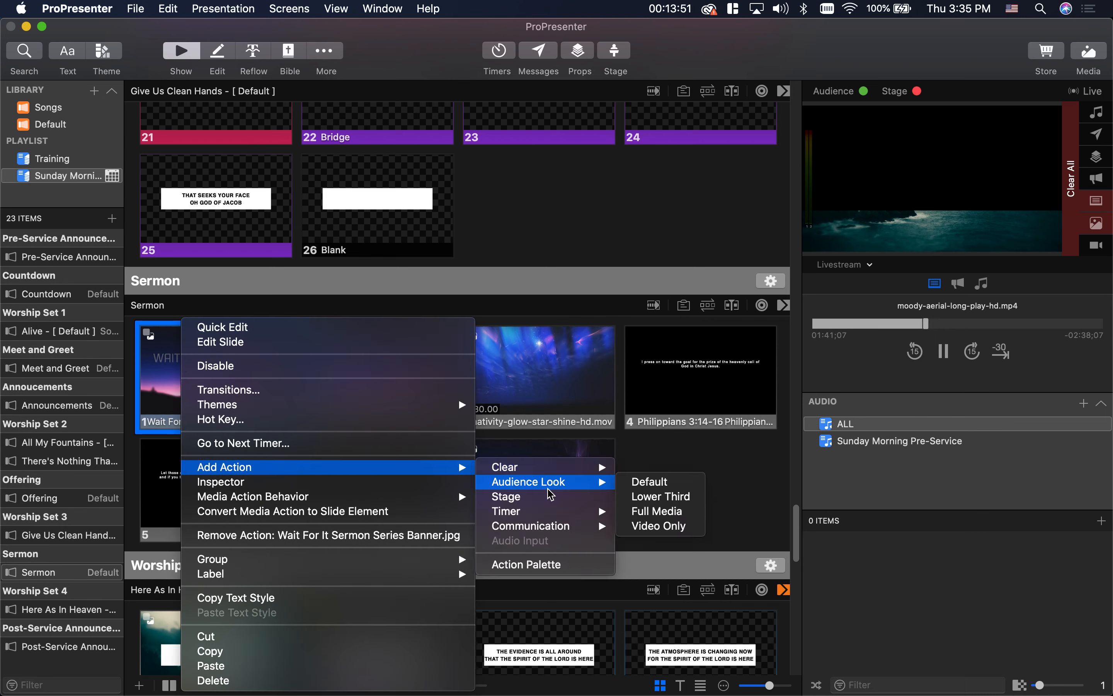
{"action": "left_click", "coordinate": [659, 510]}
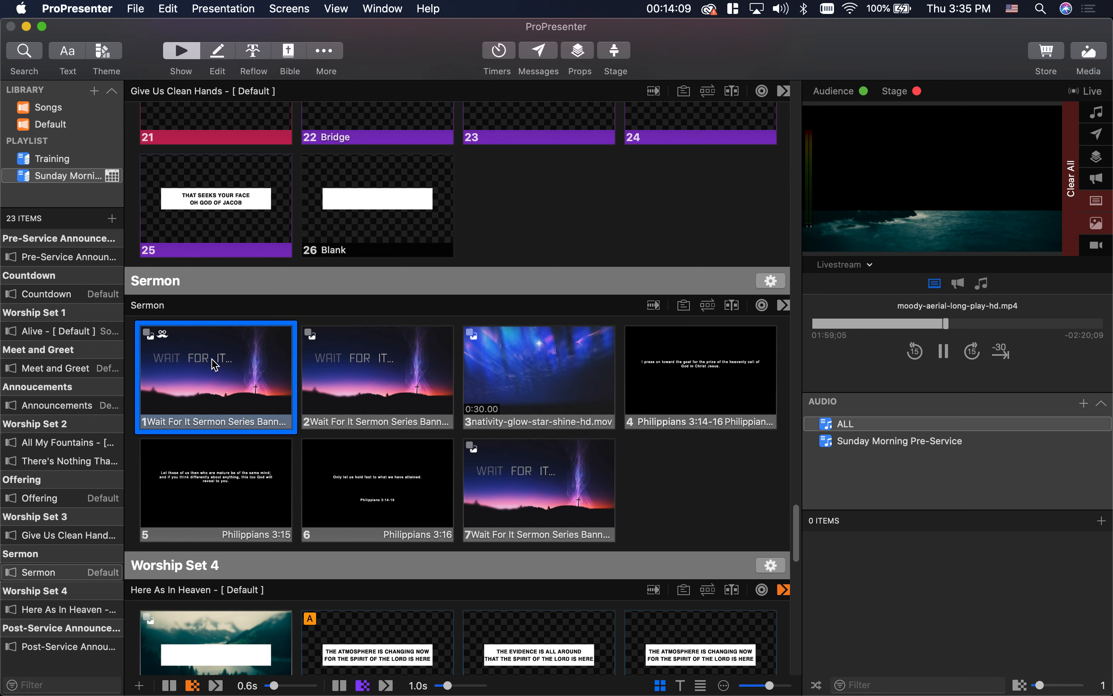
- Trigger the first Sermon slide and compare the output previews of the Left Screen and Livestream
{"action": "left_click", "coordinate": [187, 362]}
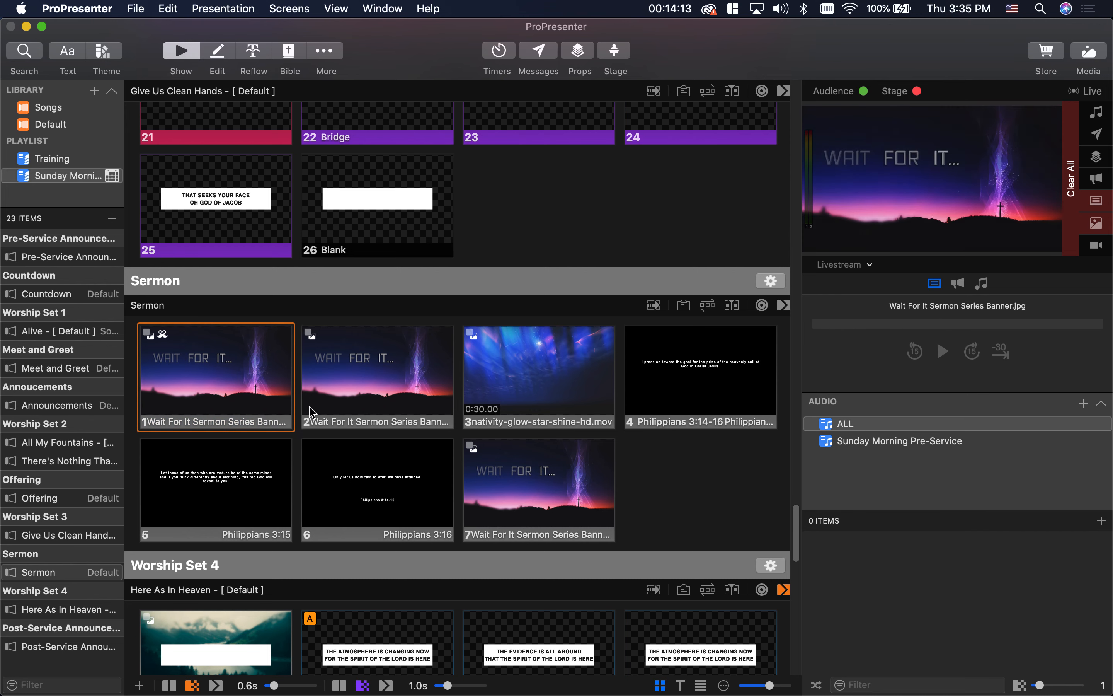
{"action": "left_click", "coordinate": [827, 261]}
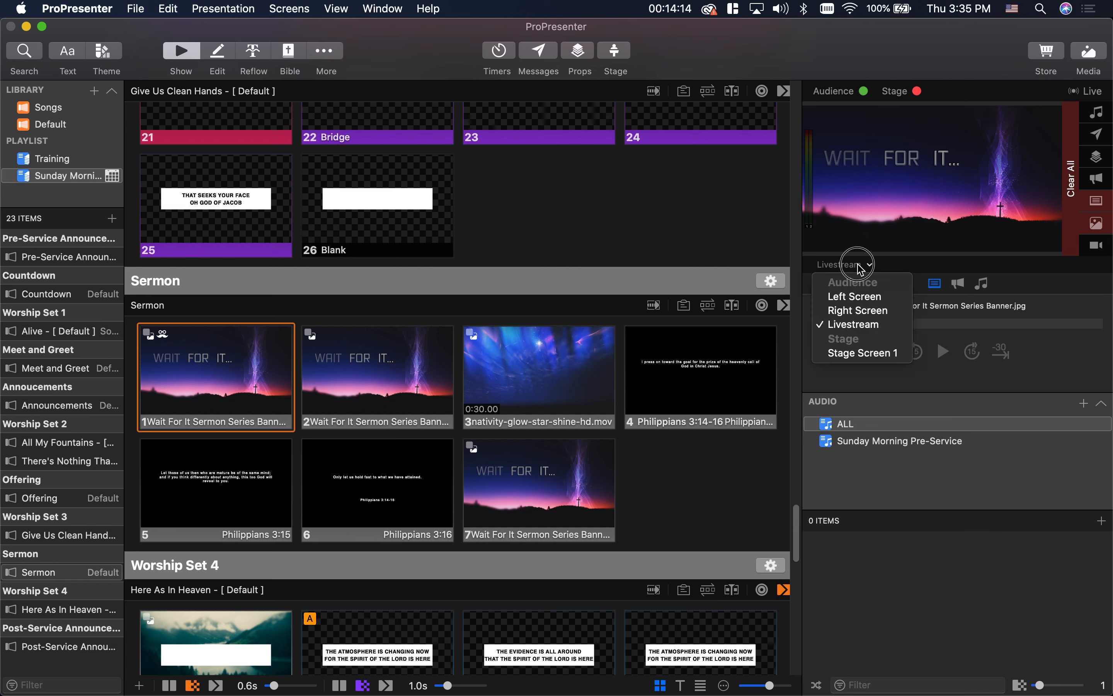
{"action": "left_click", "coordinate": [858, 325]}
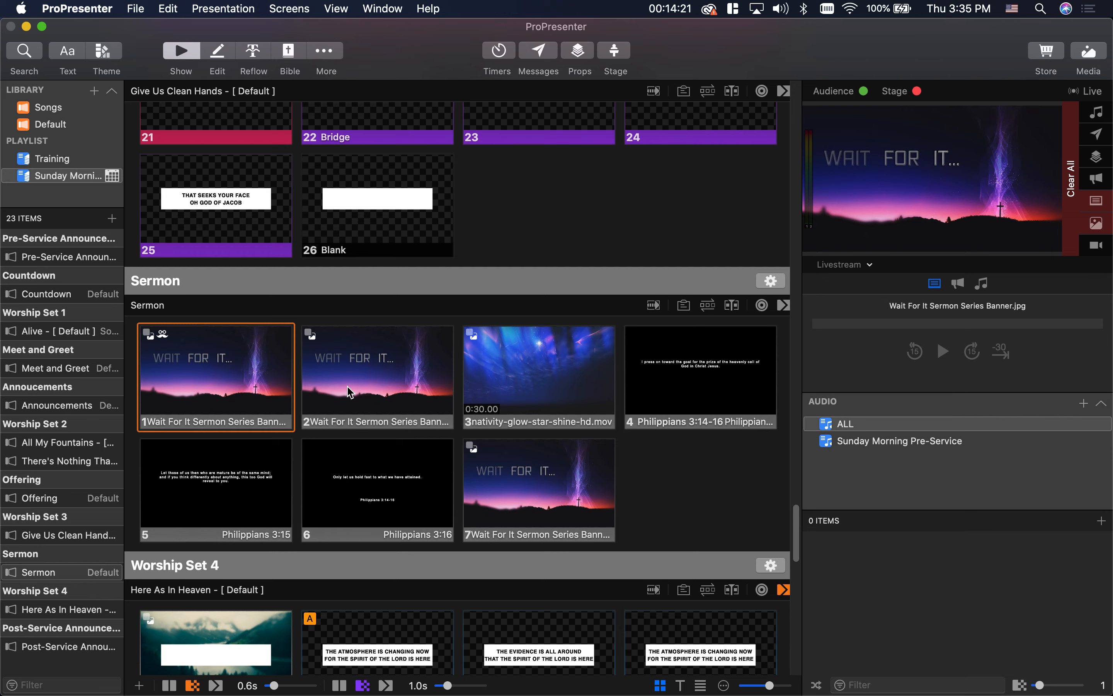
{"action": "left_click", "coordinate": [871, 266]}
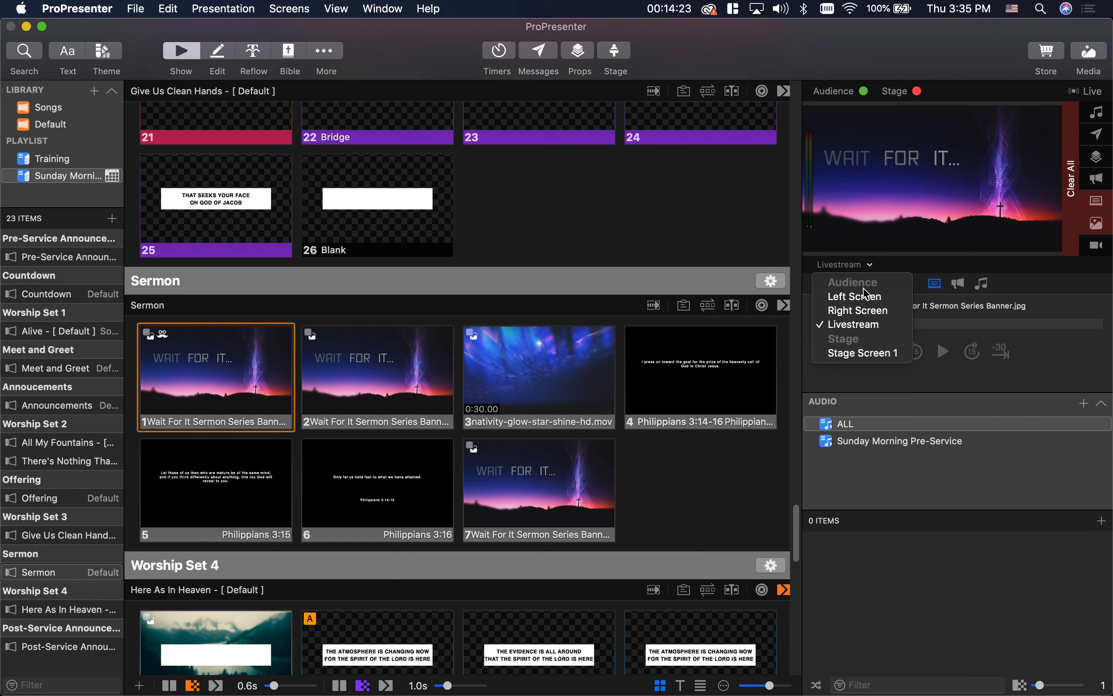
{"action": "left_click", "coordinate": [865, 296]}
{"action": "left_click", "coordinate": [860, 265]}
{"action": "left_click", "coordinate": [856, 324]}
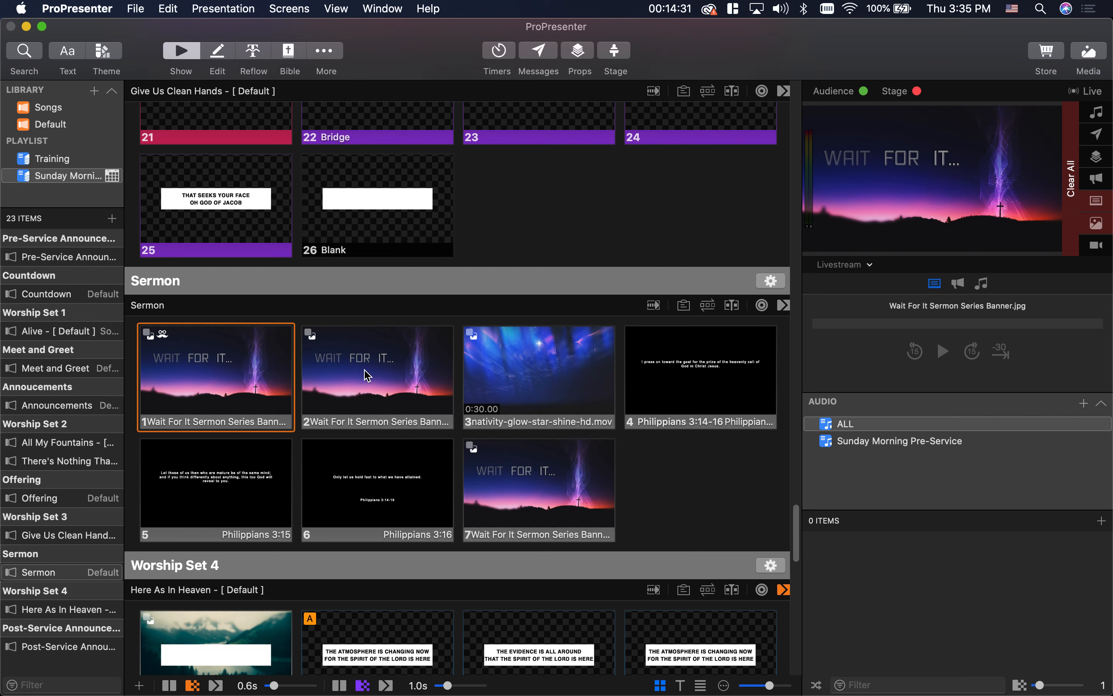
- Add a Video Only Audience Look action to the second Sermon slide, the duplicated Wait For It banner
{"action": "left_click", "coordinate": [348, 355]}
{"action": "right_click", "coordinate": [348, 354]}
{"action": "mouse_move", "coordinate": [428, 474]}
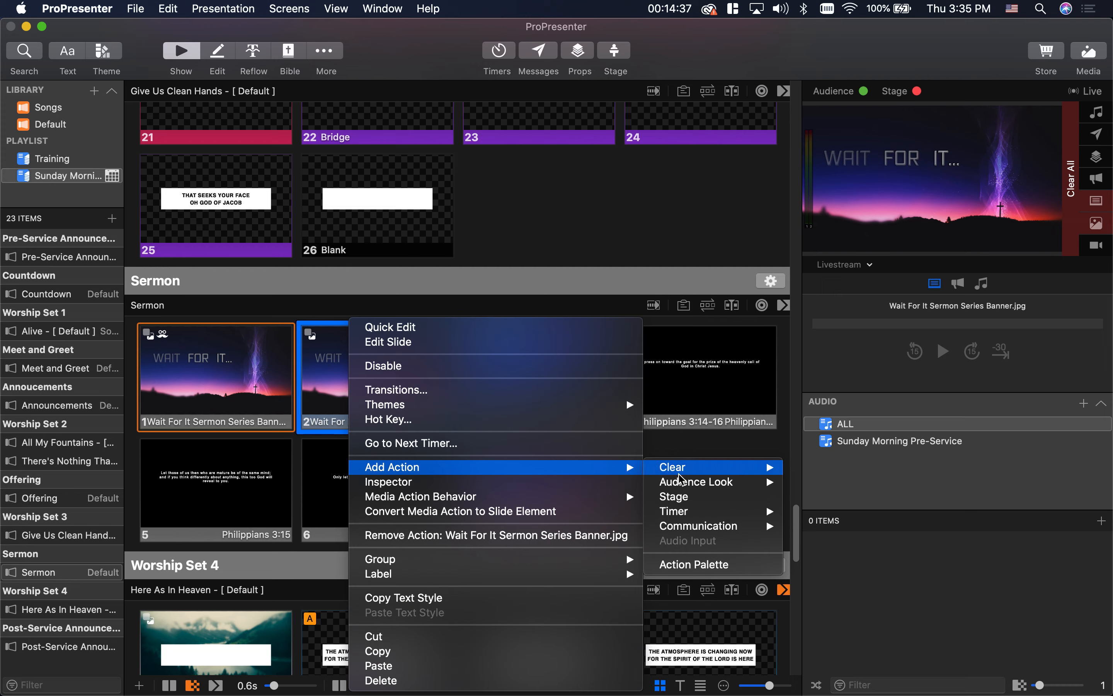
{"action": "mouse_move", "coordinate": [684, 484]}
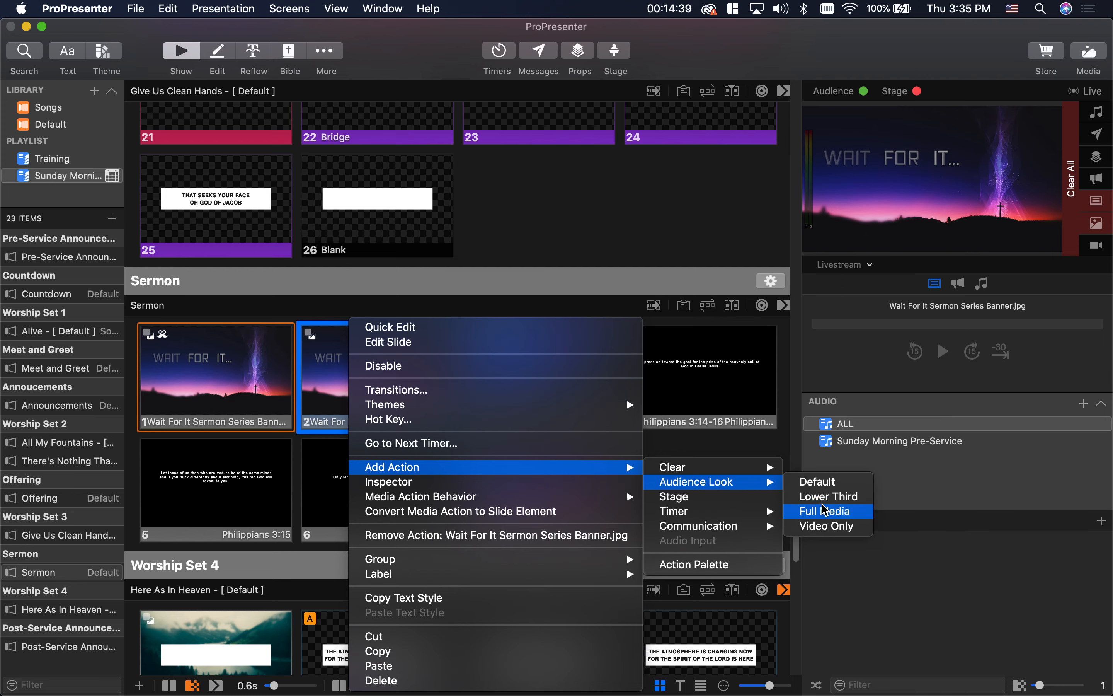
{"action": "left_click", "coordinate": [826, 526]}
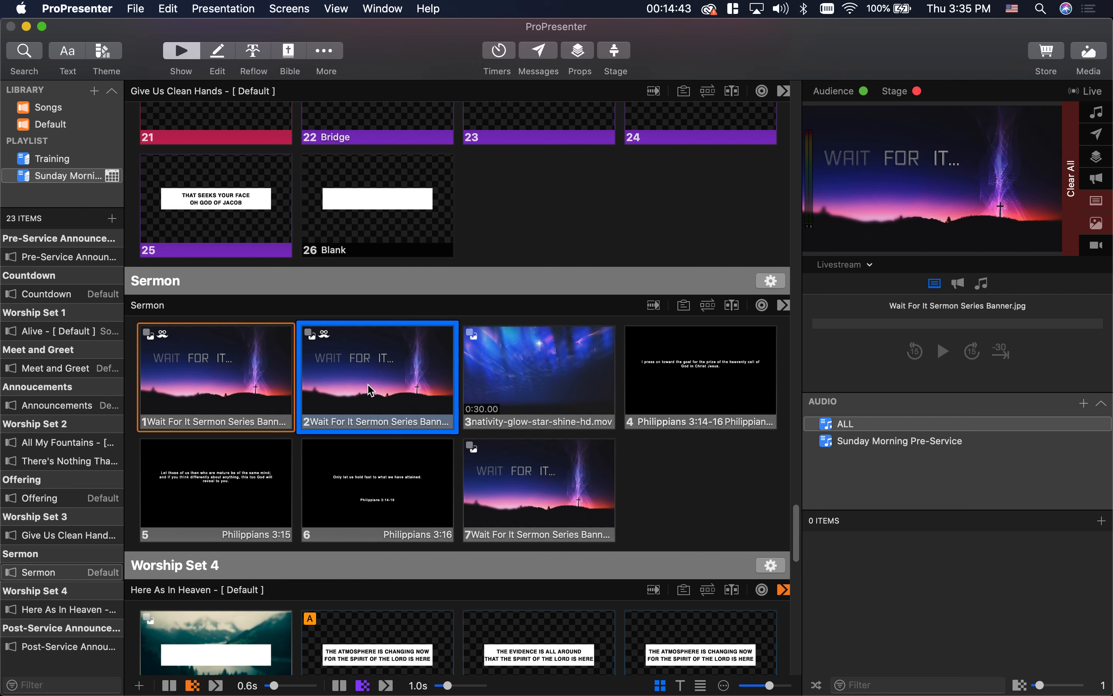
- Add a Prop action using Pastor Chyron from the Action Palette to the second Sermon slide, and trigger that slide
{"action": "right_click", "coordinate": [349, 358]}
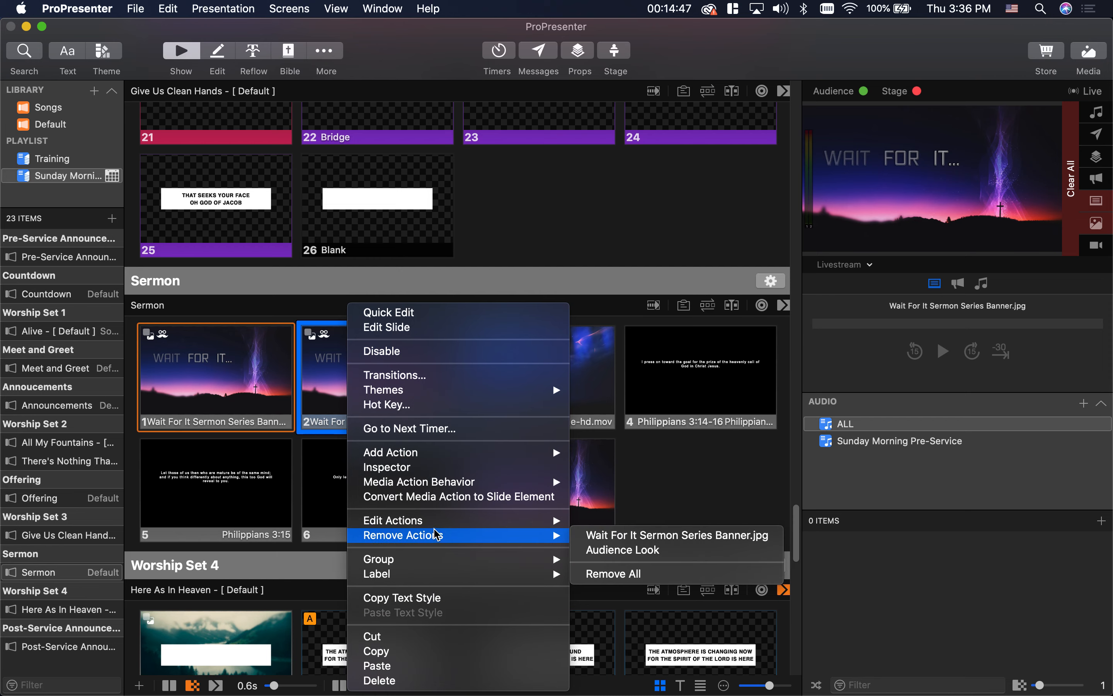
{"action": "mouse_move", "coordinate": [433, 522]}
{"action": "mouse_move", "coordinate": [441, 456]}
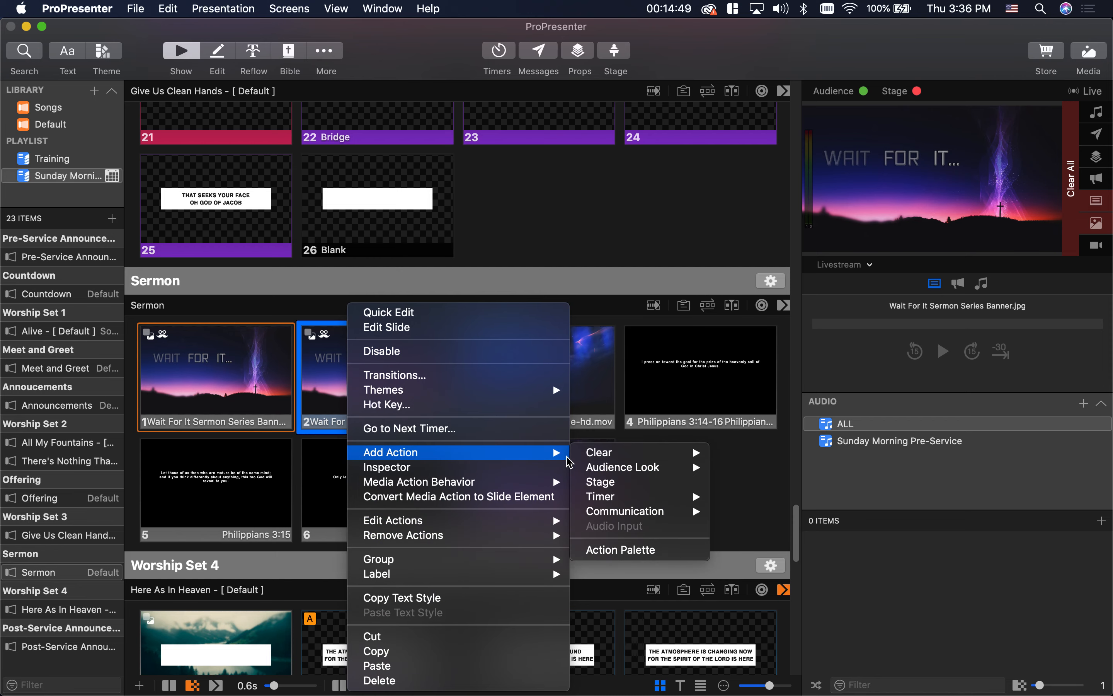
{"action": "left_click", "coordinate": [616, 551]}
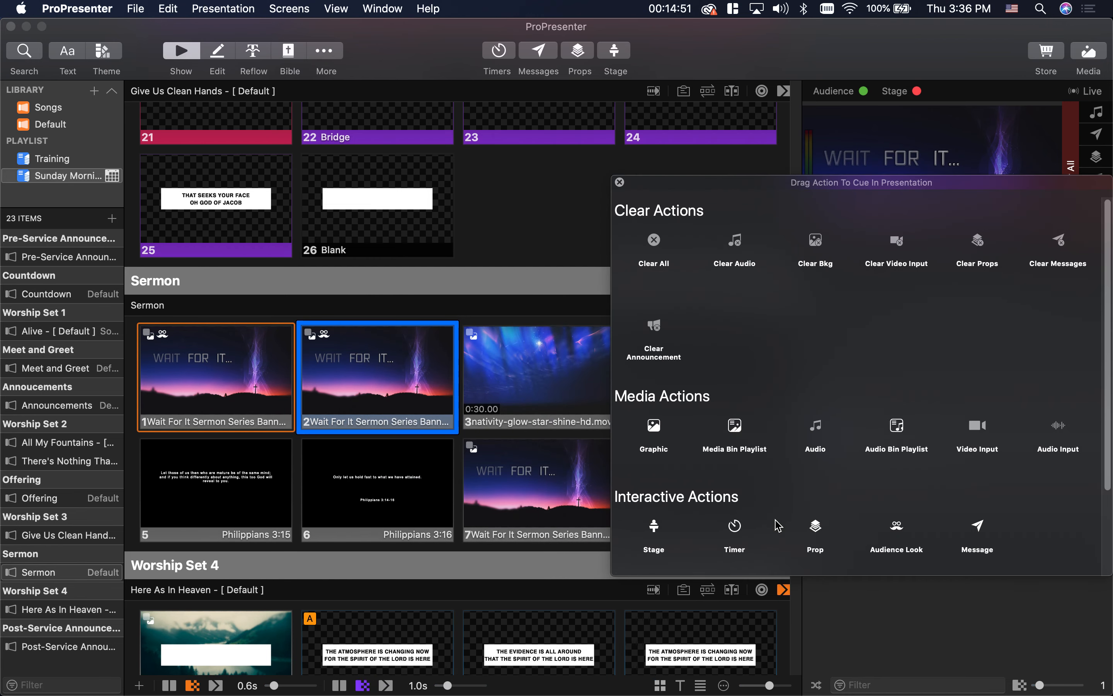
{"action": "left_click_drag", "start_coordinate": [828, 531], "coordinate": [391, 368]}
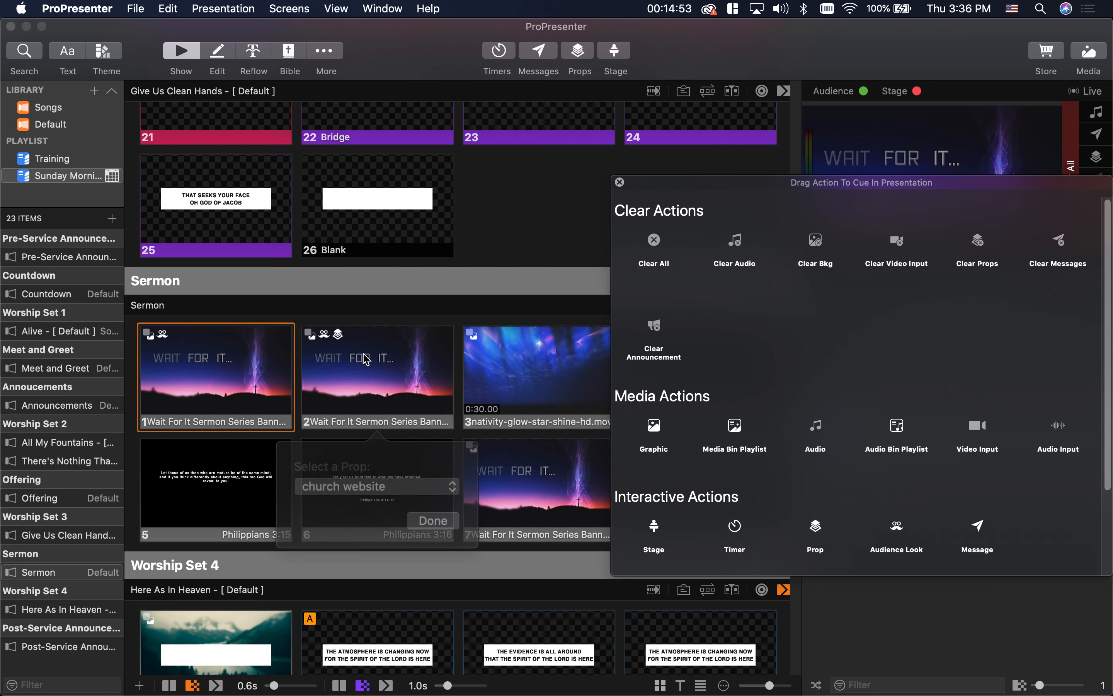
{"action": "left_click", "coordinate": [370, 481]}
{"action": "left_click", "coordinate": [361, 492]}
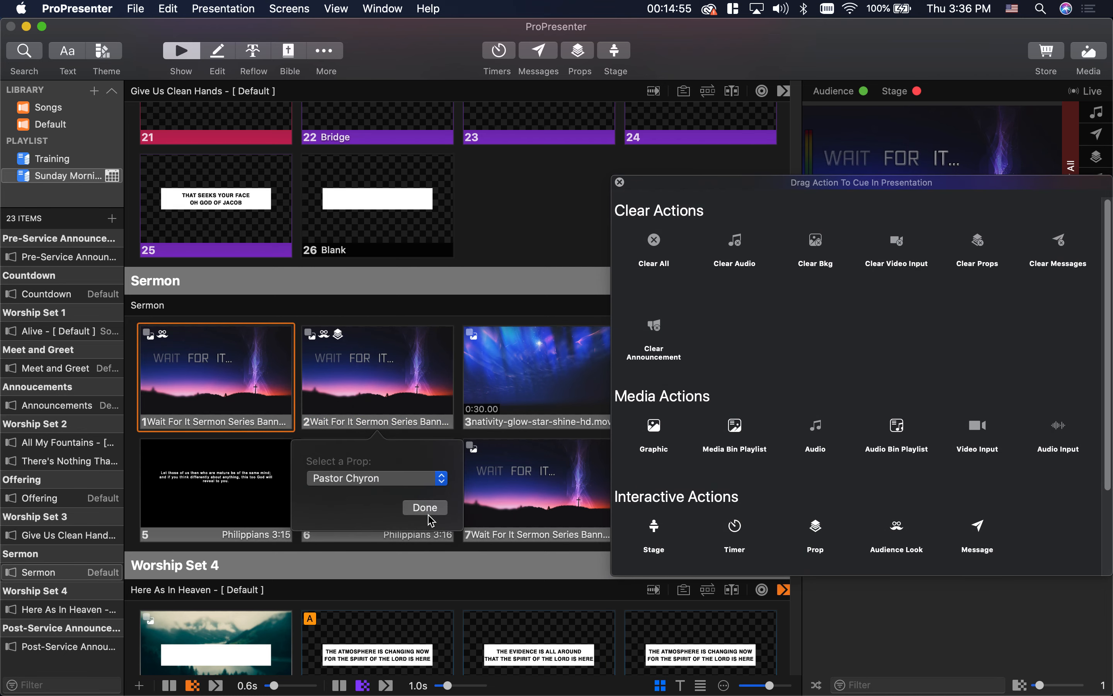
{"action": "left_click", "coordinate": [428, 508]}
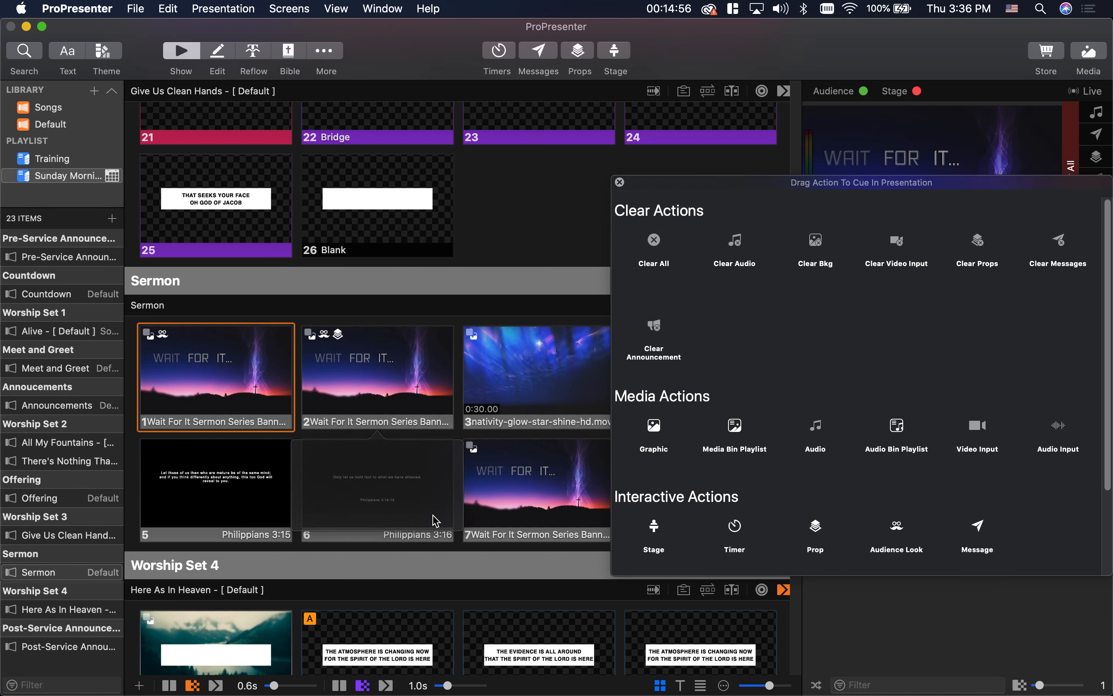
{"action": "left_click", "coordinate": [620, 181]}
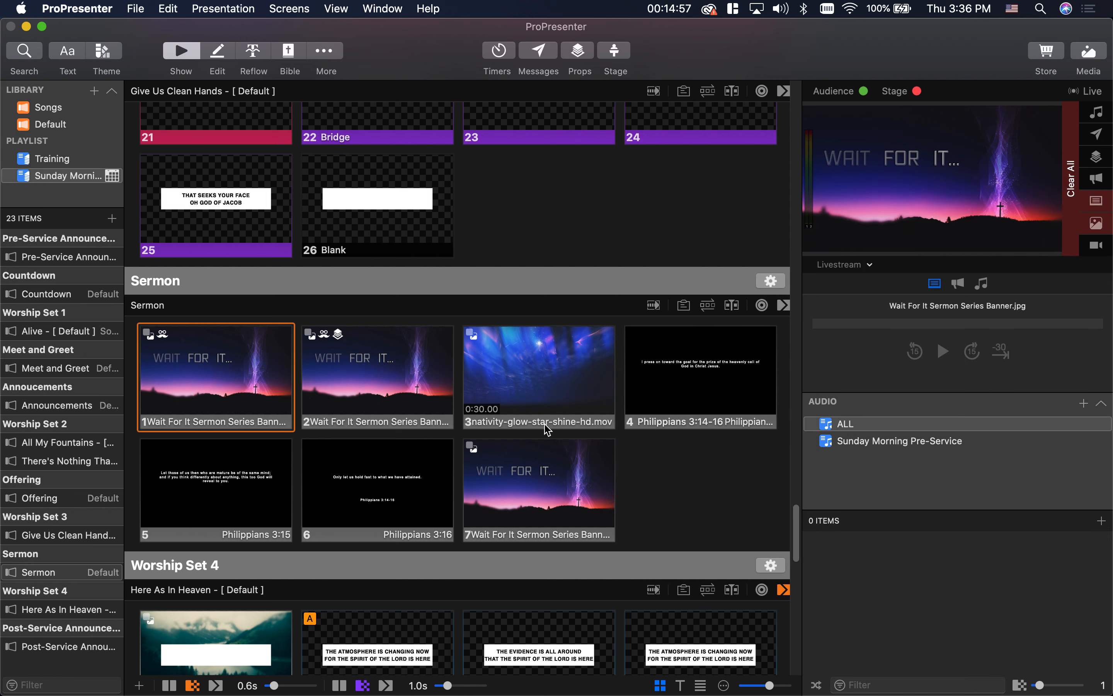
{"action": "left_click", "coordinate": [365, 383]}
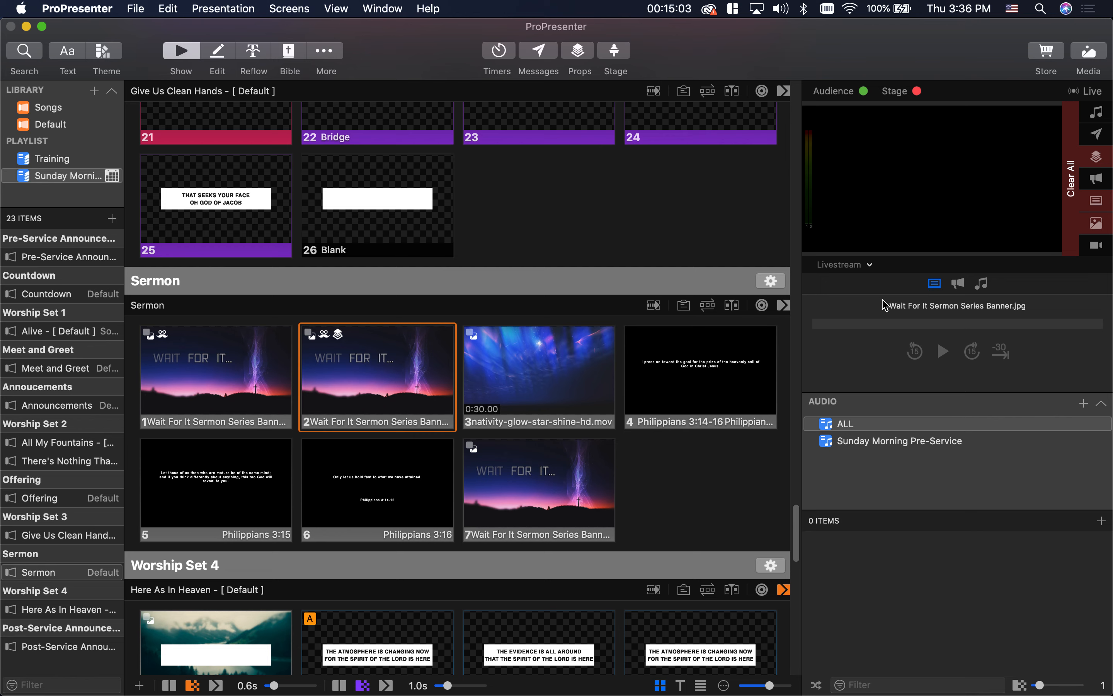
- Create a new look preset named Video w props in the Looks window
{"action": "left_click", "coordinate": [339, 10]}
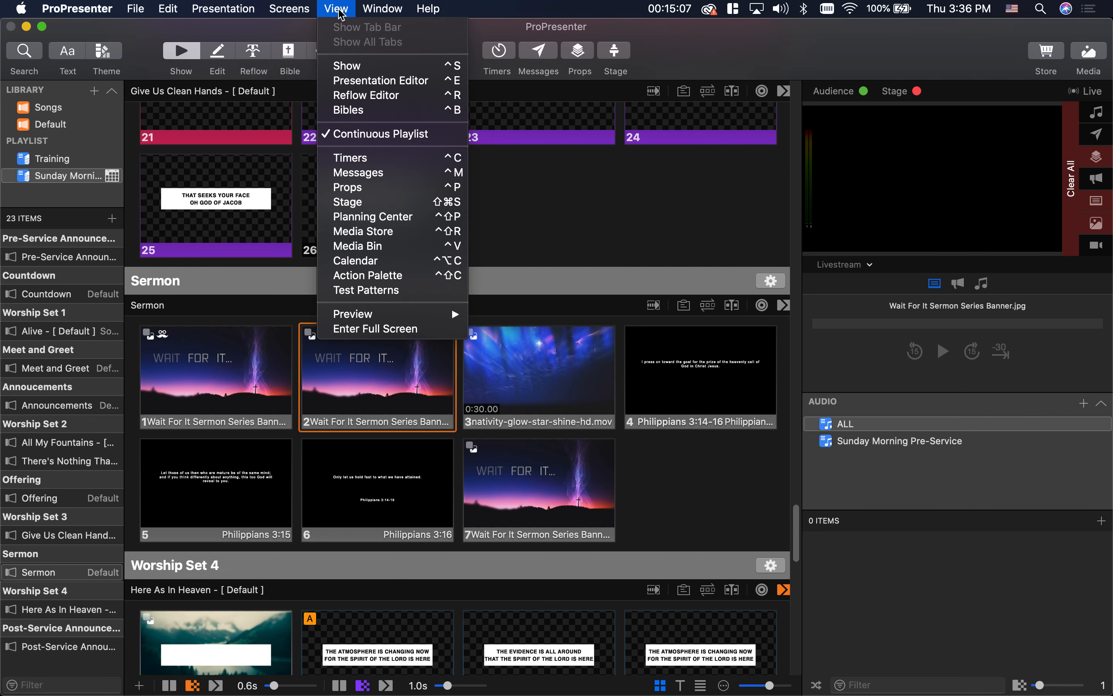
{"action": "mouse_move", "coordinate": [290, 8]}
{"action": "left_click", "coordinate": [310, 72]}
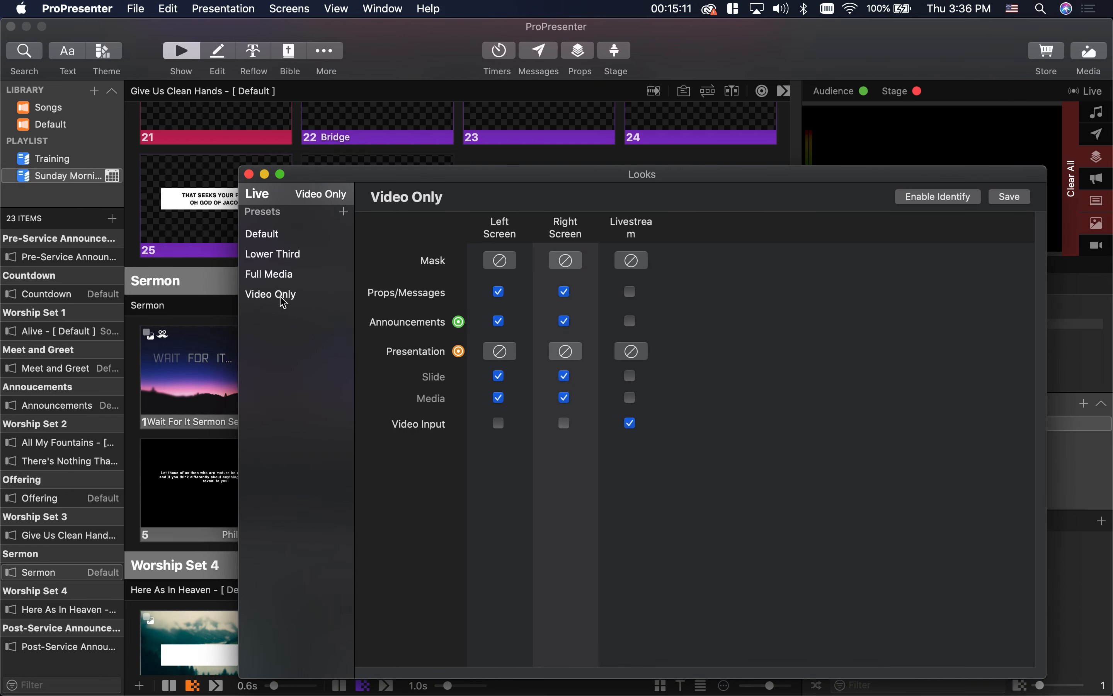
{"action": "left_click", "coordinate": [343, 211]}
{"action": "left_click", "coordinate": [277, 322]}
{"action": "left_click", "coordinate": [278, 319]}
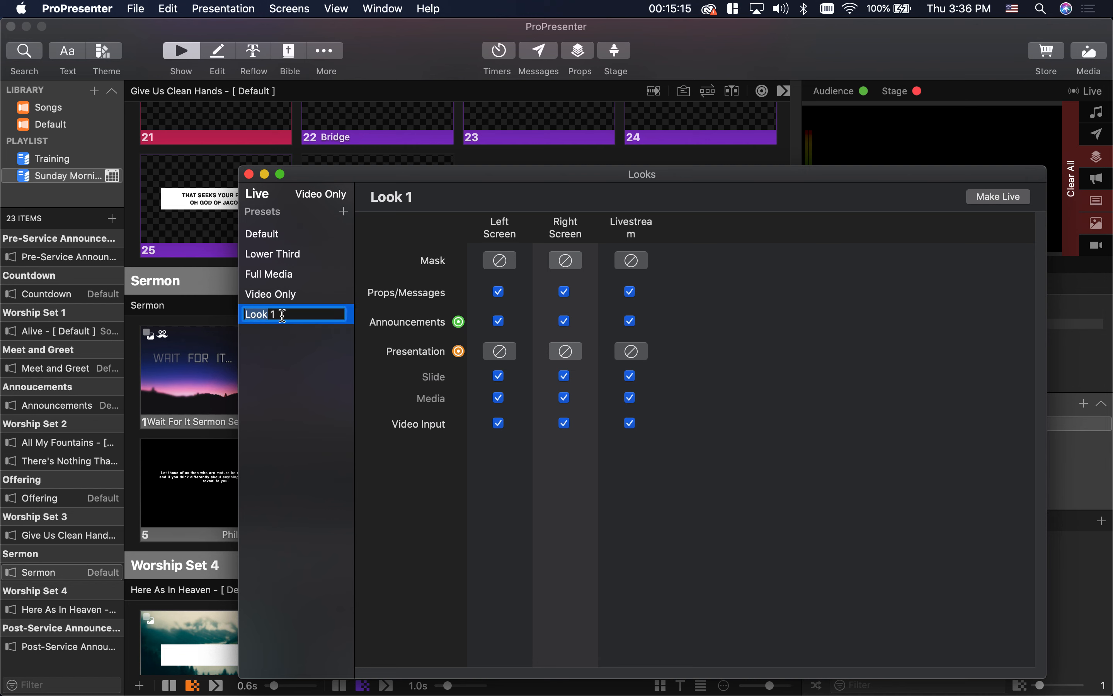
{"action": "type", "text": "Video w props"}
{"action": "key", "text": "Return"}
- In the Video w props look, disable Video Input for the Left and Right screens and disable Media and Slide for Livestream
{"action": "left_click", "coordinate": [565, 423]}
{"action": "left_click", "coordinate": [498, 423]}
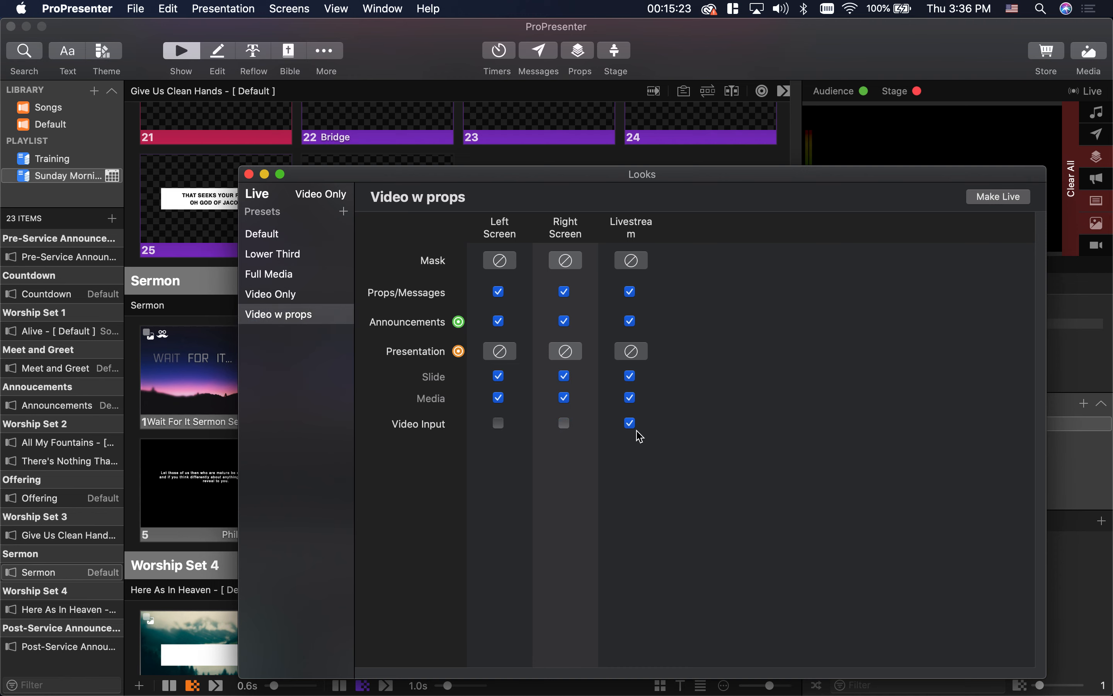
{"action": "left_click", "coordinate": [630, 398]}
{"action": "left_click", "coordinate": [629, 375]}
{"action": "left_click", "coordinate": [249, 174]}
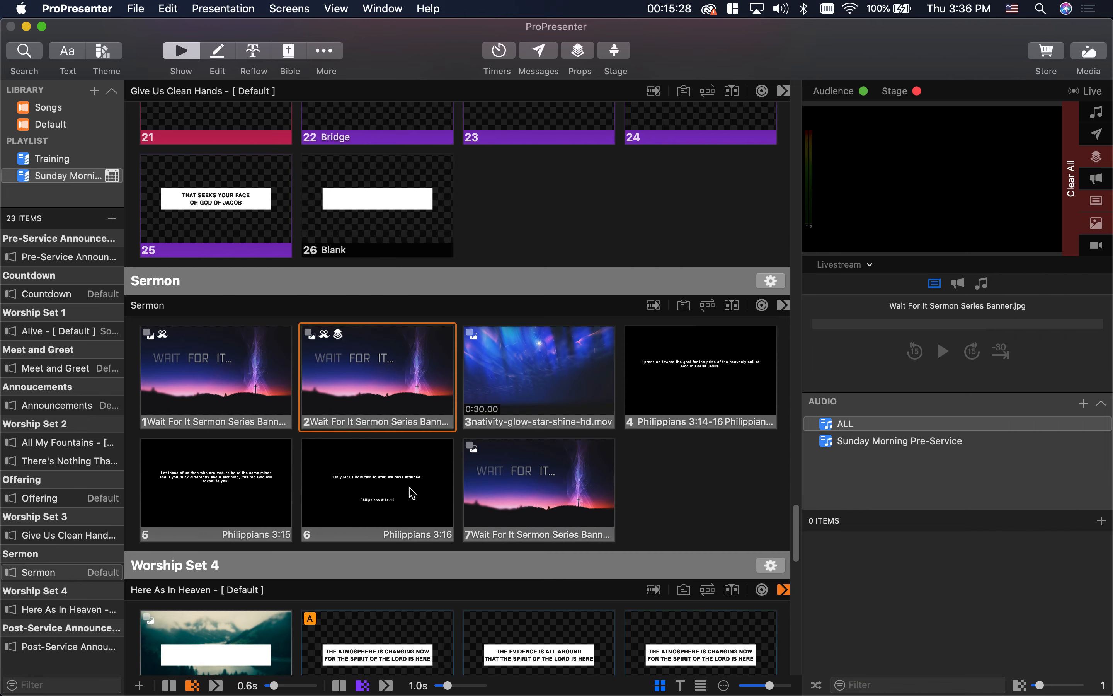
- Change the second Sermon slide's Audience Look action to Video w props, and trigger the first and second slides to test it
{"action": "right_click", "coordinate": [346, 359]}
{"action": "mouse_move", "coordinate": [414, 520]}
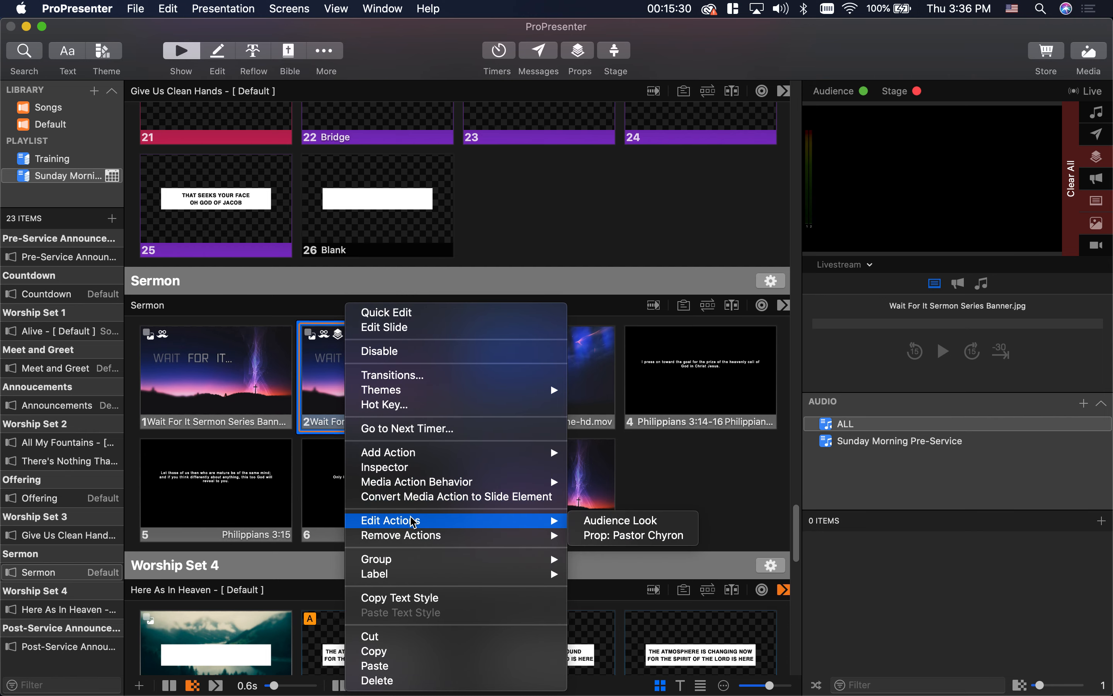
{"action": "left_click", "coordinate": [613, 529]}
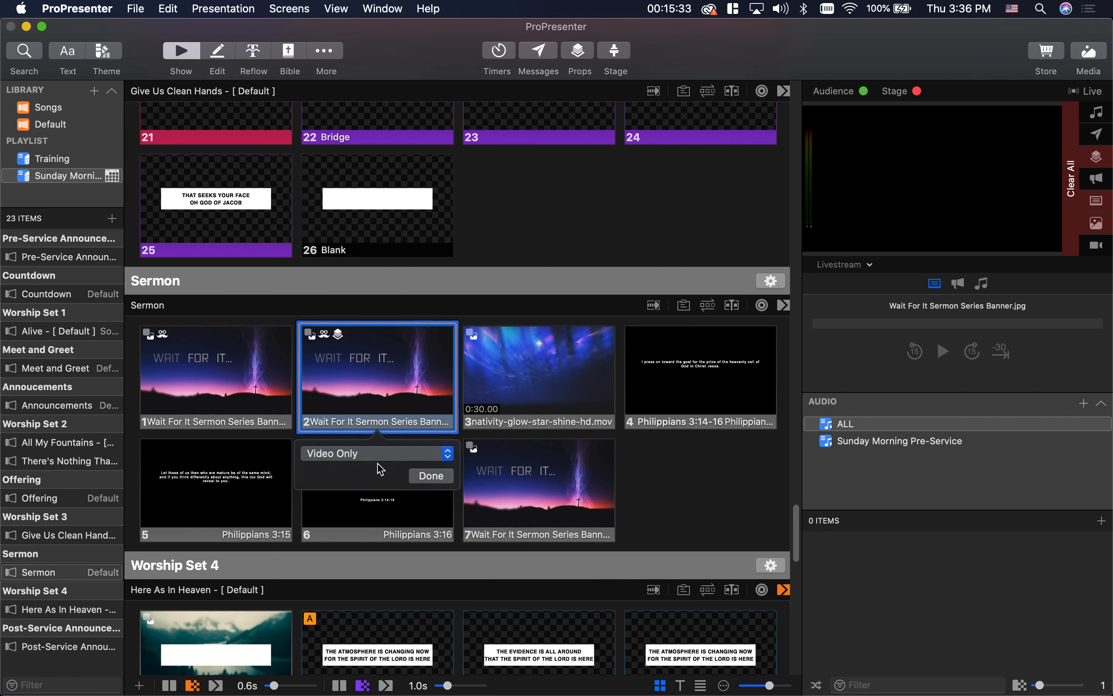
{"action": "left_click", "coordinate": [376, 453]}
{"action": "left_click", "coordinate": [375, 464]}
{"action": "left_click", "coordinate": [441, 476]}
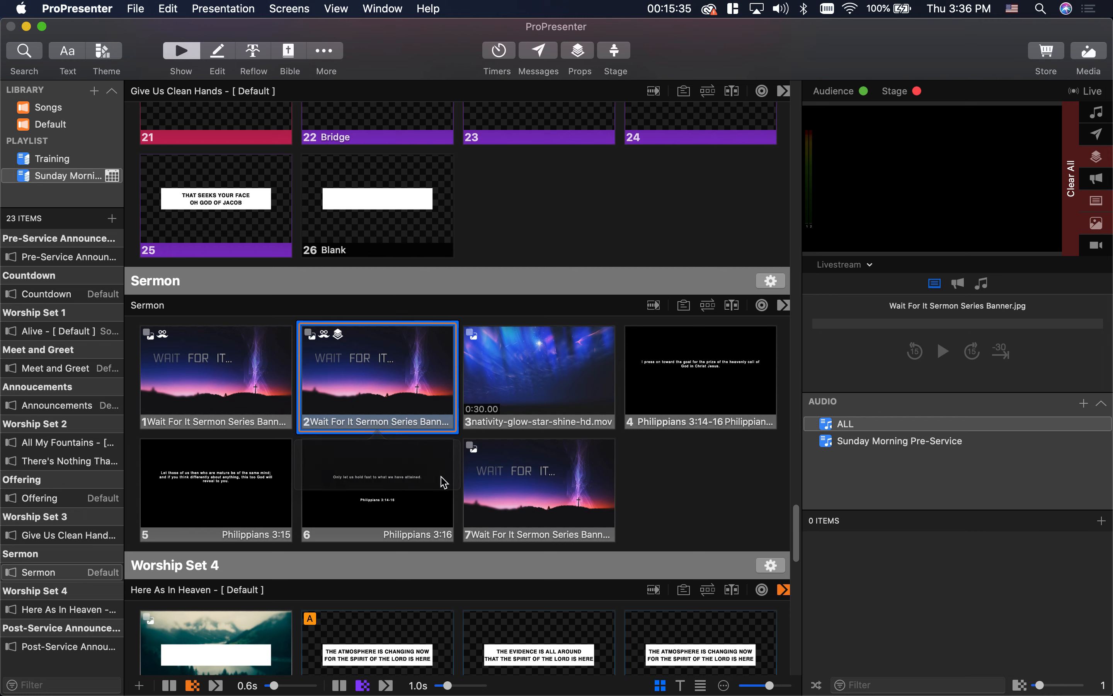
{"action": "left_click", "coordinate": [244, 385]}
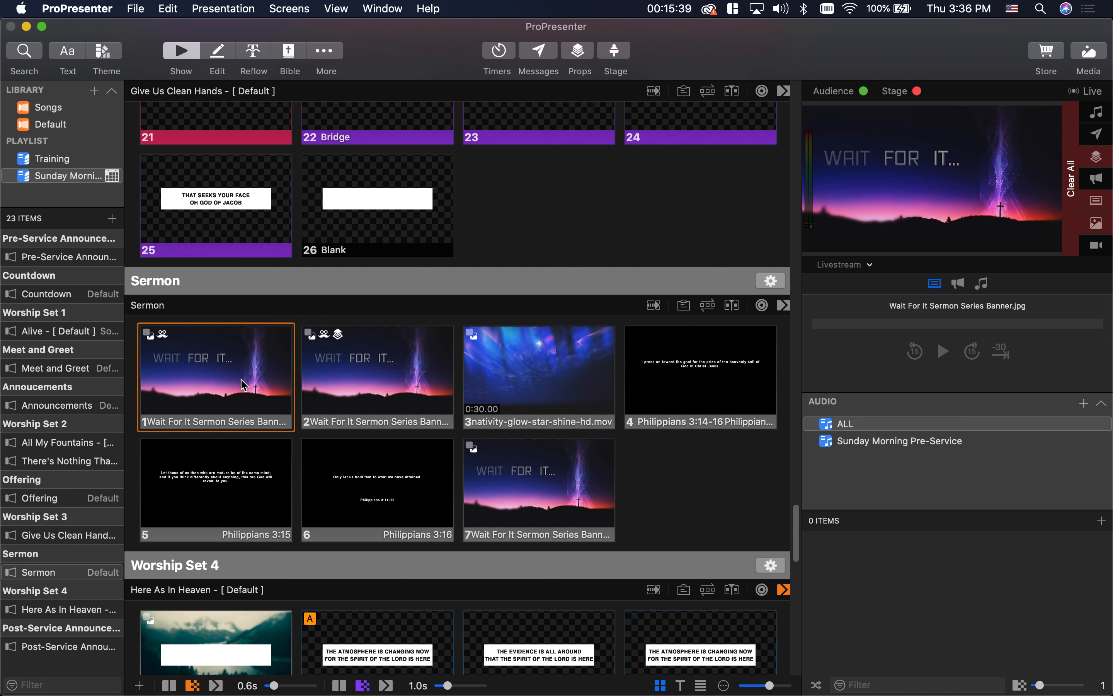
{"action": "left_click", "coordinate": [344, 386]}
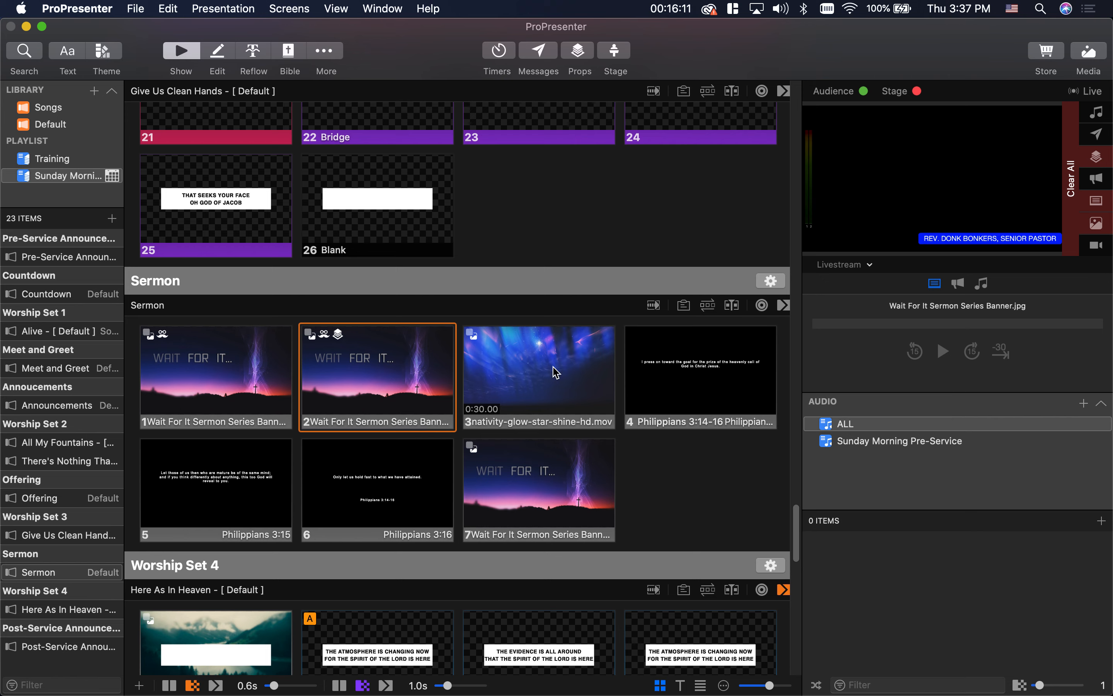
- Add a Full Media Audience Look action to the third Sermon slide, nativity-glow-star-shine-hd.mov
{"action": "right_click", "coordinate": [504, 372]}
{"action": "mouse_move", "coordinate": [764, 467]}
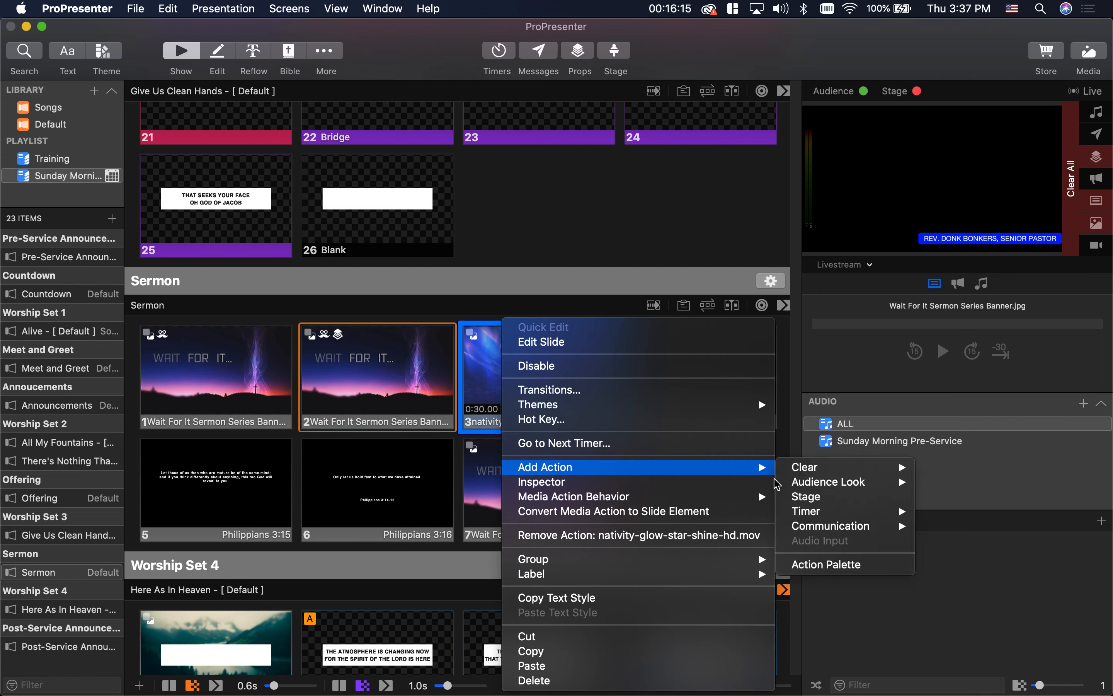
{"action": "mouse_move", "coordinate": [810, 482]}
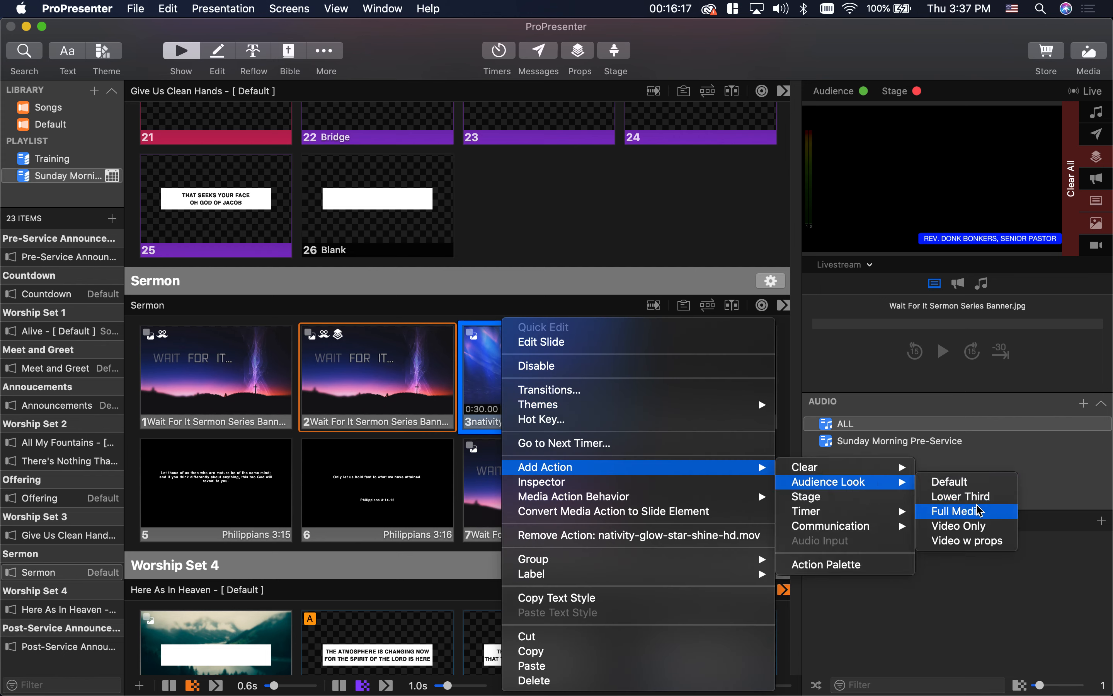
{"action": "left_click", "coordinate": [980, 512]}
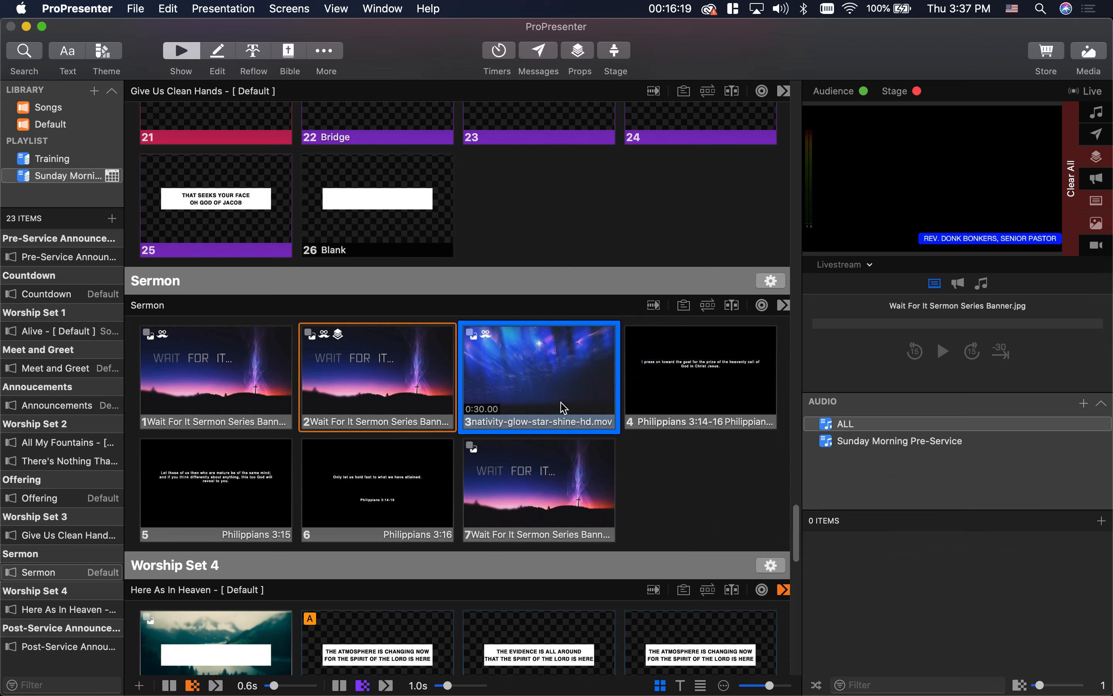
- Trigger Sermon slides 3 through 6 in order to check the background video and Philippians verses on the Livestream preview
{"action": "left_click", "coordinate": [557, 370]}
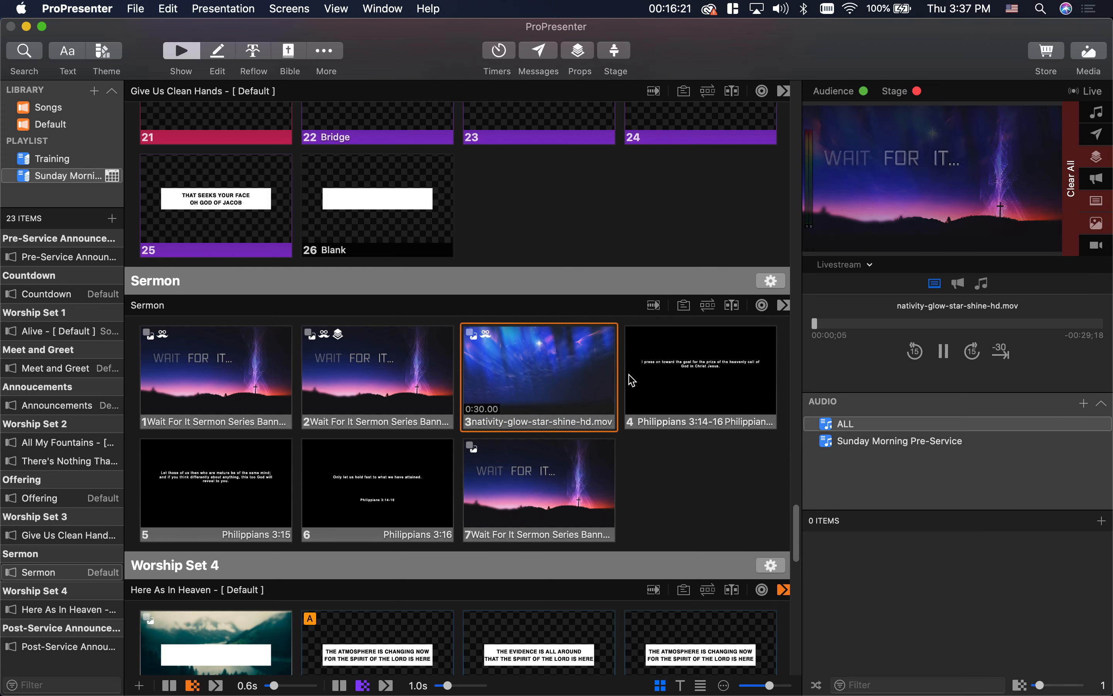
{"action": "left_click", "coordinate": [695, 375]}
{"action": "key", "text": "Right"}
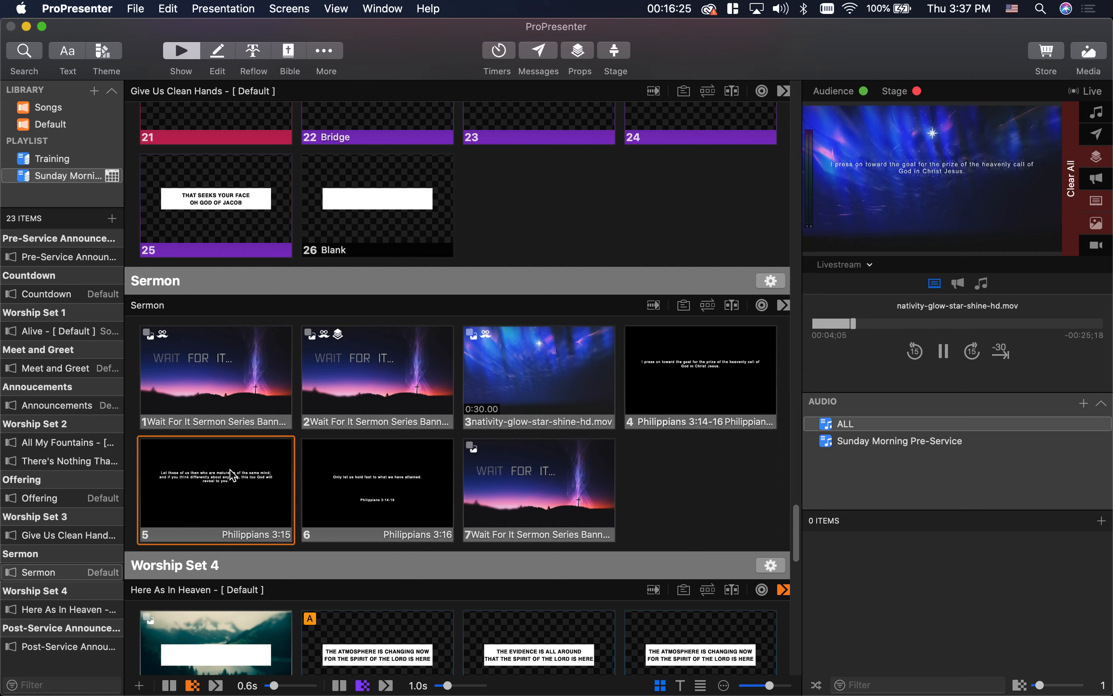
{"action": "left_click", "coordinate": [324, 475]}
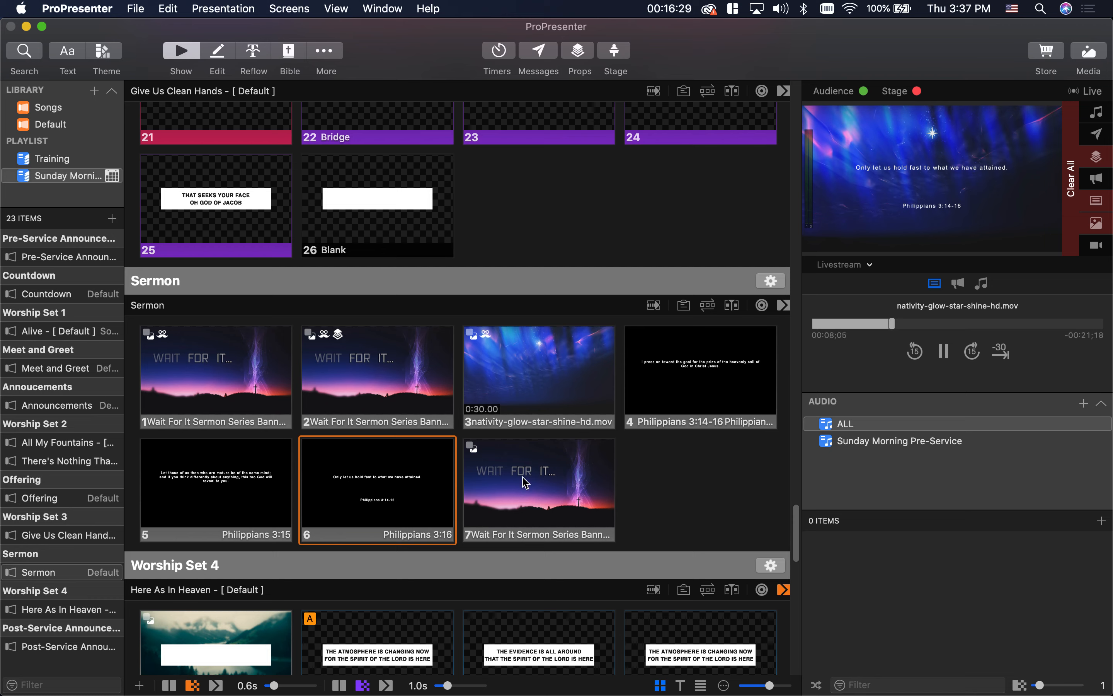
- Add a Video Only Audience Look action to the seventh Sermon slide, Wait For It Sermon Series Banner
{"action": "right_click", "coordinate": [501, 467]}
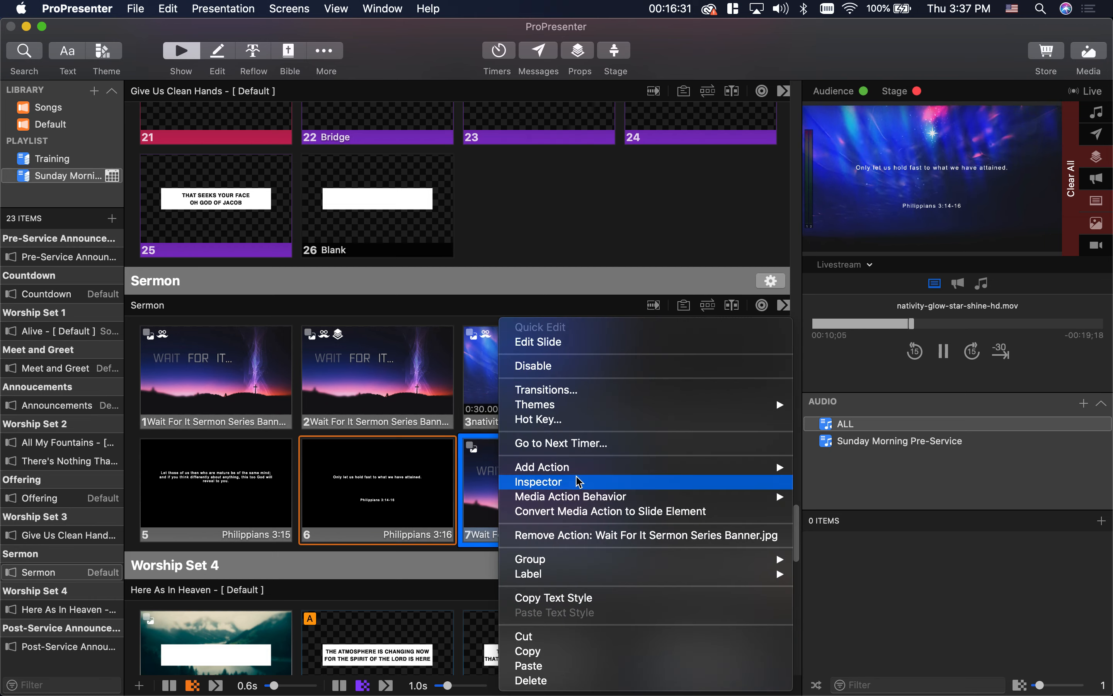
{"action": "mouse_move", "coordinate": [575, 474]}
{"action": "mouse_move", "coordinate": [856, 481]}
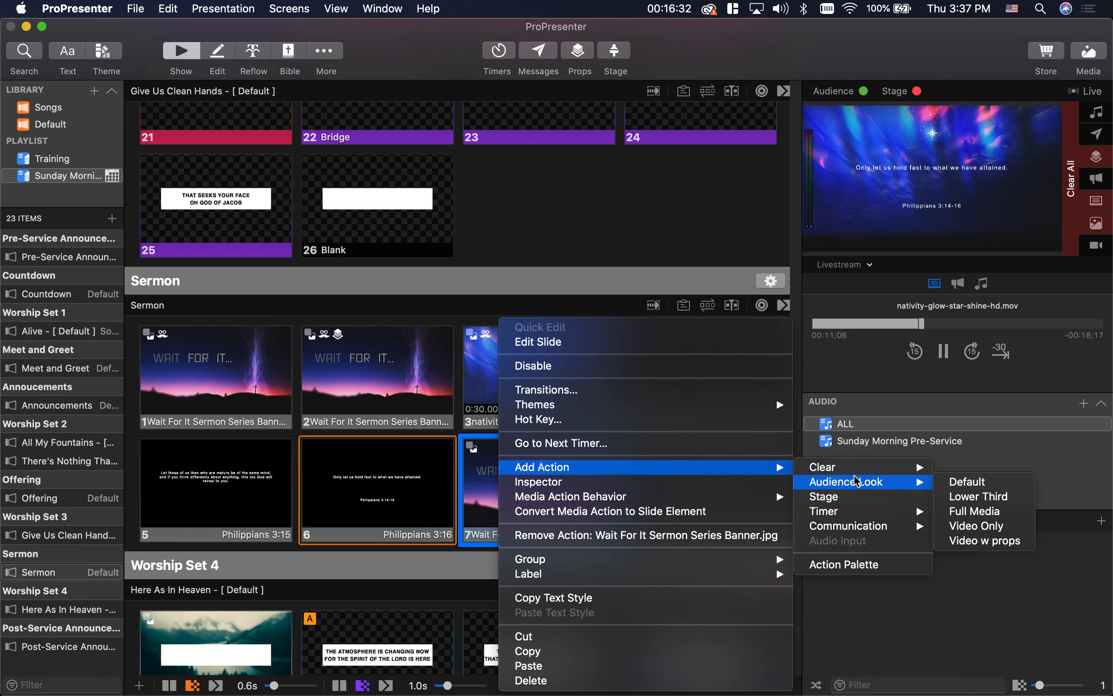
{"action": "left_click", "coordinate": [976, 526]}
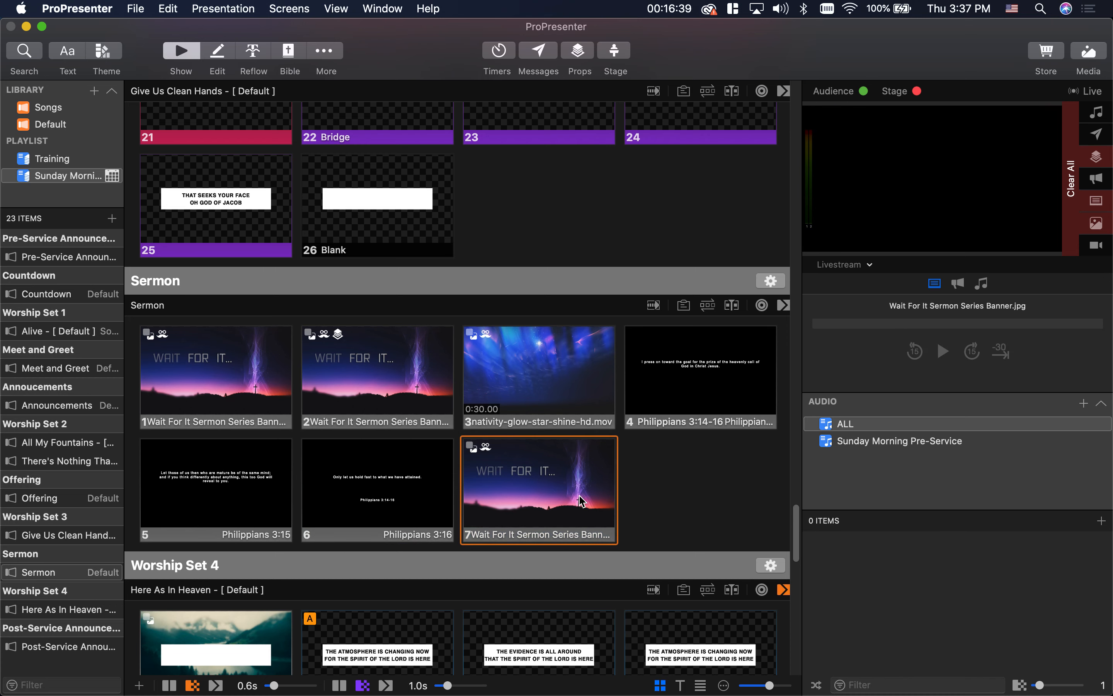
- Duplicate the seventh Sermon slide by copying it and pasting the copy directly after it
{"action": "key", "text": "super+c"}
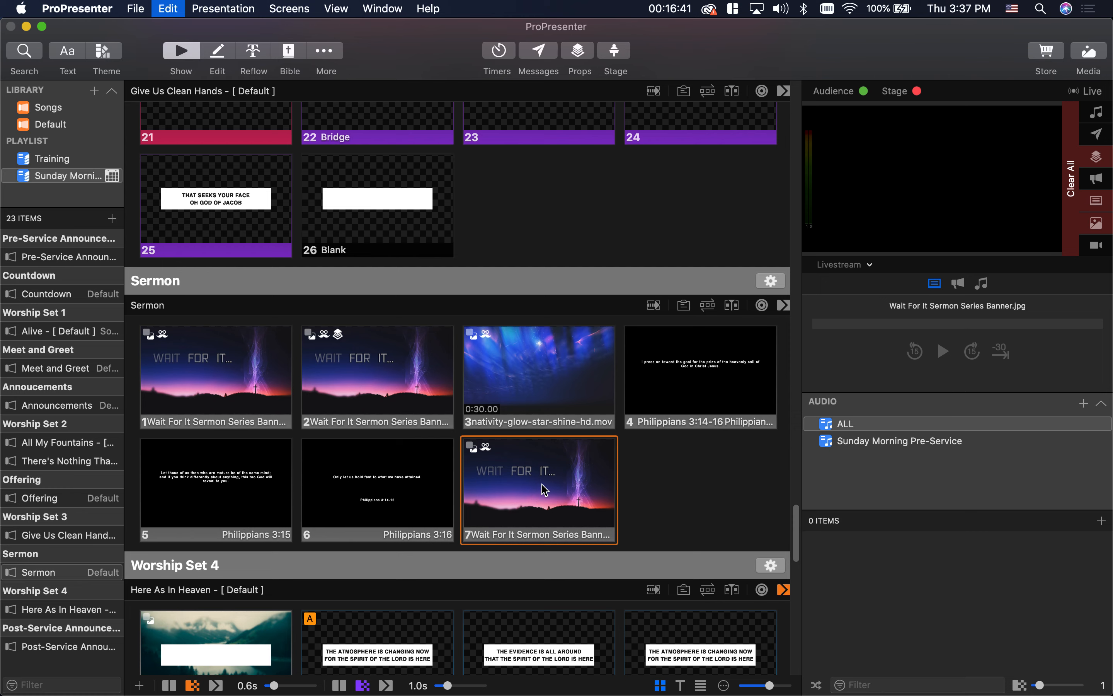
{"action": "left_click", "coordinate": [569, 489]}
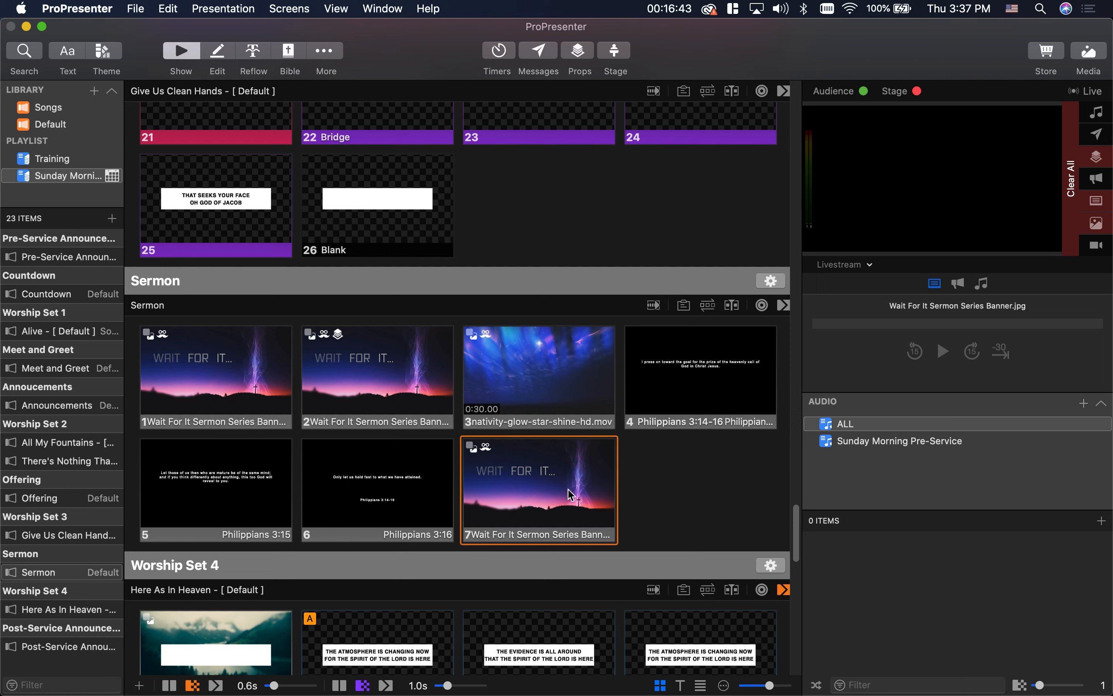
{"action": "right_click", "coordinate": [561, 471]}
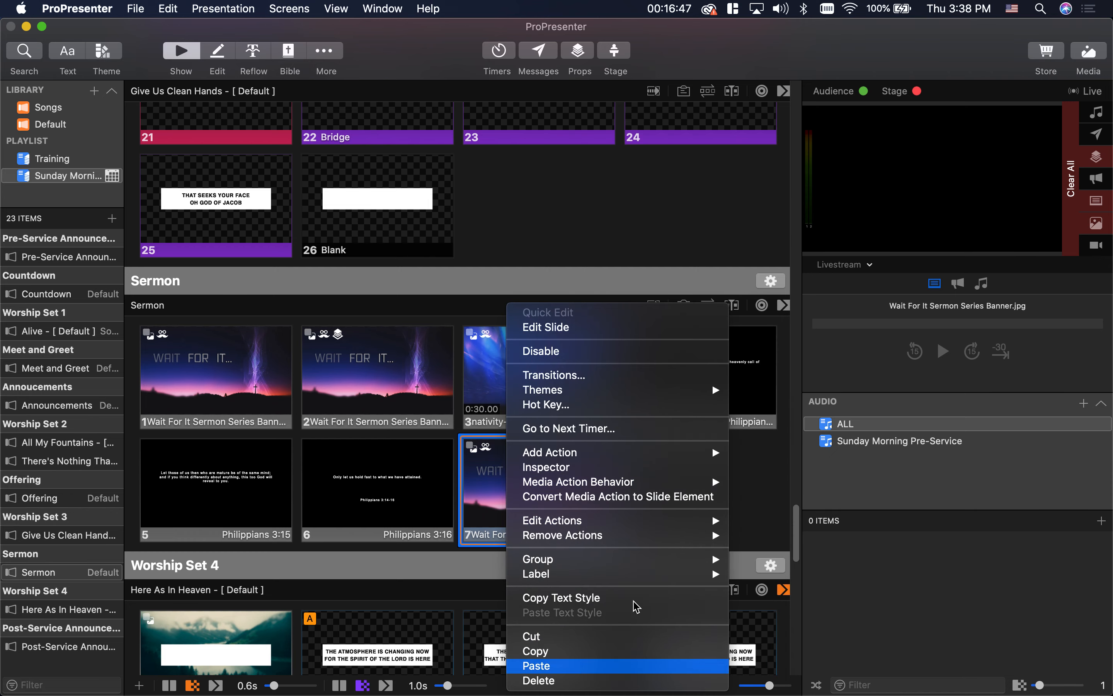
{"action": "left_click", "coordinate": [581, 666]}
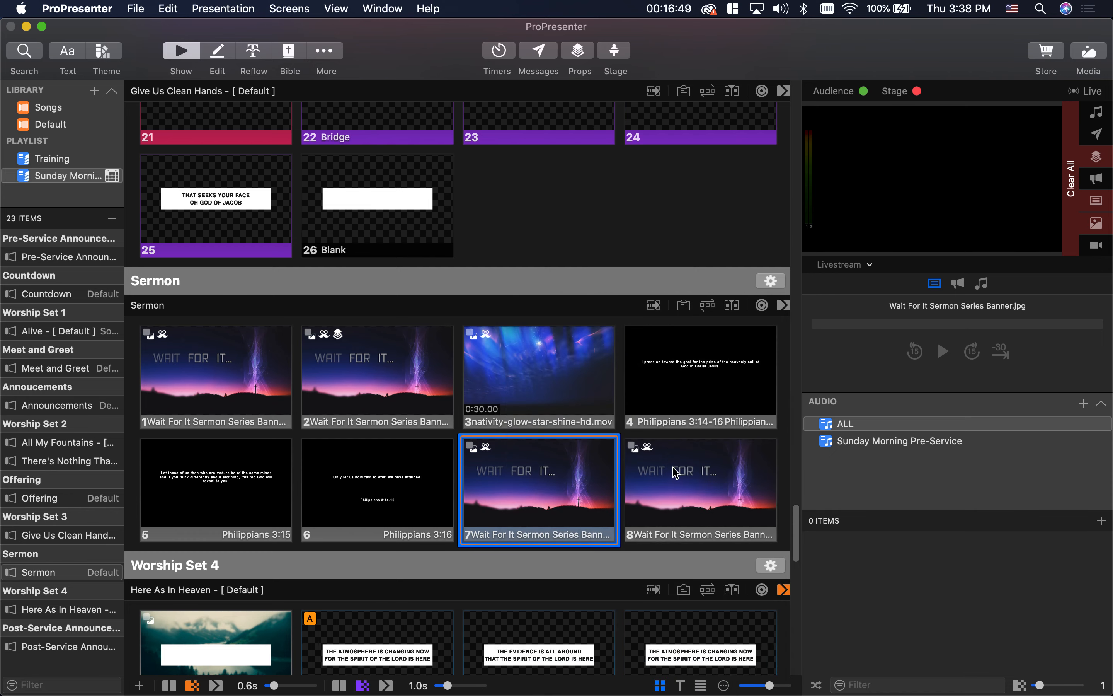
- Change the Audience Look action on the eighth Sermon slide to Full Media
{"action": "right_click", "coordinate": [674, 472]}
{"action": "mouse_move", "coordinate": [888, 521]}
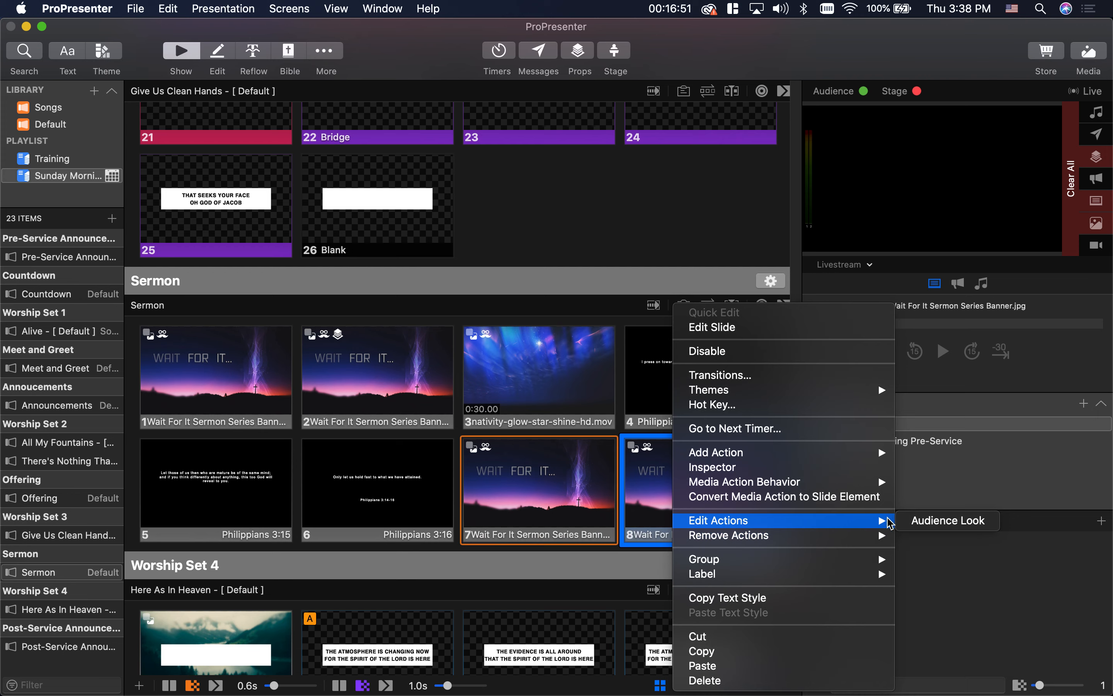
{"action": "left_click", "coordinate": [916, 526]}
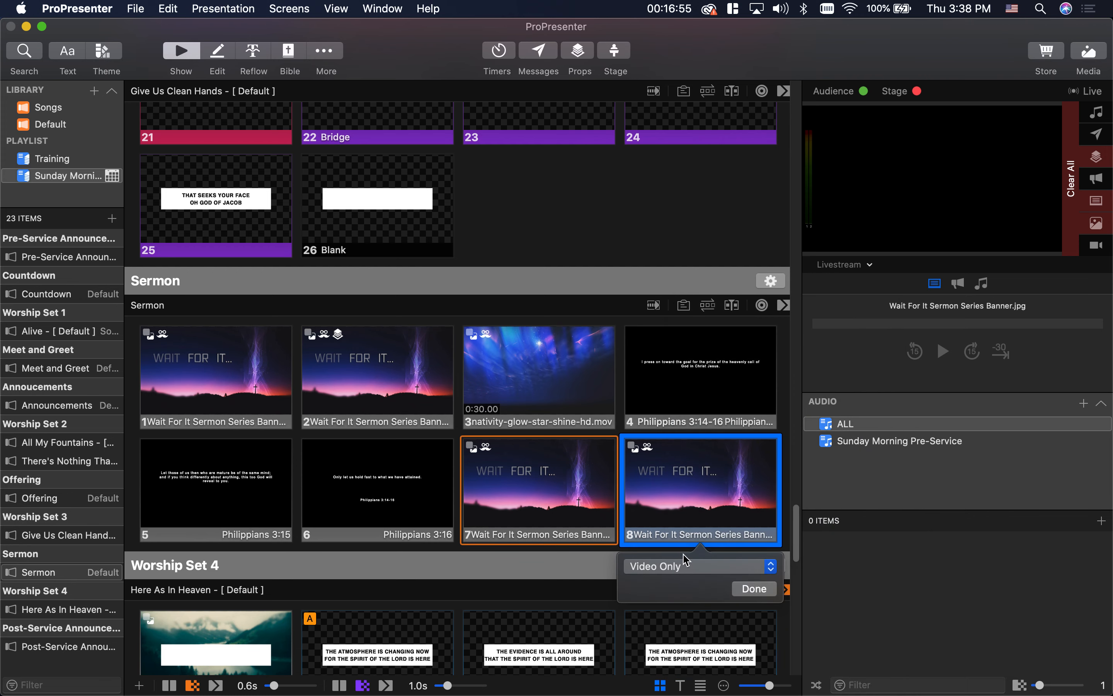
{"action": "left_click", "coordinate": [687, 567]}
{"action": "left_click", "coordinate": [681, 558]}
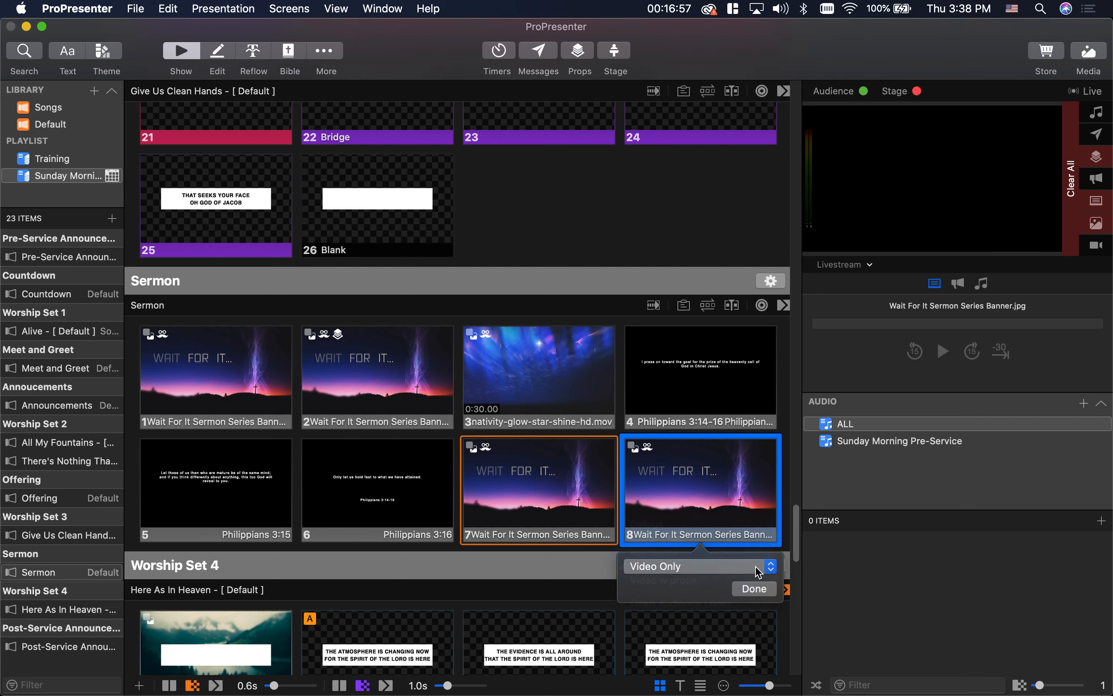
{"action": "left_click", "coordinate": [756, 587]}
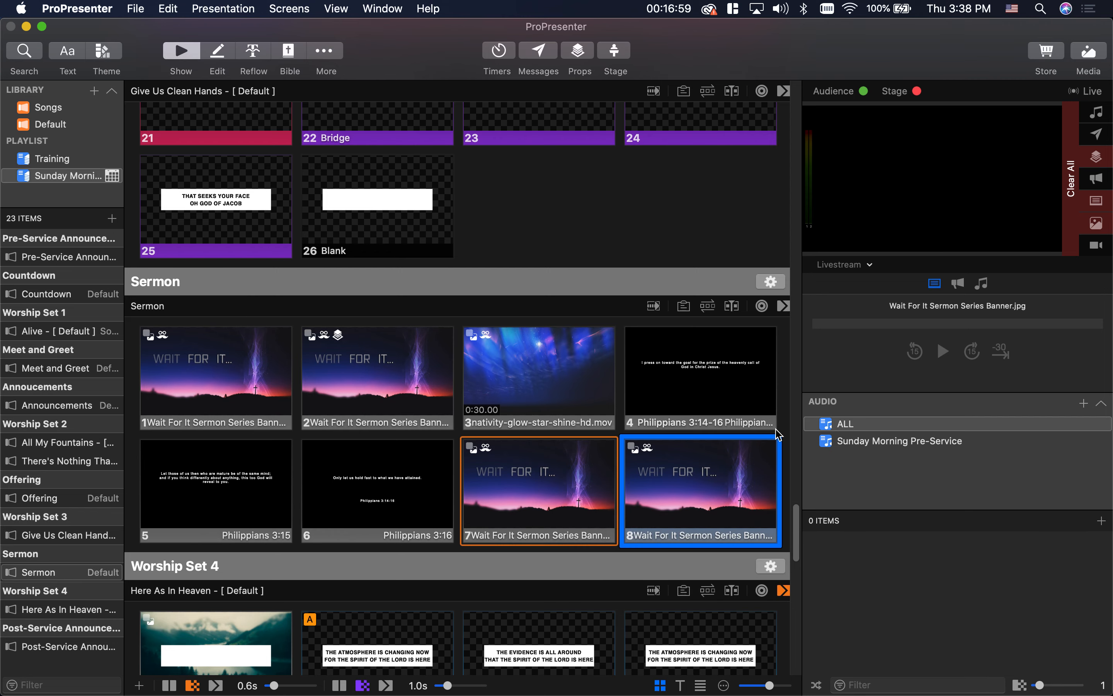
- Add a Lower Third Audience Look action to the first background slide of Here As In Heaven in Worship Set 4
{"action": "scroll", "coordinate": [786, 543], "scroll_direction": "down", "scroll_amount": 5}
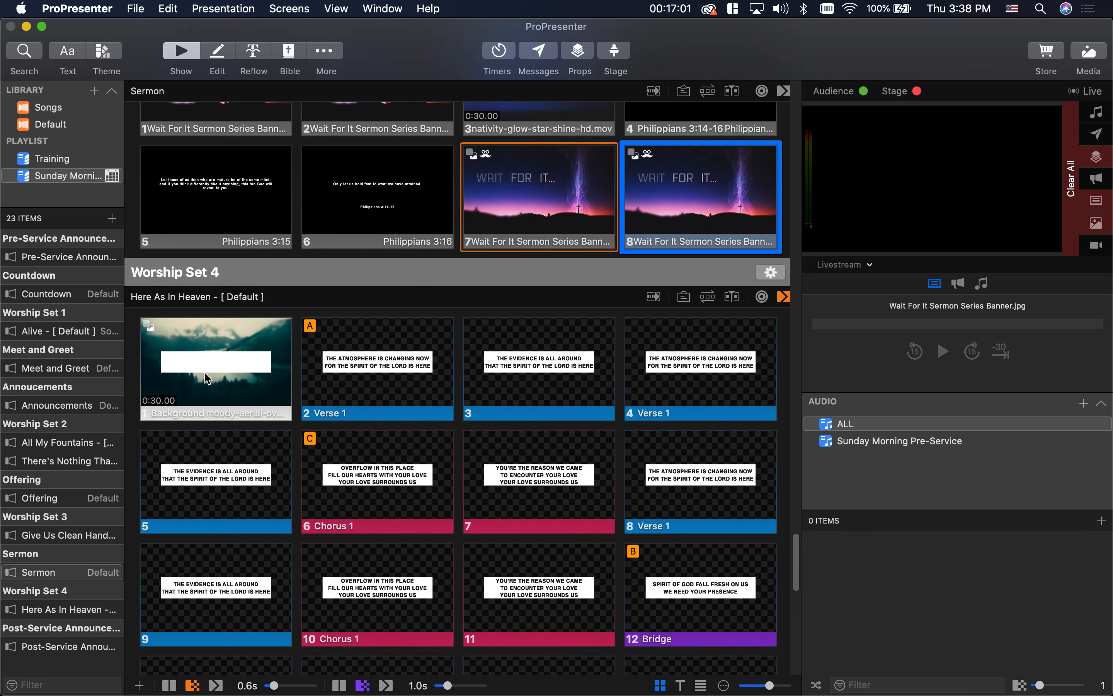
{"action": "right_click", "coordinate": [177, 350]}
{"action": "mouse_move", "coordinate": [239, 468]}
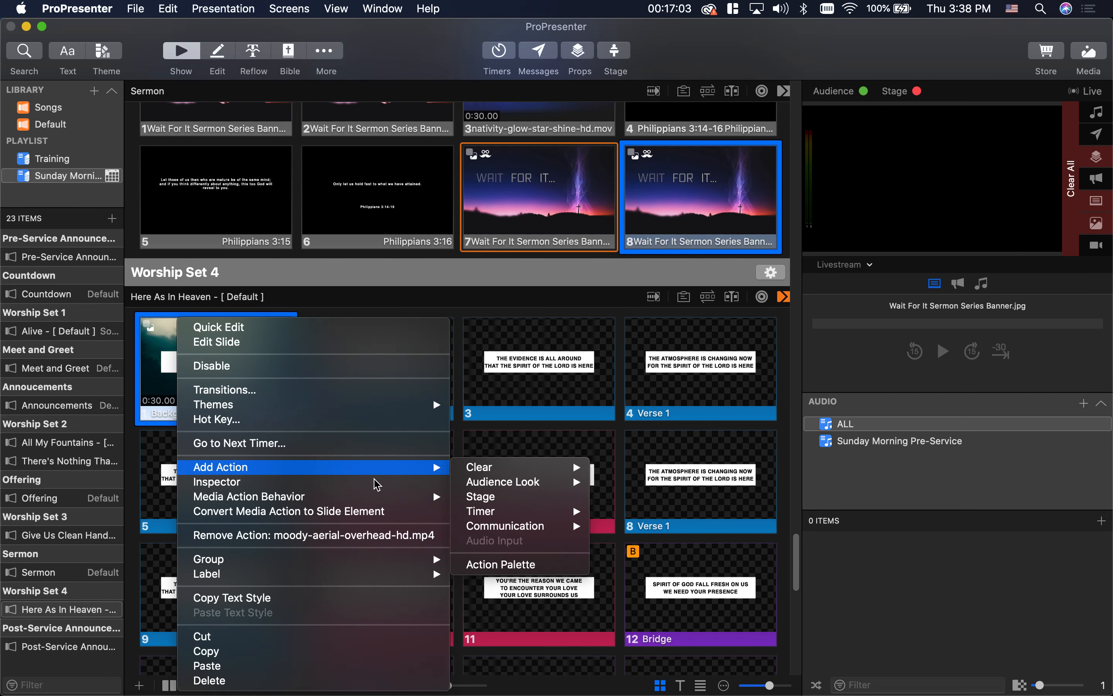
{"action": "mouse_move", "coordinate": [502, 483]}
{"action": "left_click", "coordinate": [641, 496]}
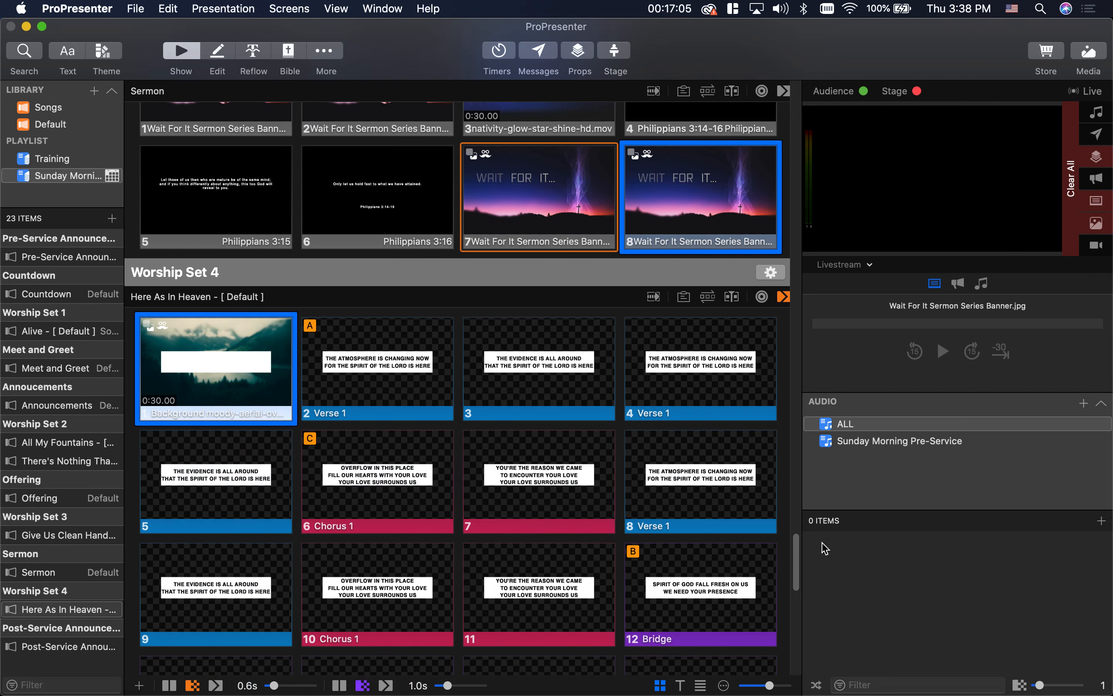
- Add a Full Media Audience Look action to the first Post-Service Announcement Loop slide, moody-aerial-exit-hd.mp4
{"action": "scroll", "coordinate": [798, 566], "scroll_direction": "down", "scroll_amount": 10}
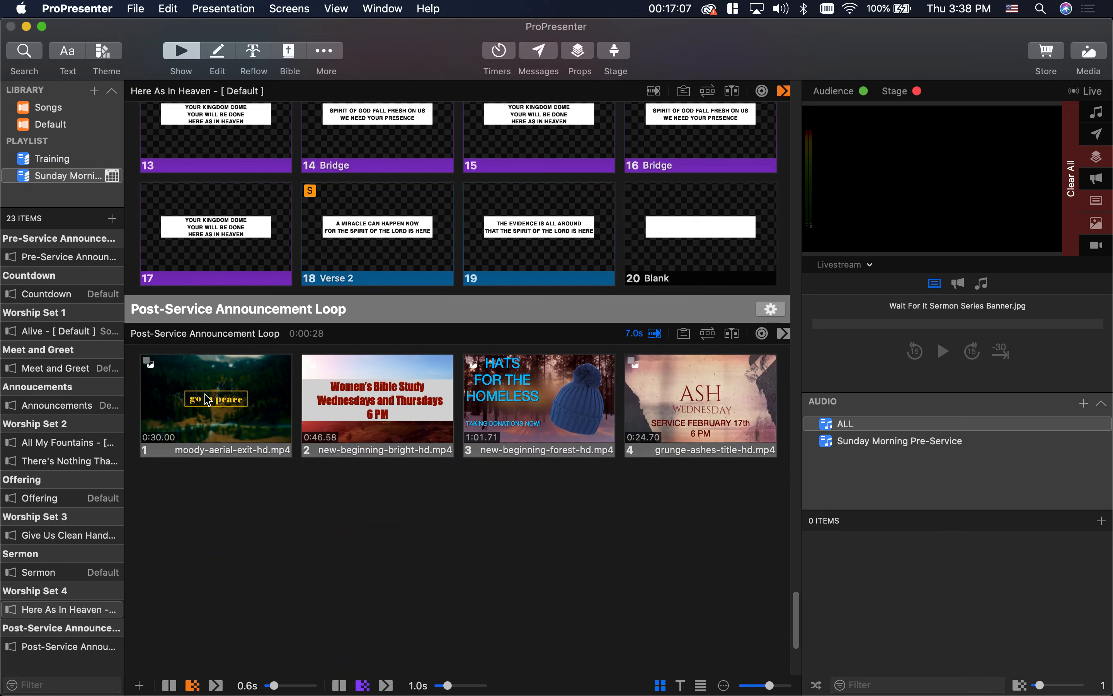
{"action": "right_click", "coordinate": [207, 400]}
{"action": "mouse_move", "coordinate": [323, 466]}
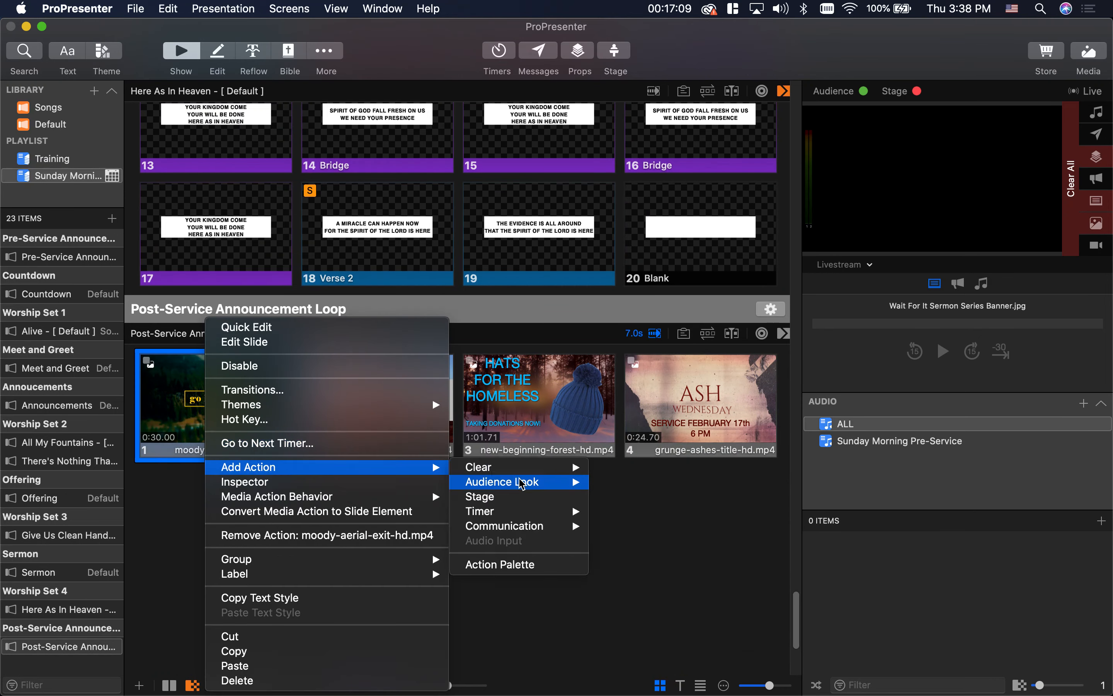
{"action": "mouse_move", "coordinate": [523, 486]}
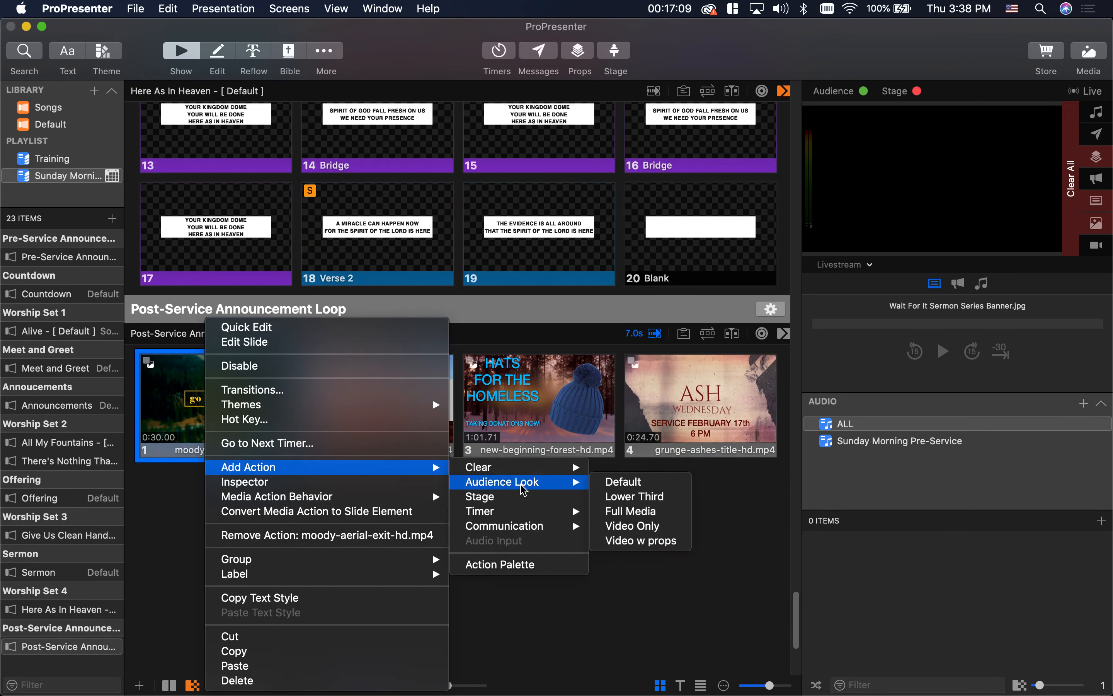
{"action": "left_click", "coordinate": [637, 512]}
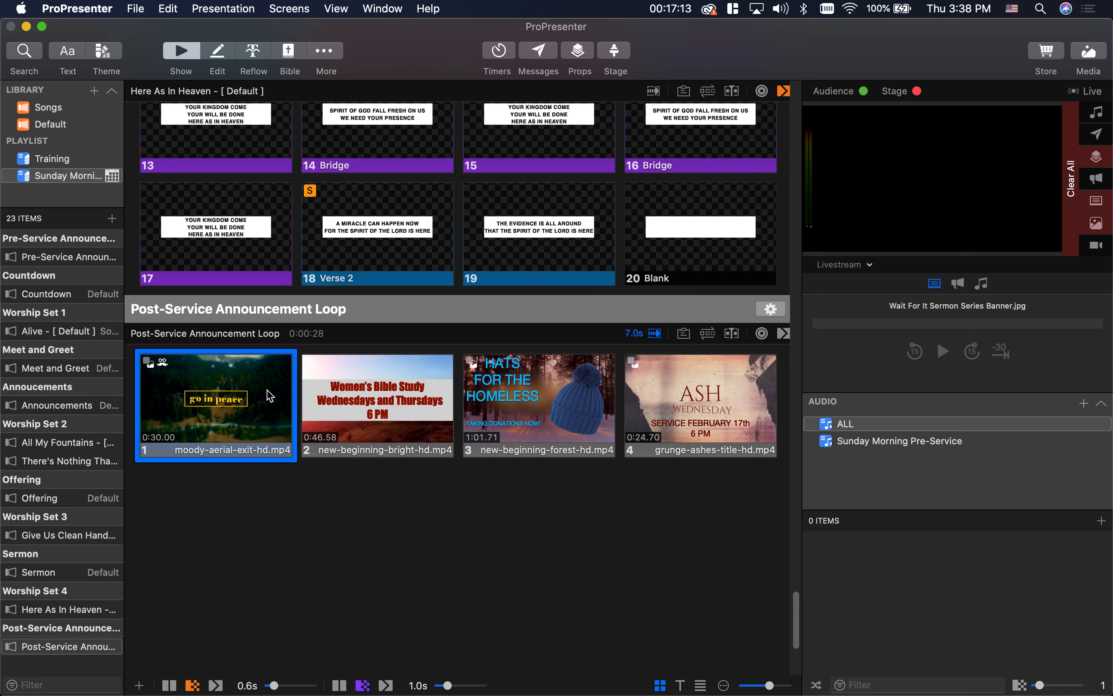
- Trigger the background slide and slides 14 and 18 of Give Us Clean Hands to check the lower-third lyrics on the Livestream preview
{"action": "left_click_drag", "start_coordinate": [798, 632], "coordinate": [804, 537]}
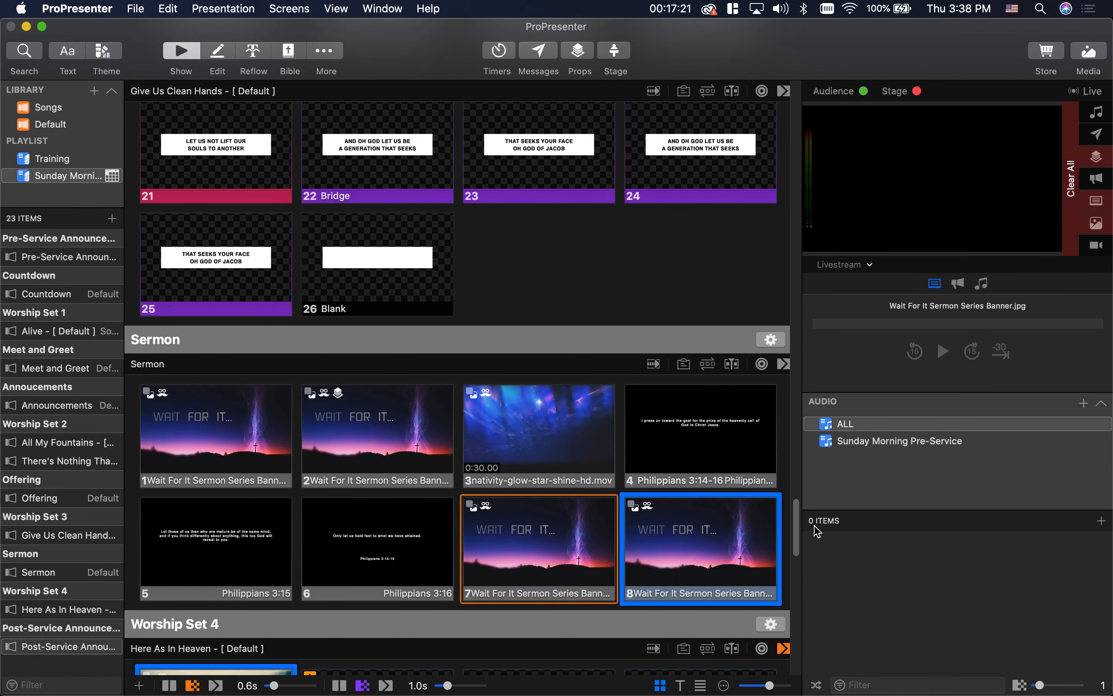
{"action": "left_click", "coordinate": [191, 263]}
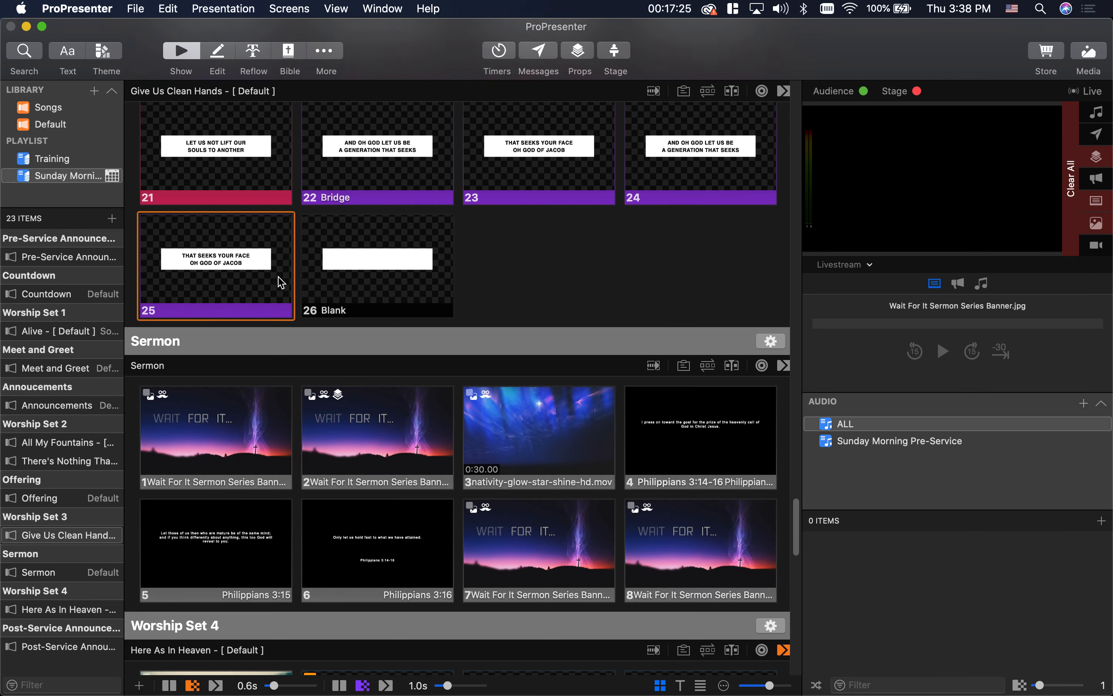
{"action": "scroll", "coordinate": [279, 282], "scroll_direction": "up", "scroll_amount": 10}
{"action": "scroll", "coordinate": [280, 282], "scroll_direction": "up", "scroll_amount": 5}
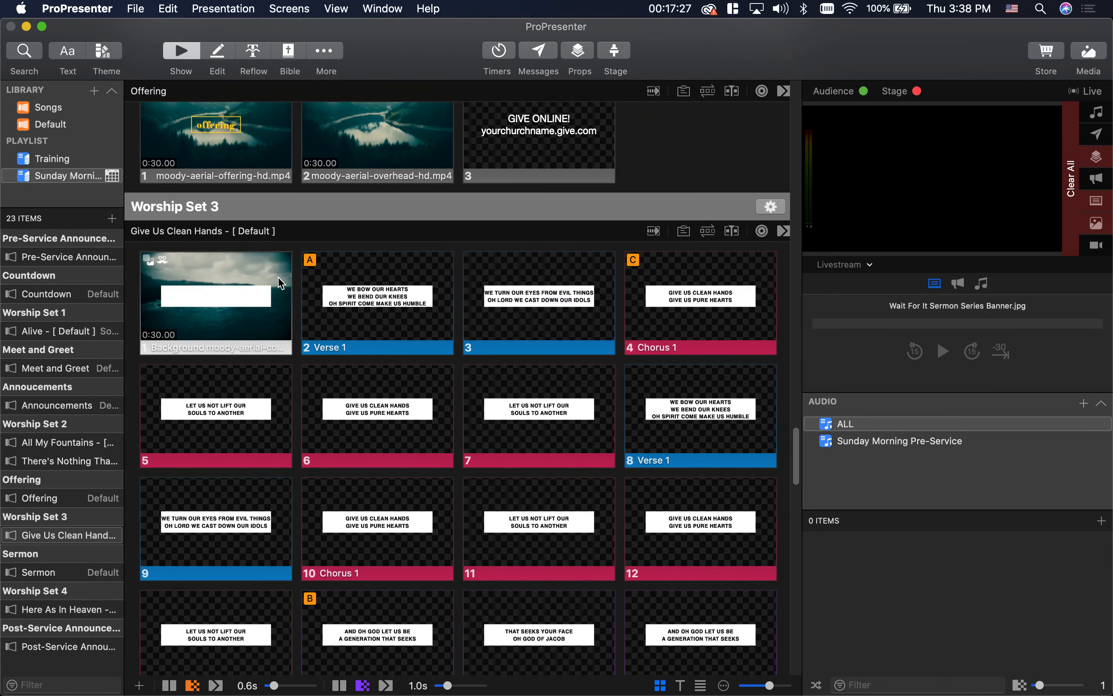
{"action": "left_click", "coordinate": [197, 283]}
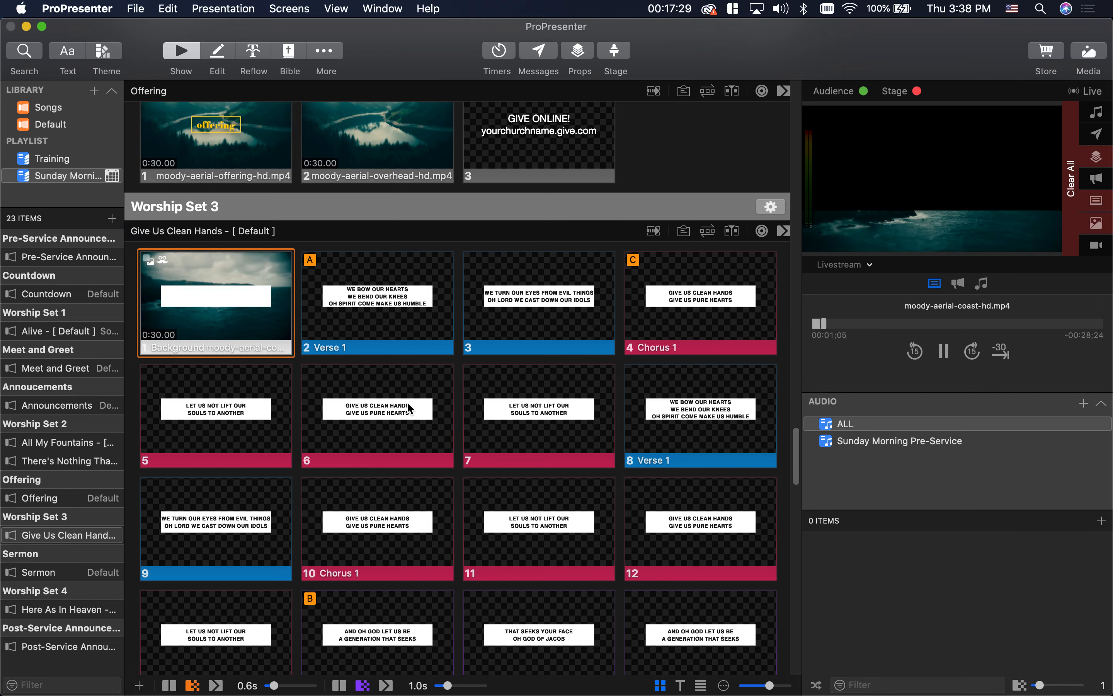
{"action": "scroll", "coordinate": [407, 402], "scroll_direction": "up", "scroll_amount": 3}
{"action": "scroll", "coordinate": [418, 403], "scroll_direction": "down", "scroll_amount": 5}
{"action": "left_click", "coordinate": [378, 427]}
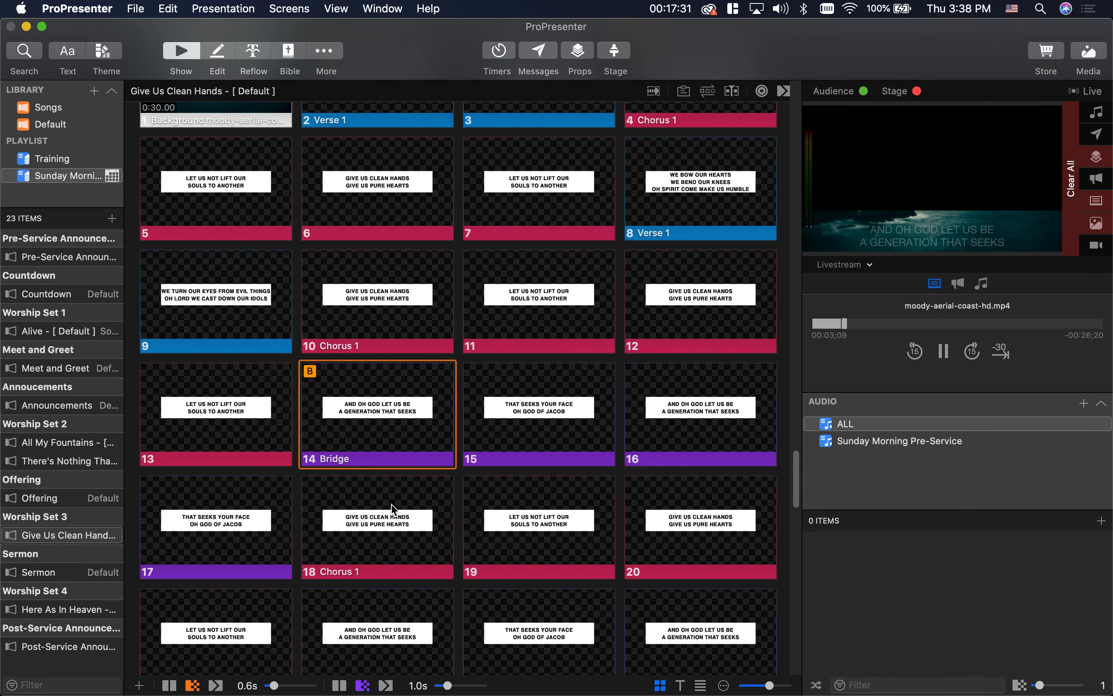
{"action": "left_click", "coordinate": [392, 509]}
- Trigger Sermon slides 1 through 8 and the first Here As In Heaven slide in order to check each look on Livestream
{"action": "scroll", "coordinate": [393, 509], "scroll_direction": "down", "scroll_amount": 10}
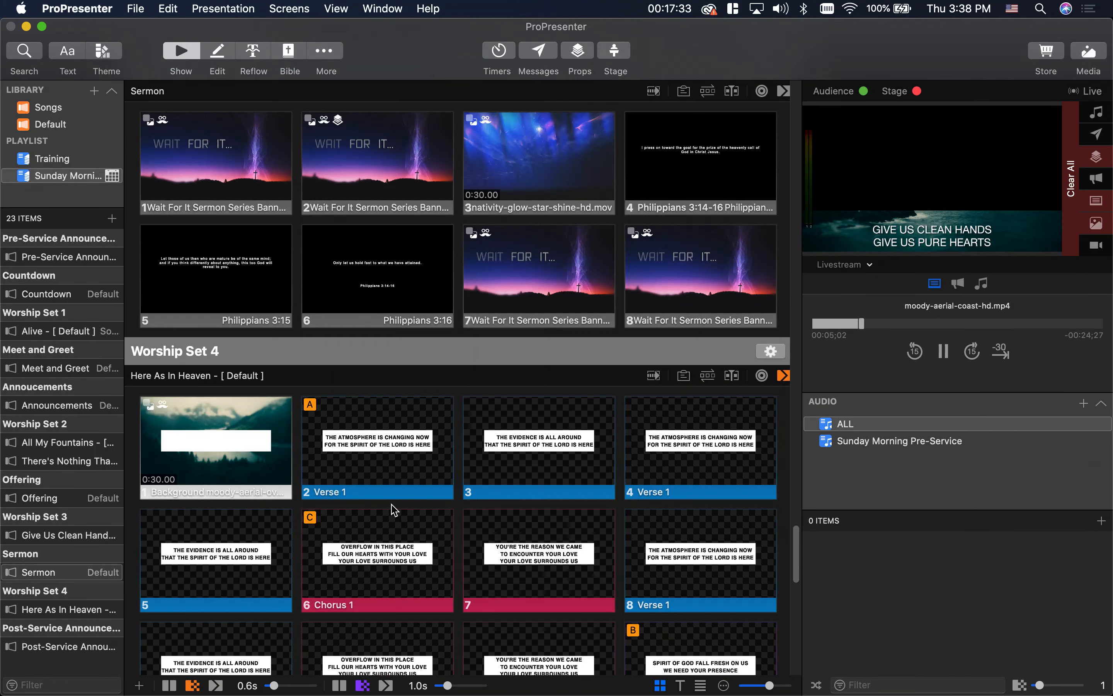
{"action": "key", "text": "Right"}
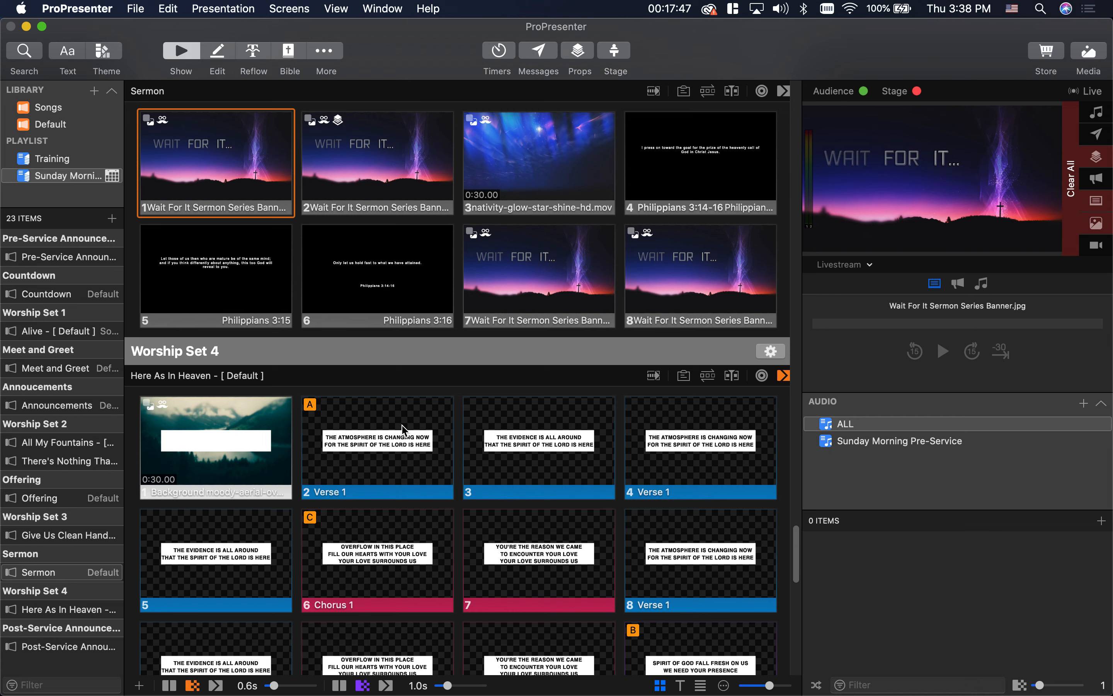
{"action": "key", "text": "Right"}
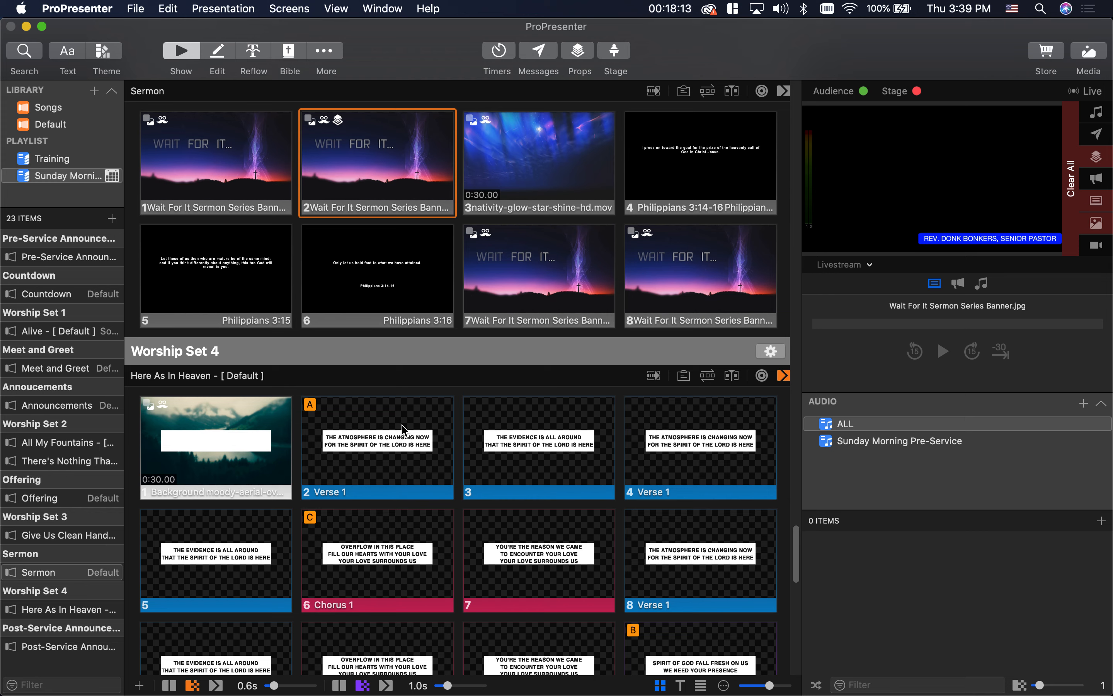
{"action": "key", "text": "Right"}
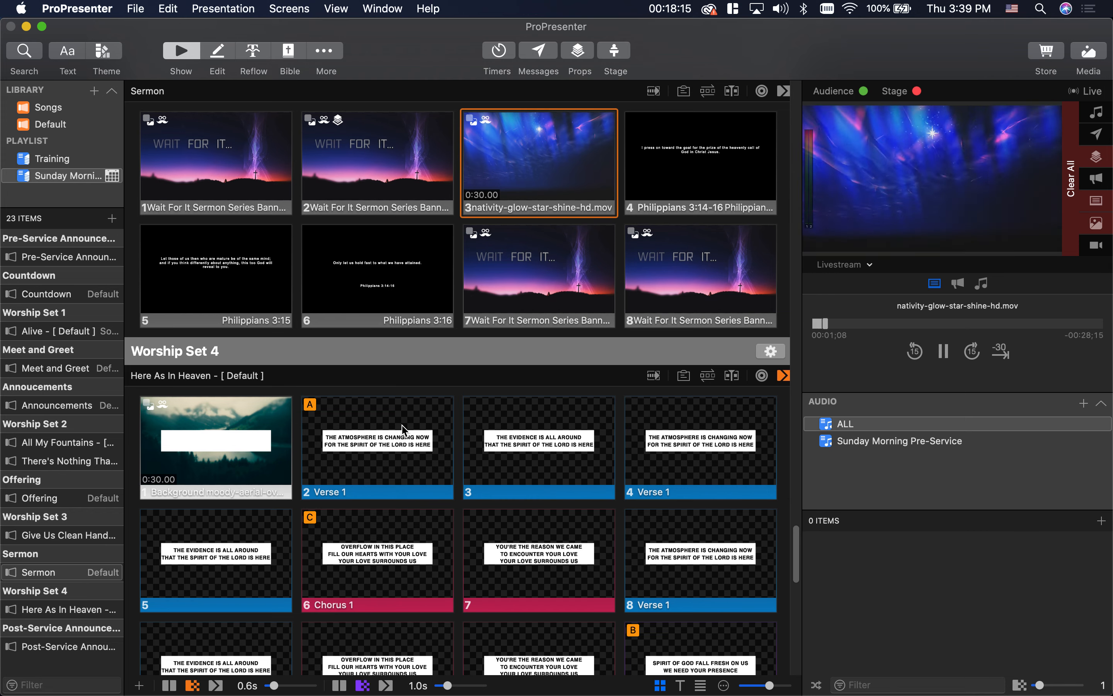
{"action": "key", "text": "Right"}
{"action": "key", "text": "Right"}
{"action": "key", "text": "Right"}
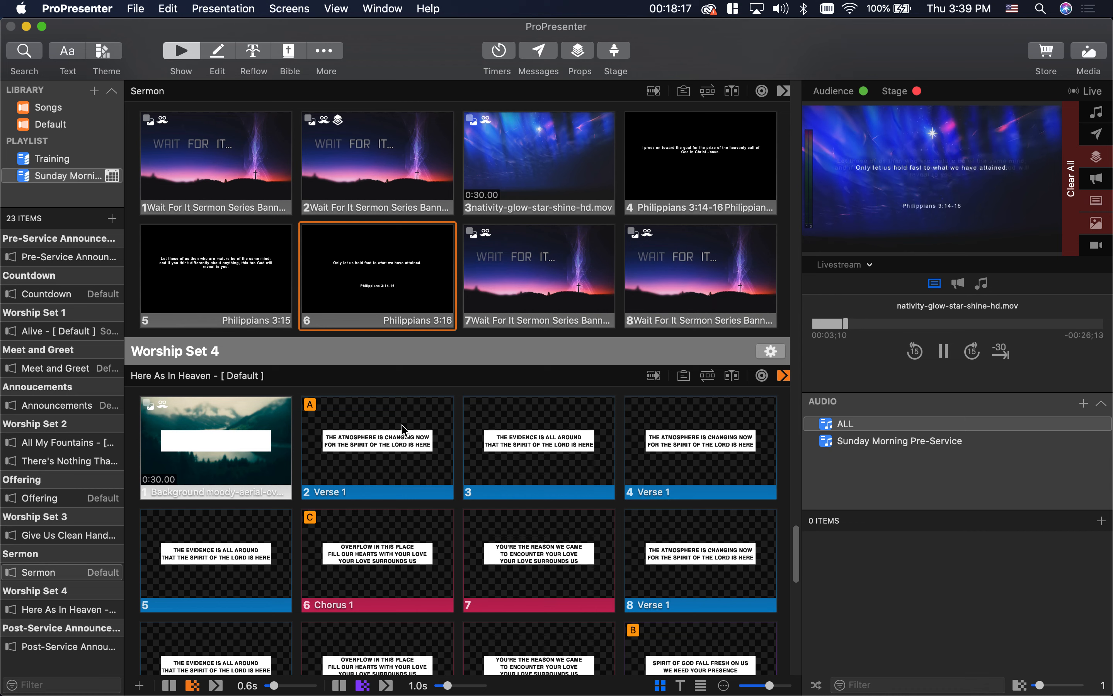
{"action": "key", "text": "Right"}
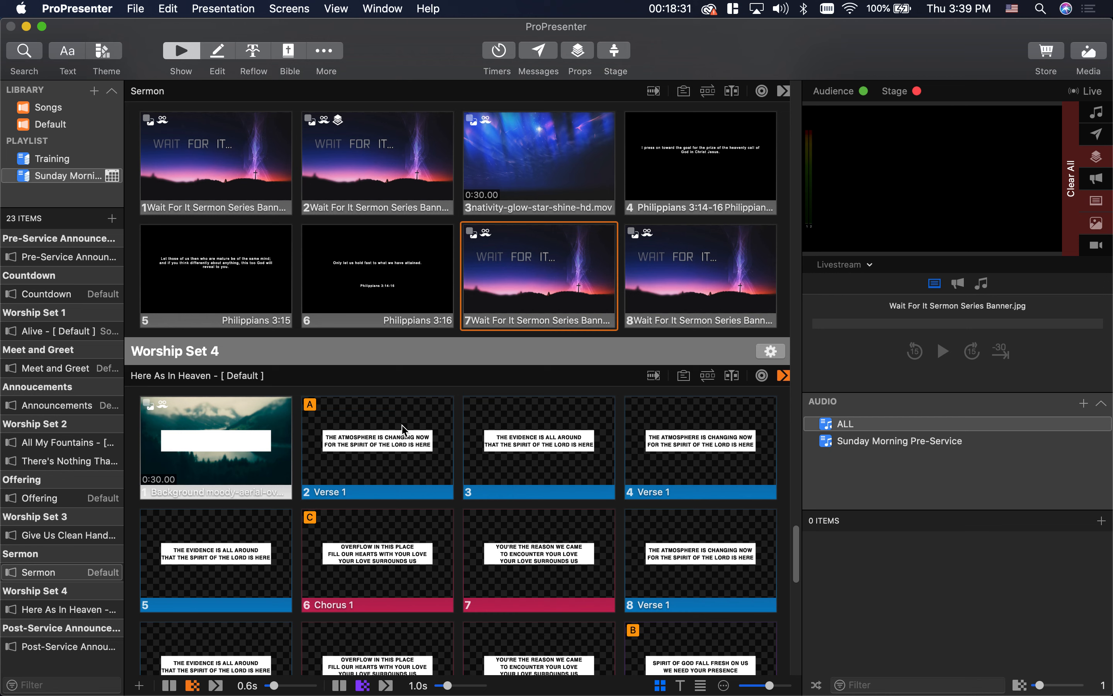
{"action": "key", "text": "Right"}
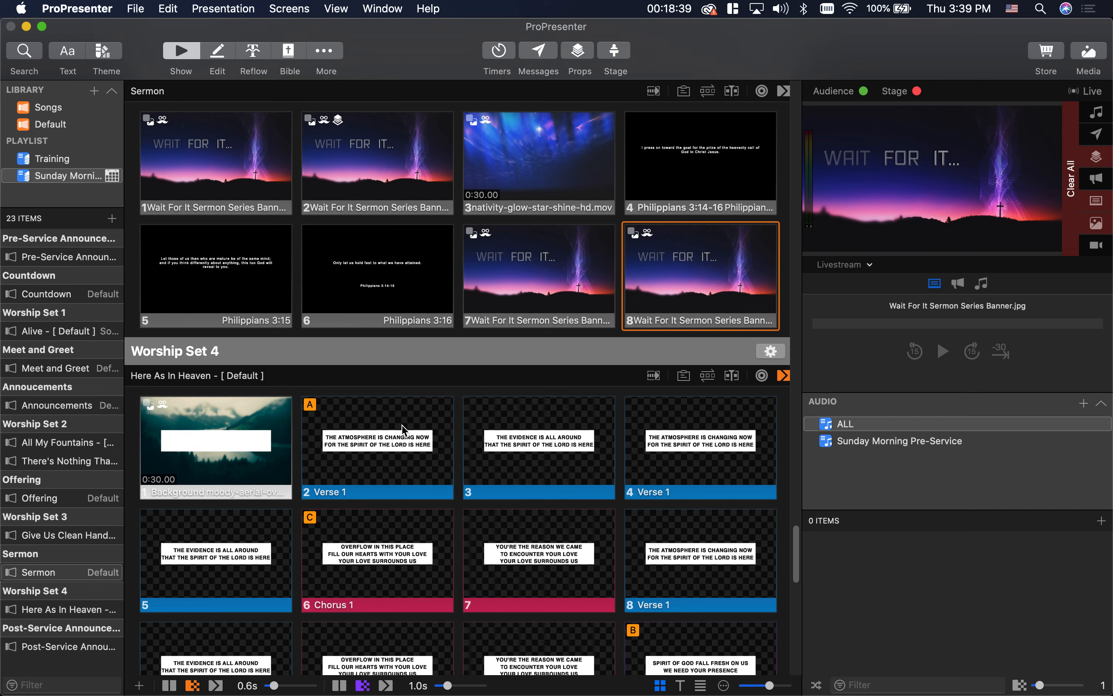
{"action": "scroll", "coordinate": [402, 430], "scroll_direction": "down", "scroll_amount": 6}
{"action": "key", "text": "space"}
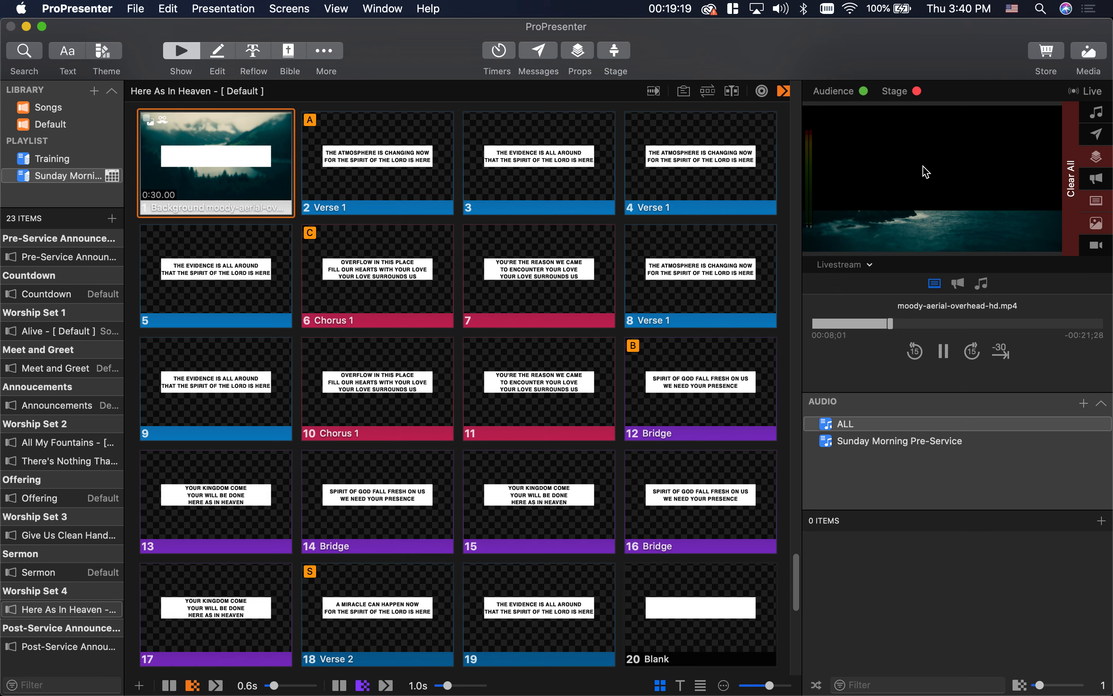
- Set the Input 1 video device to FaceTime HD Camera at 1280x720 30 in the Input preferences
{"action": "left_click", "coordinate": [96, 7]}
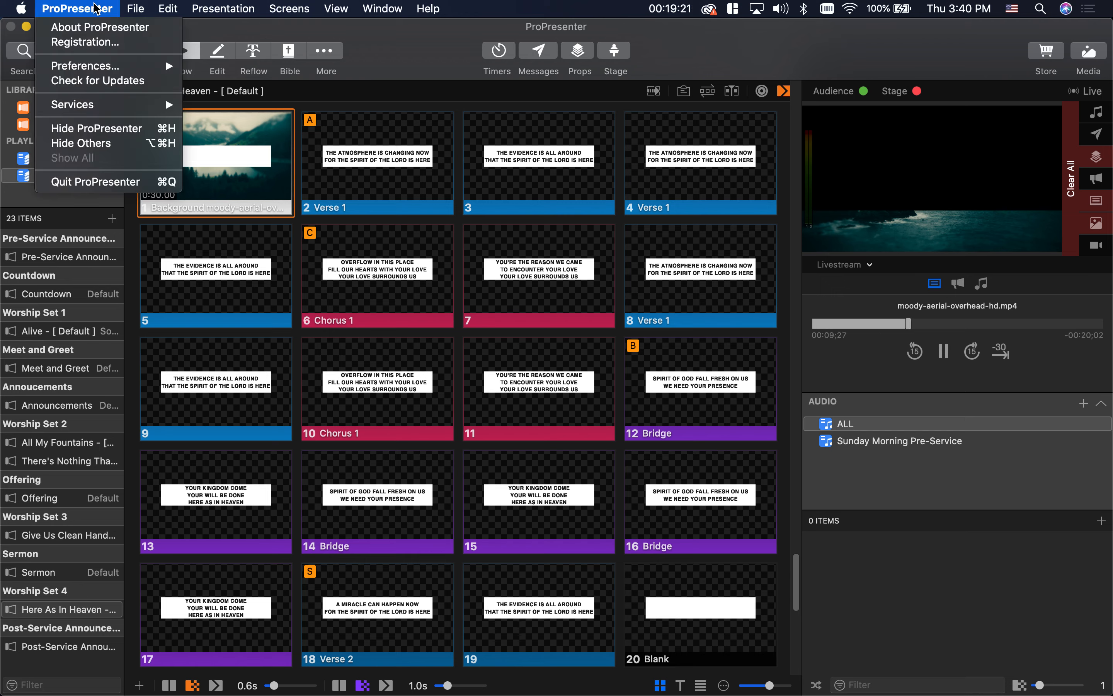
{"action": "left_click", "coordinate": [111, 65]}
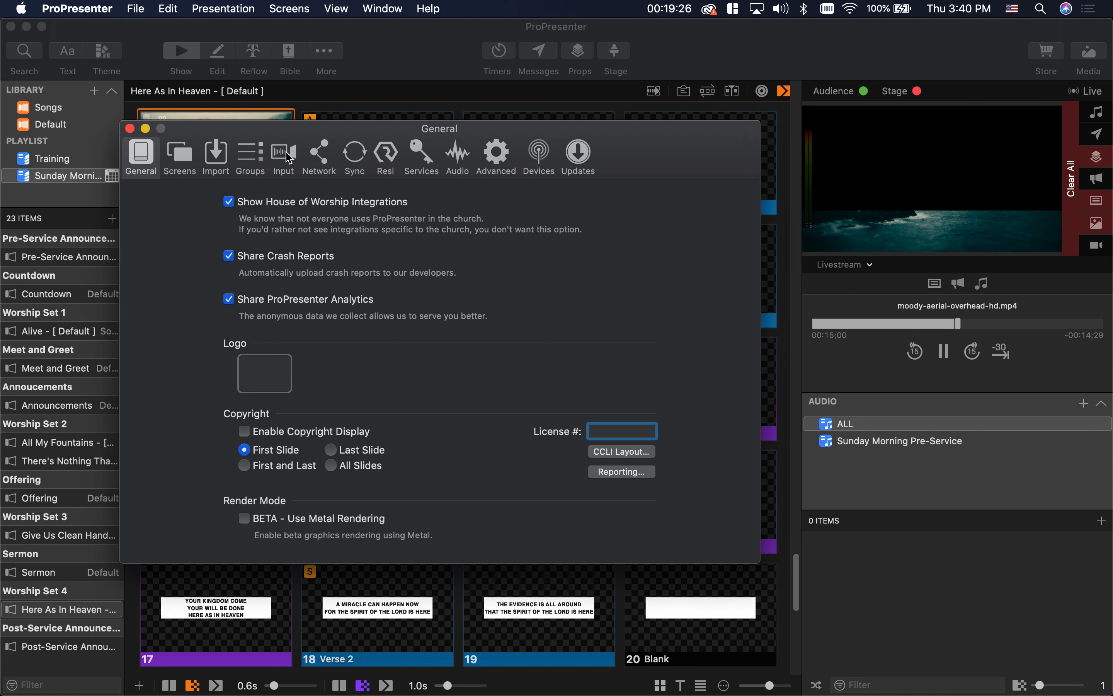
{"action": "left_click", "coordinate": [284, 157]}
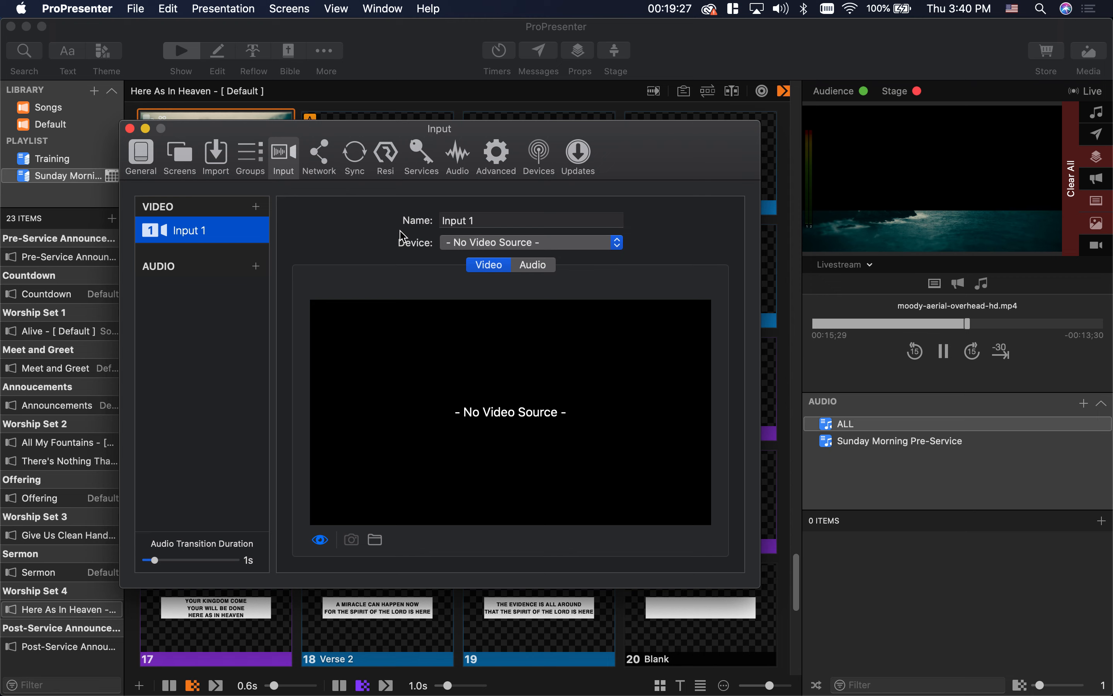
{"action": "left_click", "coordinate": [498, 249]}
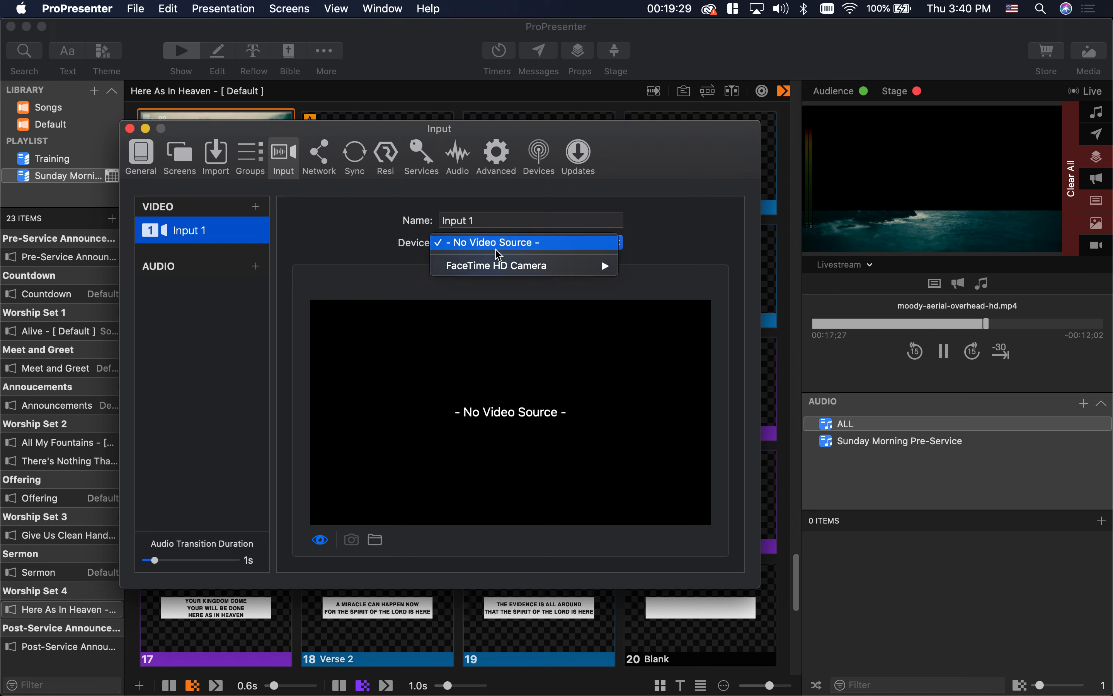
{"action": "mouse_move", "coordinate": [499, 264]}
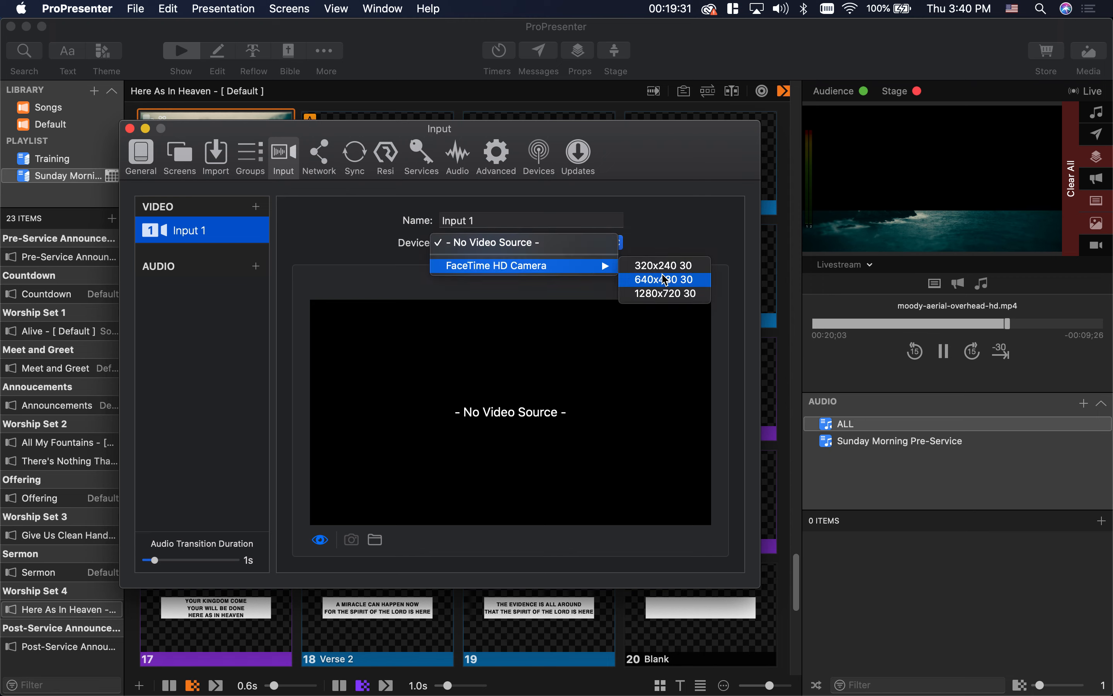
{"action": "left_click", "coordinate": [664, 293]}
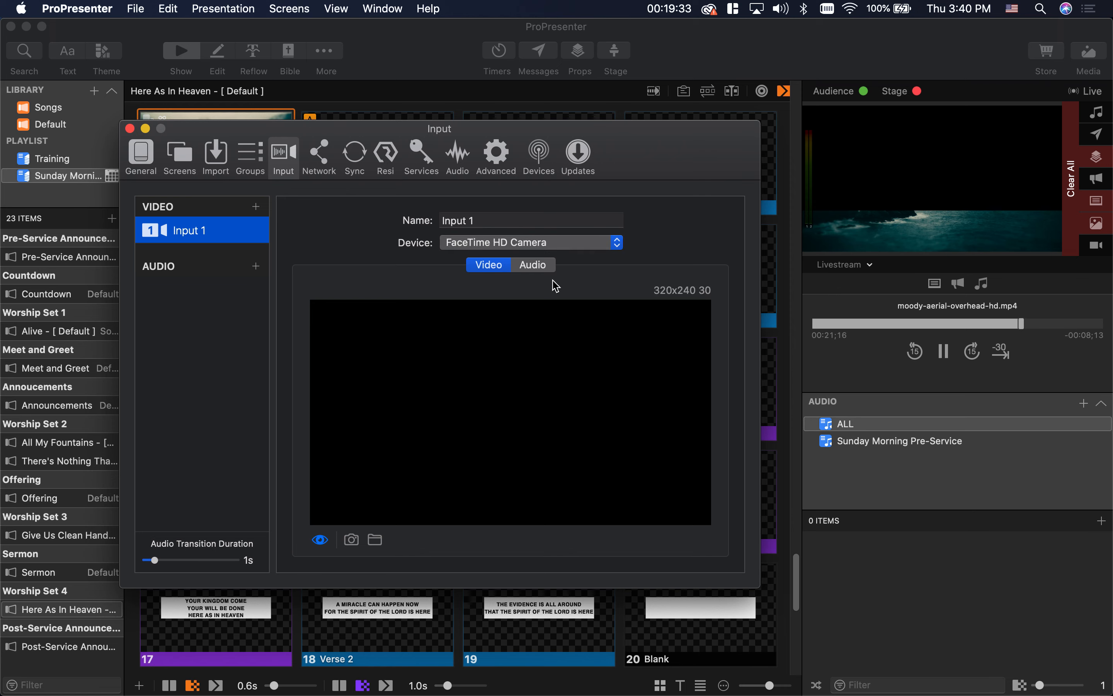
{"action": "left_click", "coordinate": [658, 260]}
{"action": "left_click", "coordinate": [656, 259]}
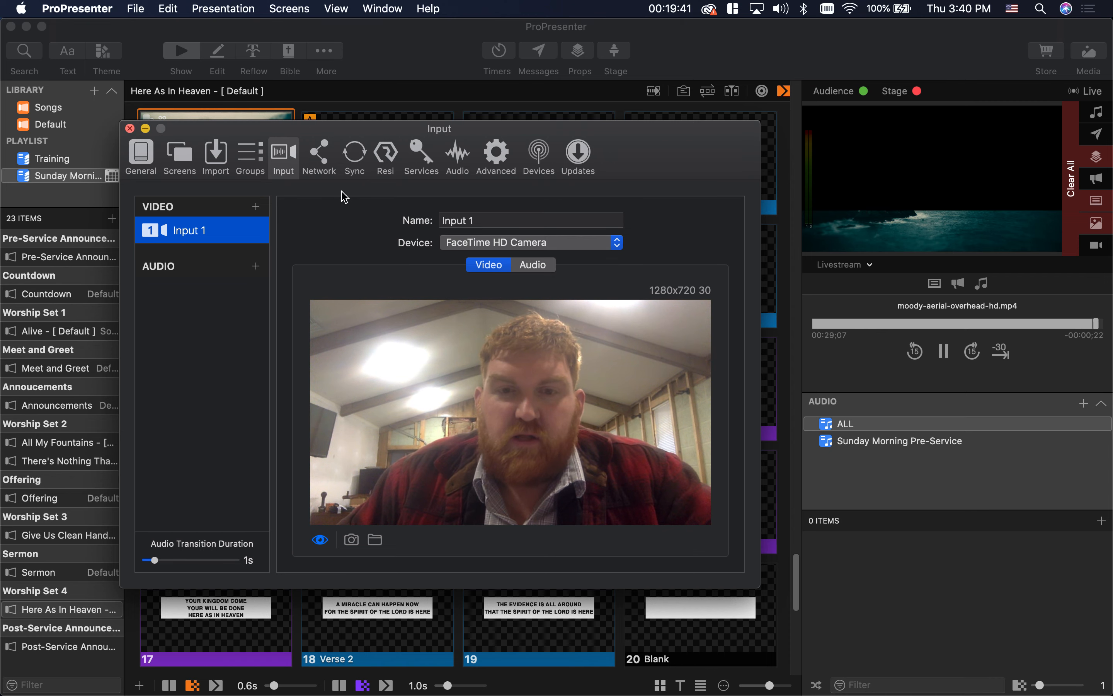
{"action": "left_click", "coordinate": [131, 130]}
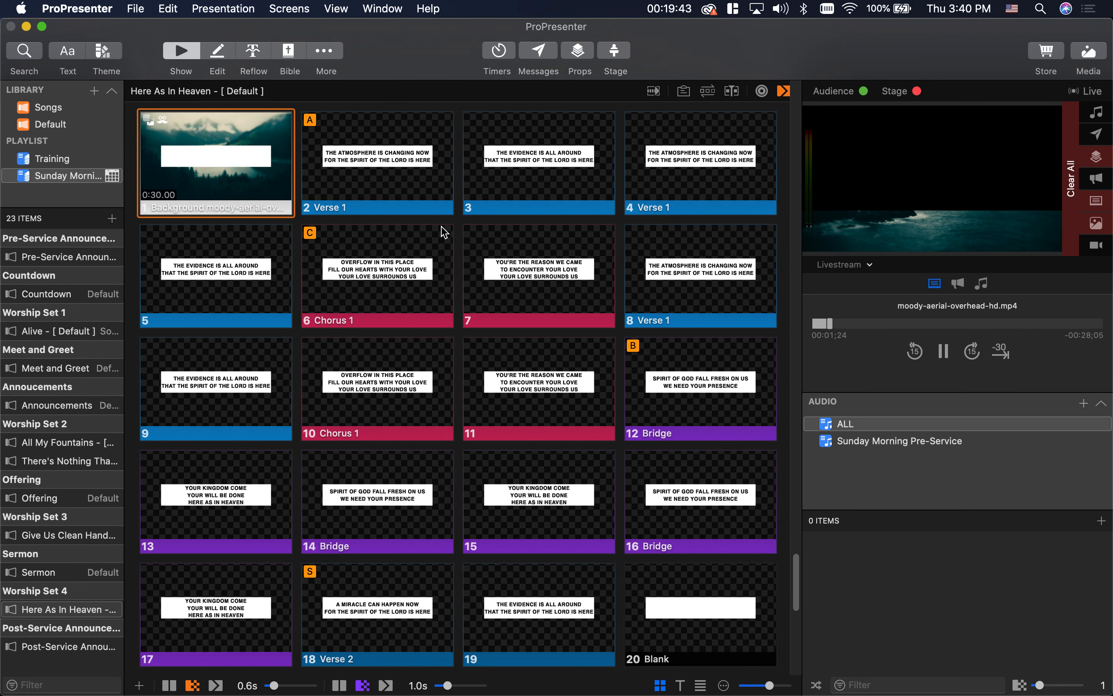
- Add a Video Input action using Input 1 to Sermon slide 2 from the Action Palette
{"action": "scroll", "coordinate": [251, 251], "scroll_direction": "down", "scroll_amount": 10}
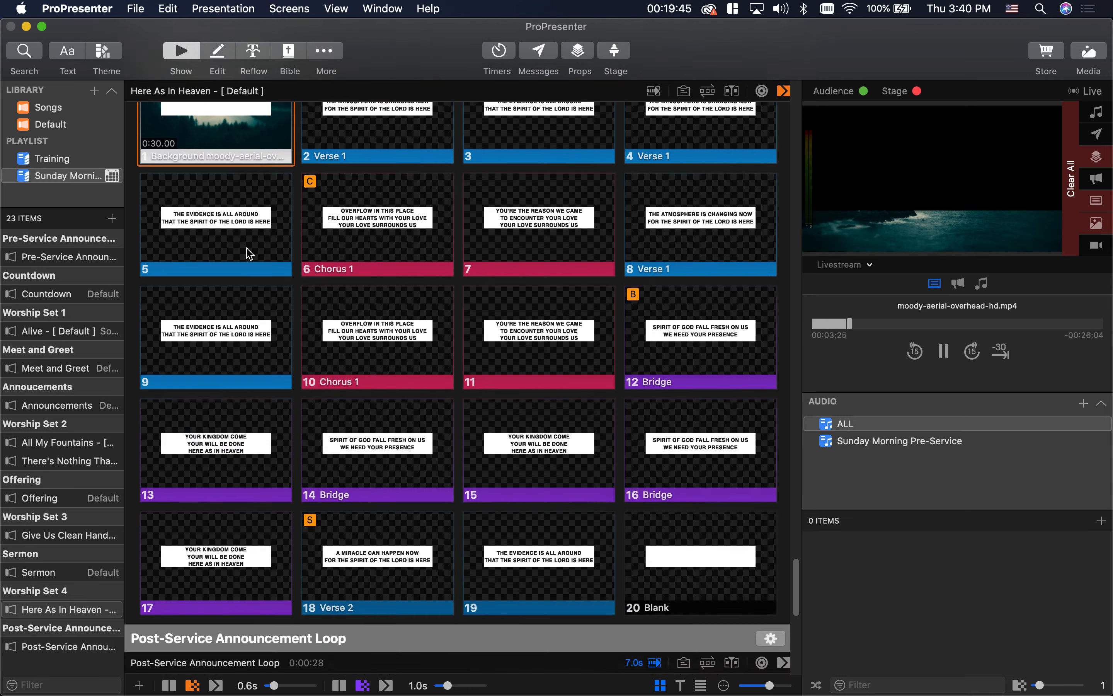
{"action": "scroll", "coordinate": [252, 253], "scroll_direction": "down", "scroll_amount": 3}
{"action": "scroll", "coordinate": [251, 253], "scroll_direction": "up", "scroll_amount": 10}
{"action": "scroll", "coordinate": [249, 253], "scroll_direction": "up", "scroll_amount": 10}
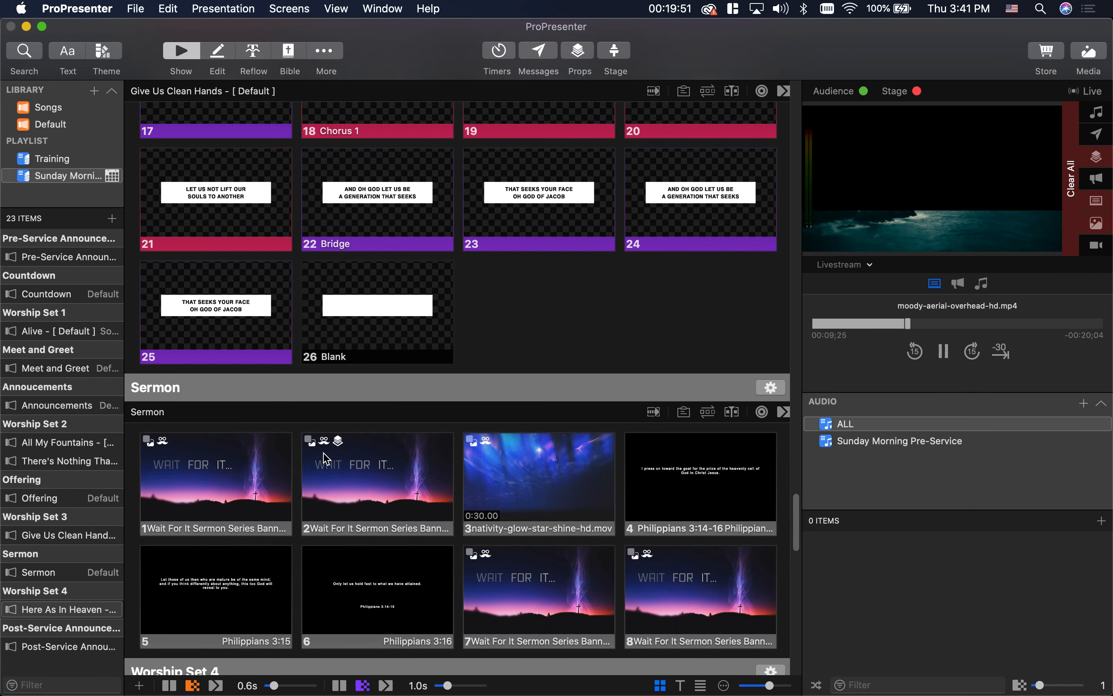
{"action": "scroll", "coordinate": [690, 506], "scroll_direction": "up", "scroll_amount": 2}
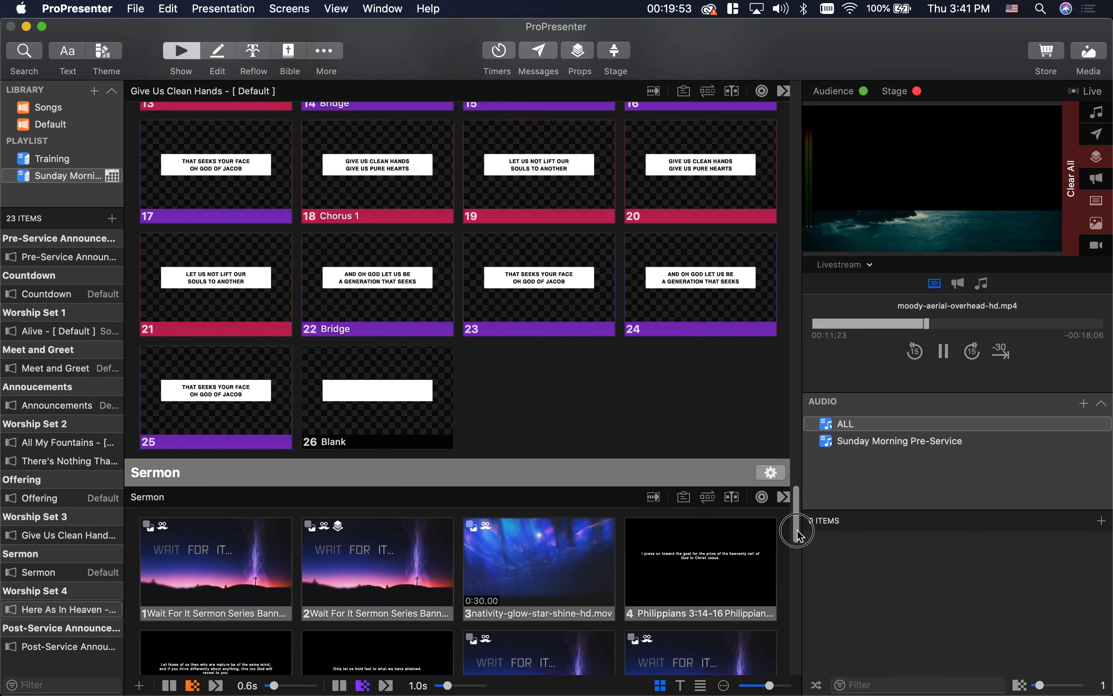
{"action": "scroll", "coordinate": [520, 484], "scroll_direction": "down", "scroll_amount": 5}
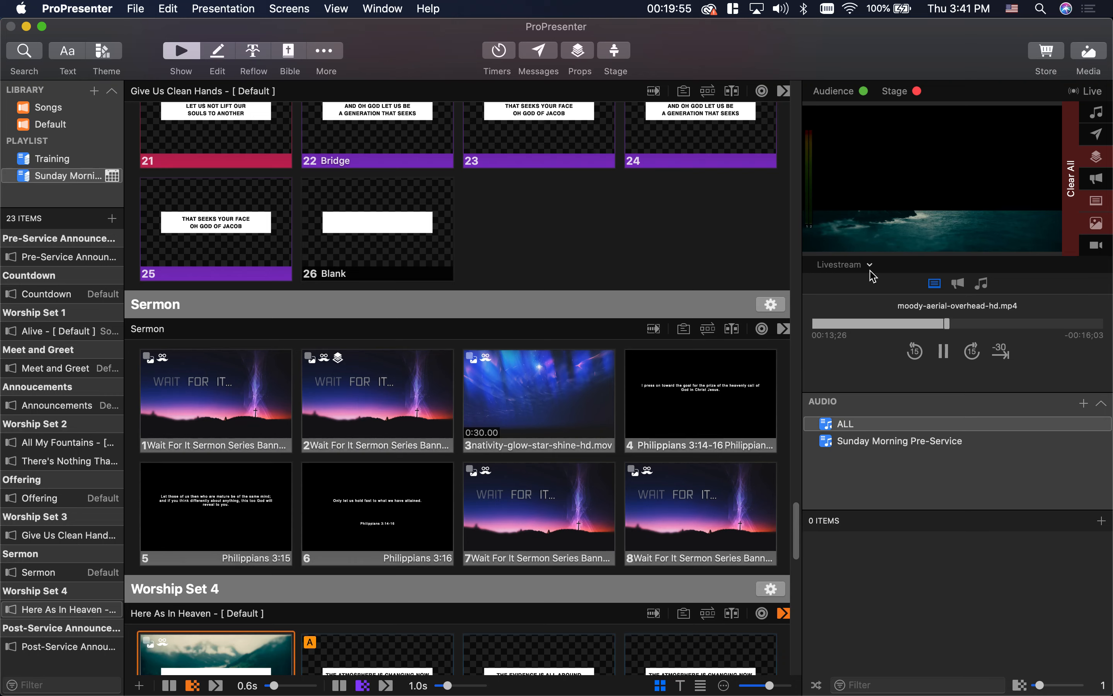
{"action": "right_click", "coordinate": [325, 385]}
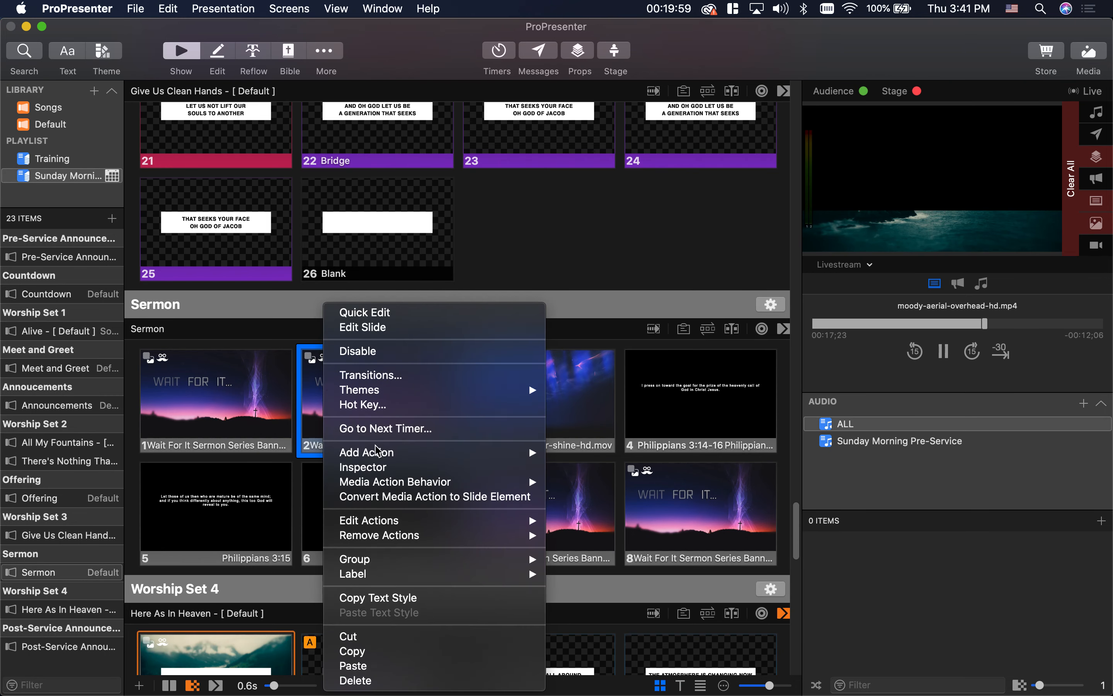
{"action": "mouse_move", "coordinate": [379, 454]}
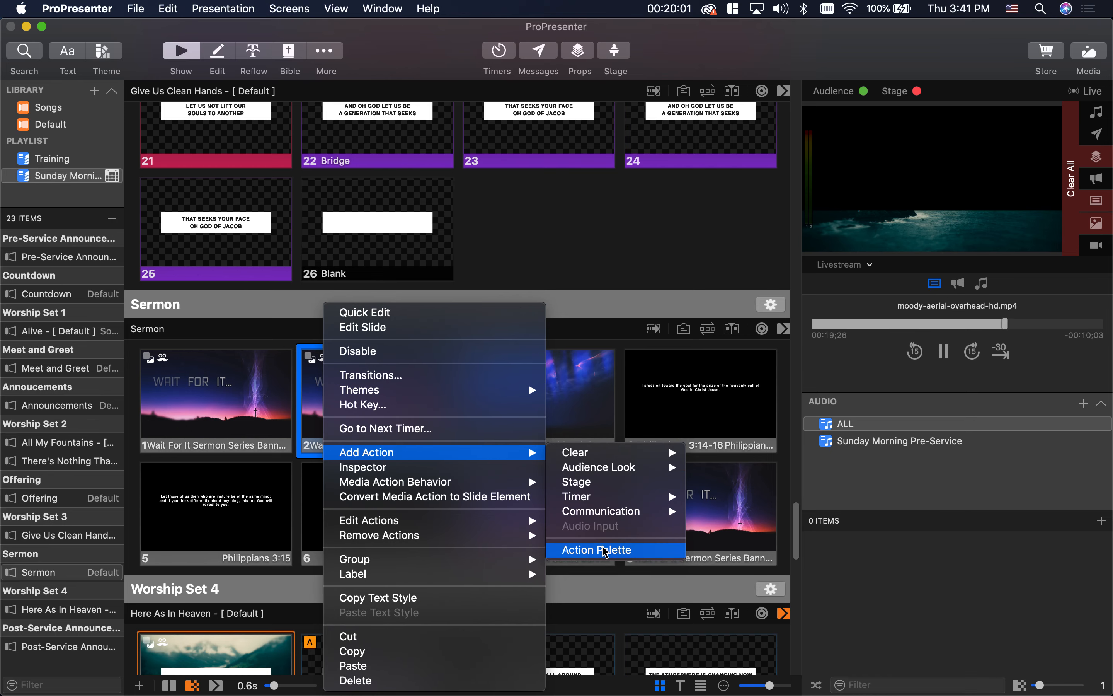
{"action": "left_click", "coordinate": [622, 549]}
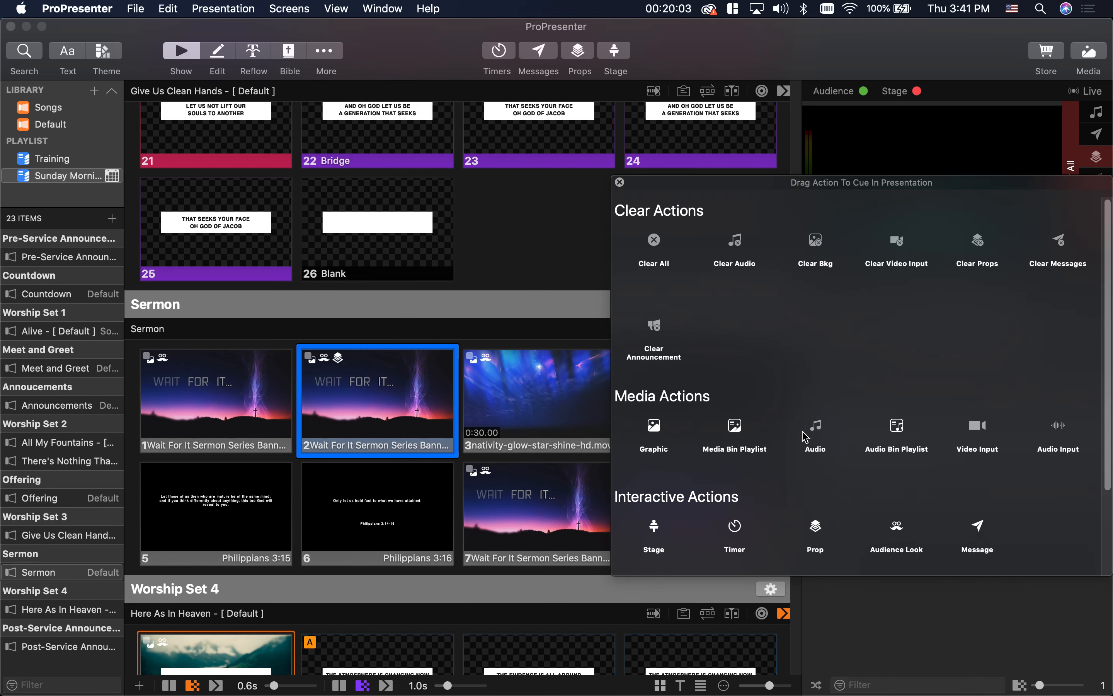
{"action": "left_click_drag", "start_coordinate": [978, 435], "coordinate": [369, 394]}
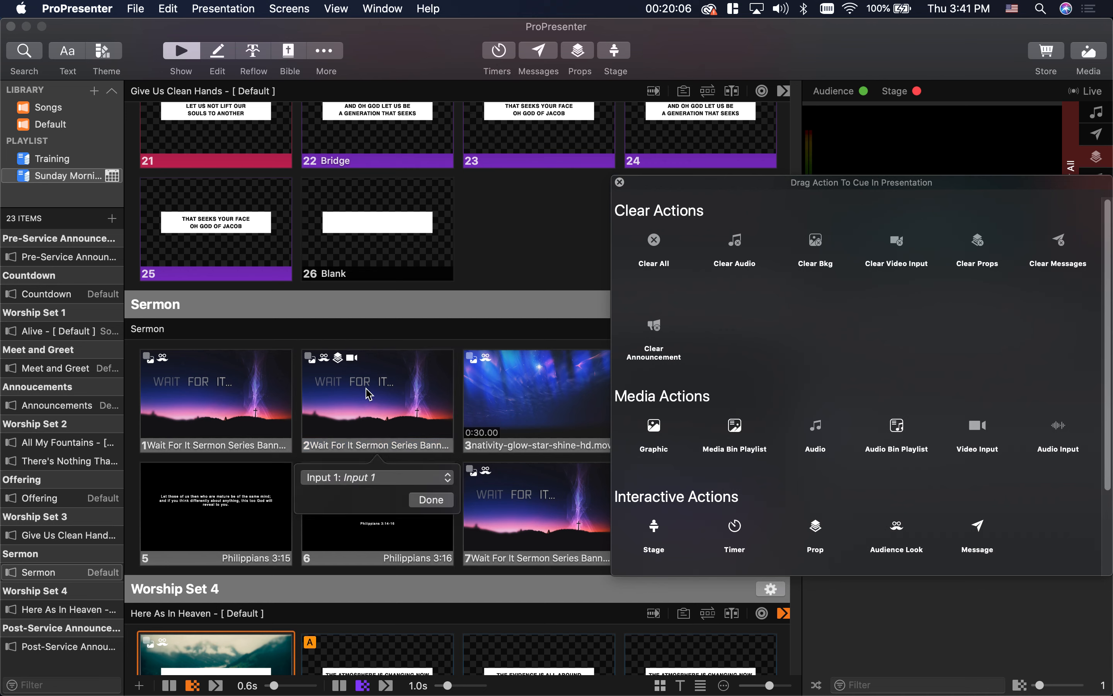
{"action": "left_click", "coordinate": [374, 477]}
{"action": "left_click", "coordinate": [436, 486]}
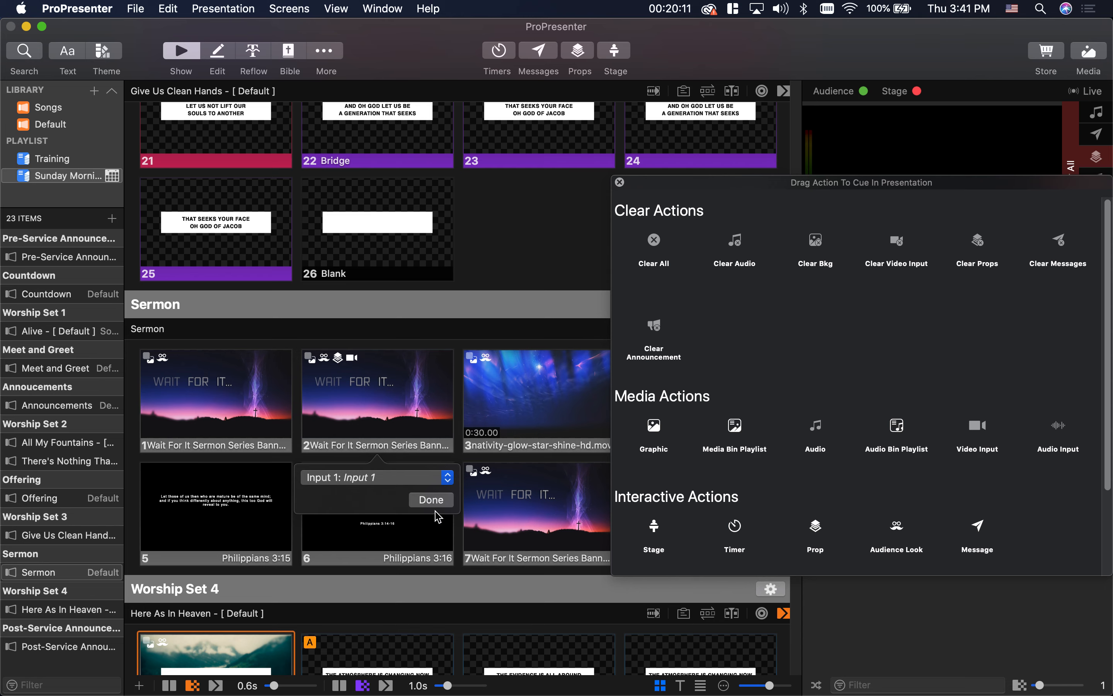
{"action": "left_click", "coordinate": [432, 502]}
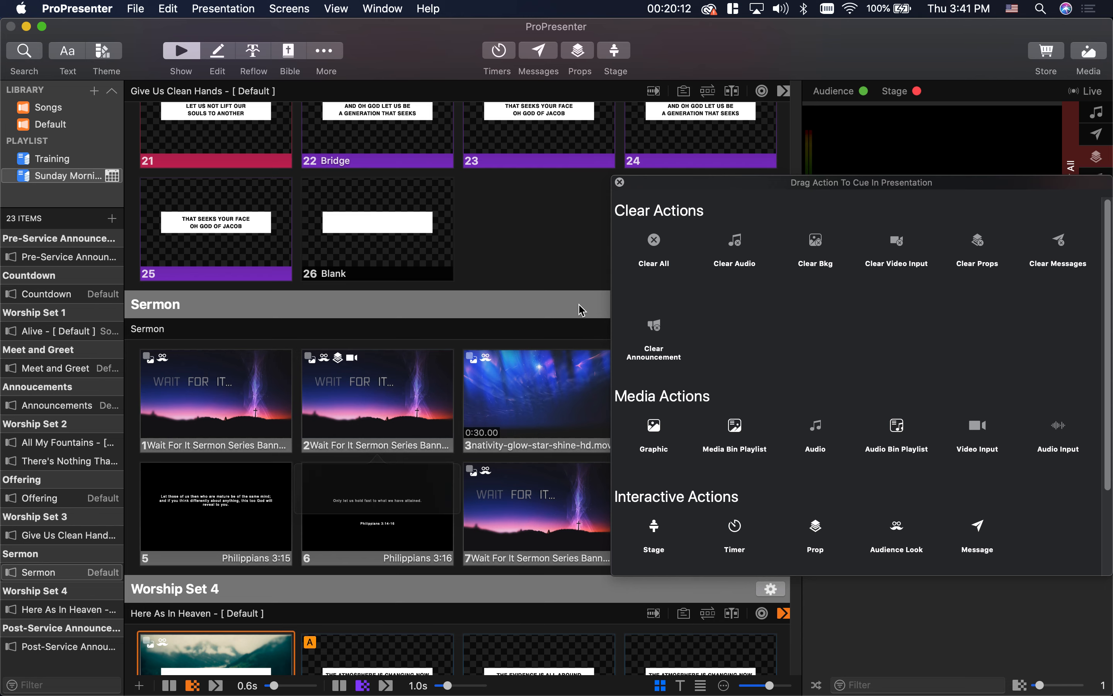
{"action": "left_click", "coordinate": [620, 182]}
- Trigger Sermon slides 1, 2, 3 and 7, and return to slide 1, to check the camera input on the Livestream preview
{"action": "left_click", "coordinate": [189, 383]}
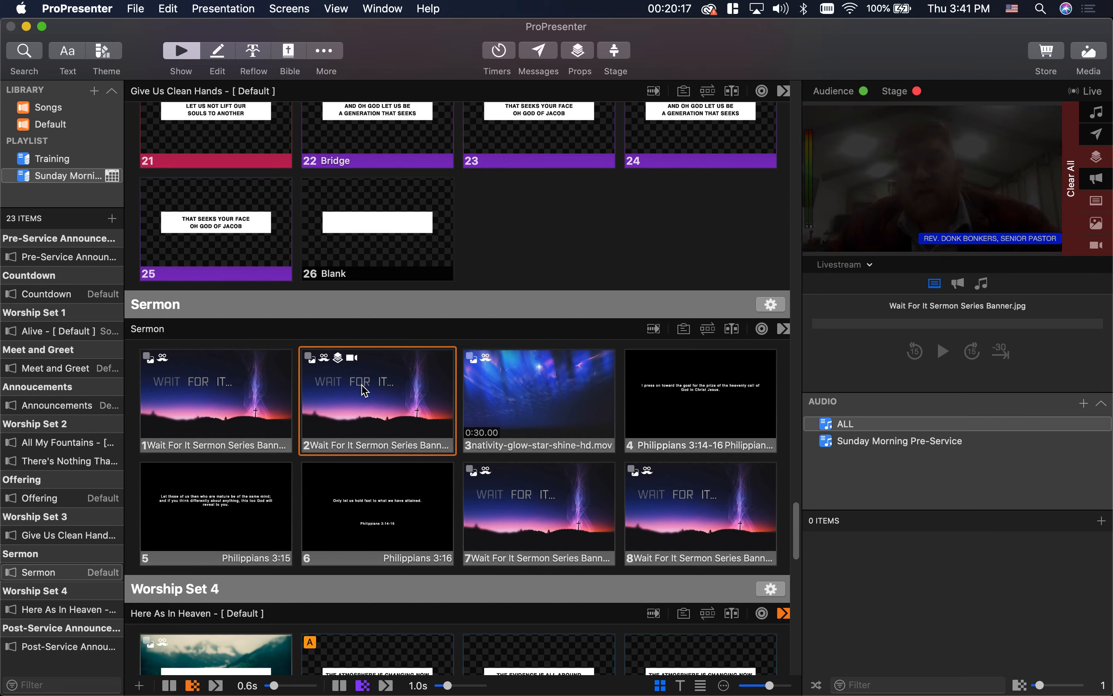
{"action": "left_click", "coordinate": [510, 383]}
{"action": "left_click", "coordinate": [521, 477]}
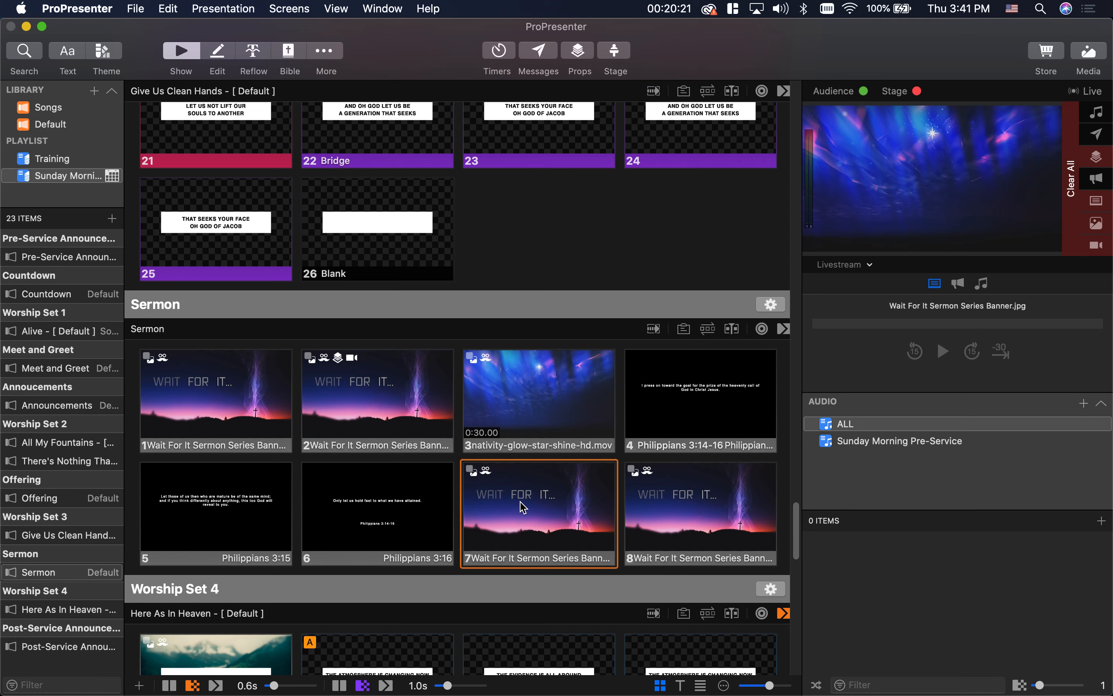
{"action": "left_click", "coordinate": [168, 382]}
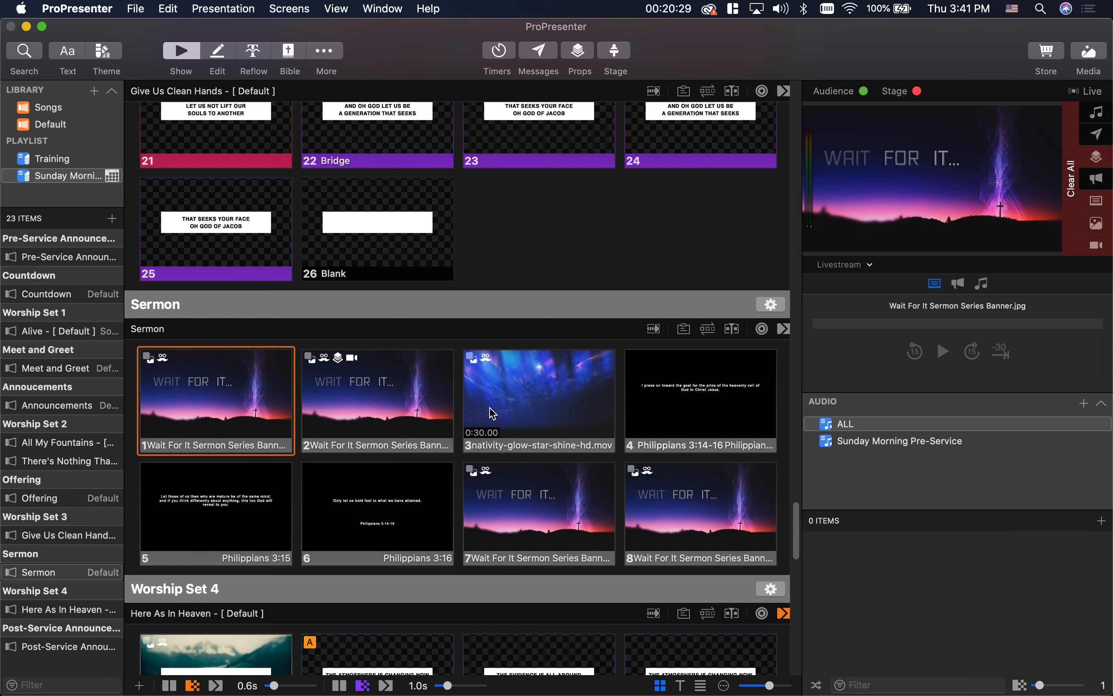
- Open the Action Palette from Post-Service Announcement Loop slide 4 and move it clear of the Livestream preview
{"action": "scroll", "coordinate": [501, 413], "scroll_direction": "down", "scroll_amount": 10}
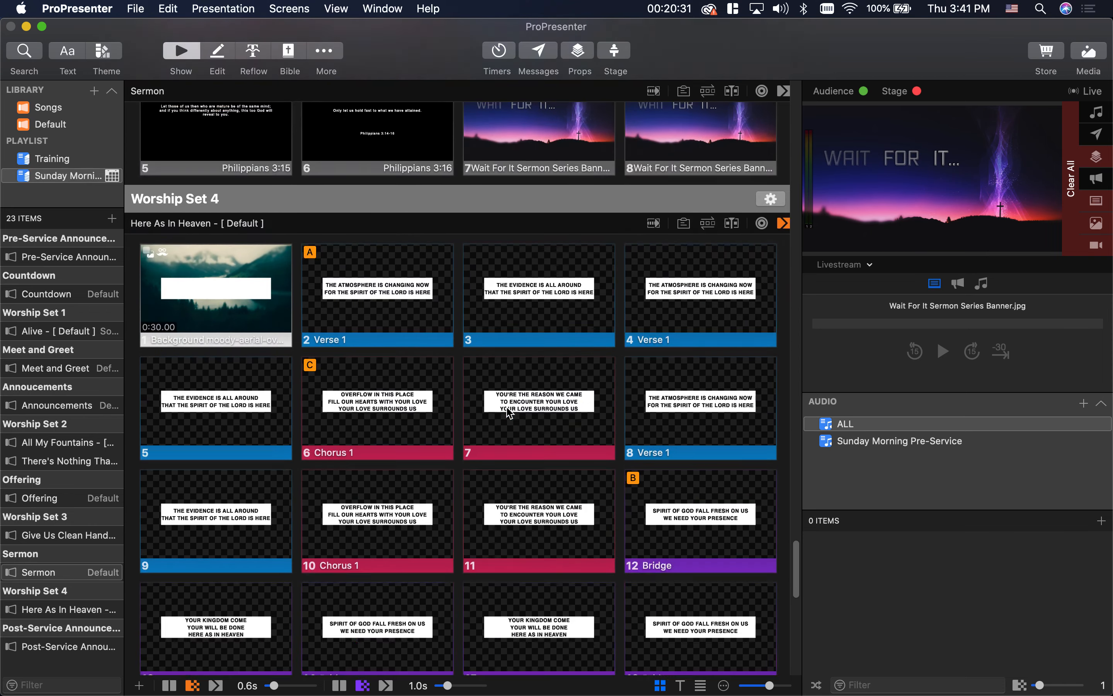
{"action": "scroll", "coordinate": [510, 413], "scroll_direction": "down", "scroll_amount": 12}
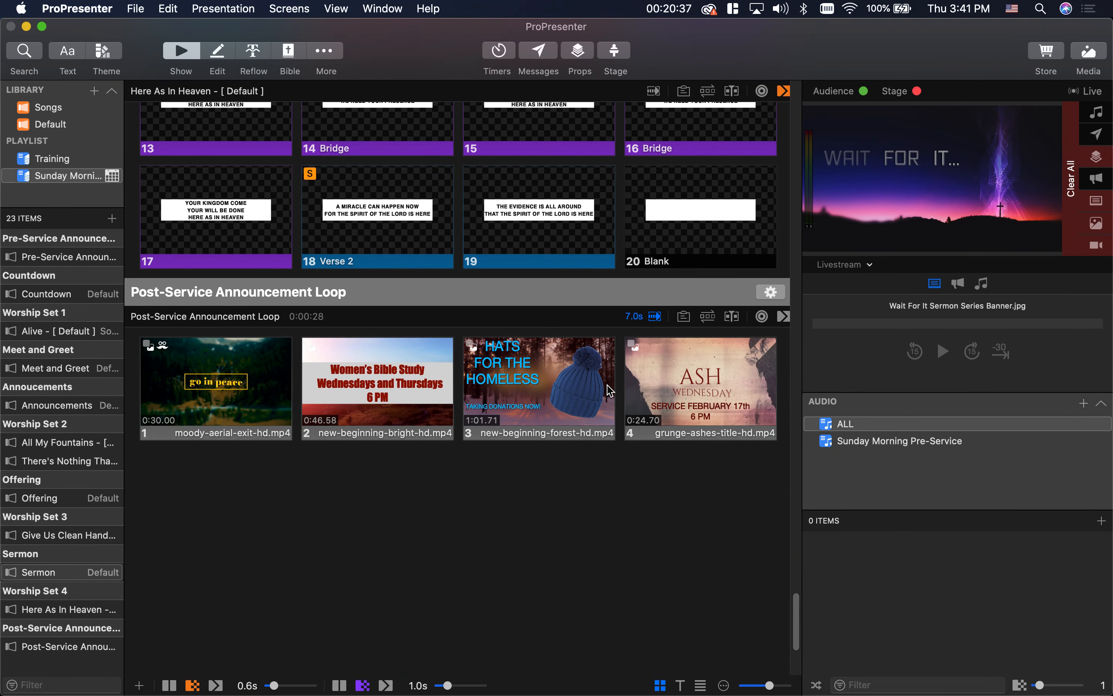
{"action": "right_click", "coordinate": [673, 375]}
{"action": "mouse_move", "coordinate": [831, 468]}
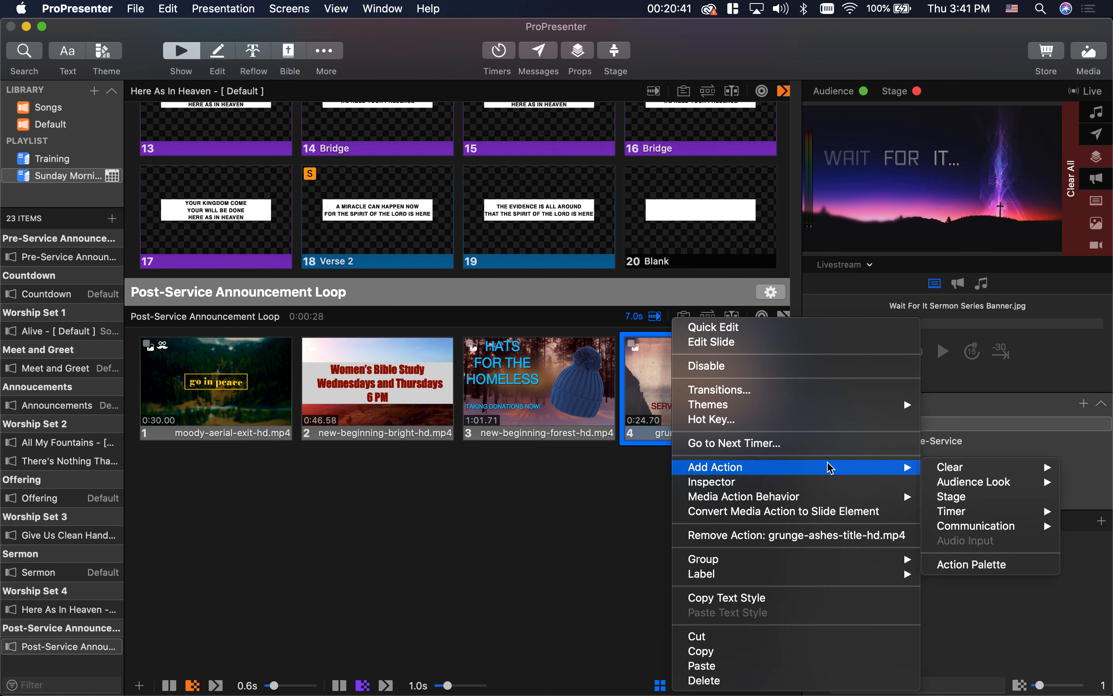
{"action": "left_click", "coordinate": [966, 564]}
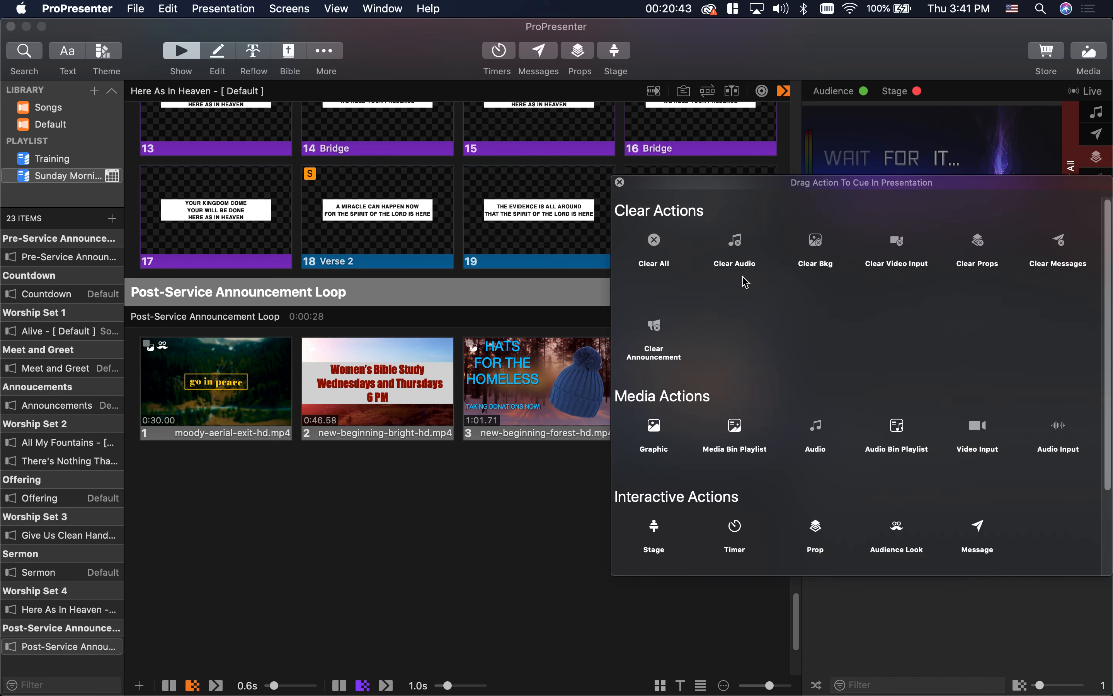
{"action": "left_click_drag", "start_coordinate": [725, 189], "coordinate": [725, 269]}
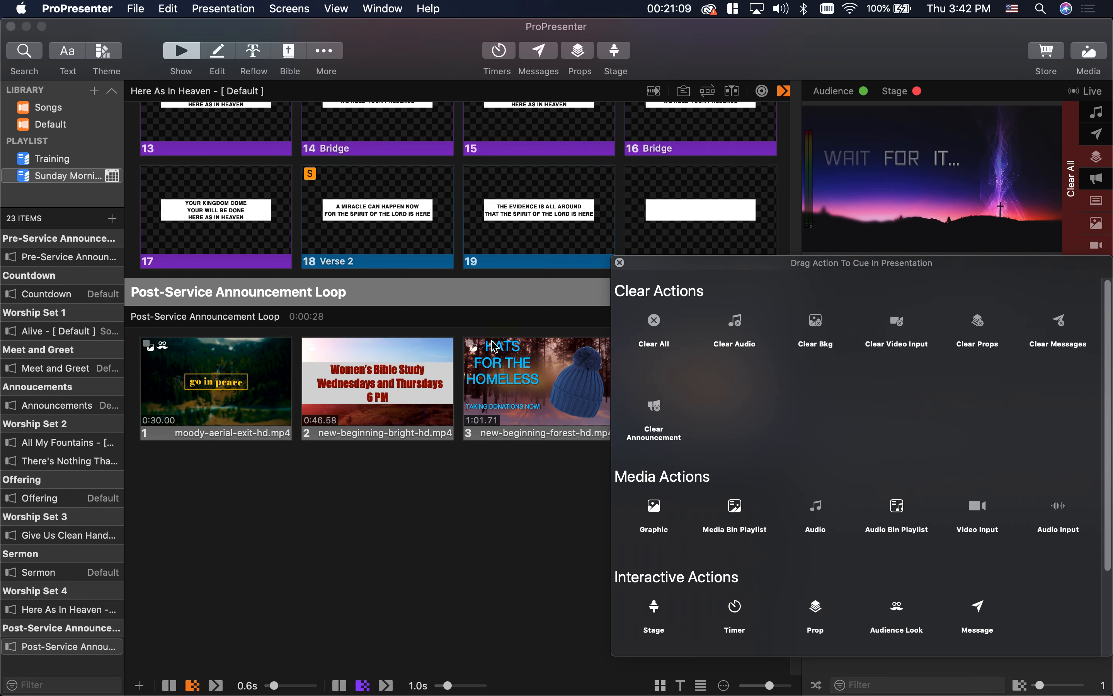
- Add an Audio Bin Playlist action for Sunday Morning Pre-Service to the first Pre-Service Announcement Loop slide, moody-aerial-welcome-hd.mp4
{"action": "scroll", "coordinate": [493, 346], "scroll_direction": "up", "scroll_amount": 20}
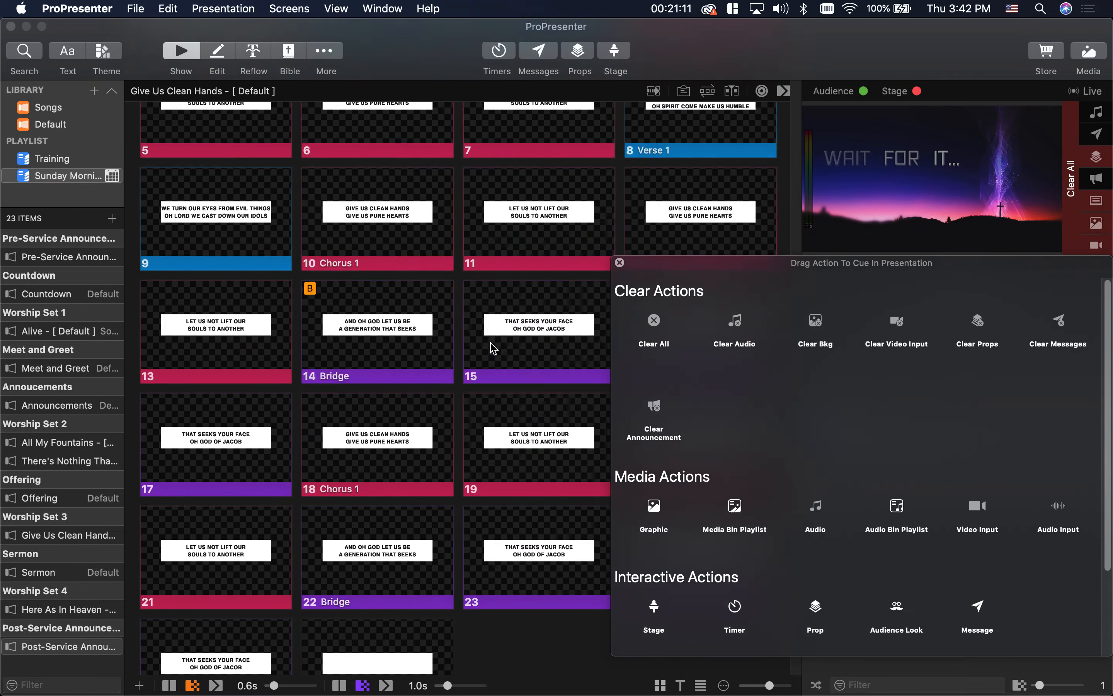
{"action": "scroll", "coordinate": [493, 348], "scroll_direction": "up", "scroll_amount": 20}
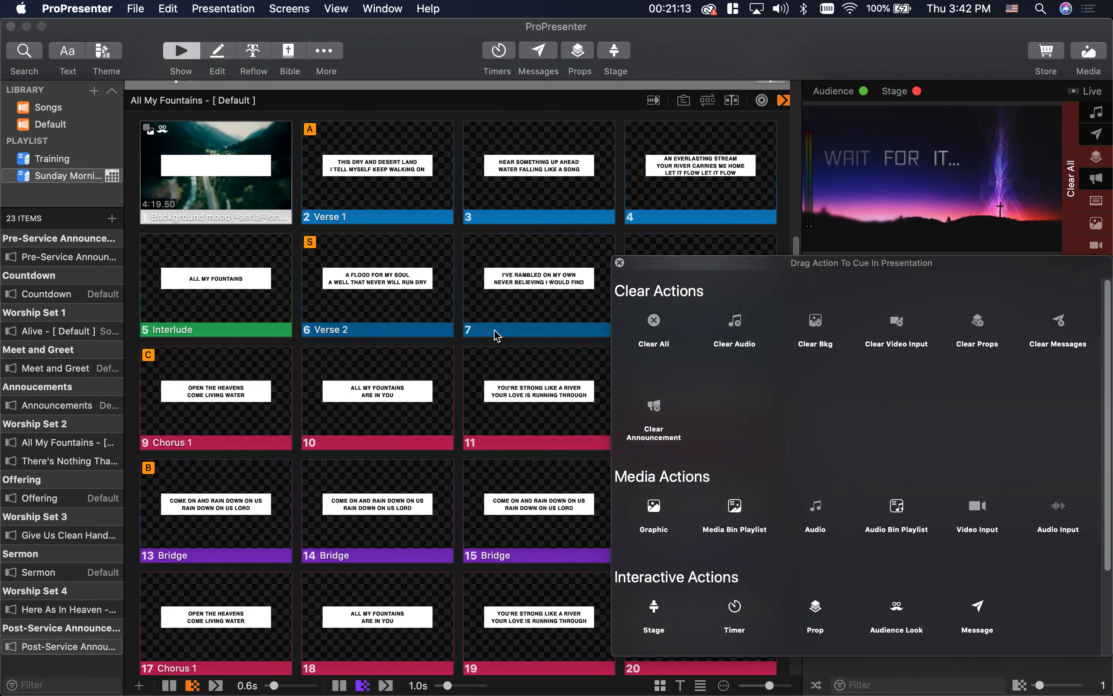
{"action": "scroll", "coordinate": [496, 335], "scroll_direction": "up", "scroll_amount": 20}
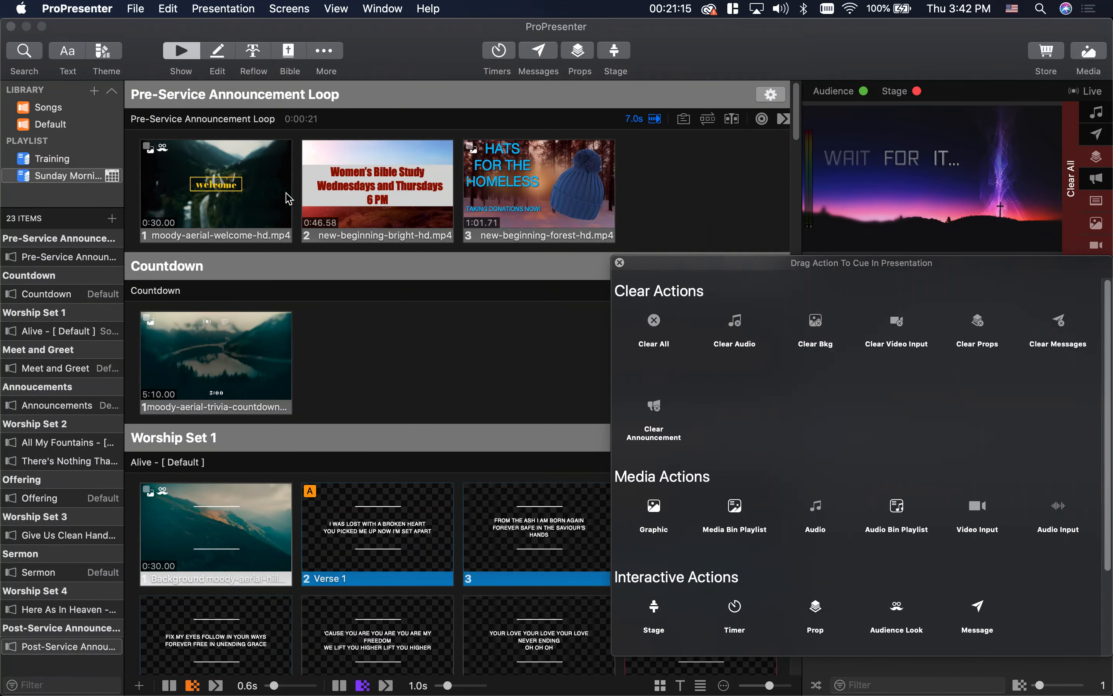
{"action": "left_click_drag", "start_coordinate": [895, 515], "coordinate": [240, 220]}
{"action": "left_click", "coordinate": [232, 277]}
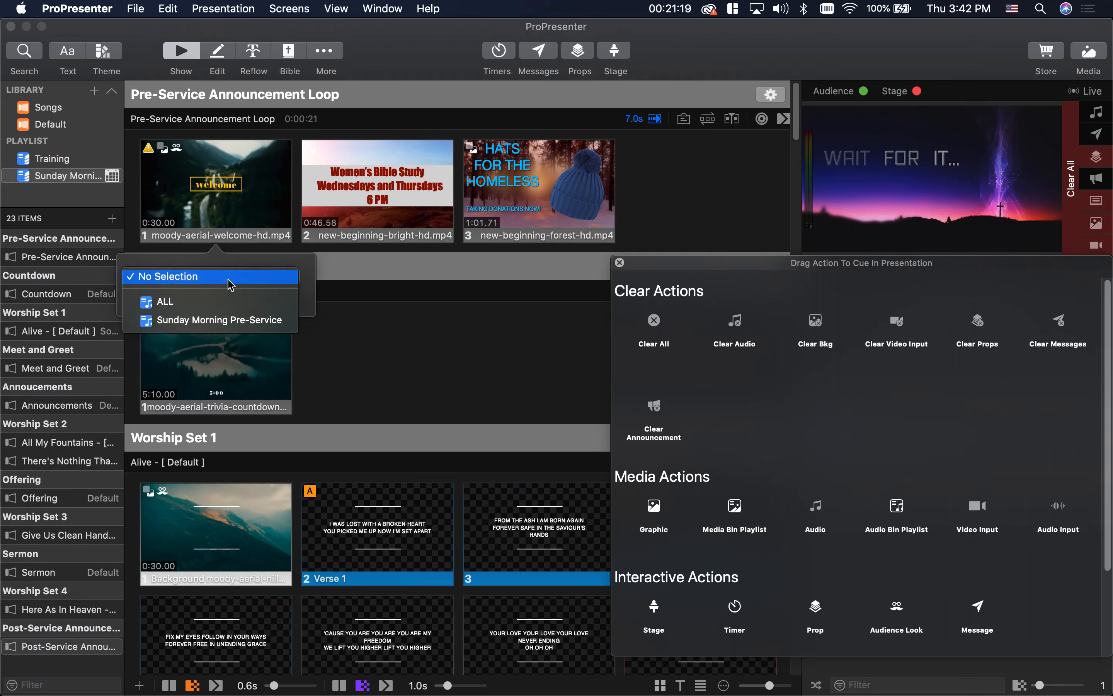
{"action": "left_click", "coordinate": [230, 318]}
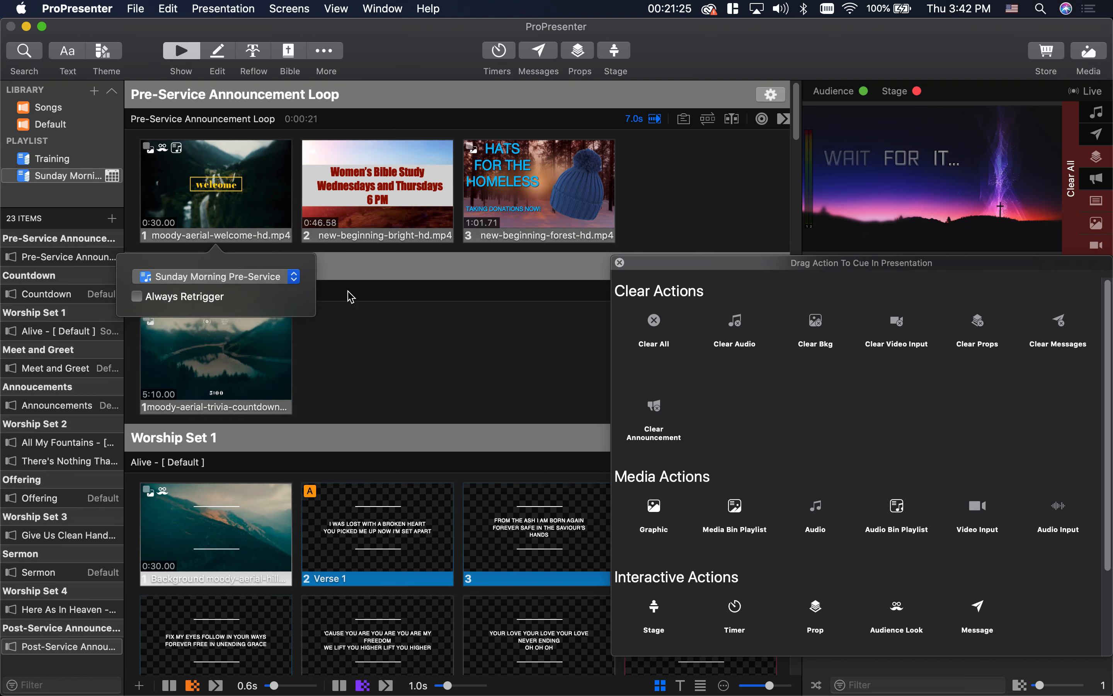
{"action": "left_click", "coordinate": [366, 276]}
- Trigger the first Pre-Service Announcement Loop slide to test its audio action, clear all output layers, and close the Action Palette
{"action": "left_click", "coordinate": [218, 202]}
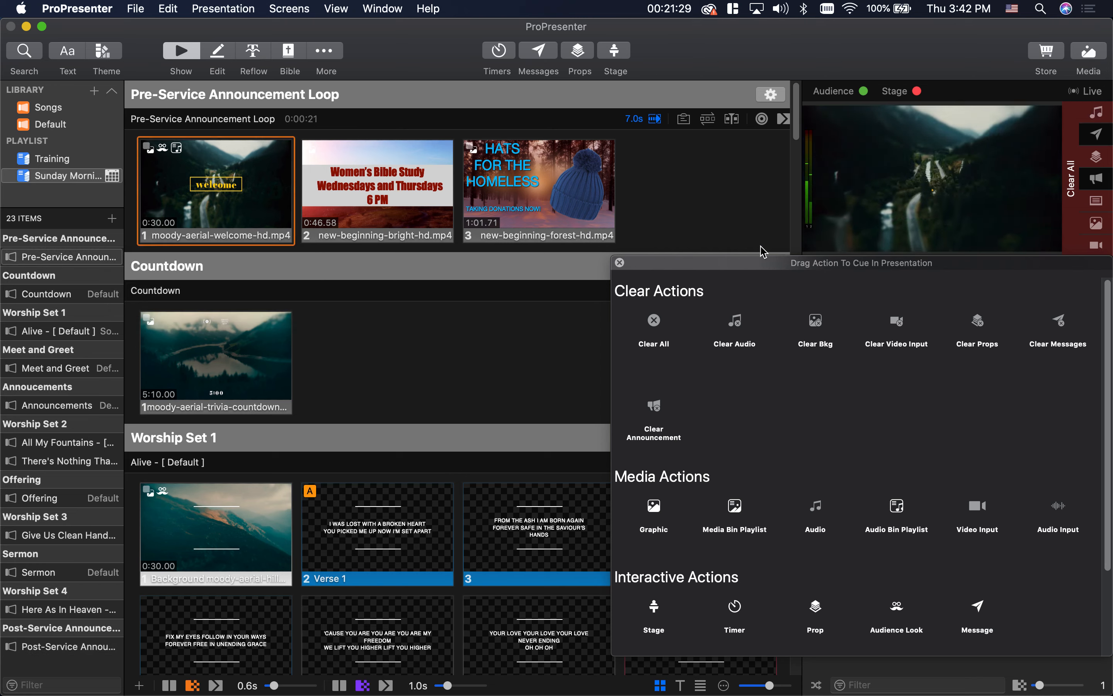
{"action": "left_click", "coordinate": [1074, 188]}
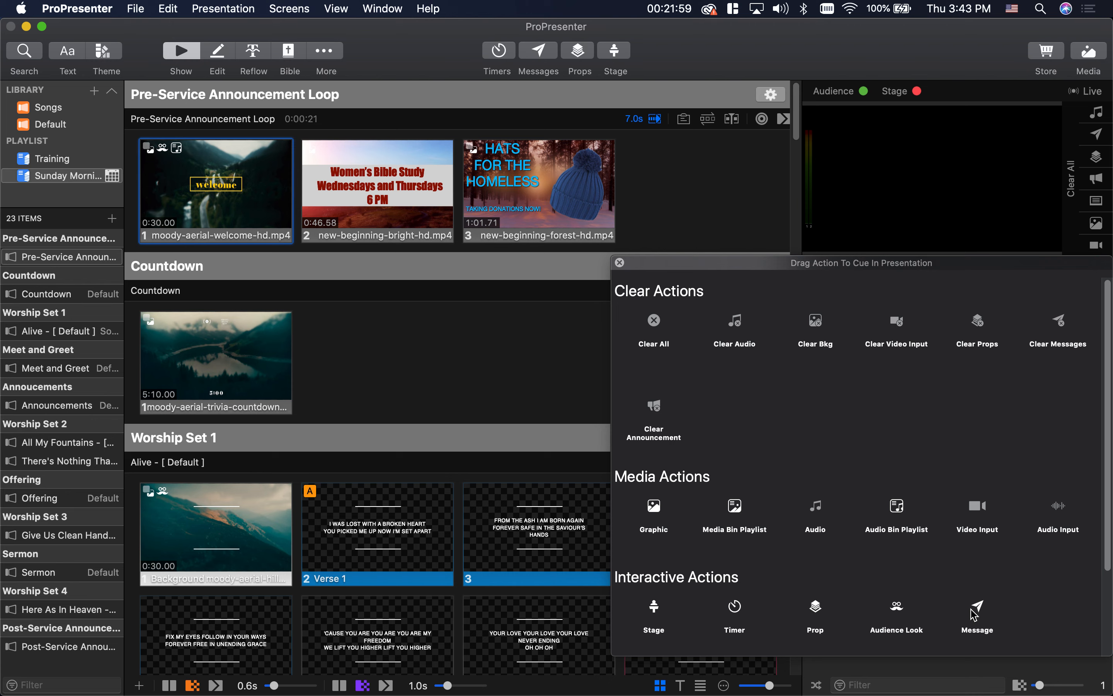
{"action": "left_click", "coordinate": [620, 263]}
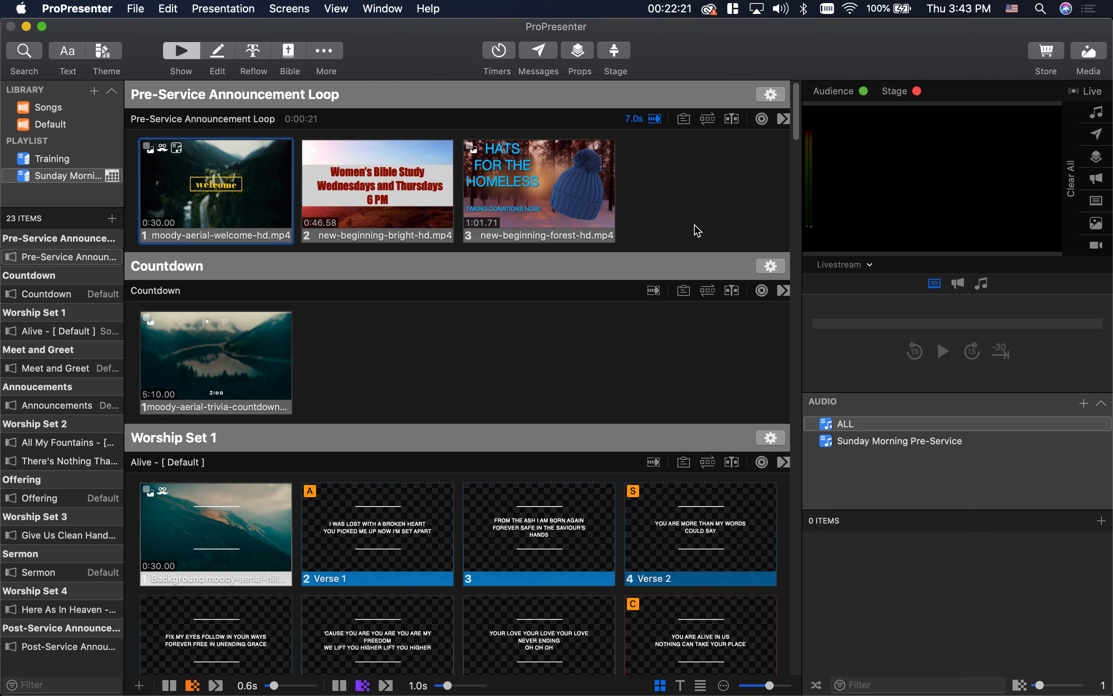
{"action": "left_click", "coordinate": [1090, 91]}
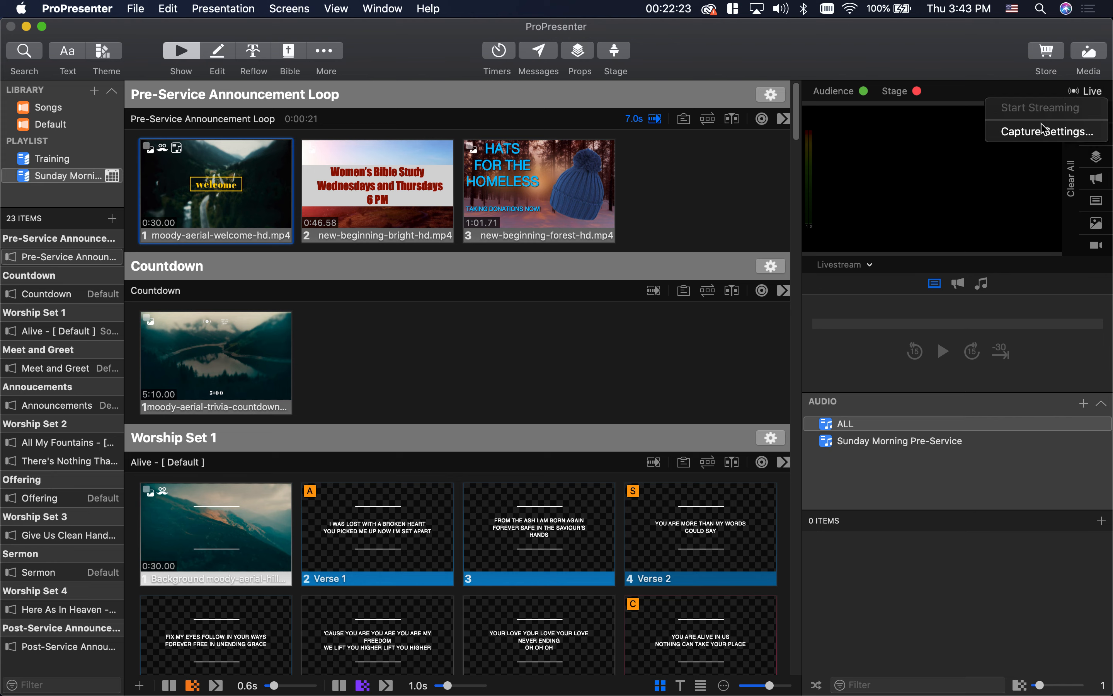
{"action": "left_click", "coordinate": [945, 66]}
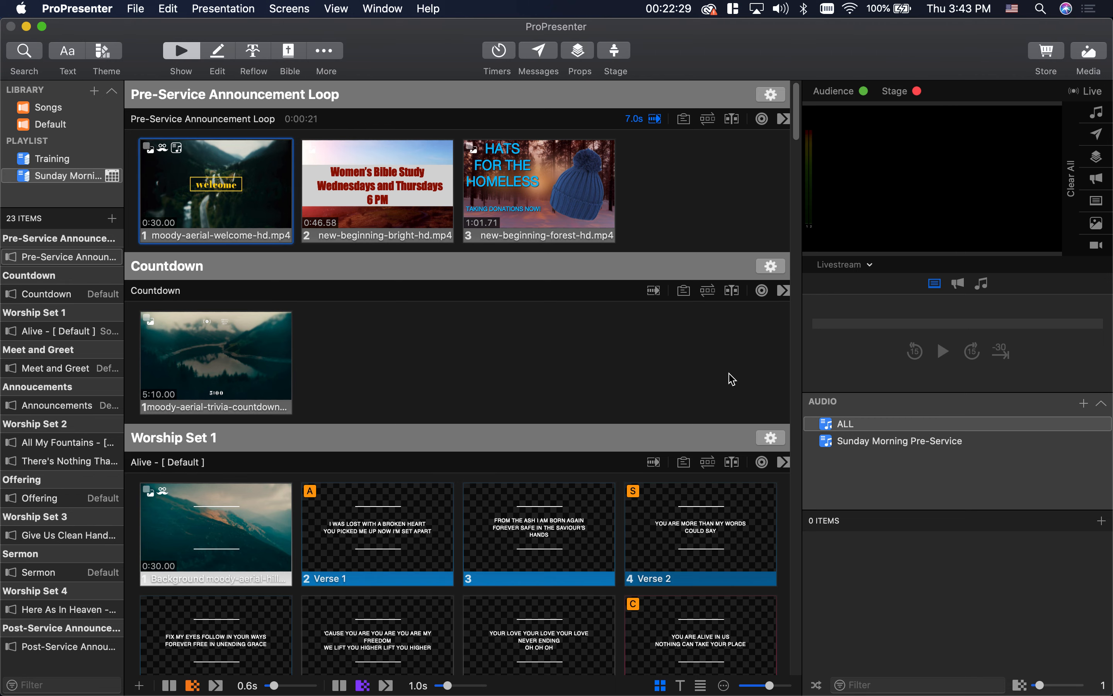
- Add a Video Input action from the Action Palette to the first slide of Alive in Worship Set 1, and close the palette
{"action": "left_click_drag", "start_coordinate": [796, 134], "coordinate": [798, 161]}
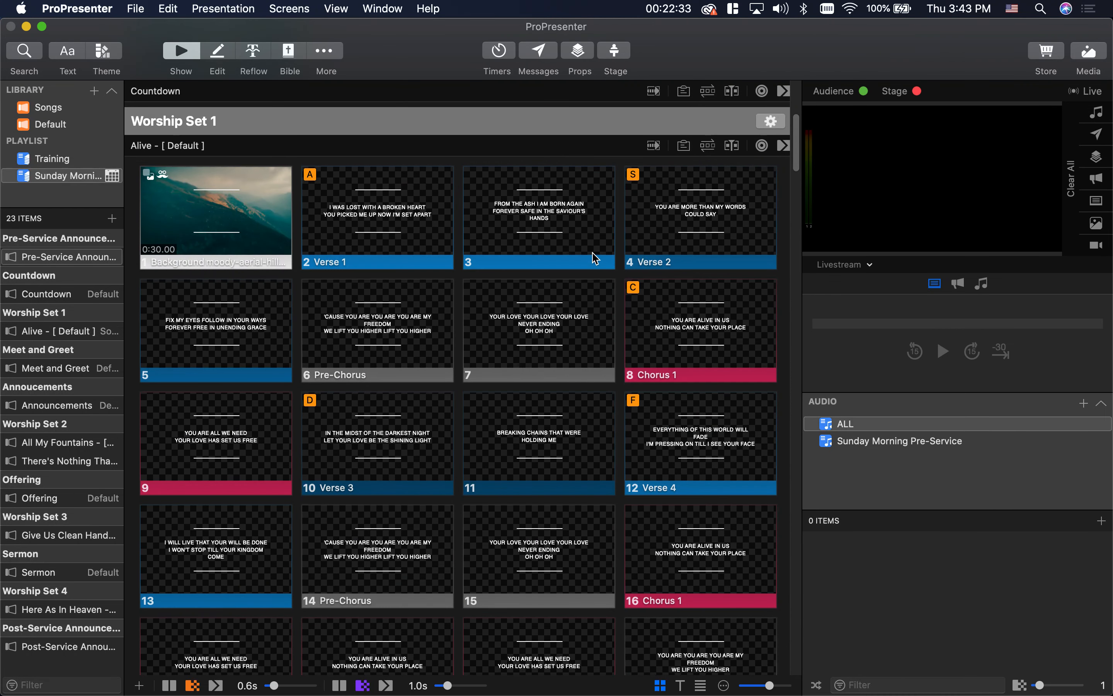
{"action": "left_click", "coordinate": [228, 217]}
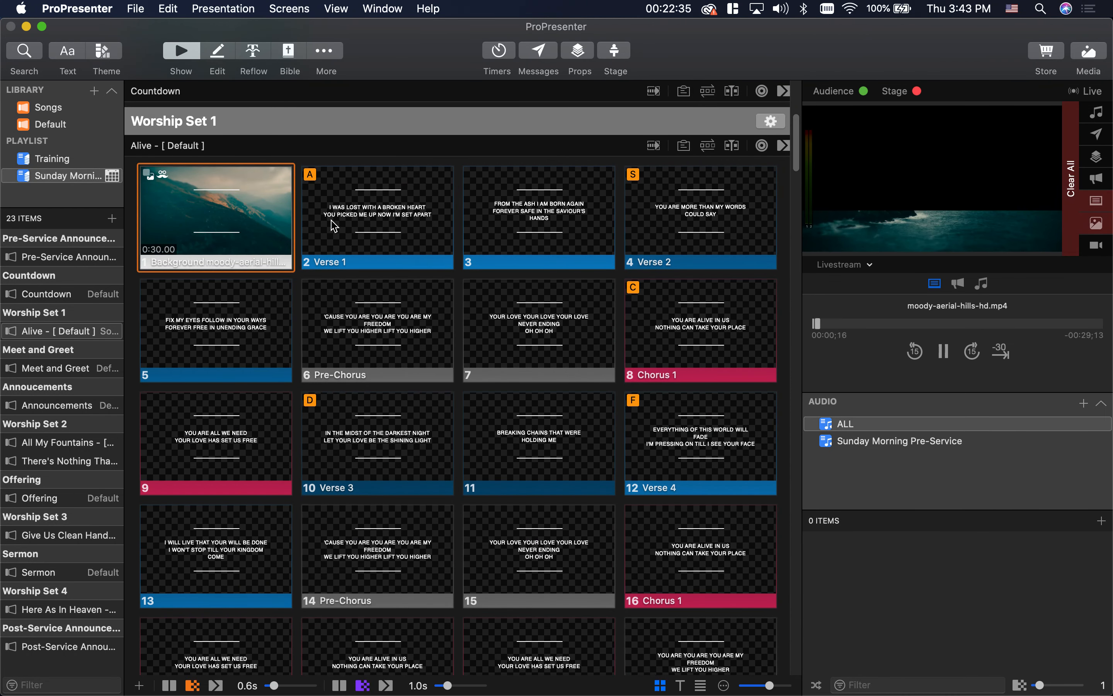
{"action": "right_click", "coordinate": [202, 202]}
{"action": "mouse_move", "coordinate": [280, 348]}
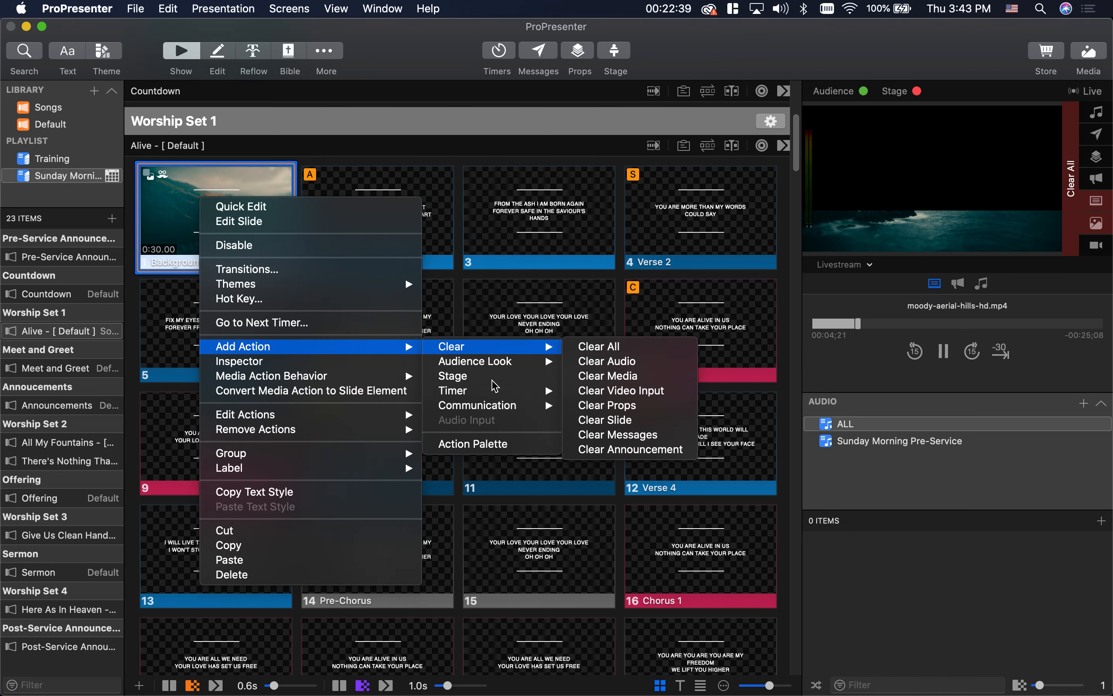
{"action": "left_click", "coordinate": [491, 444]}
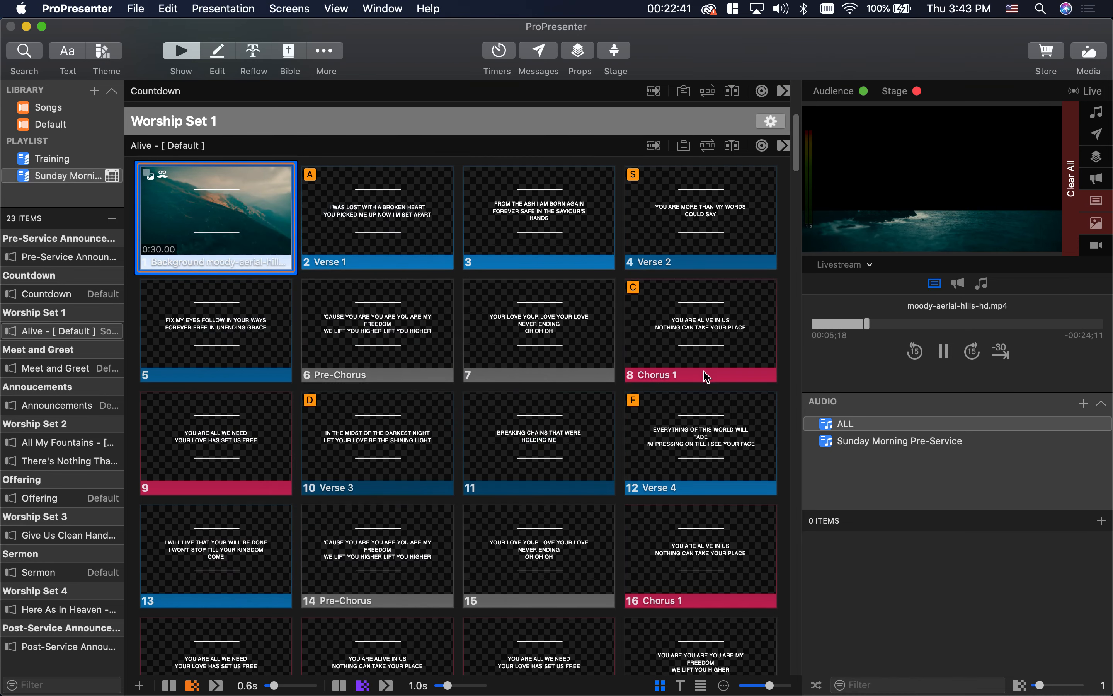
{"action": "left_click_drag", "start_coordinate": [980, 511], "coordinate": [189, 194]}
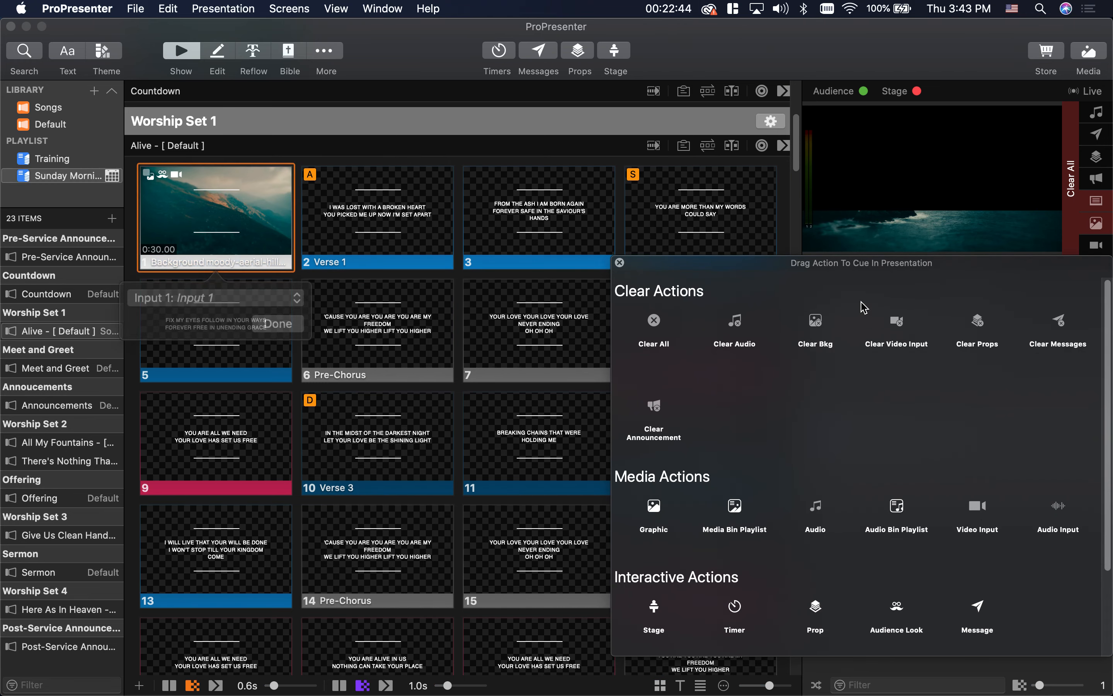
{"action": "left_click", "coordinate": [620, 264]}
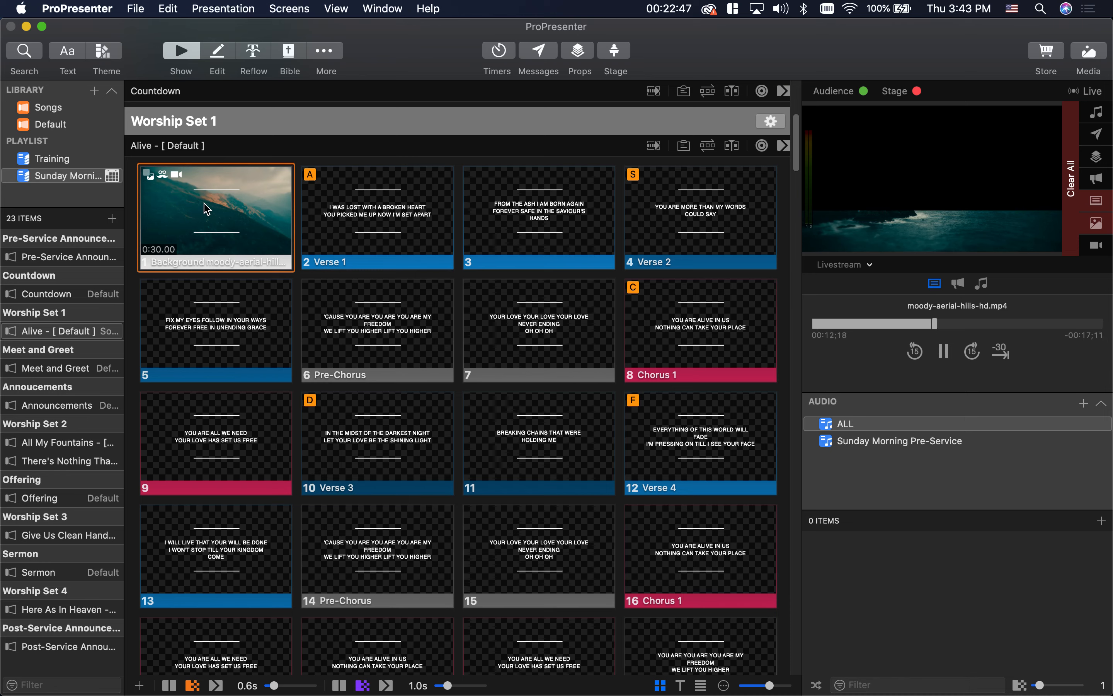
- Open the Input 1 action on the first Alive slide for editing and confirm Input 1 as its video input
{"action": "right_click", "coordinate": [203, 202]}
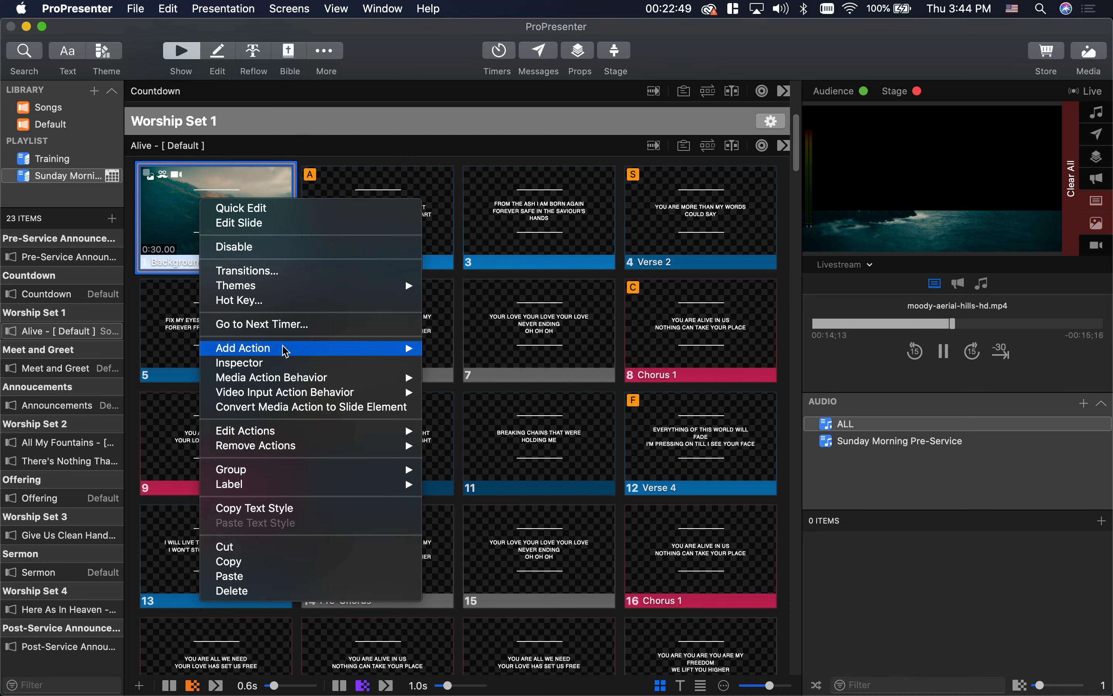
{"action": "mouse_move", "coordinate": [407, 433]}
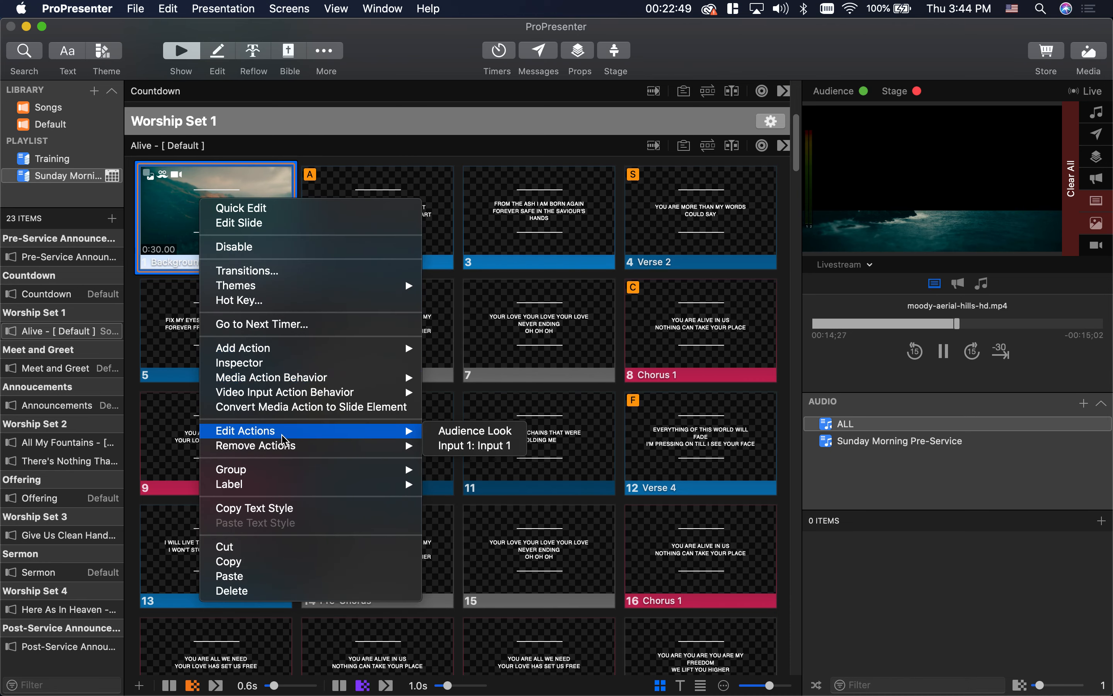
{"action": "left_click", "coordinate": [454, 445]}
{"action": "left_click", "coordinate": [271, 317]}
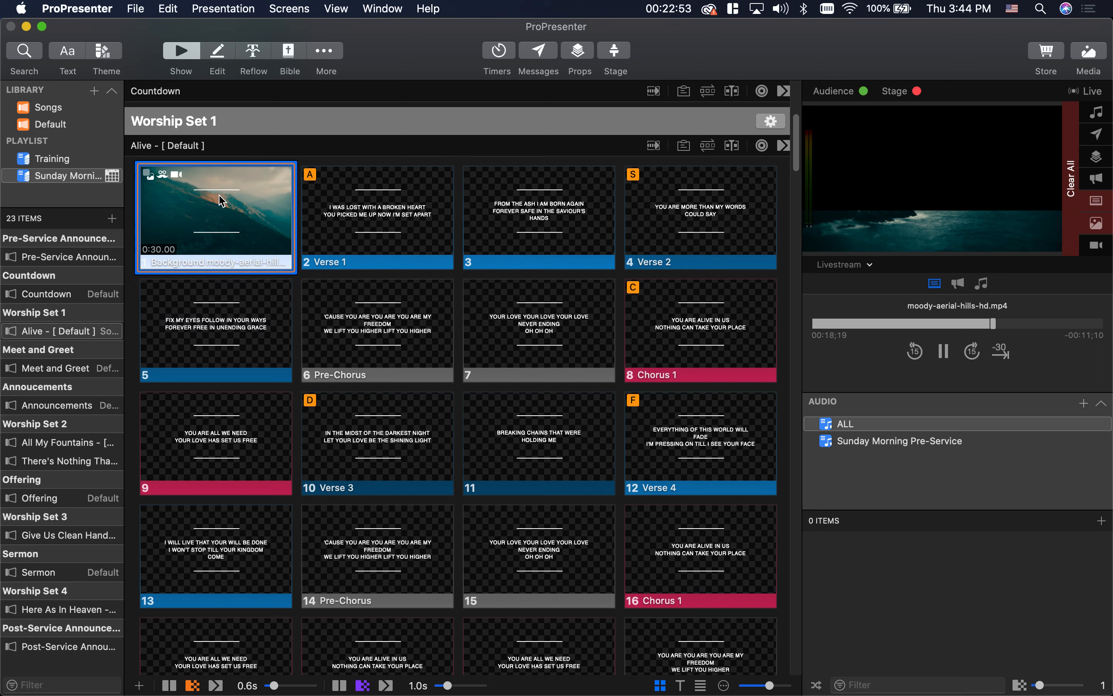
- Trigger Alive slides 1 through 6 to check the camera input behind the lyrics on the Livestream preview, and clear all output layers
{"action": "left_click", "coordinate": [212, 215]}
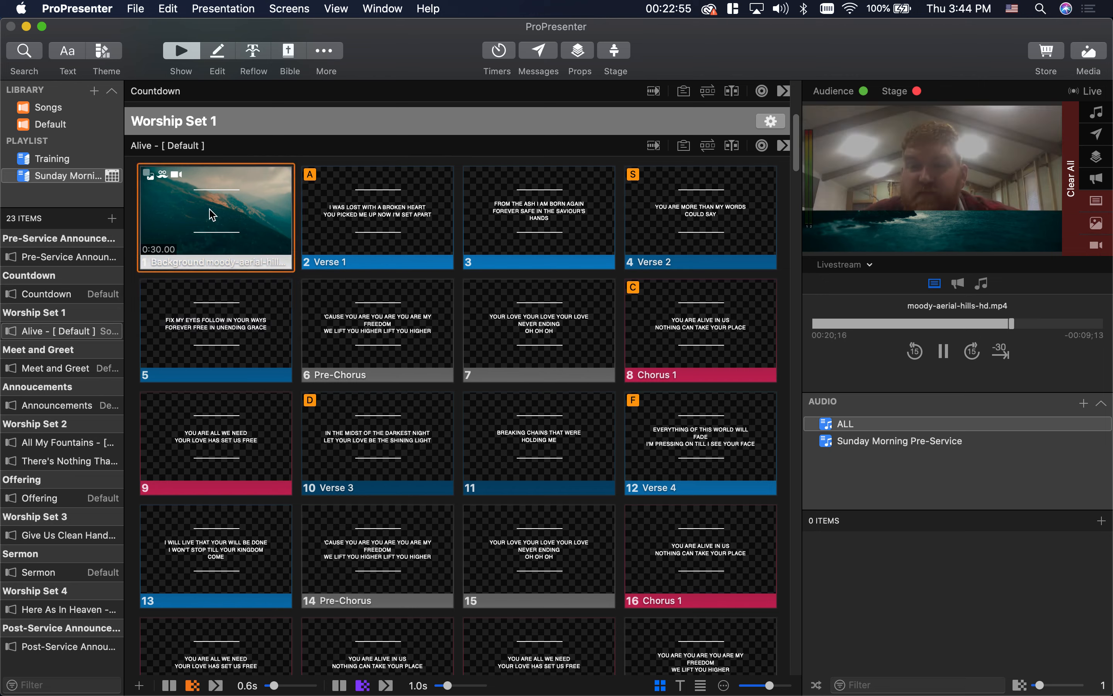
{"action": "left_click", "coordinate": [358, 219]}
{"action": "left_click", "coordinate": [527, 225]}
{"action": "left_click", "coordinate": [699, 224]}
{"action": "left_click", "coordinate": [288, 310]}
{"action": "left_click", "coordinate": [386, 324]}
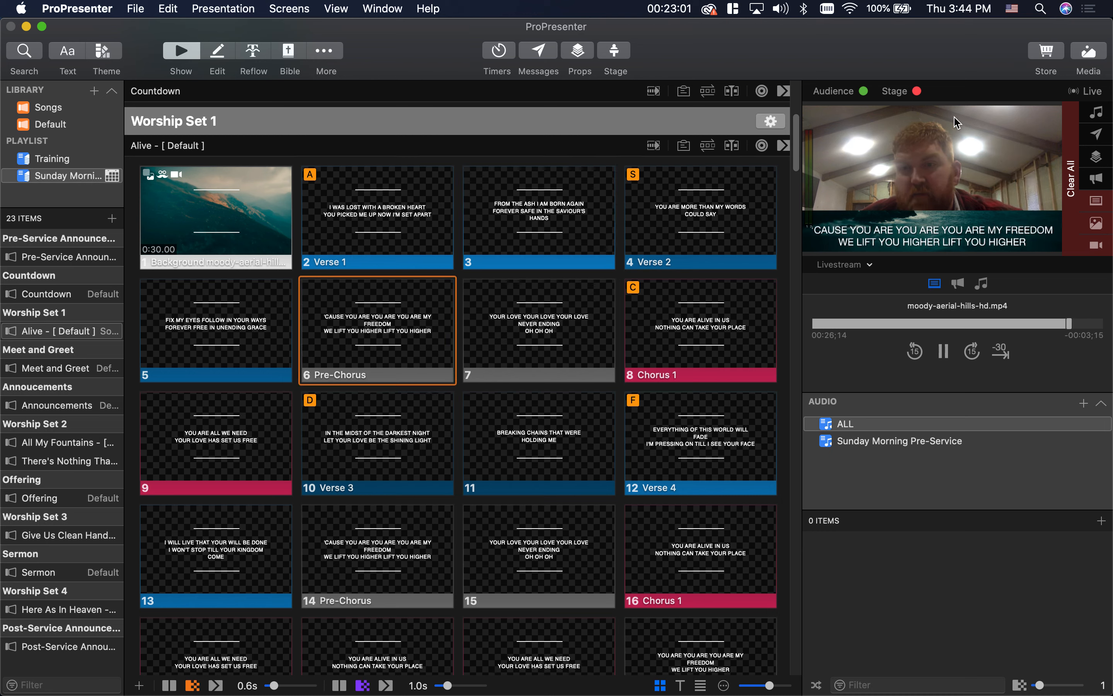
{"action": "left_click", "coordinate": [1071, 174]}
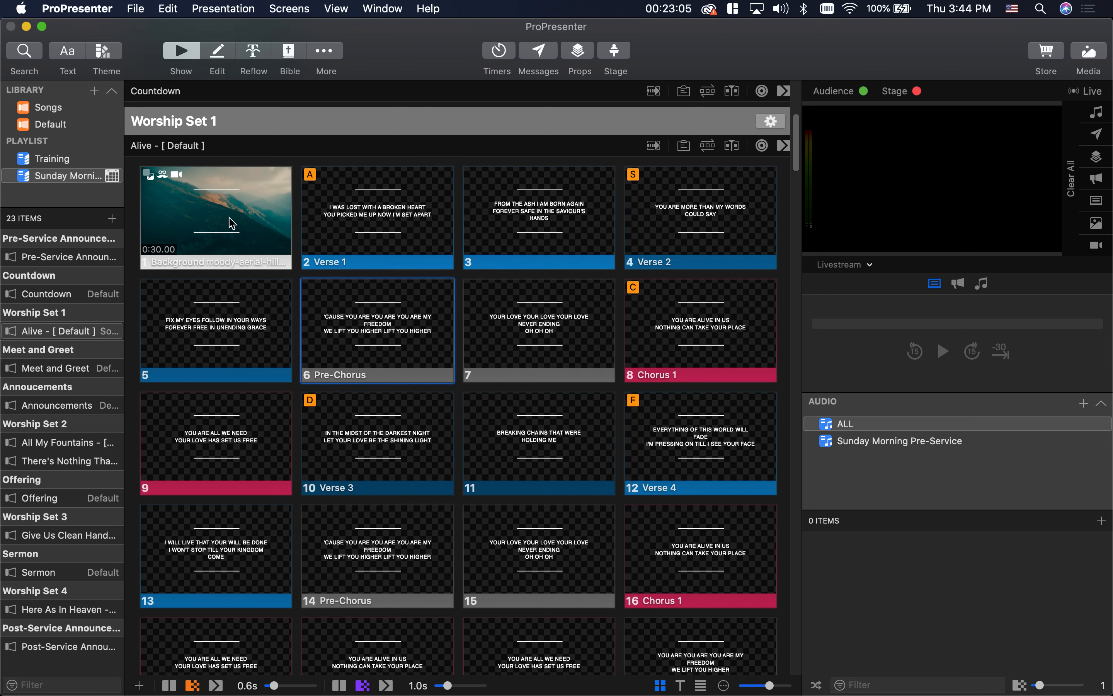
- Add an Audio action to the Meet and Greet countdown slide, using the "How Deep The Father's Love For Us" .m4a file from the Desktop
{"action": "left_click_drag", "start_coordinate": [796, 159], "coordinate": [796, 111]}
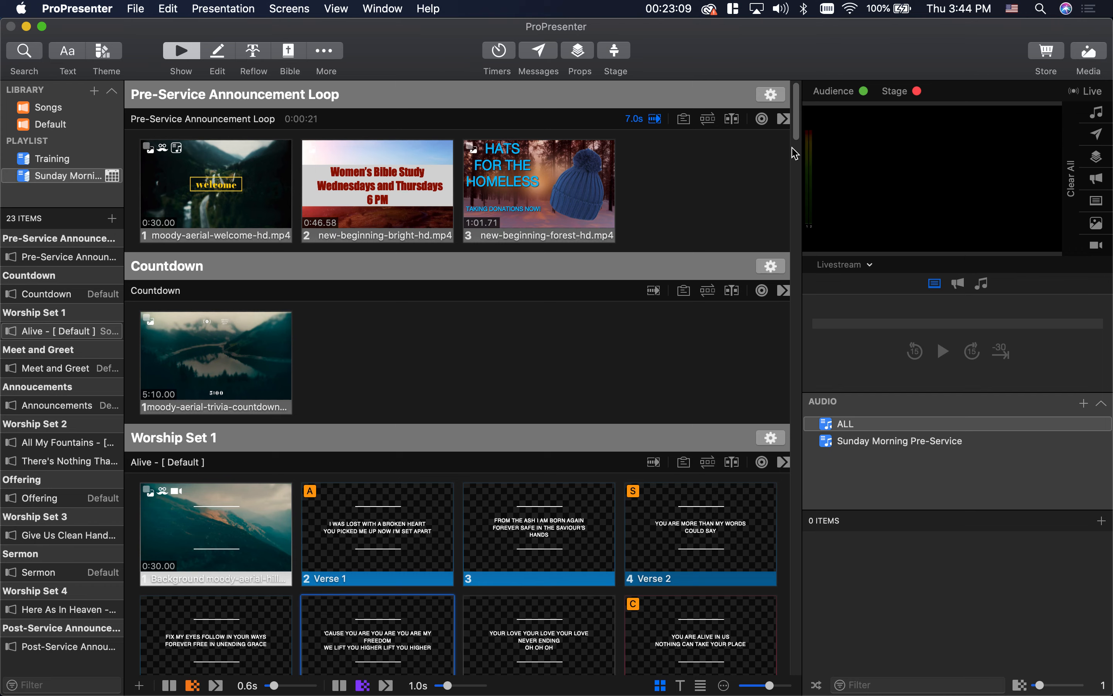
{"action": "left_click_drag", "start_coordinate": [796, 136], "coordinate": [796, 239]}
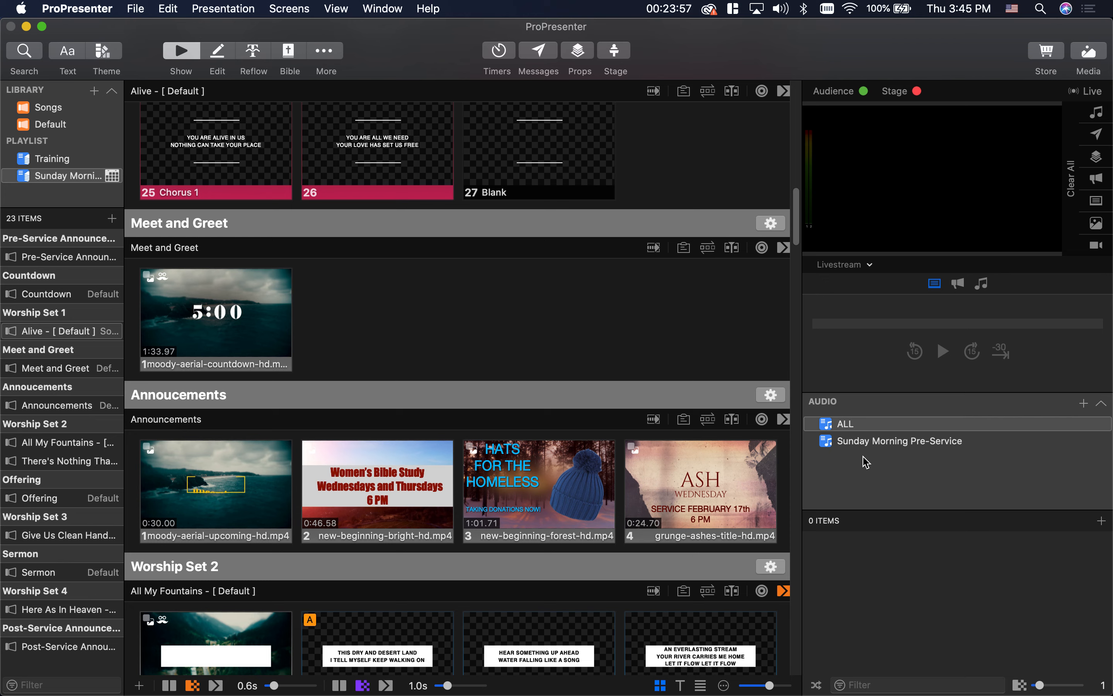
{"action": "right_click", "coordinate": [207, 318]}
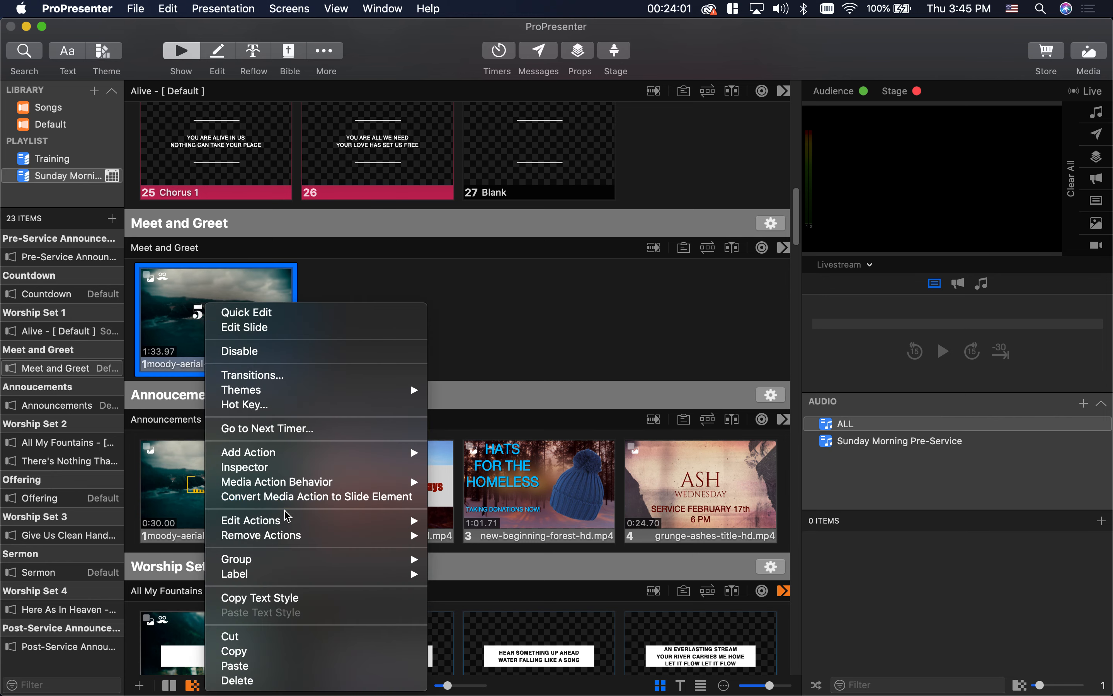
{"action": "mouse_move", "coordinate": [276, 452]}
{"action": "mouse_move", "coordinate": [493, 467]}
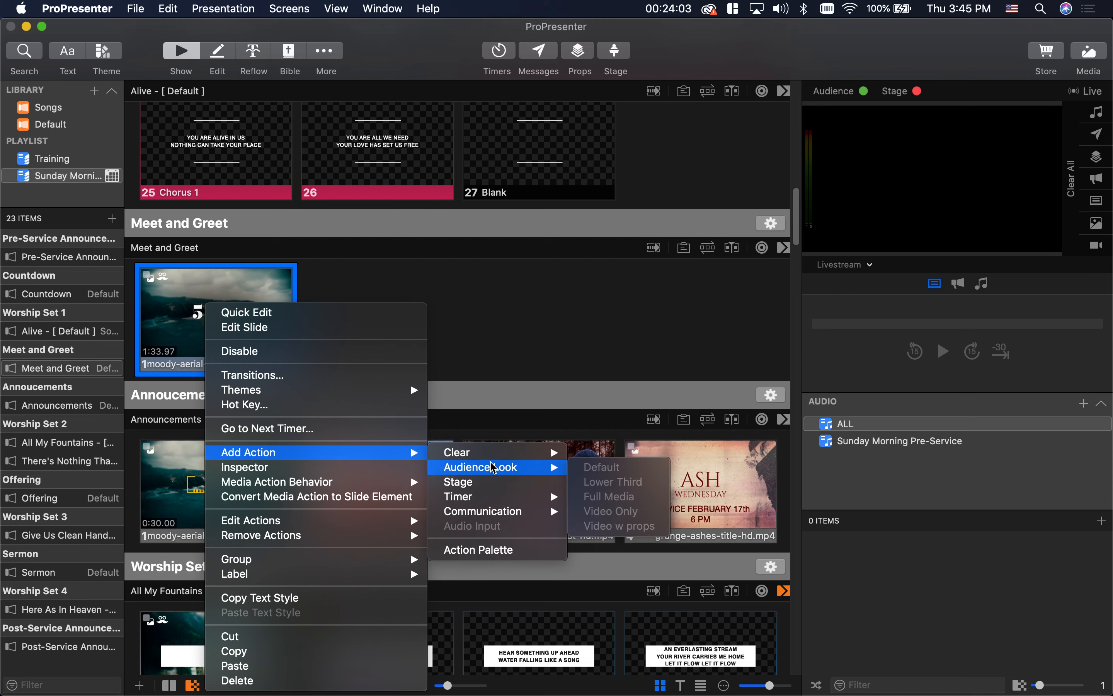
{"action": "left_click", "coordinate": [495, 550]}
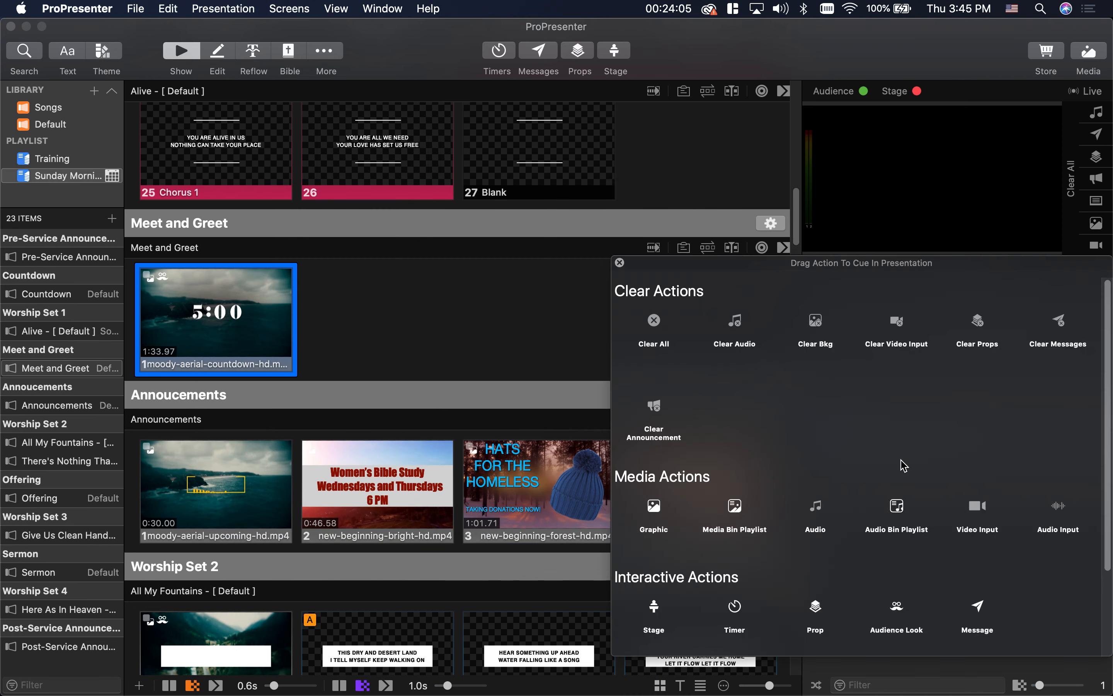
{"action": "left_click_drag", "start_coordinate": [816, 507], "coordinate": [195, 322]}
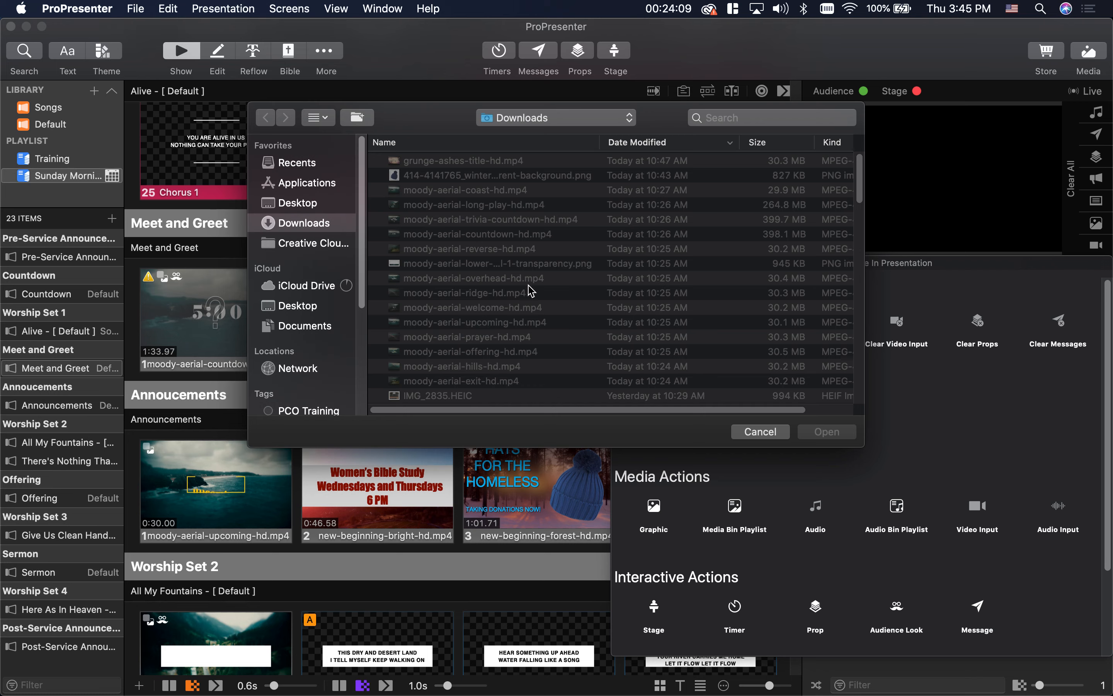
{"action": "left_click", "coordinate": [301, 204]}
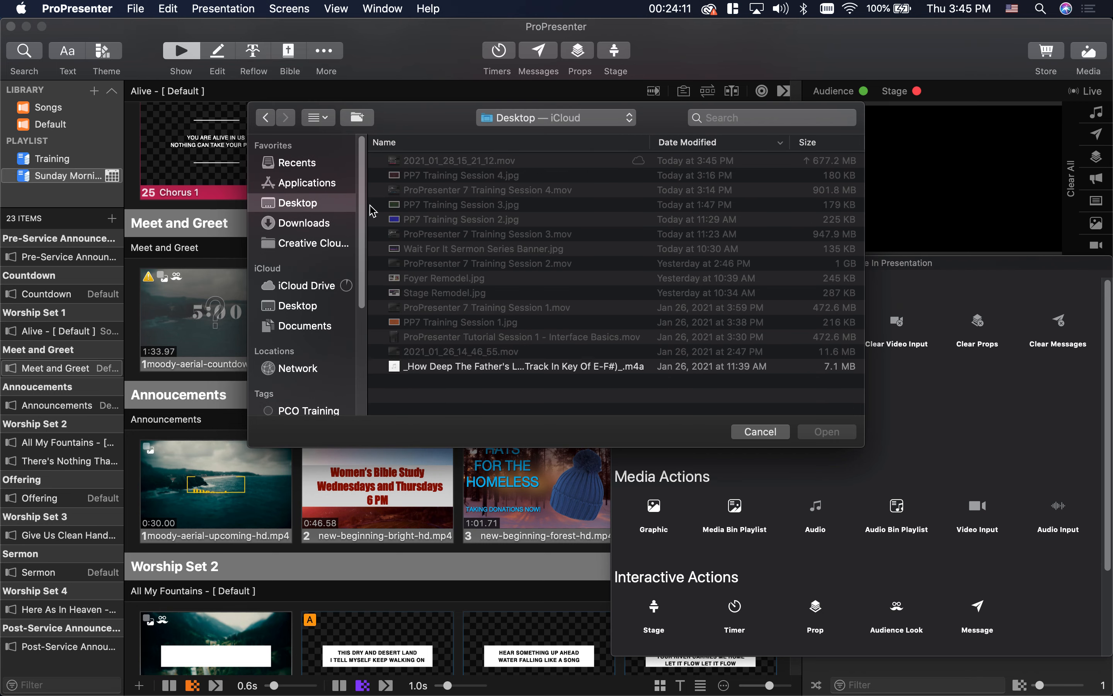
{"action": "left_click", "coordinate": [462, 366]}
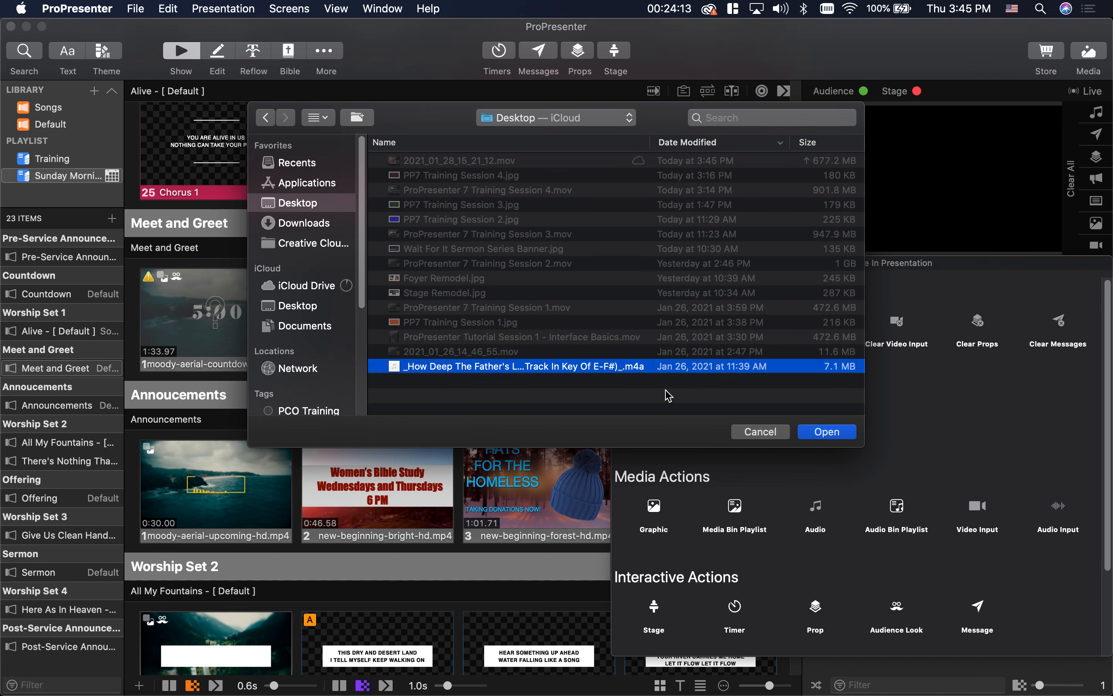
{"action": "left_click", "coordinate": [838, 435]}
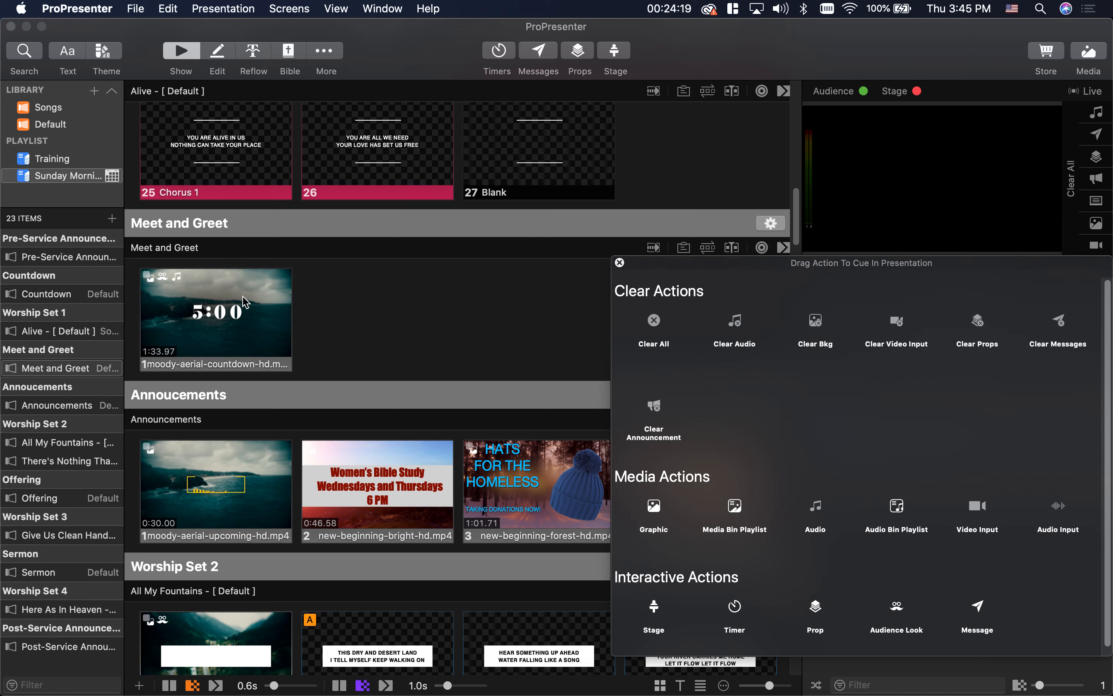
{"action": "left_click", "coordinate": [620, 263]}
- Inspect the Meet and Greet slide's countdown video and audio track in the Inspector, and play the video to preview it
{"action": "right_click", "coordinate": [207, 304]}
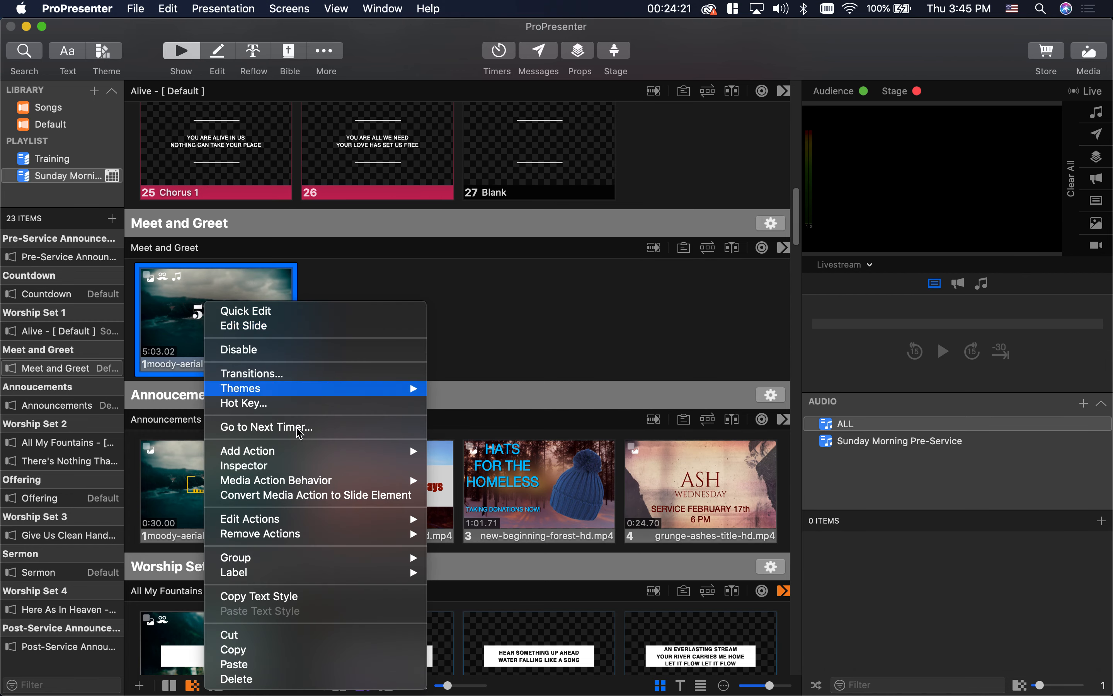
{"action": "left_click", "coordinate": [294, 469]}
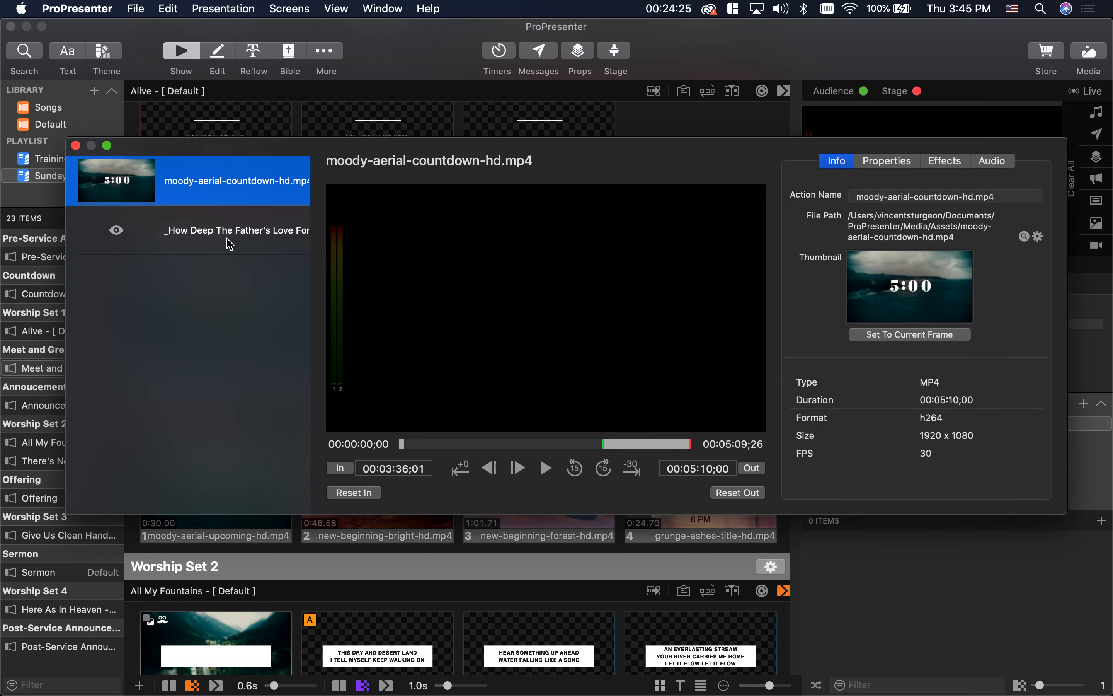
{"action": "left_click", "coordinate": [228, 244]}
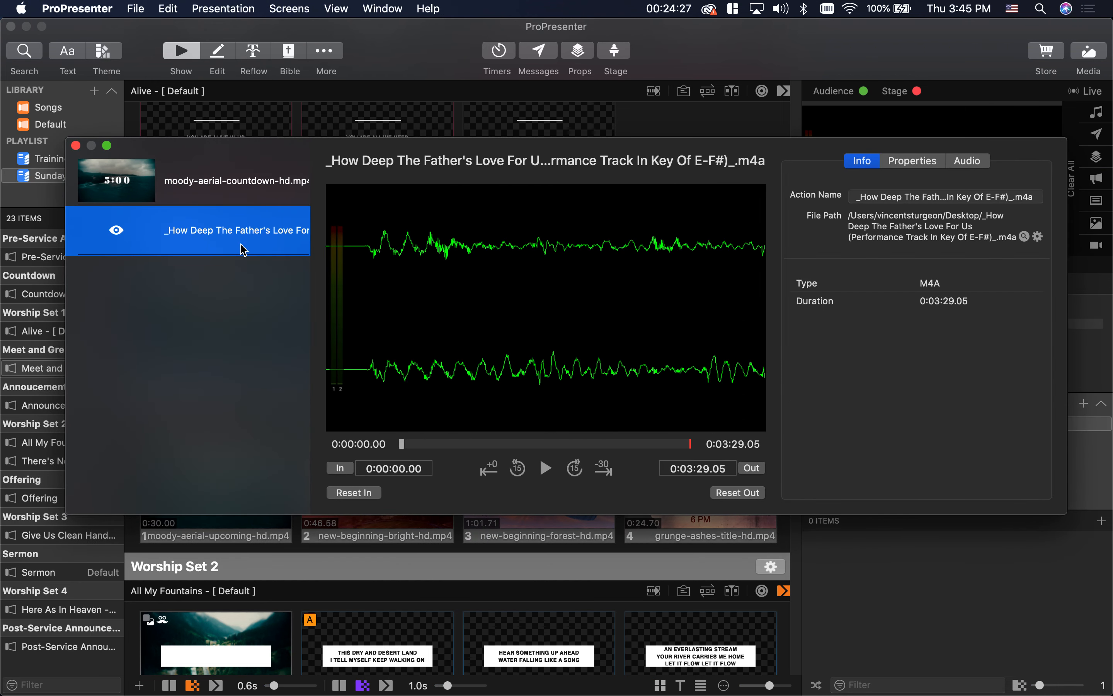
{"action": "left_click", "coordinate": [216, 194]}
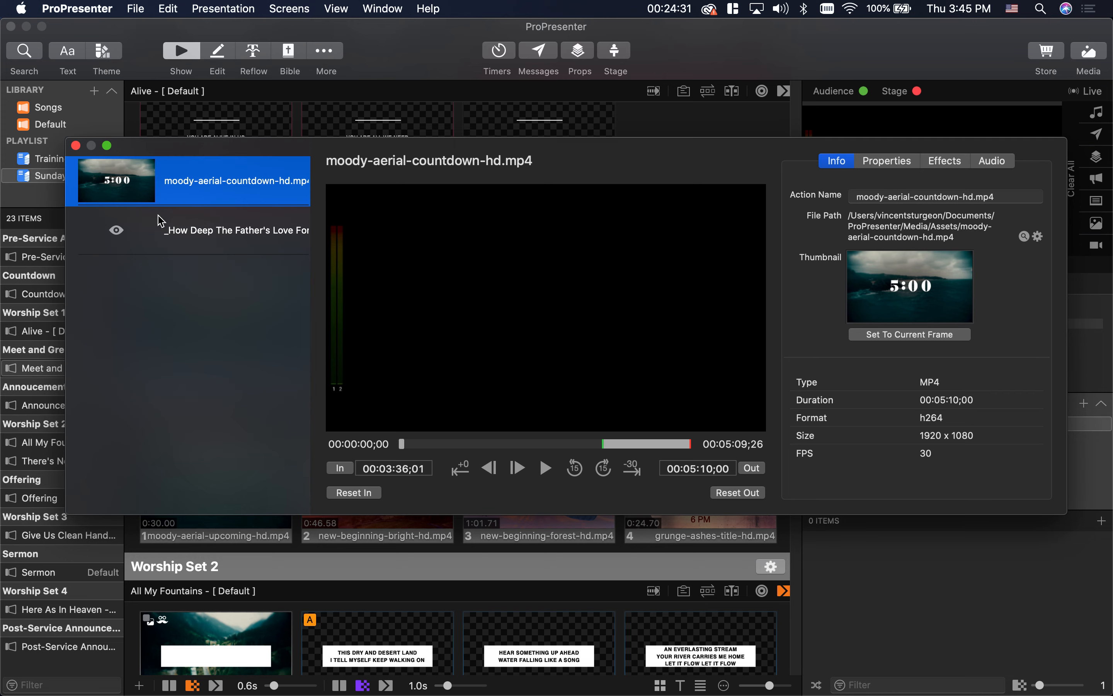
{"action": "left_click", "coordinate": [187, 237]}
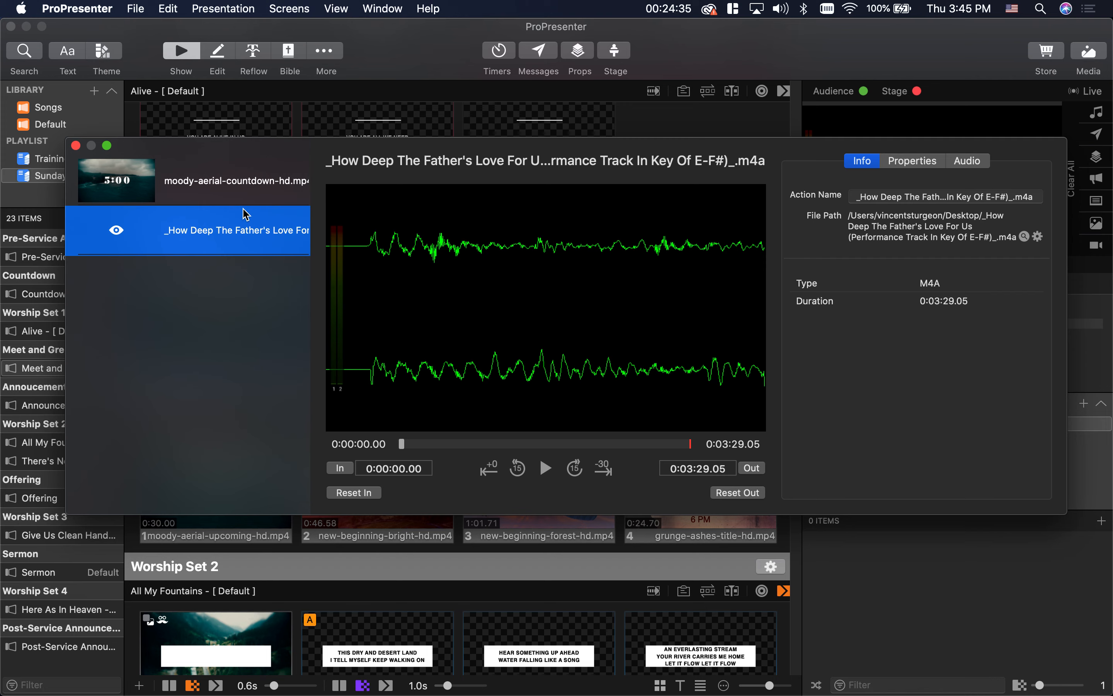
{"action": "left_click", "coordinate": [223, 196]}
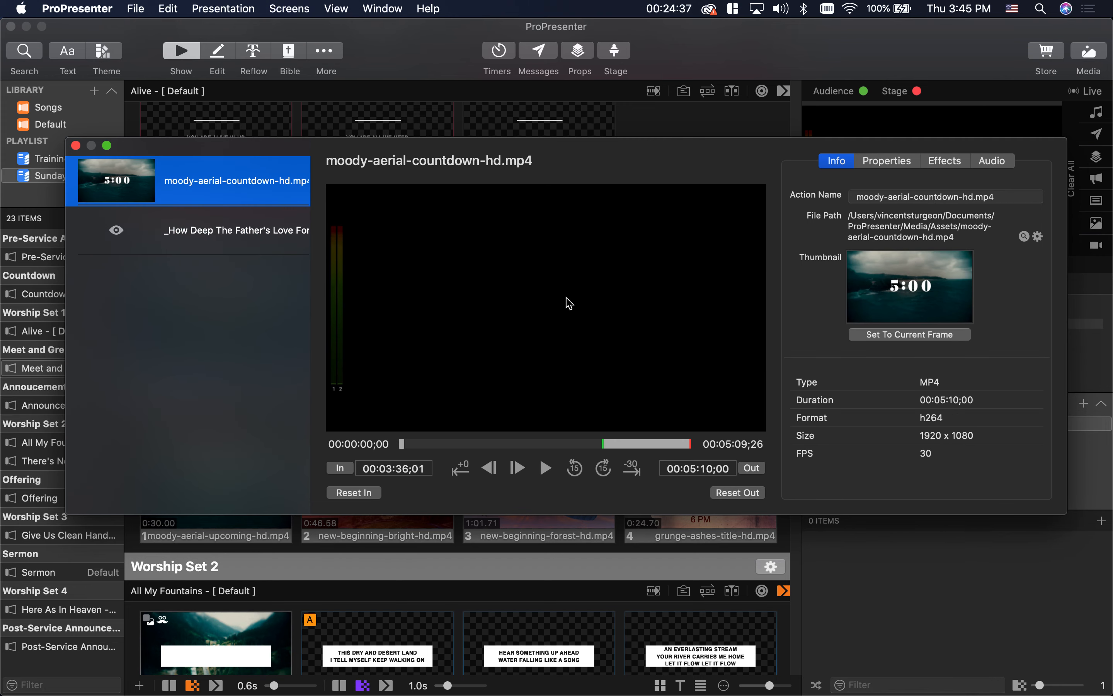
{"action": "left_click", "coordinate": [545, 468]}
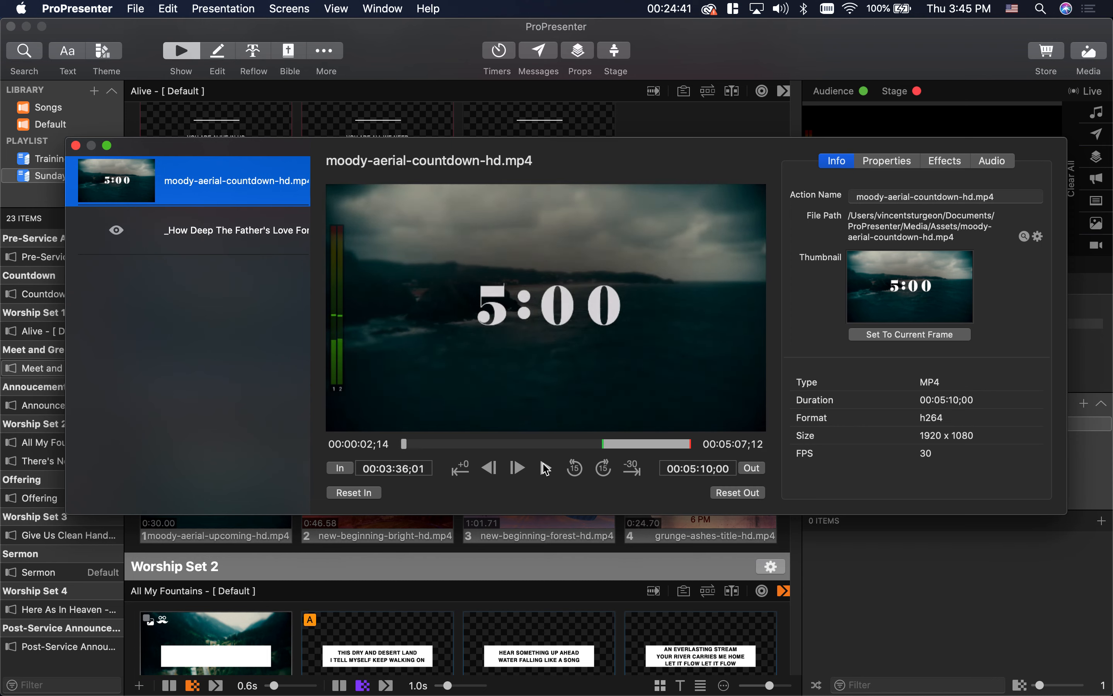
- Set the moody-aerial-countdown-hd.mp4 volume to -51 dB on Audio Channel 1 and -49 dB on Audio Channel 2, and close the Inspector
{"action": "left_click", "coordinate": [894, 168]}
{"action": "left_click", "coordinate": [984, 162]}
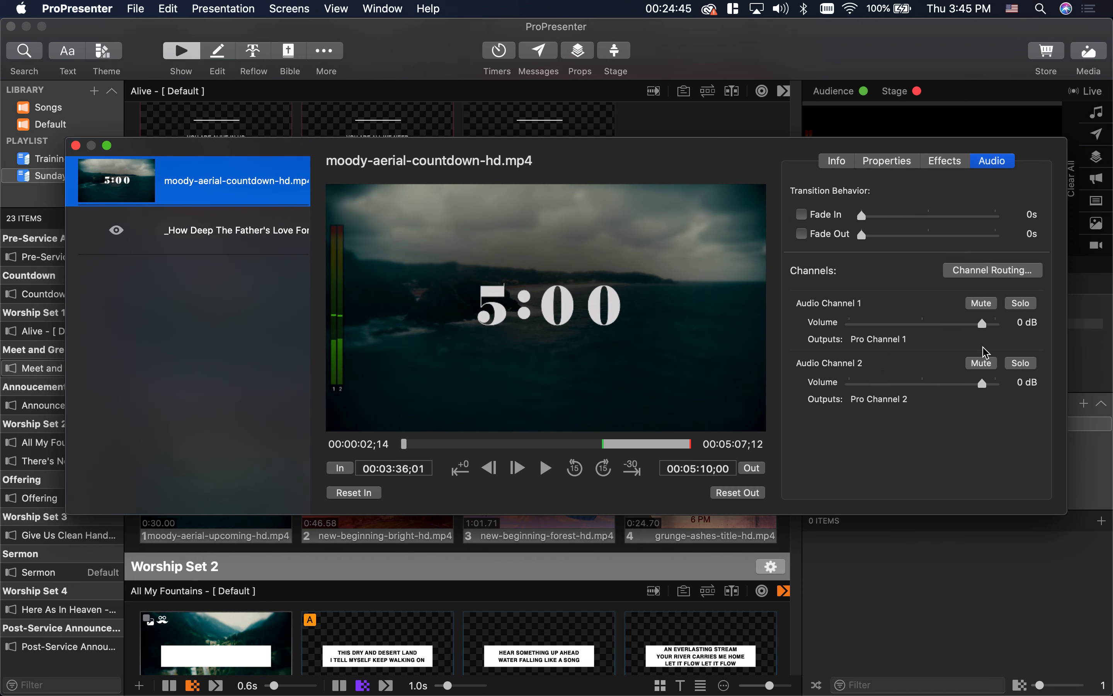
{"action": "left_click_drag", "start_coordinate": [989, 332], "coordinate": [869, 328]}
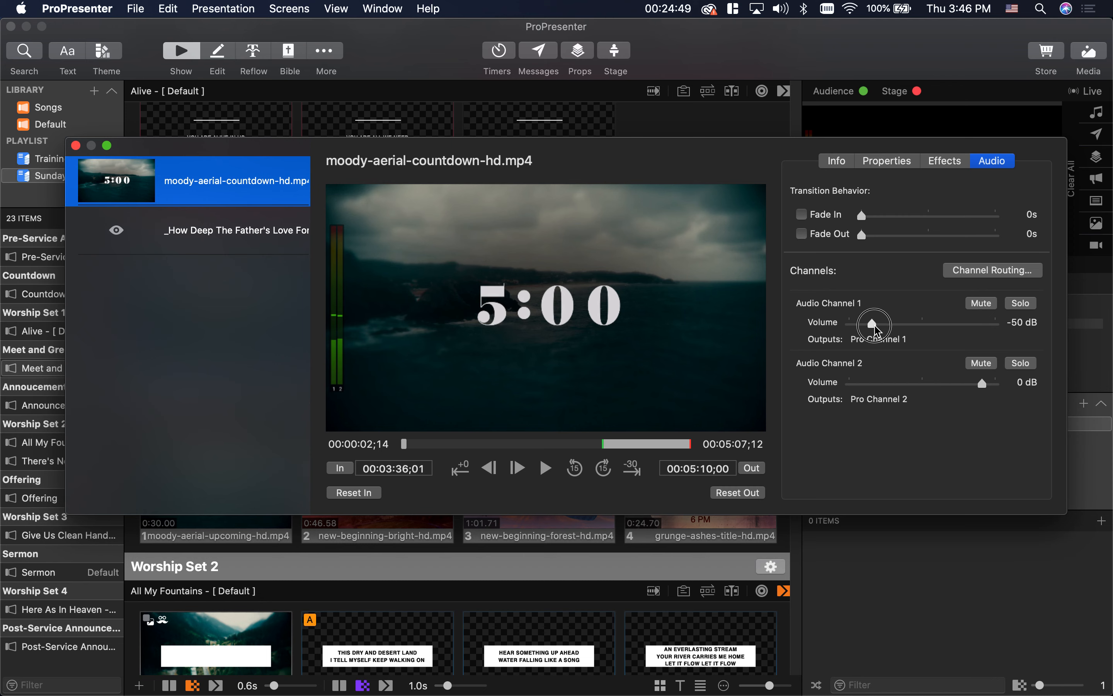
{"action": "left_click_drag", "start_coordinate": [982, 383], "coordinate": [873, 388]}
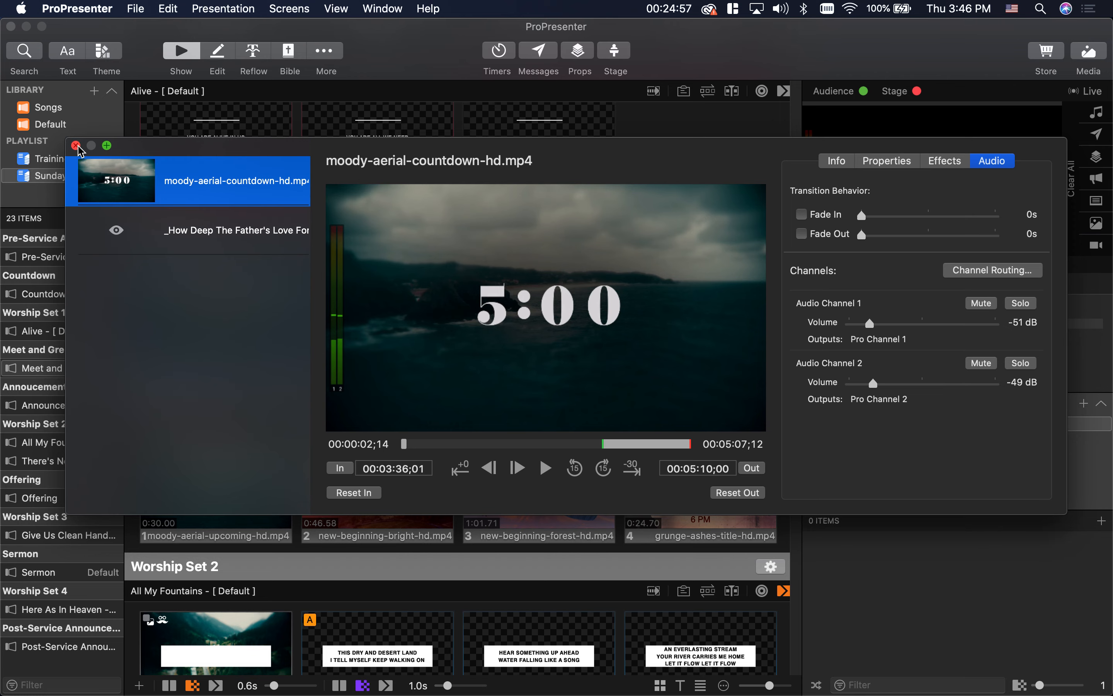
{"action": "key", "text": "Escape"}
- Trigger the Meet and Greet slide to test its countdown video and audio action together, and clear all output layers
{"action": "left_click", "coordinate": [211, 316]}
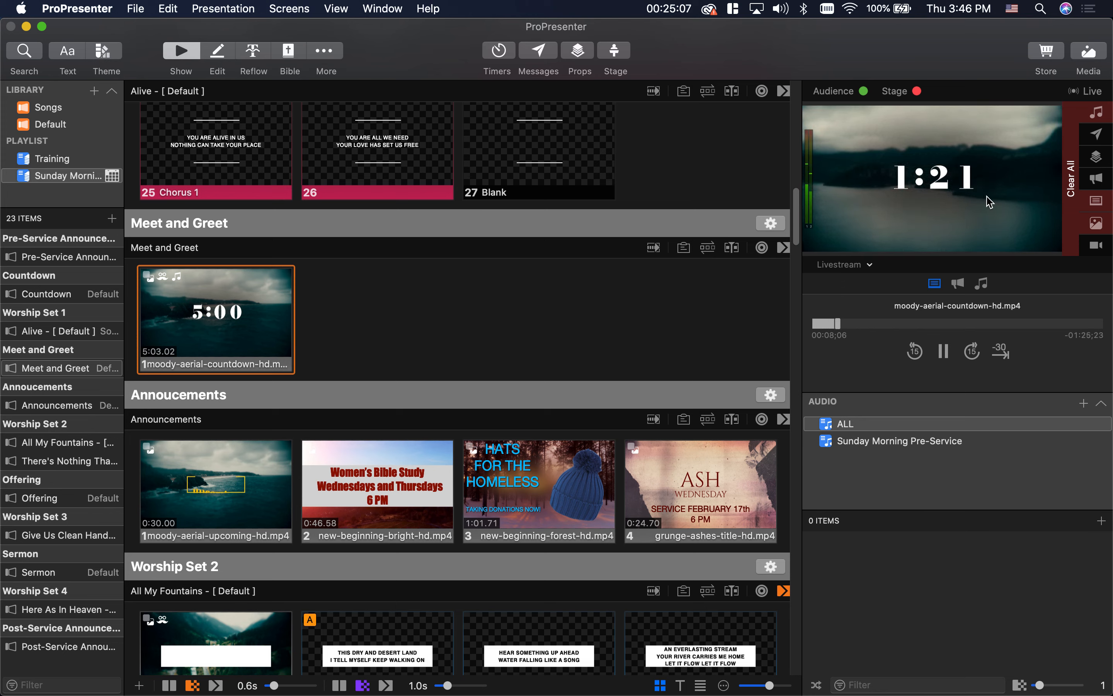
{"action": "left_click", "coordinate": [1070, 184]}
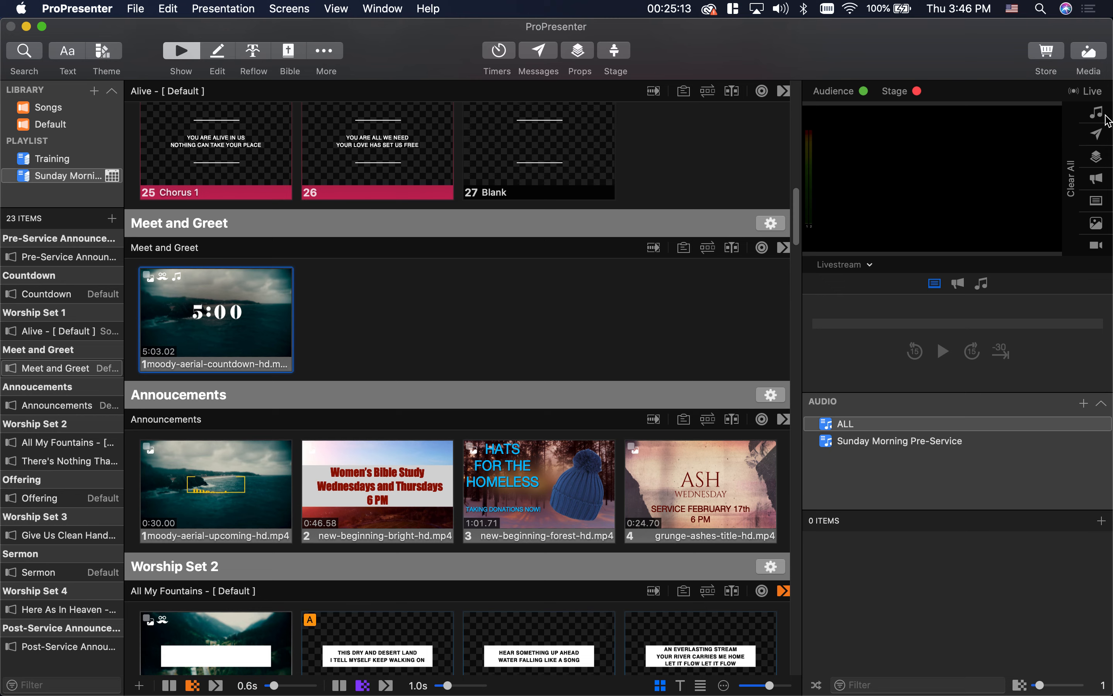
- Review the info, audio and playback properties of the "How Deep The Father's Love For Us" track on the Meet and Greet slide in the Inspector
{"action": "right_click", "coordinate": [212, 297]}
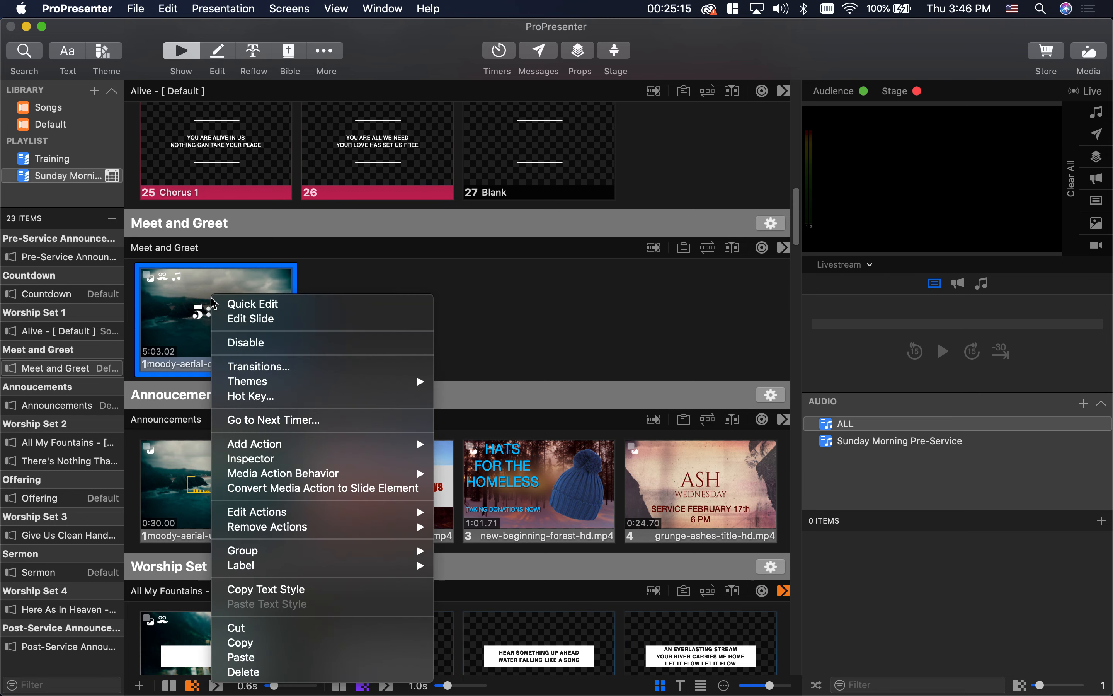
{"action": "left_click", "coordinate": [275, 462]}
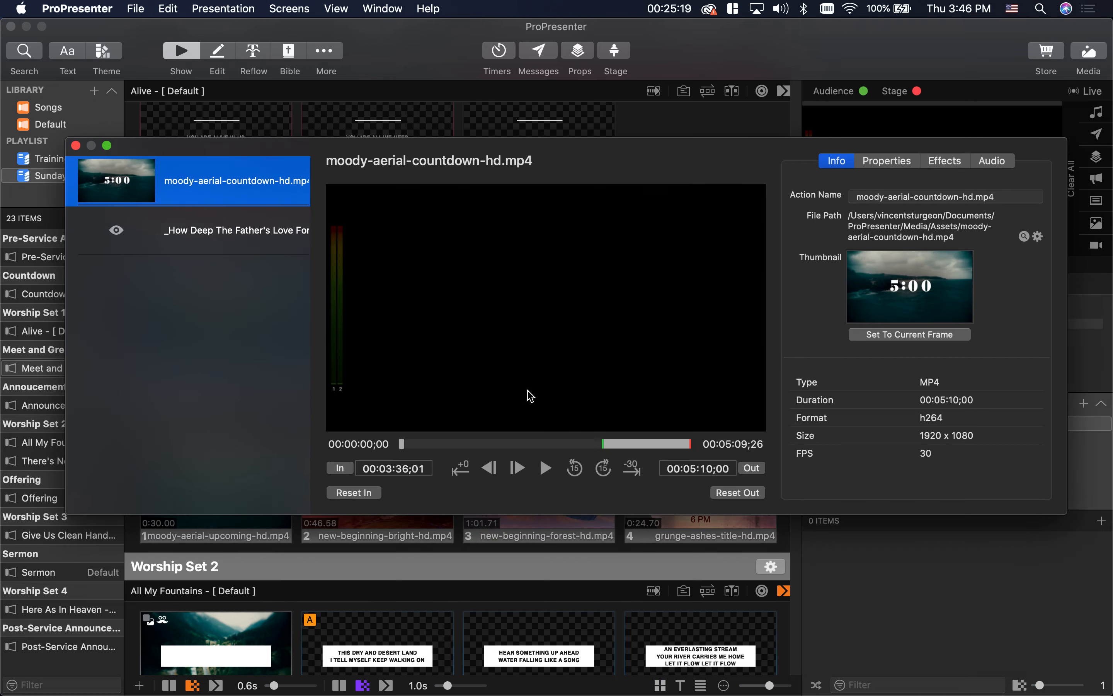
{"action": "left_click", "coordinate": [234, 248]}
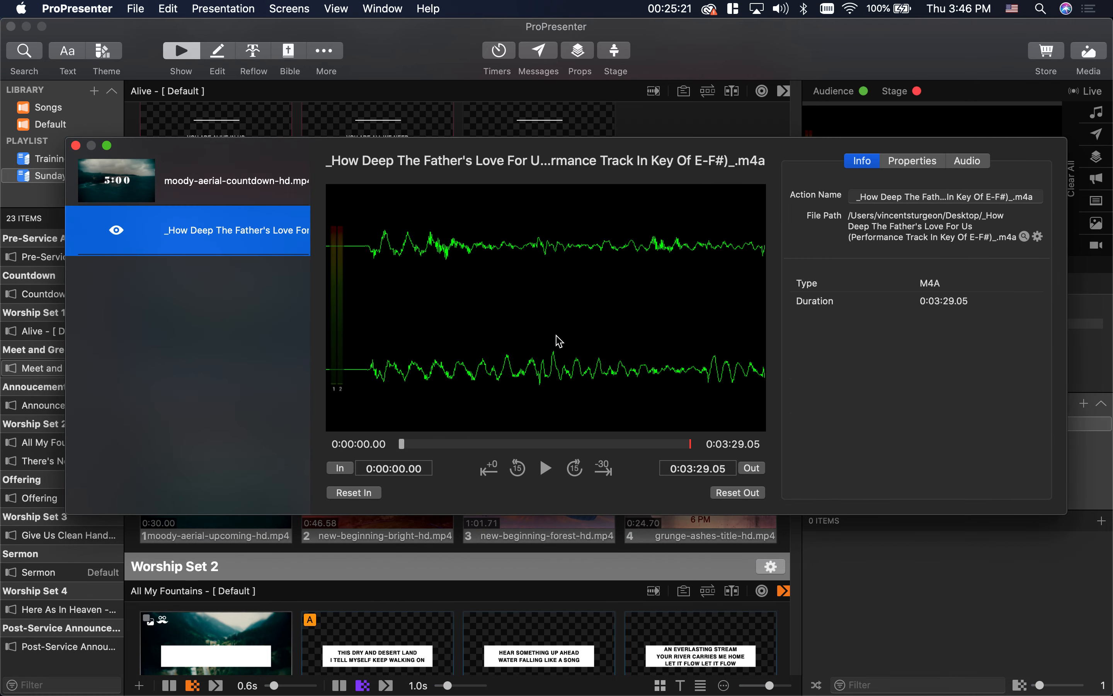
{"action": "left_click", "coordinate": [967, 160]}
{"action": "left_click", "coordinate": [913, 162]}
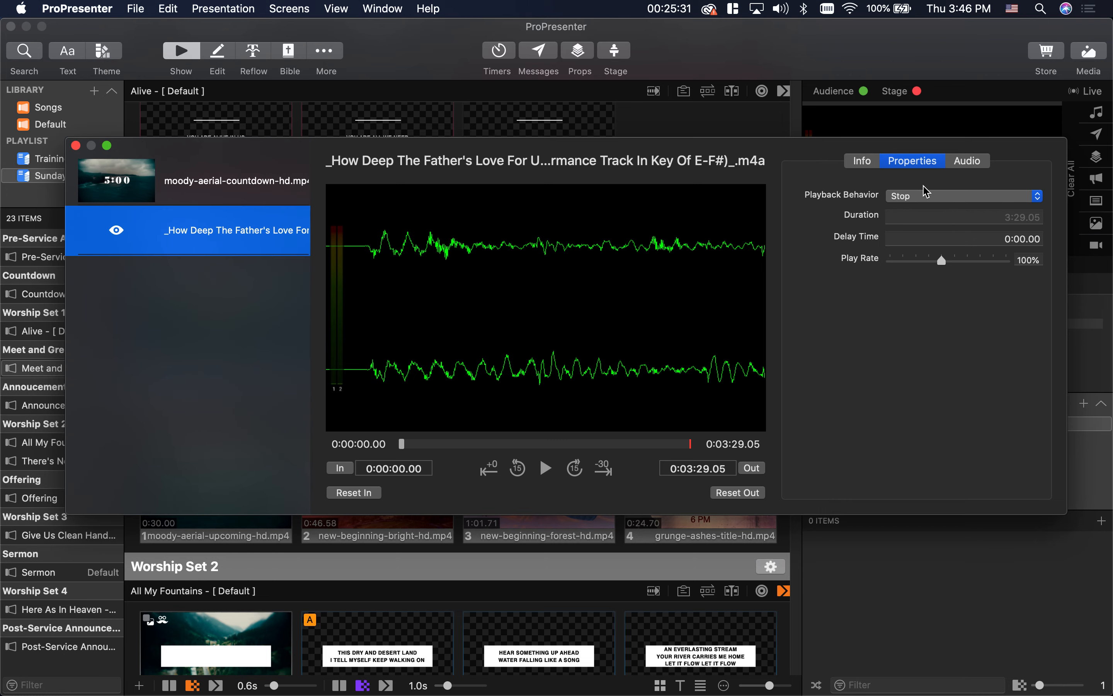
{"action": "left_click", "coordinate": [76, 147]}
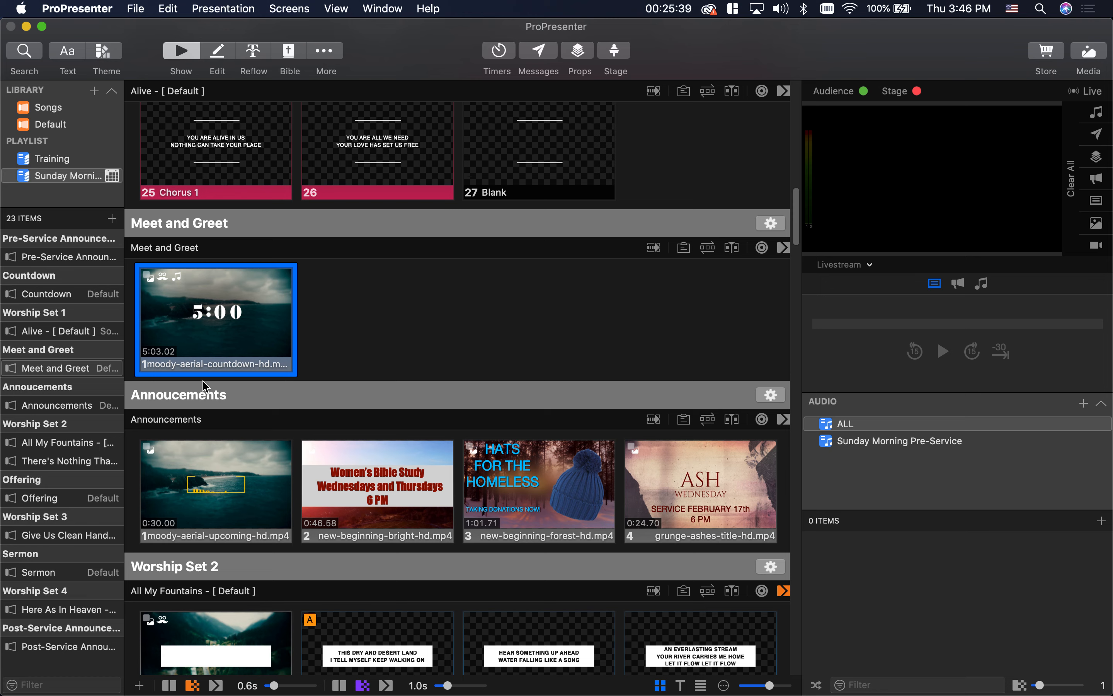
- Add a Clear Audio action to the first Announcements slide, and test it by triggering the Meet and Greet countdown followed by that slide
{"action": "right_click", "coordinate": [177, 462]}
{"action": "mouse_move", "coordinate": [228, 467]}
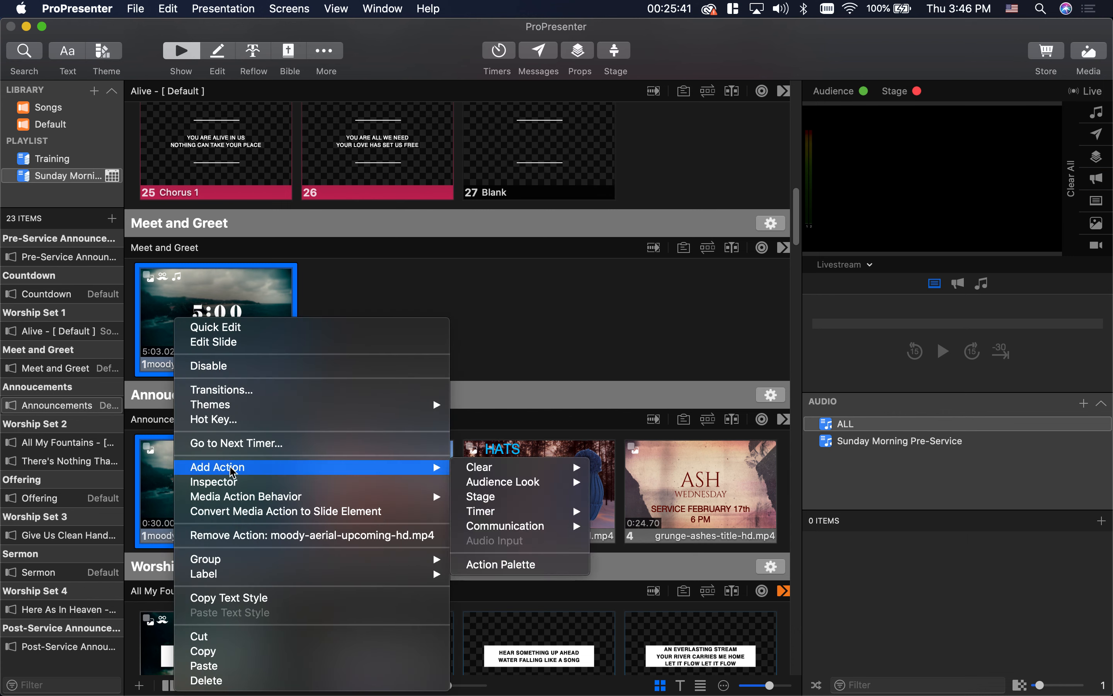
{"action": "mouse_move", "coordinate": [508, 474]}
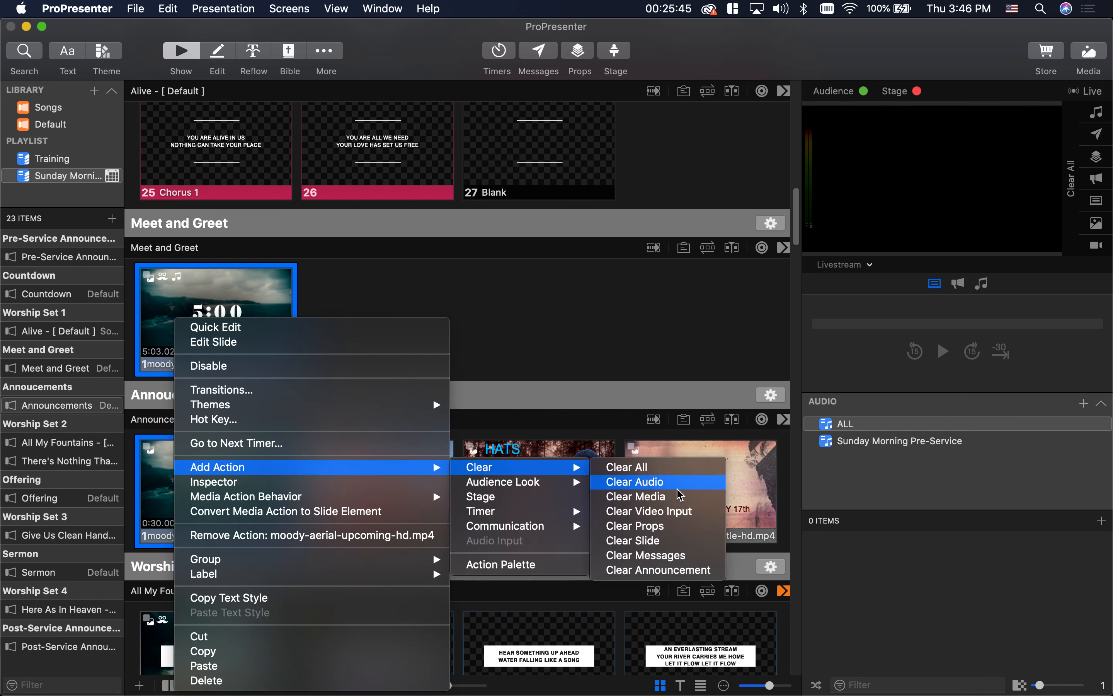
{"action": "left_click", "coordinate": [679, 489]}
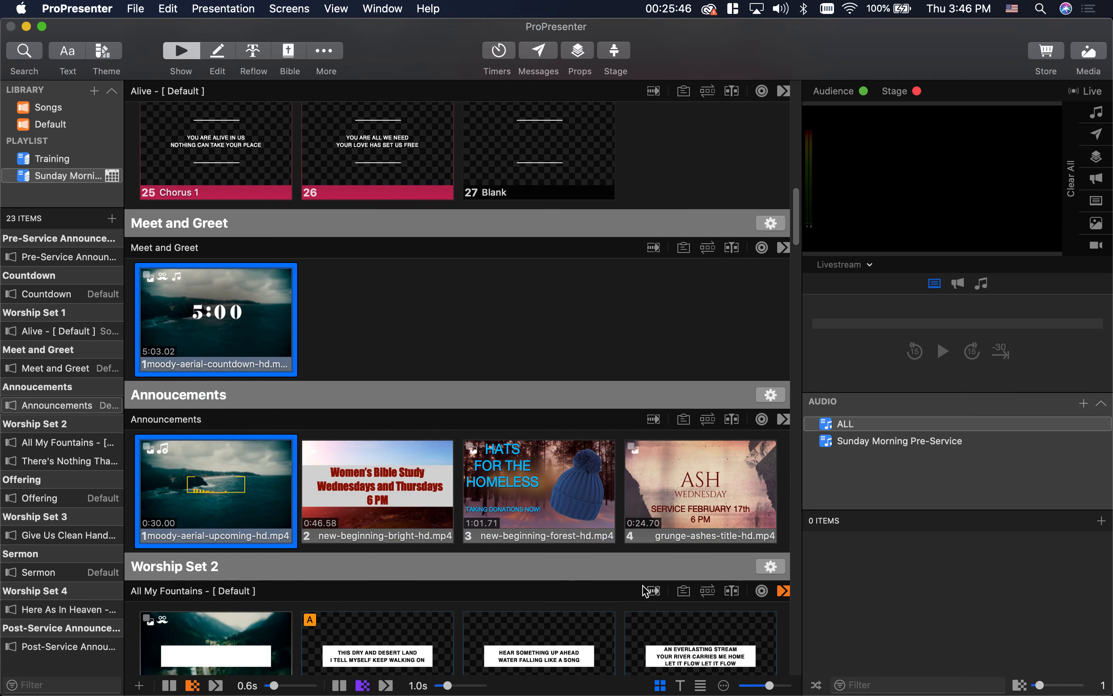
{"action": "left_click", "coordinate": [201, 322]}
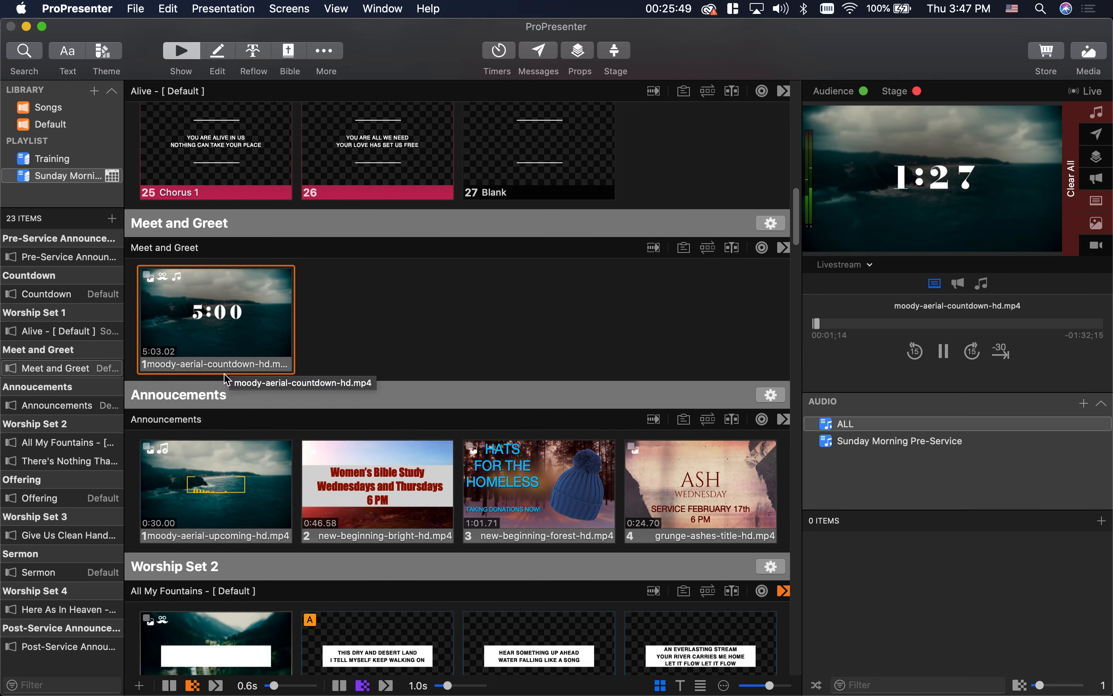
{"action": "left_click", "coordinate": [214, 488]}
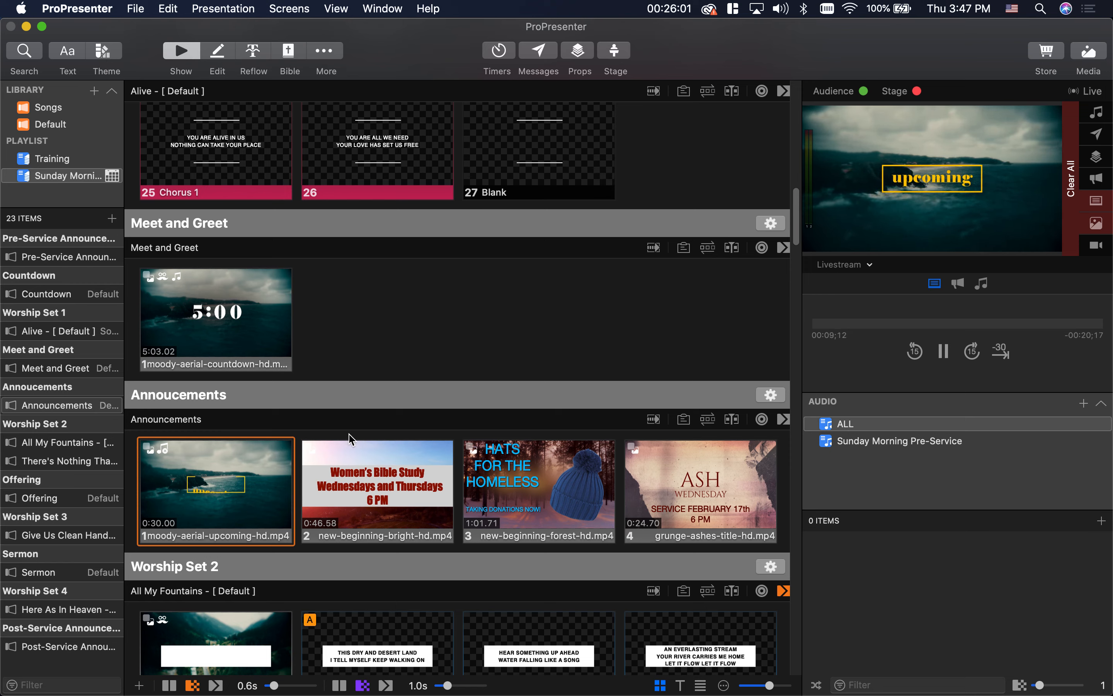
- Trigger the first slide of All My Fountains in Worship Set 2 and preview it on the Left Screen, Right Screen and Stage Screen 1
{"action": "scroll", "coordinate": [340, 446], "scroll_direction": "down", "scroll_amount": 4}
{"action": "left_click", "coordinate": [221, 567]}
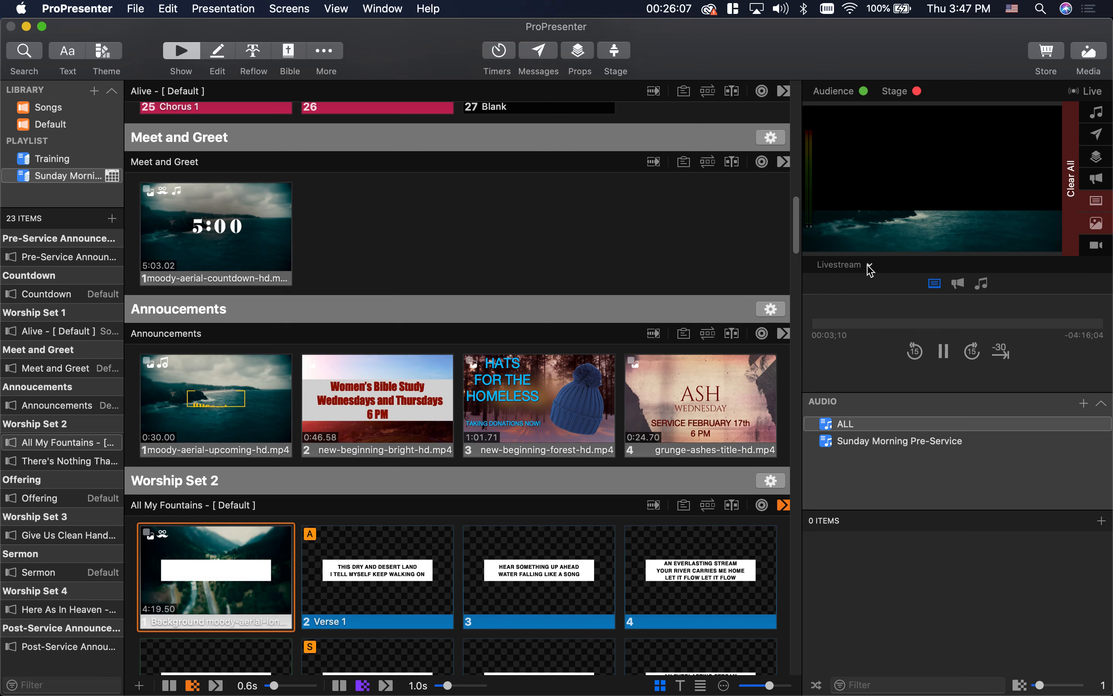
{"action": "left_click", "coordinate": [840, 267]}
{"action": "left_click", "coordinate": [844, 293]}
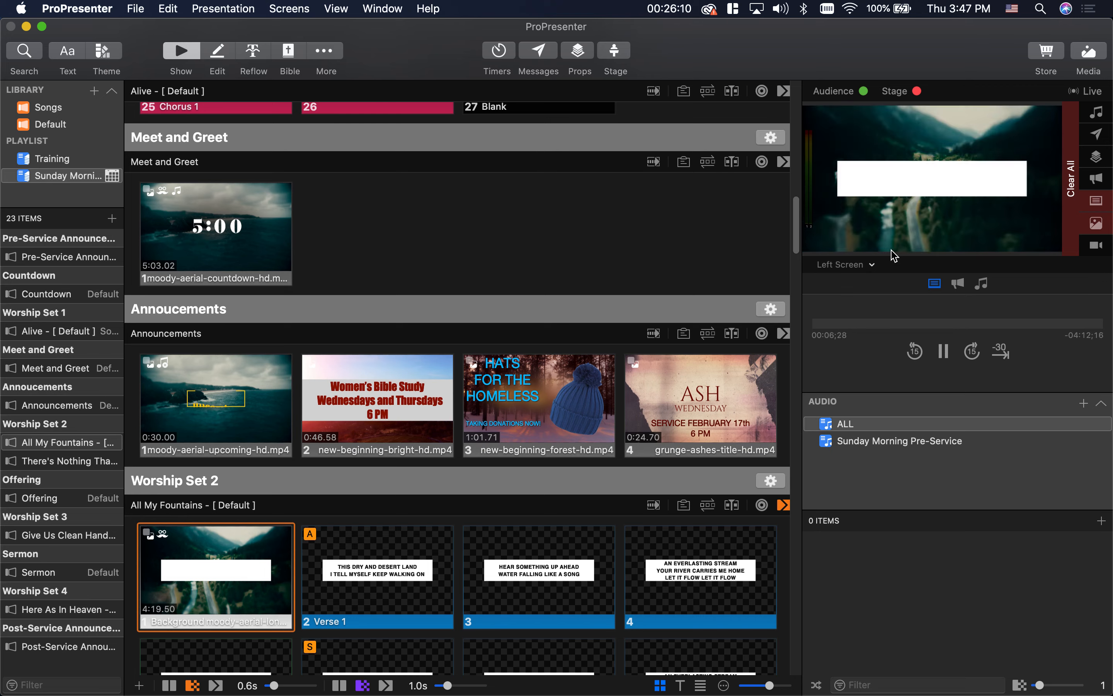
{"action": "left_click", "coordinate": [867, 266]}
{"action": "left_click", "coordinate": [861, 311]}
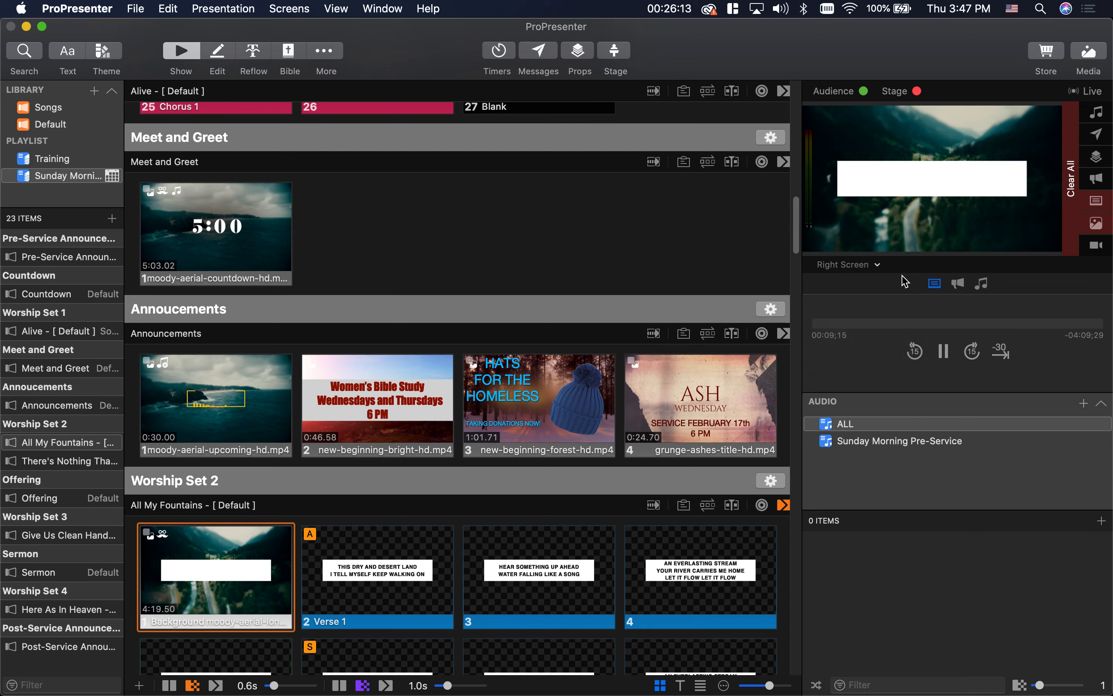
{"action": "left_click", "coordinate": [874, 266]}
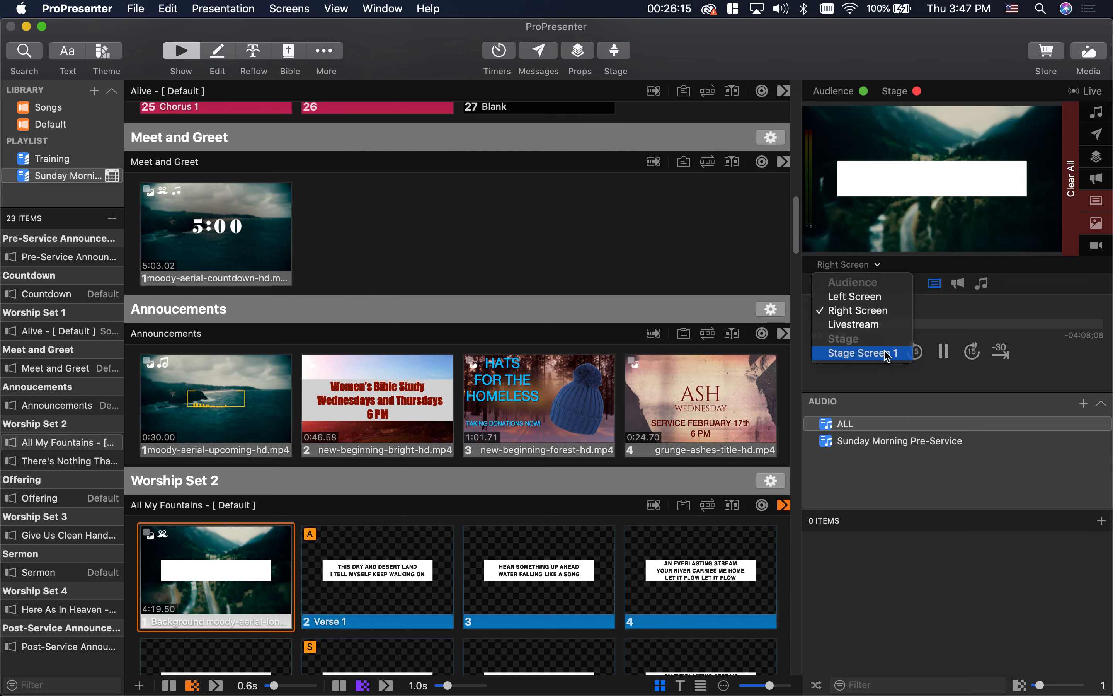
{"action": "left_click", "coordinate": [876, 353]}
- Compare the Left Screen and Right Screen previews of the live slide again, and return the preview to Livestream
{"action": "left_click", "coordinate": [867, 266]}
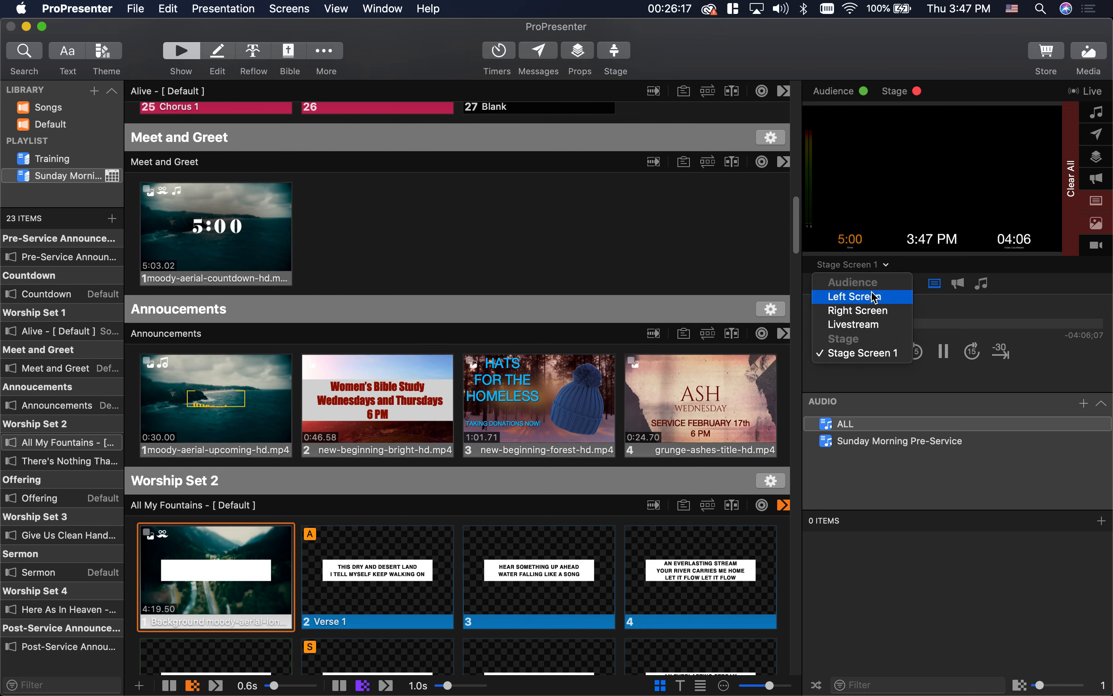
{"action": "left_click", "coordinate": [864, 296]}
{"action": "left_click", "coordinate": [863, 266]}
{"action": "left_click", "coordinate": [856, 311]}
{"action": "left_click", "coordinate": [865, 265]}
{"action": "left_click", "coordinate": [853, 325]}
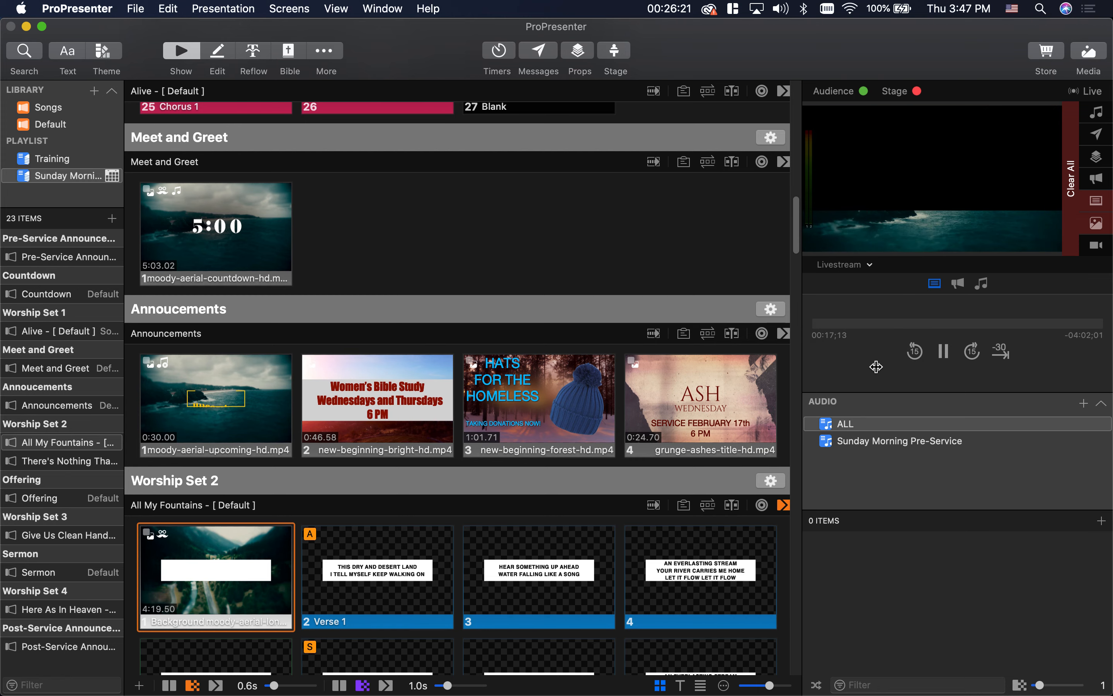